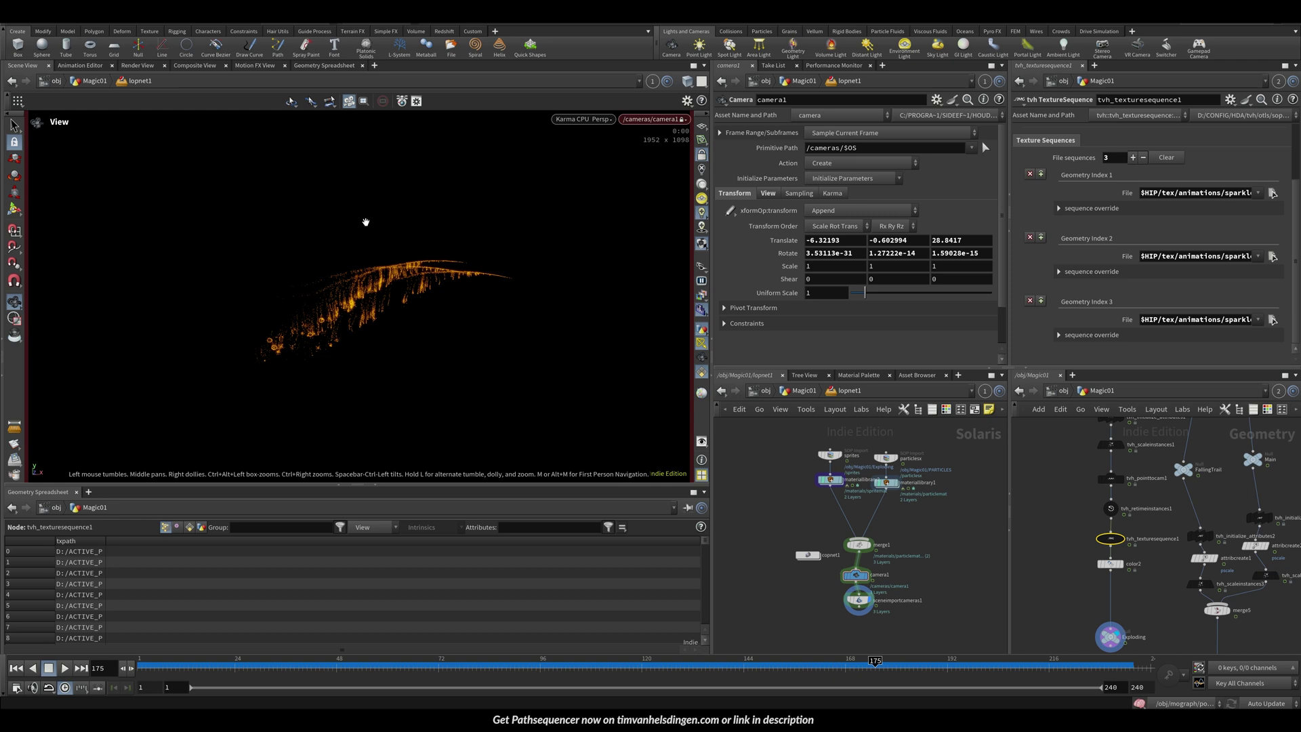
Browse the sparkle3 image sequence frame by frame and close the image viewer
key(Right)
key(Right)
key(Right)
key(Right)
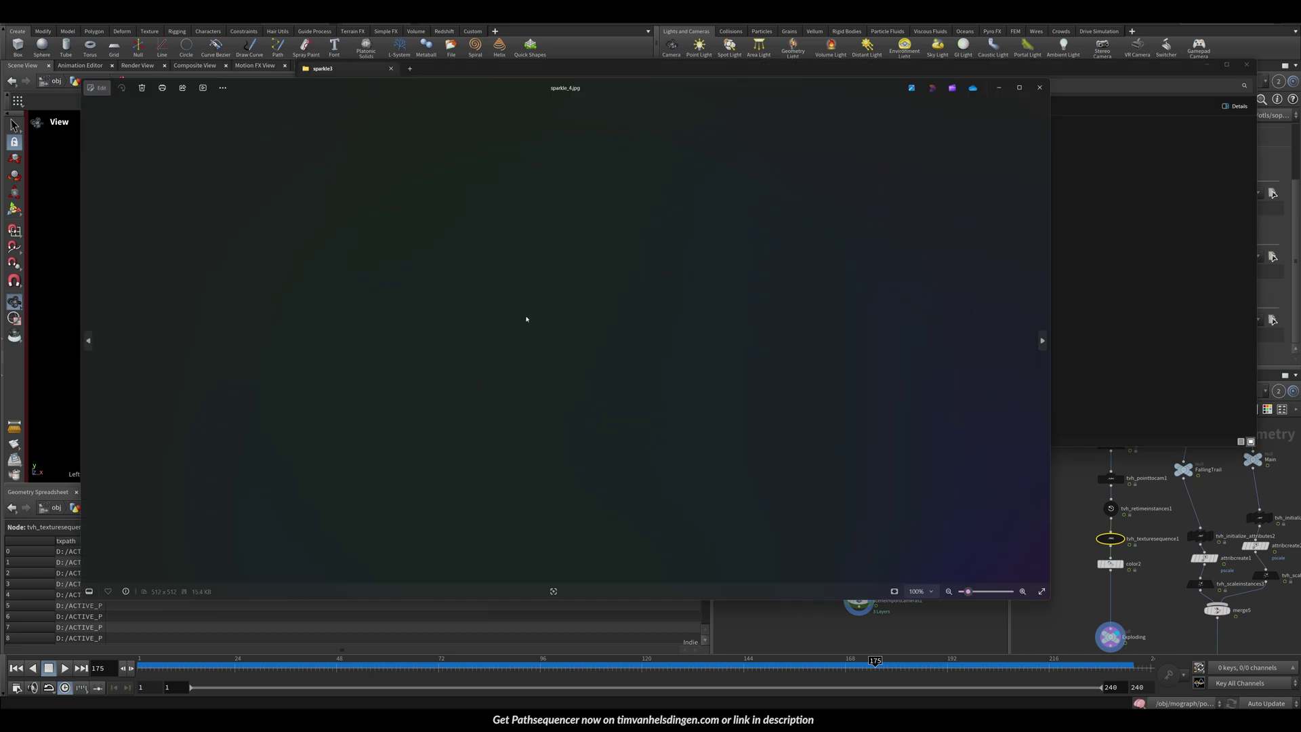
click(1040, 87)
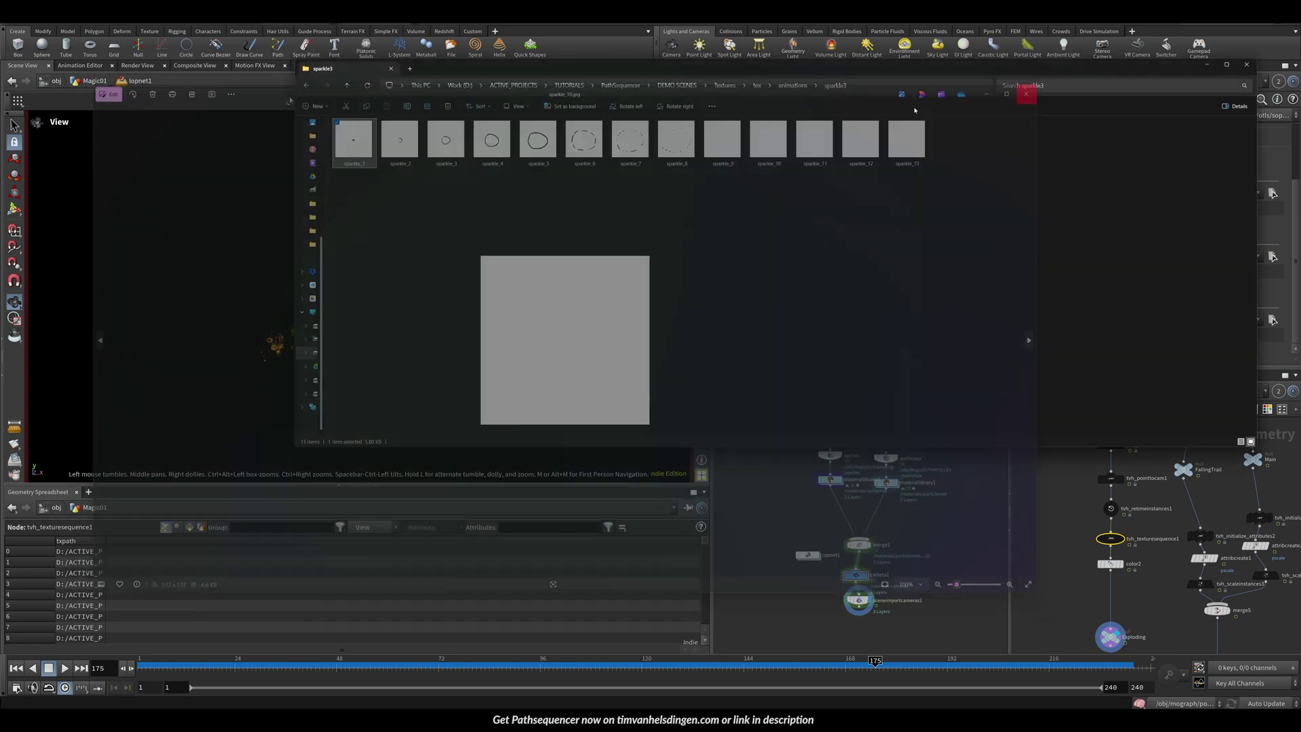
click(1023, 95)
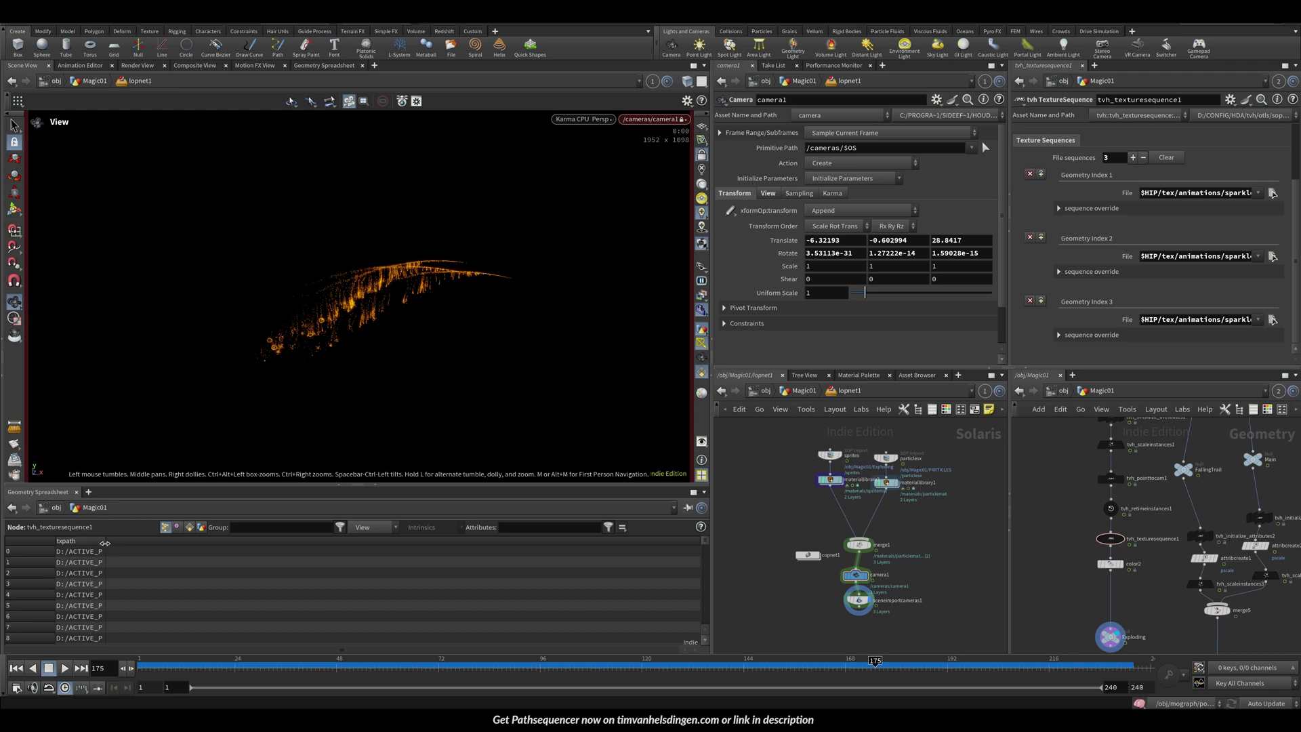
Widen the txpath column to read the full texture paths, then inspect the rendered trail up close while stepping back to frame 170
drag(107, 544, 591, 544)
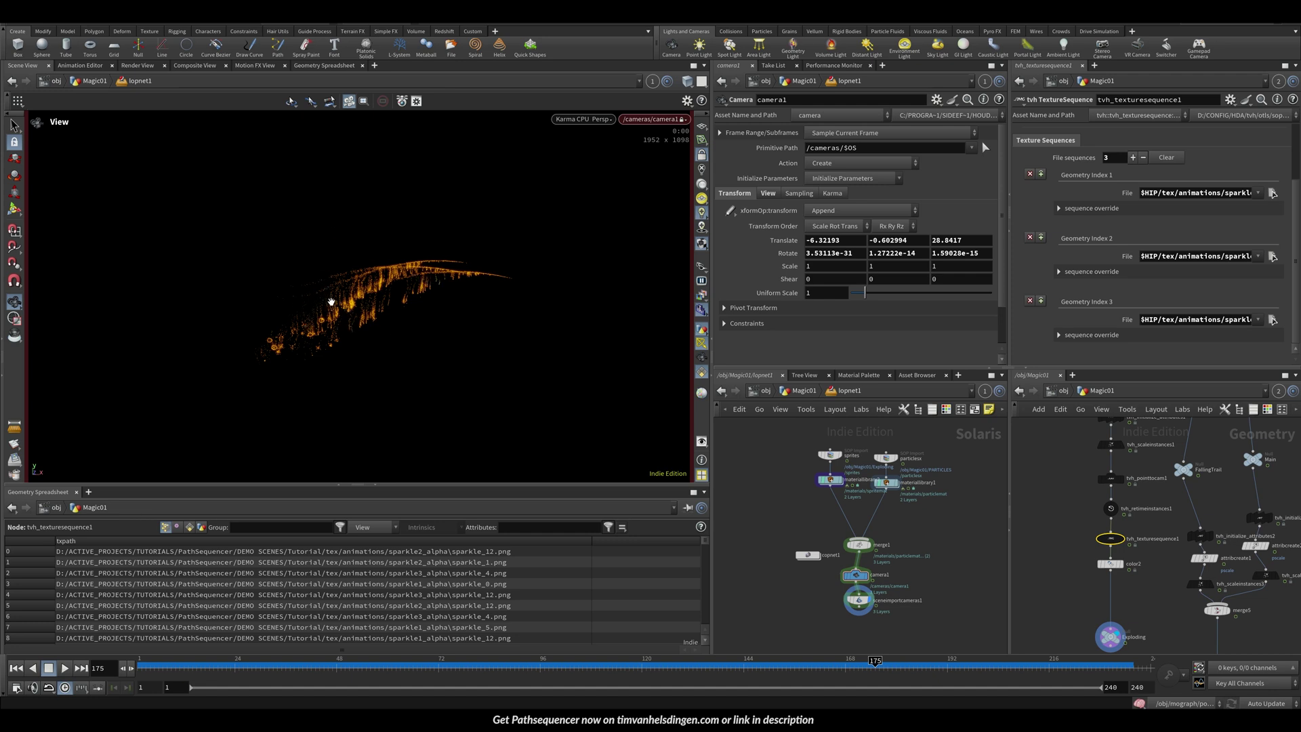
scroll(345, 301, up, 10)
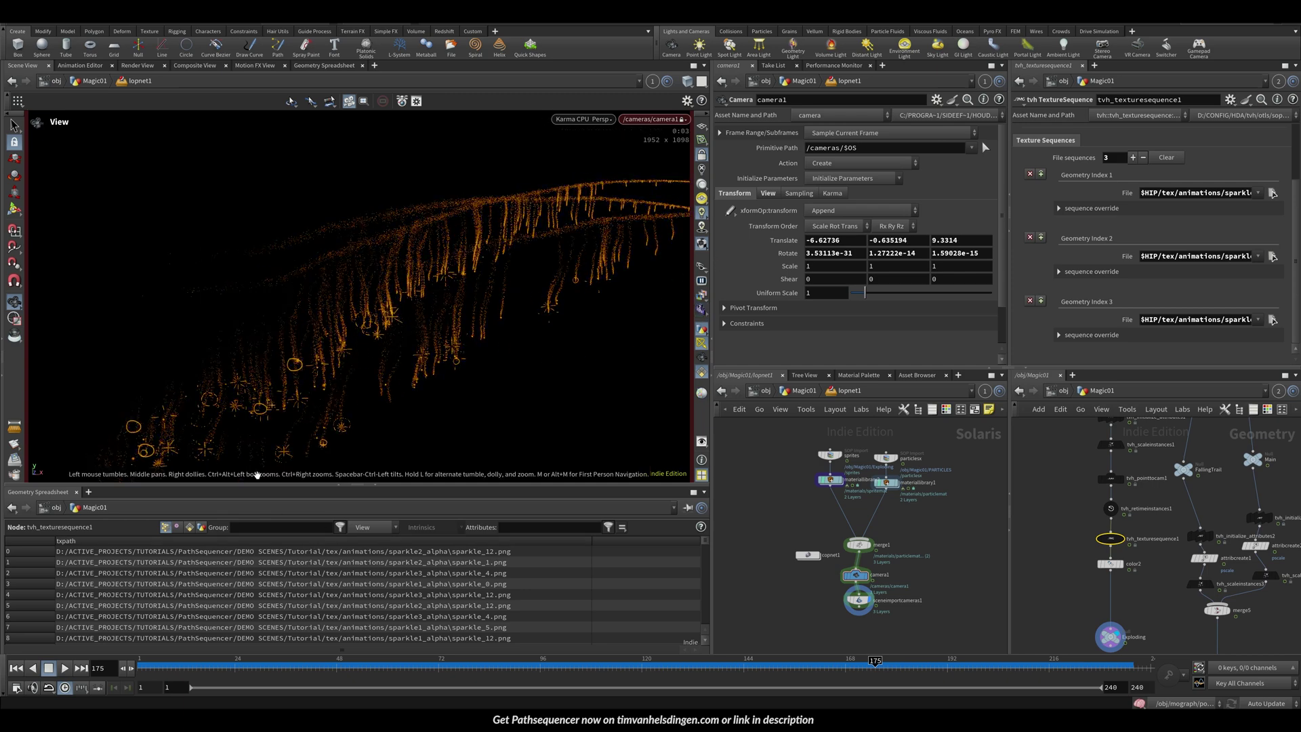
key(Left)
key(Left)
key(Left)
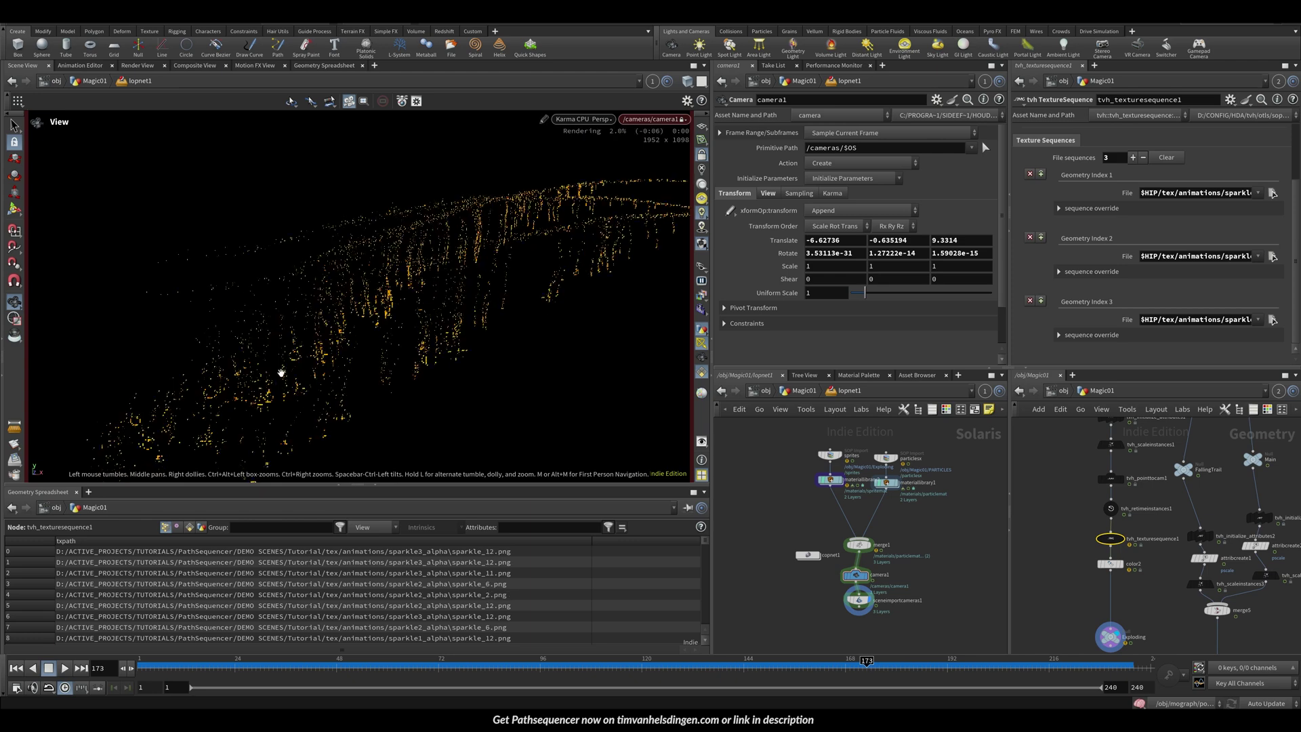
key(Left)
key(Left)
key(Left)
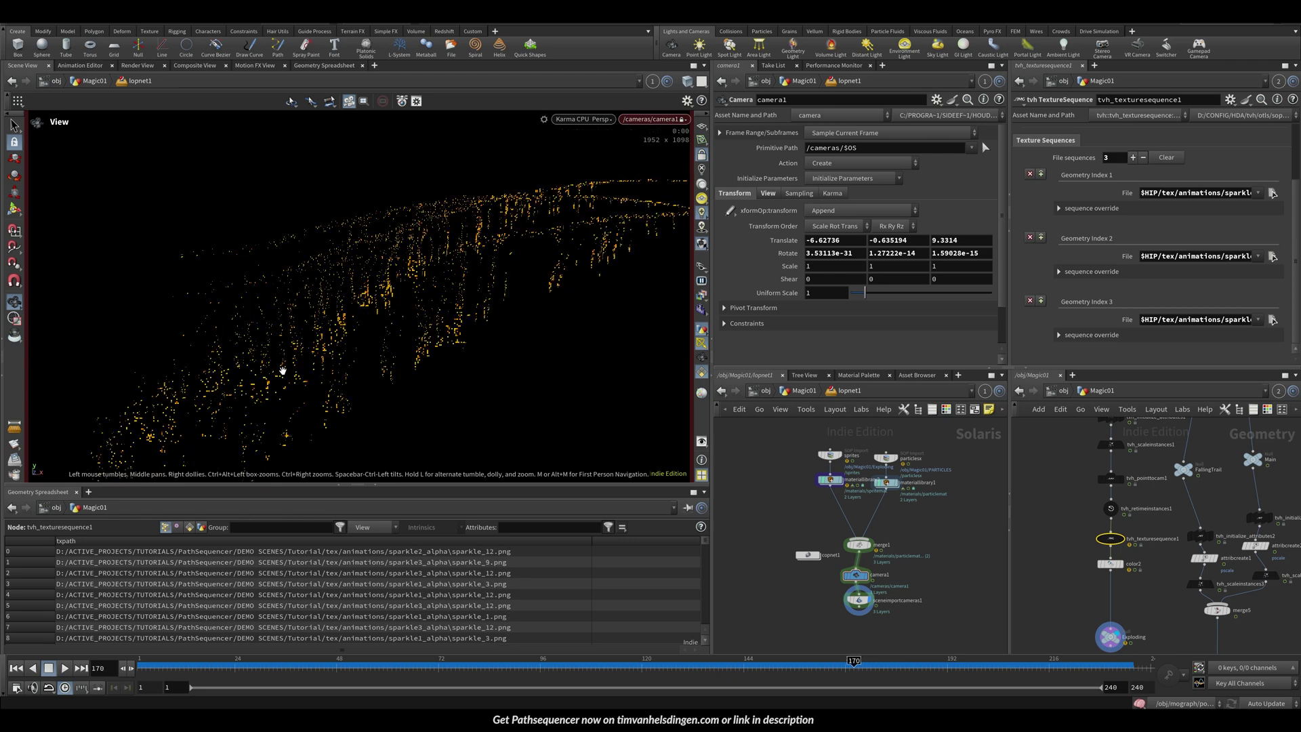
middle_drag(652, 225, 456, 236)
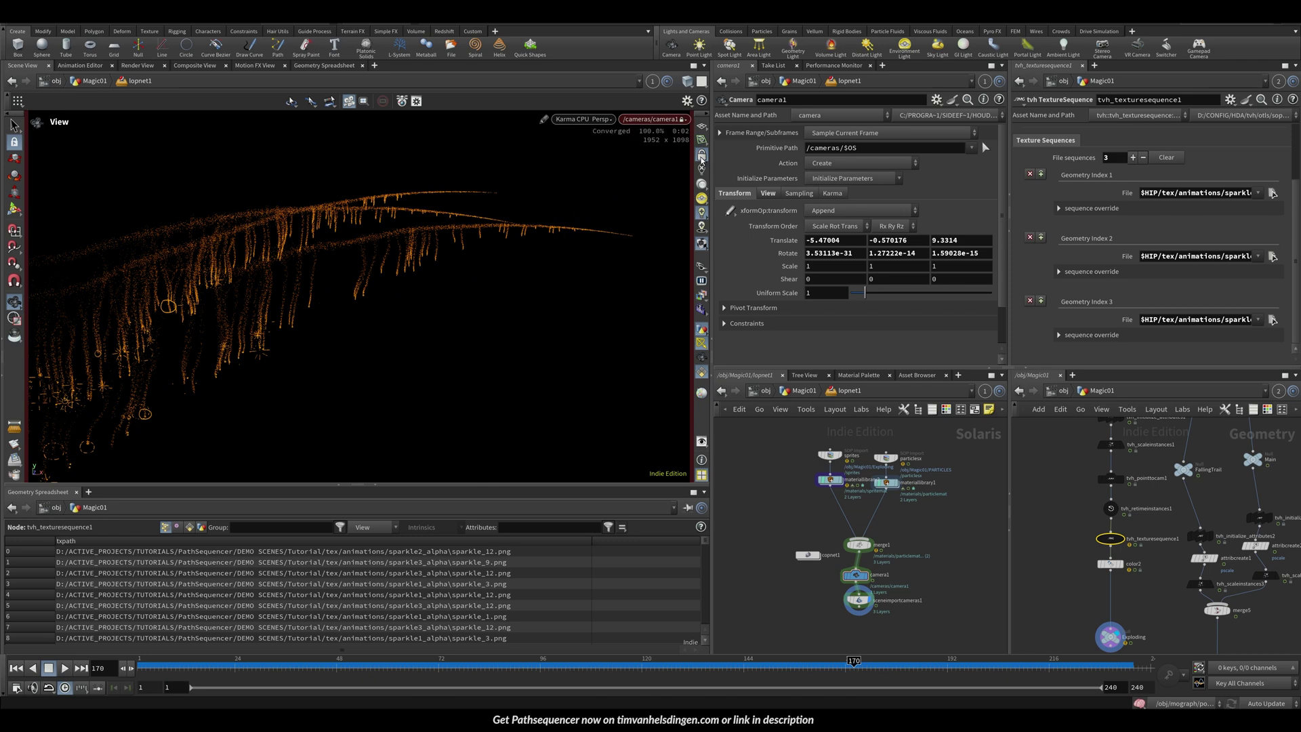
Turn off Karma CPU rendering for the Solaris view and show the Magic01 geometry network in the viewport
click(588, 120)
click(599, 163)
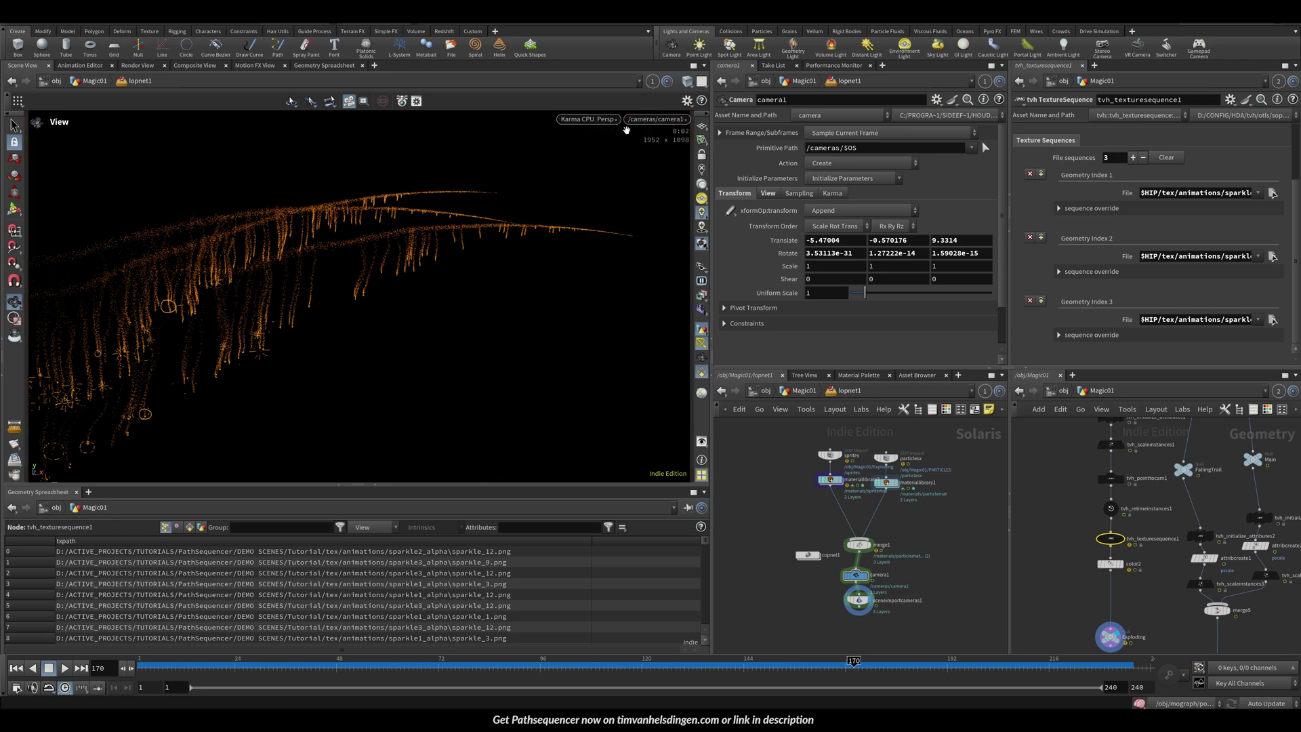
click(656, 120)
click(670, 152)
click(653, 81)
click(665, 98)
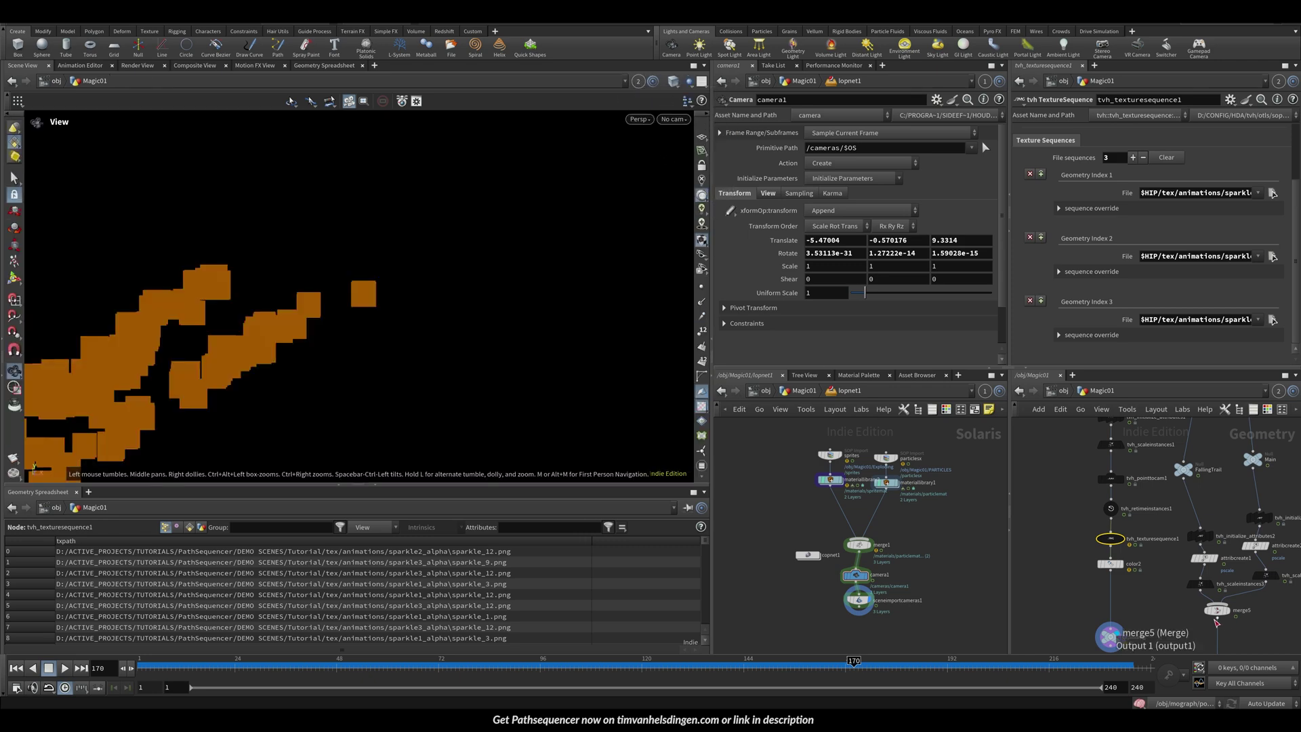
Display the cached particles of the filecache1 node in the geometry network and play the simulation
middle_drag(1142, 643, 1132, 475)
middle_drag(1180, 516, 1145, 650)
middle_drag(1108, 434, 1088, 576)
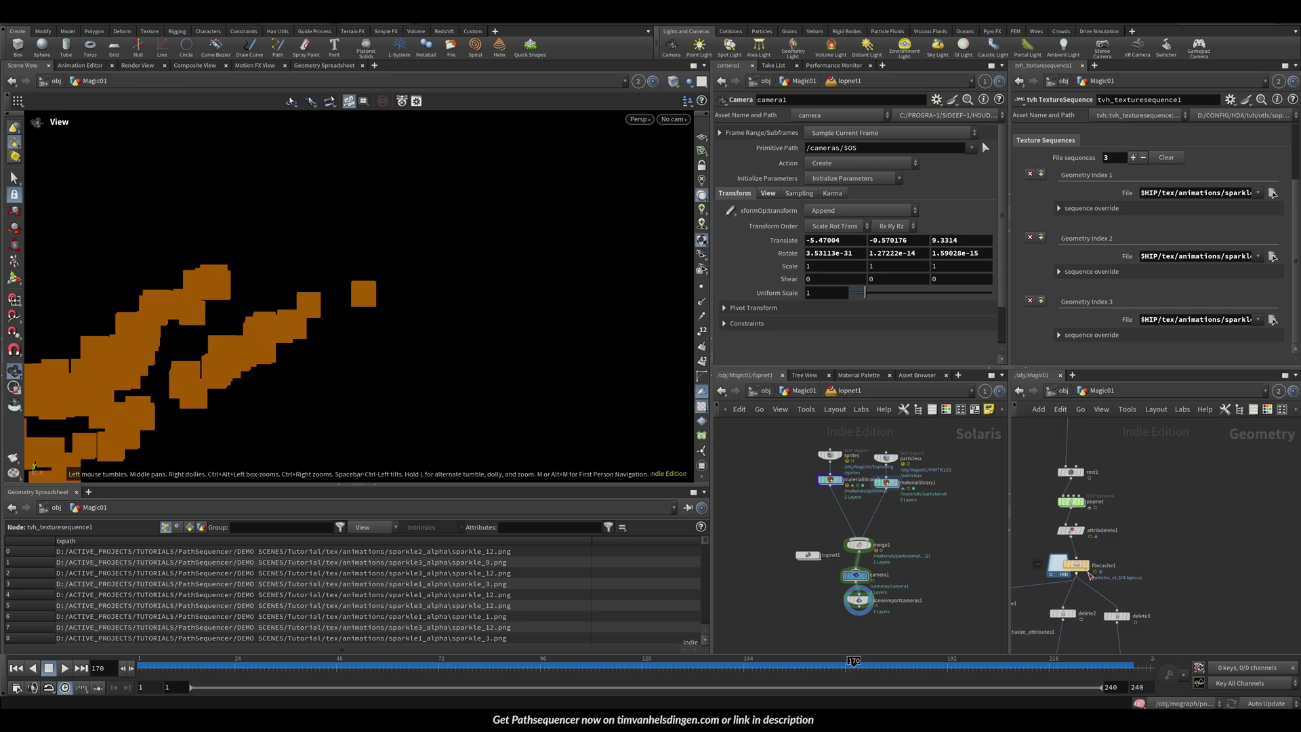
click(1086, 567)
scroll(312, 304, down, 6)
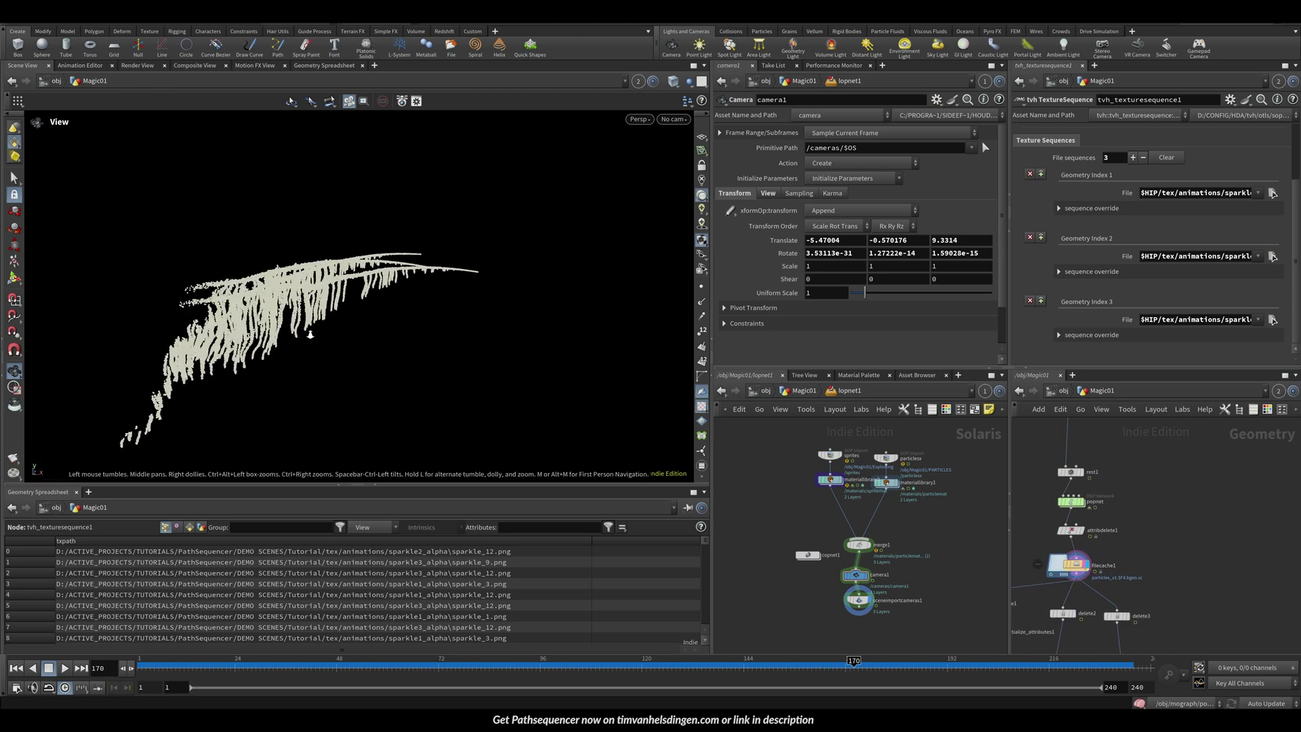
key(Up)
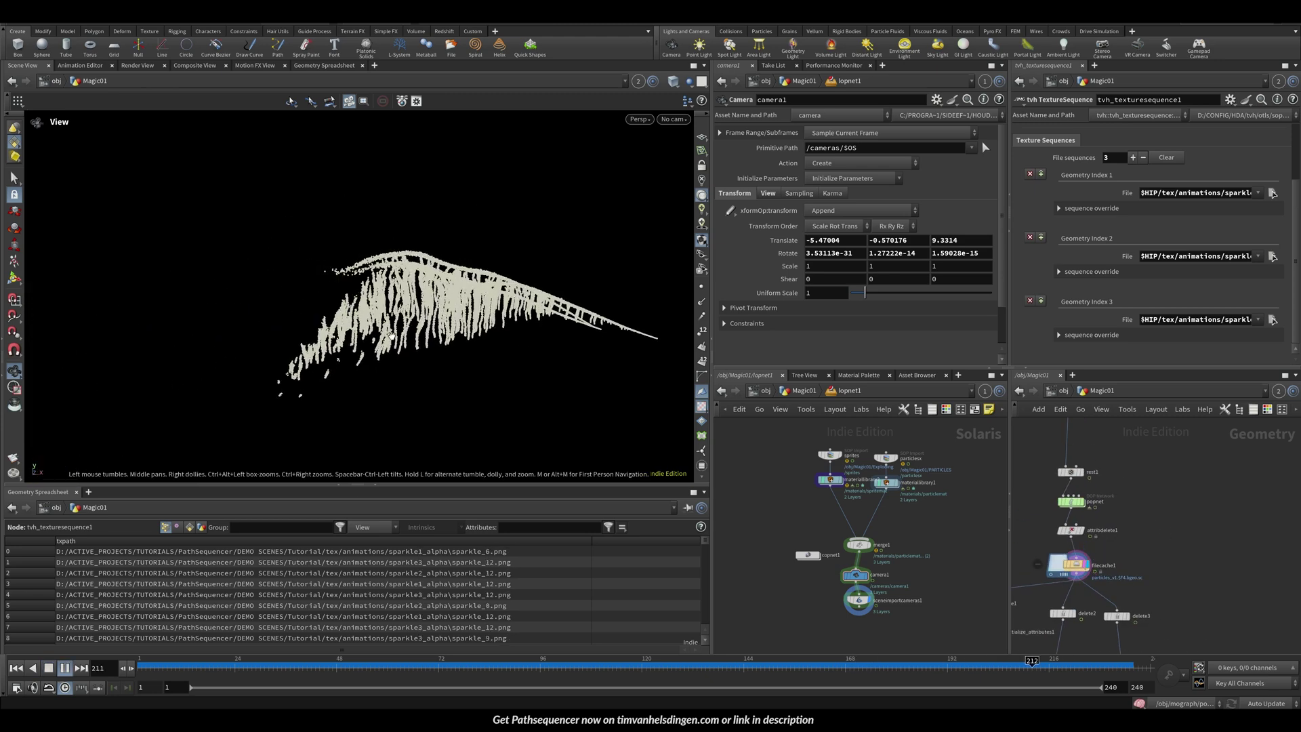
Display the falling trail at tvh_scaleinstances3 and play it onward from frame 60
middle_drag(1016, 603, 1097, 481)
middle_drag(1128, 605, 1066, 498)
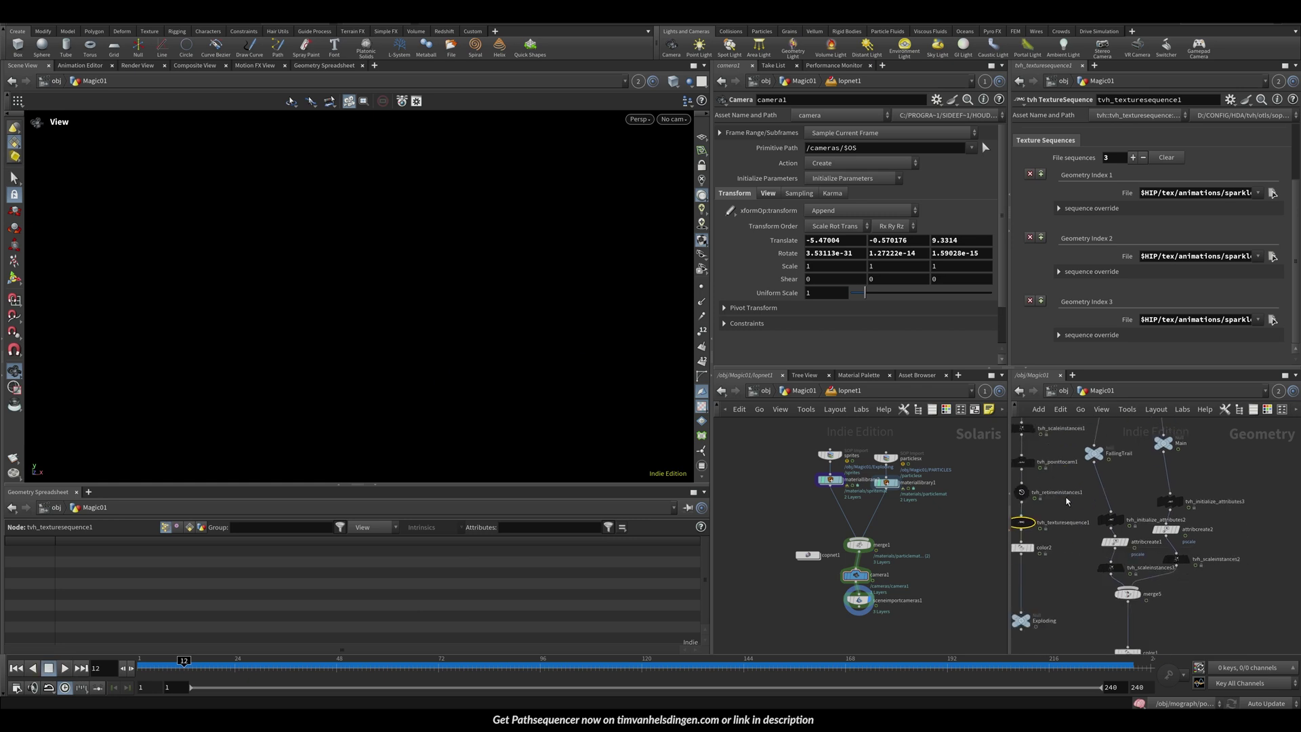
drag(293, 671, 390, 668)
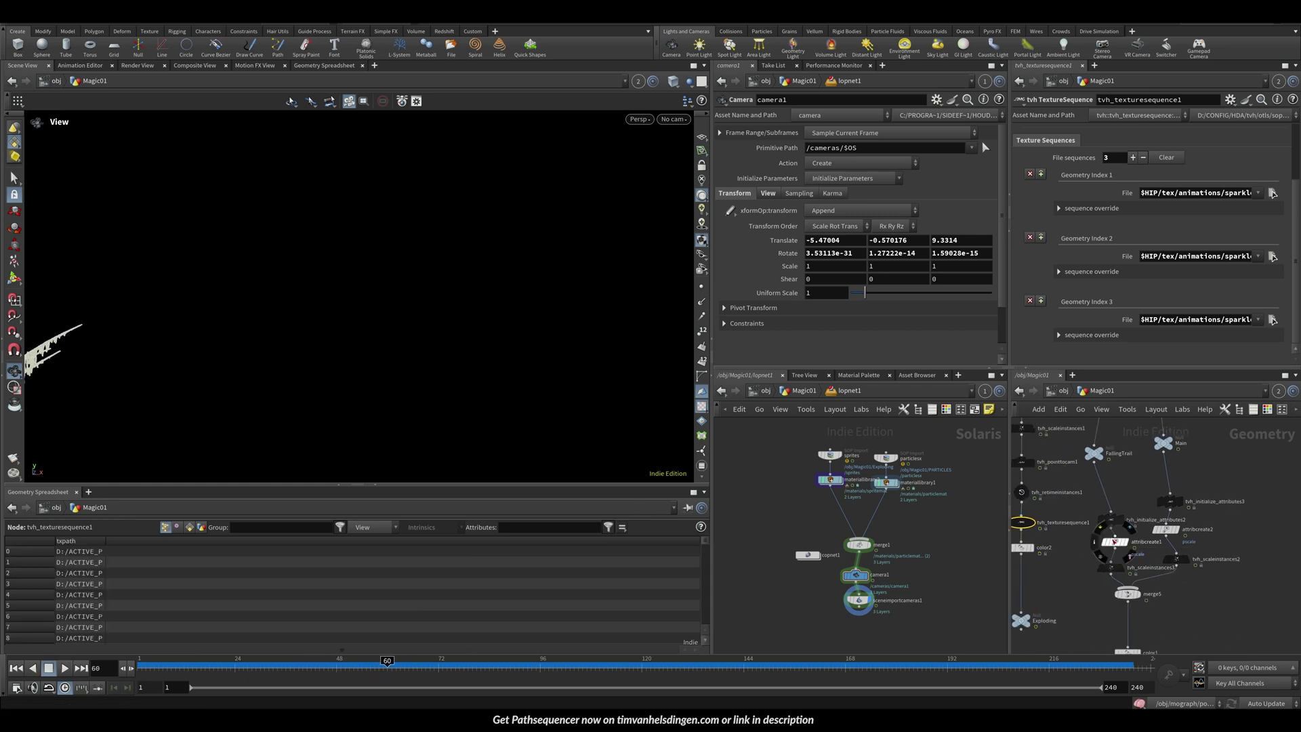
click(1128, 566)
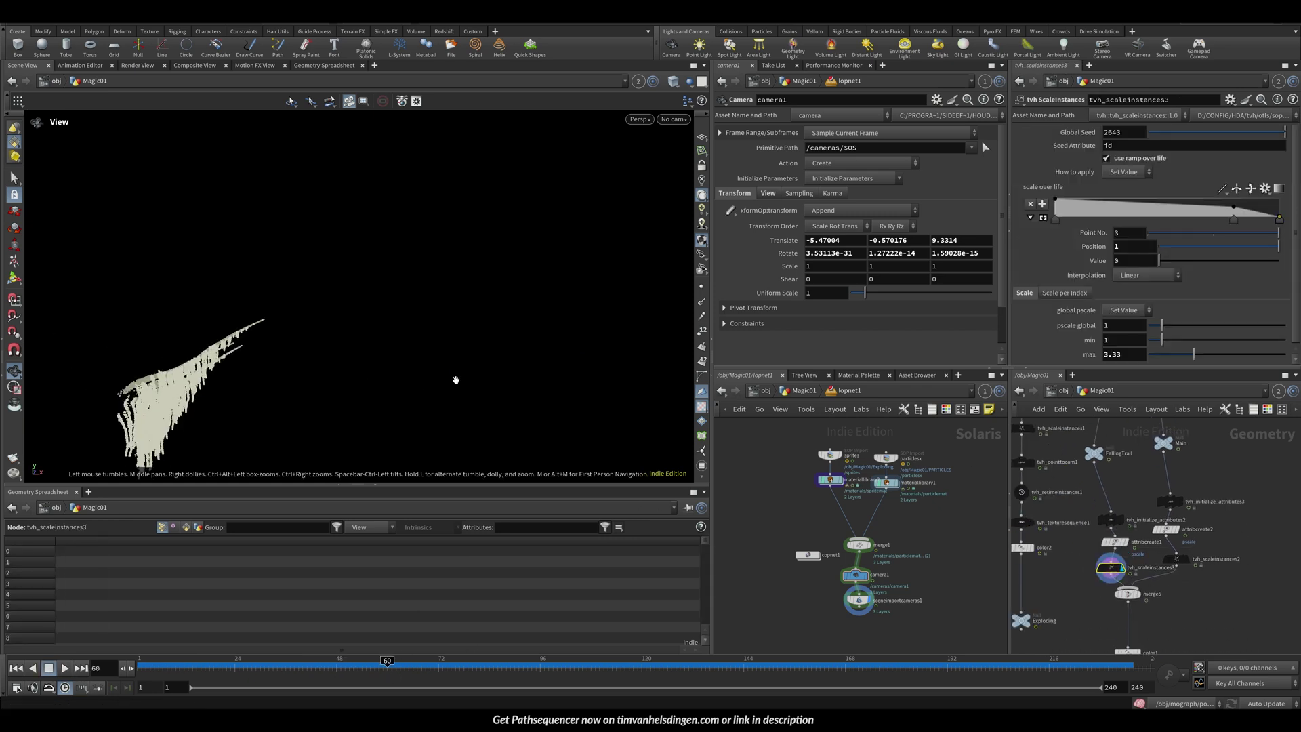
middle_drag(1144, 421, 1165, 550)
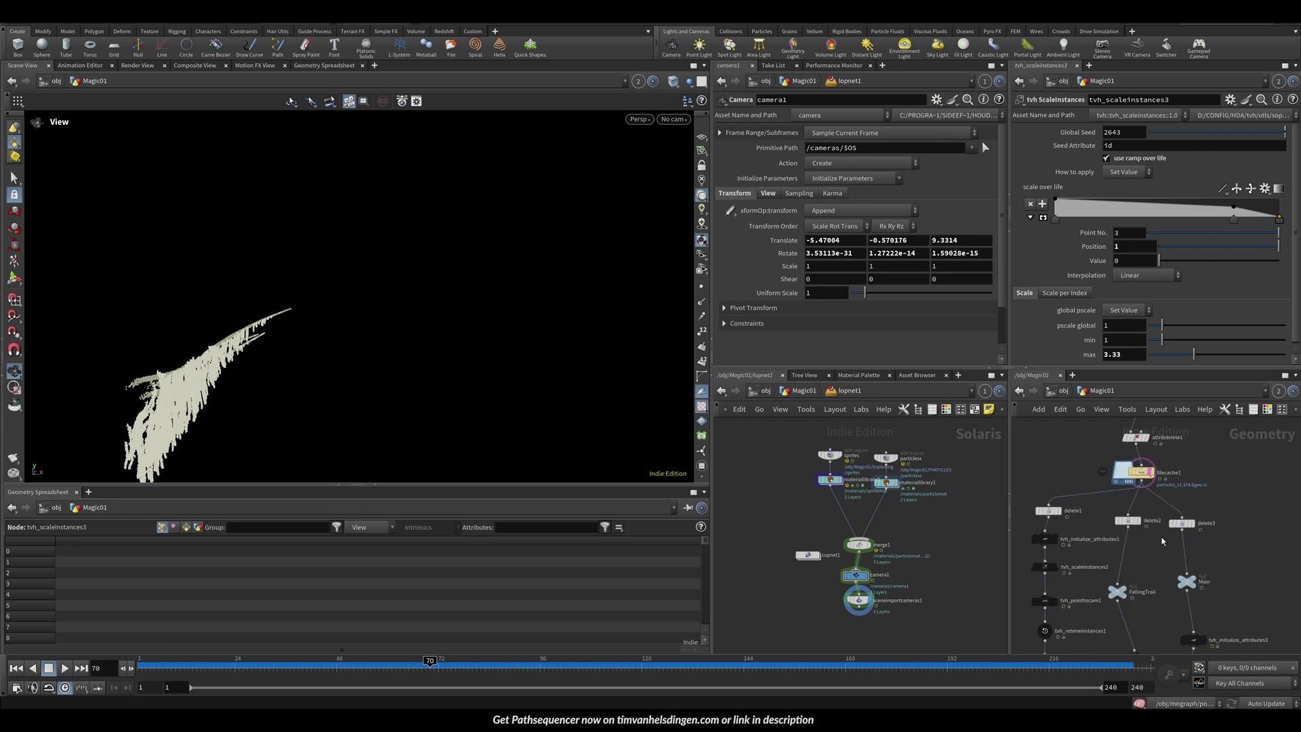
scroll(1162, 528, down, 3)
key(Up)
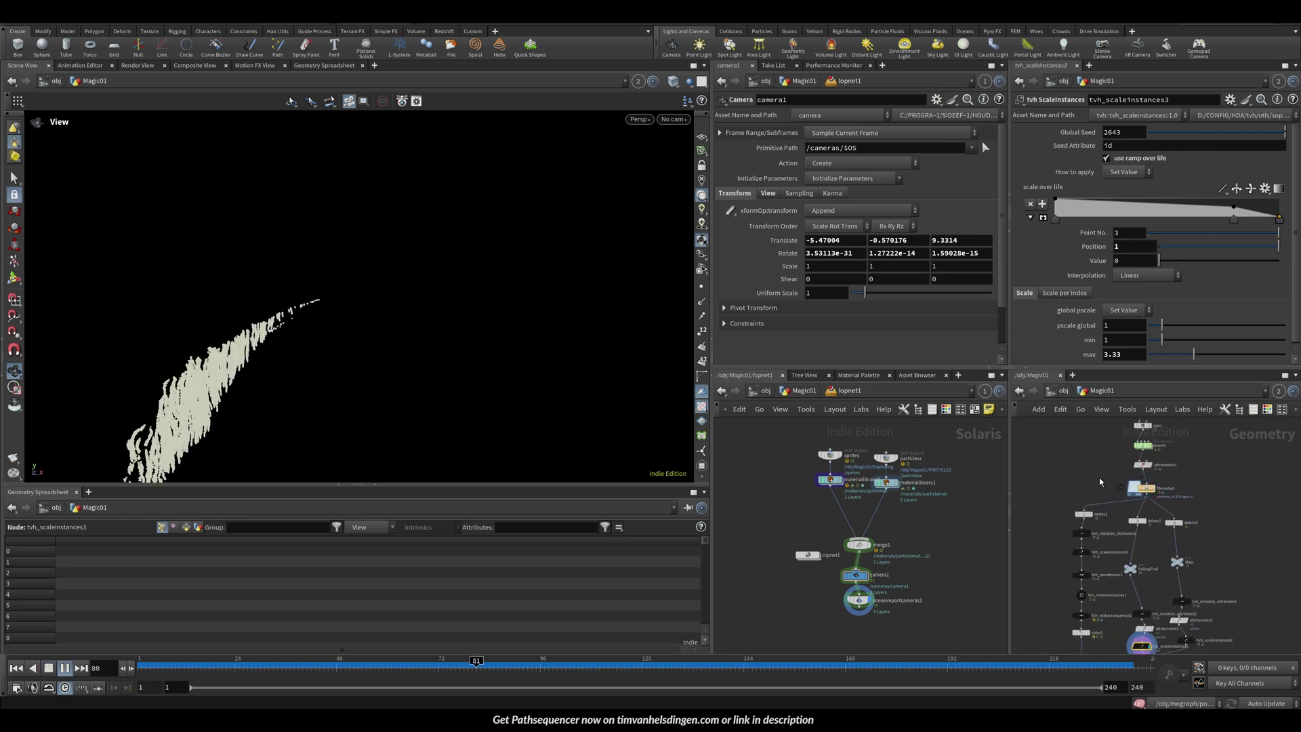
key(Up)
Display the main trail at tvh_scaleinstances2, then the Exploding output, and play it to frame 123
middle_drag(1224, 548, 1191, 448)
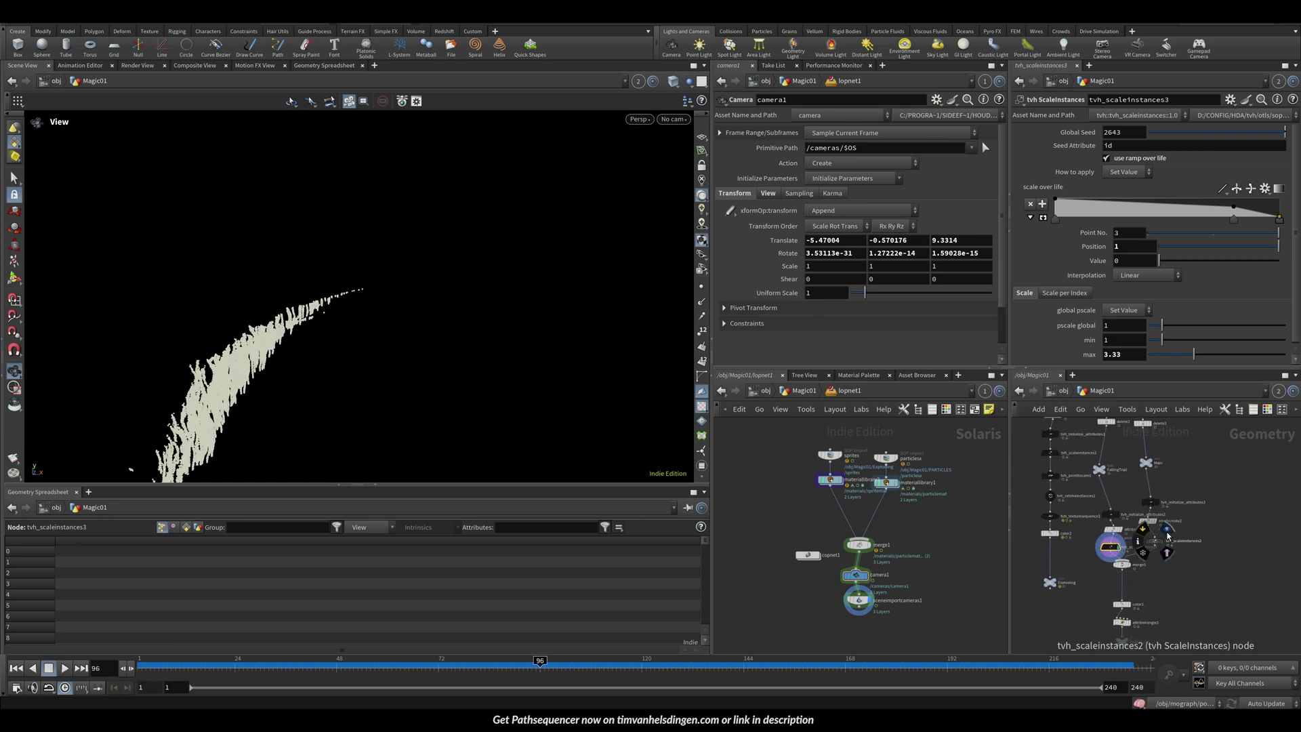
click(1162, 540)
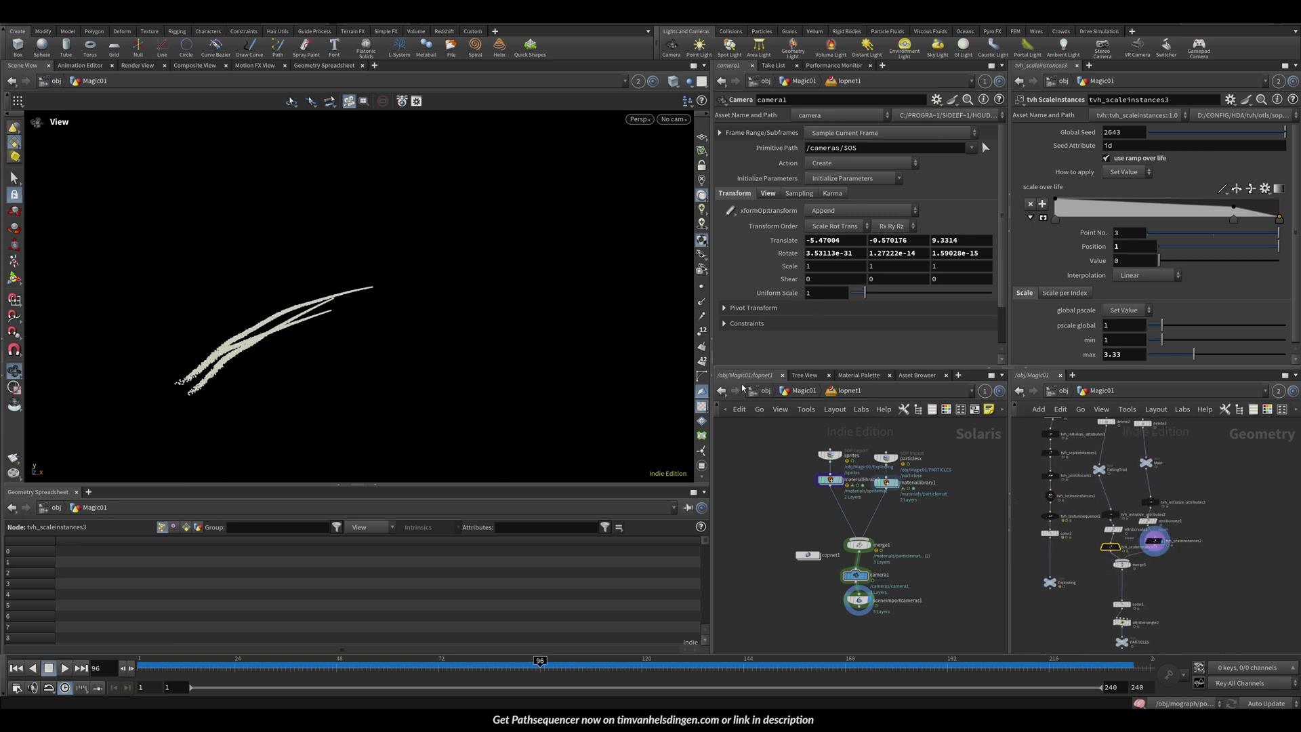
click(1055, 582)
key(Up)
right_drag(396, 336, 300, 292)
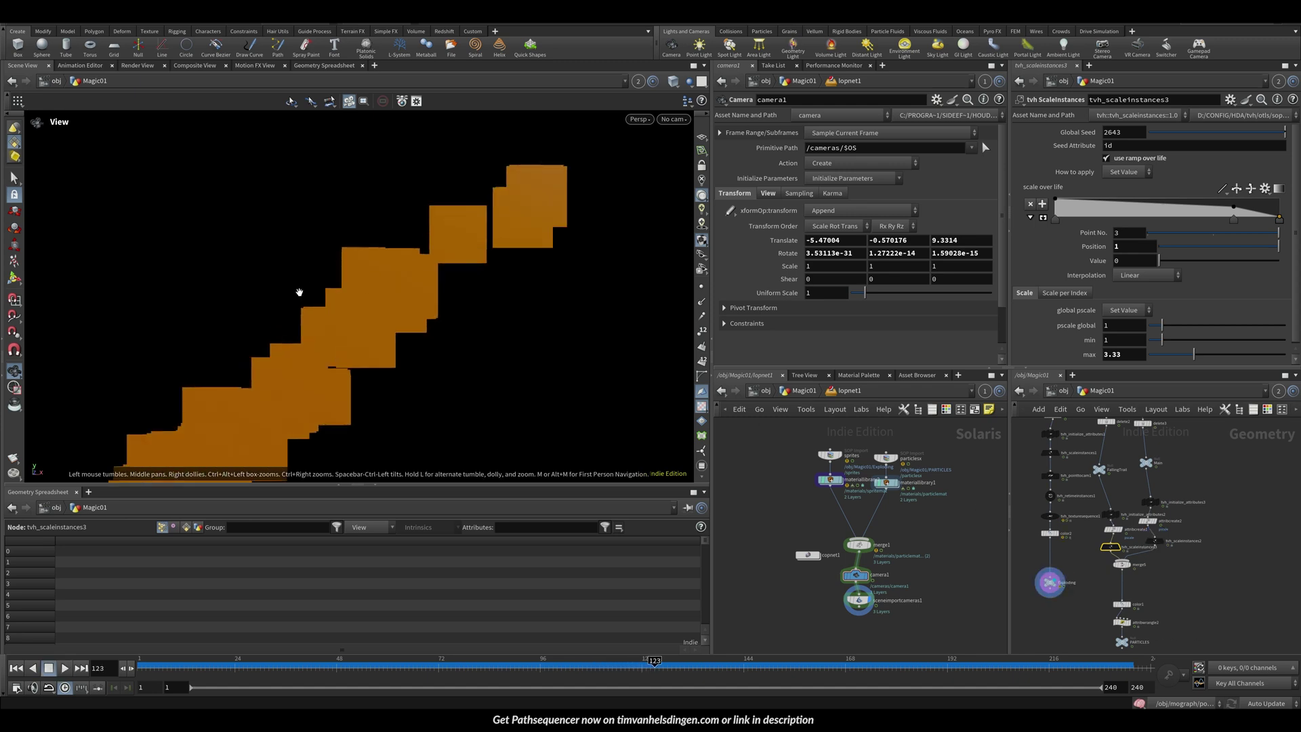
Look through cam2 at the exploding sprites and unlock the camera from the view
click(673, 119)
click(685, 193)
drag(154, 281, 234, 286)
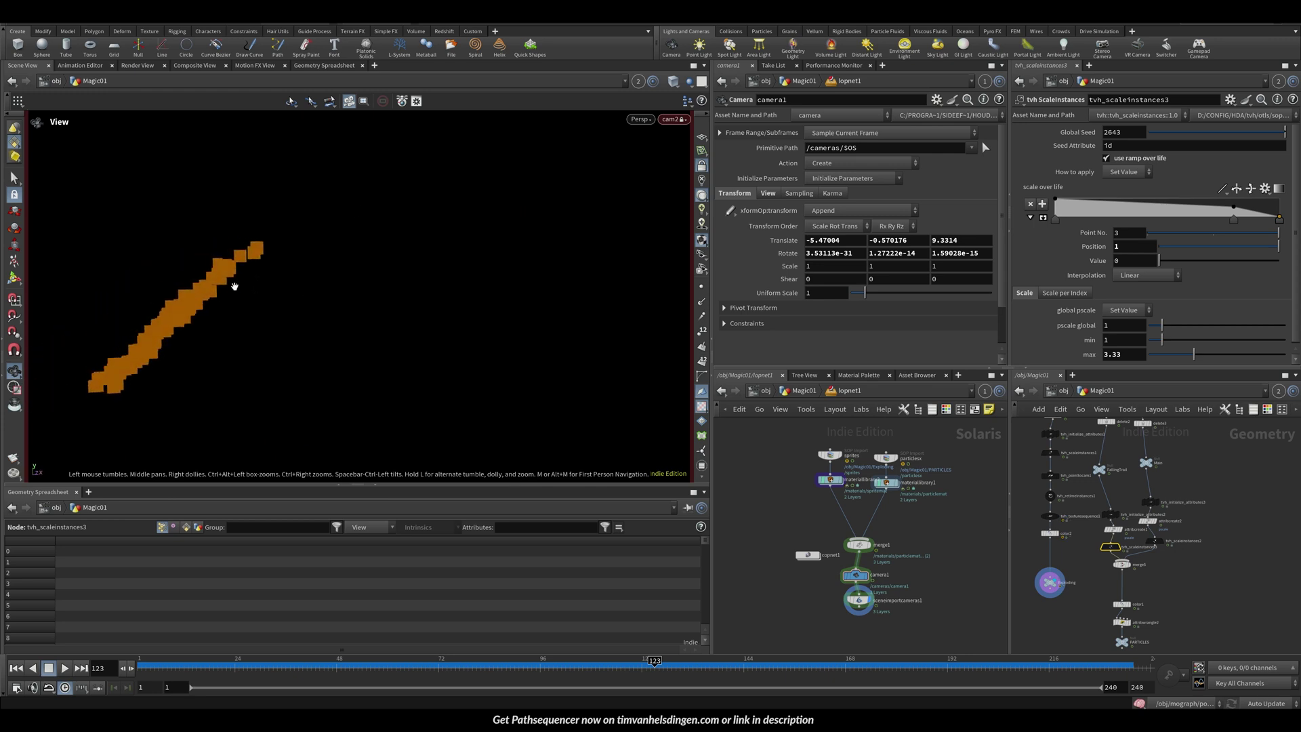
click(701, 164)
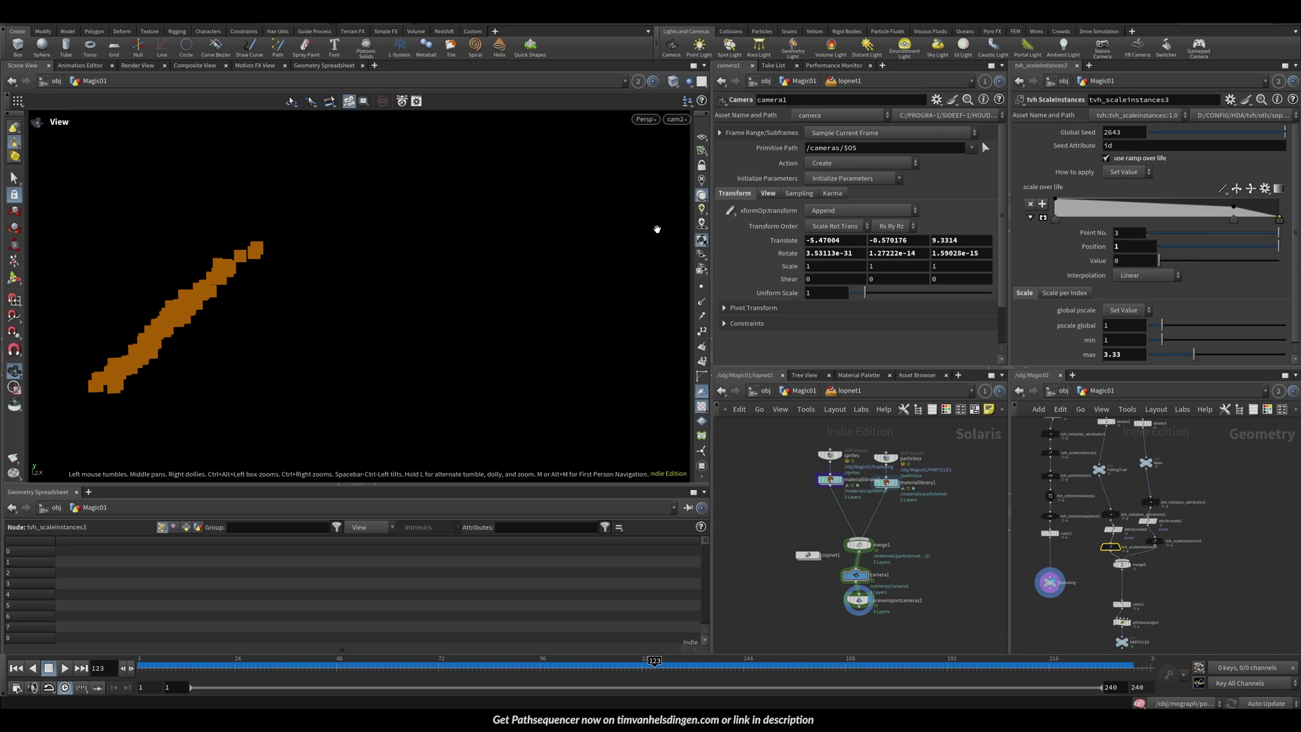
Return the viewport to lopnet1 and render it with Karma CPU through camera1
click(638, 82)
click(653, 138)
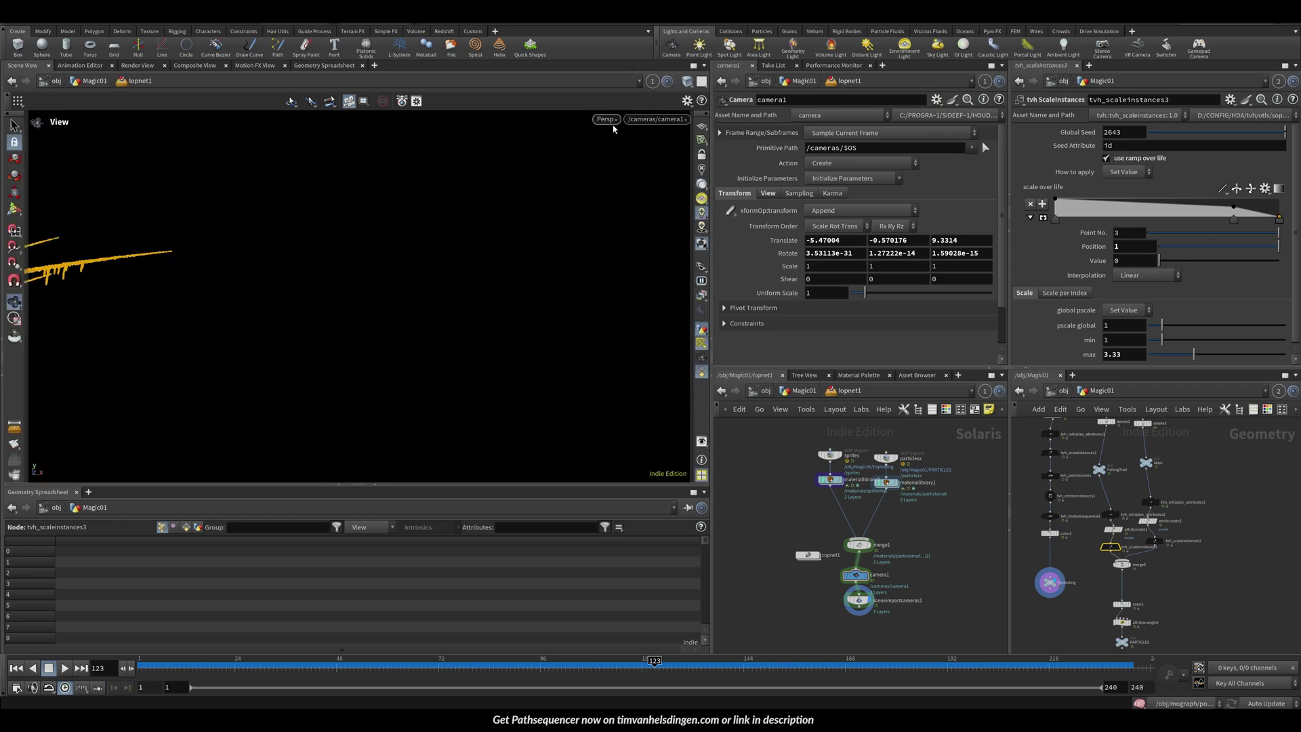
click(609, 120)
click(608, 179)
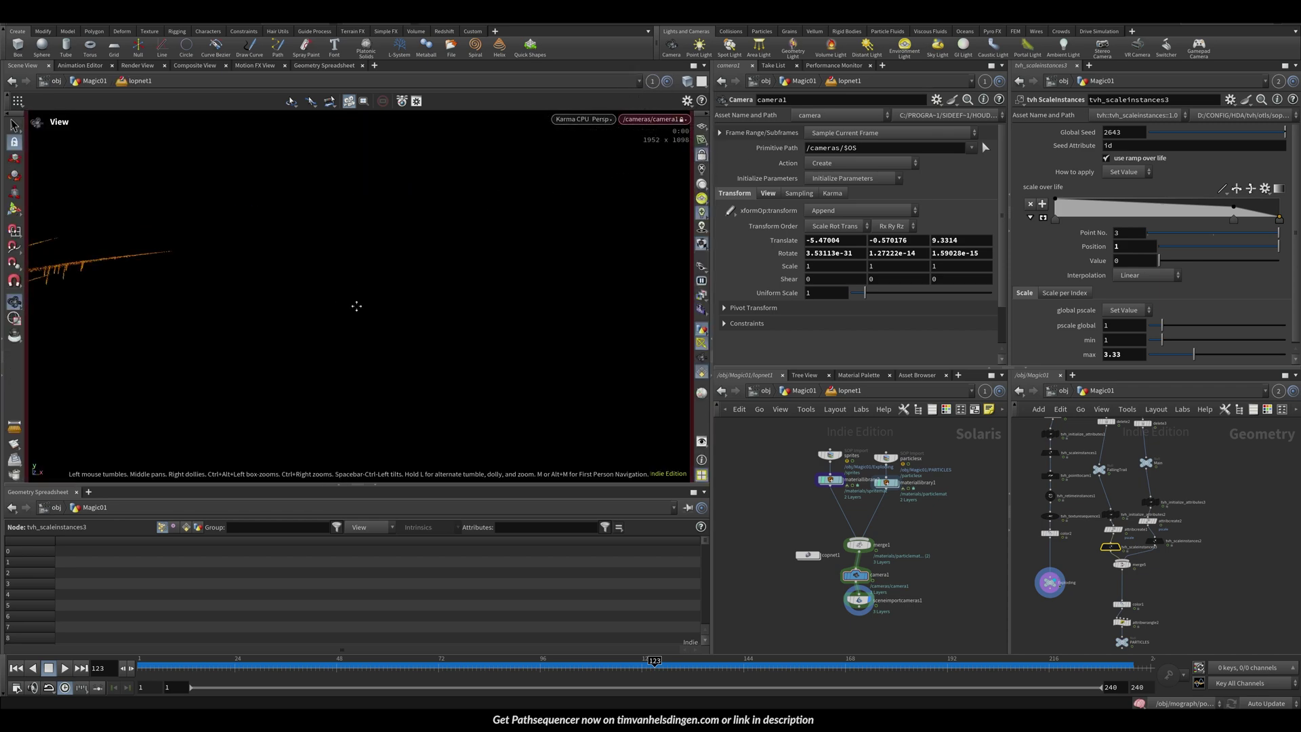
Reframe camera1 closer on the trail, to a translation of about -7.97, -1.29, 7.33
middle_drag(357, 308, 596, 305)
scroll(331, 323, up, 2)
scroll(343, 305, up, 2)
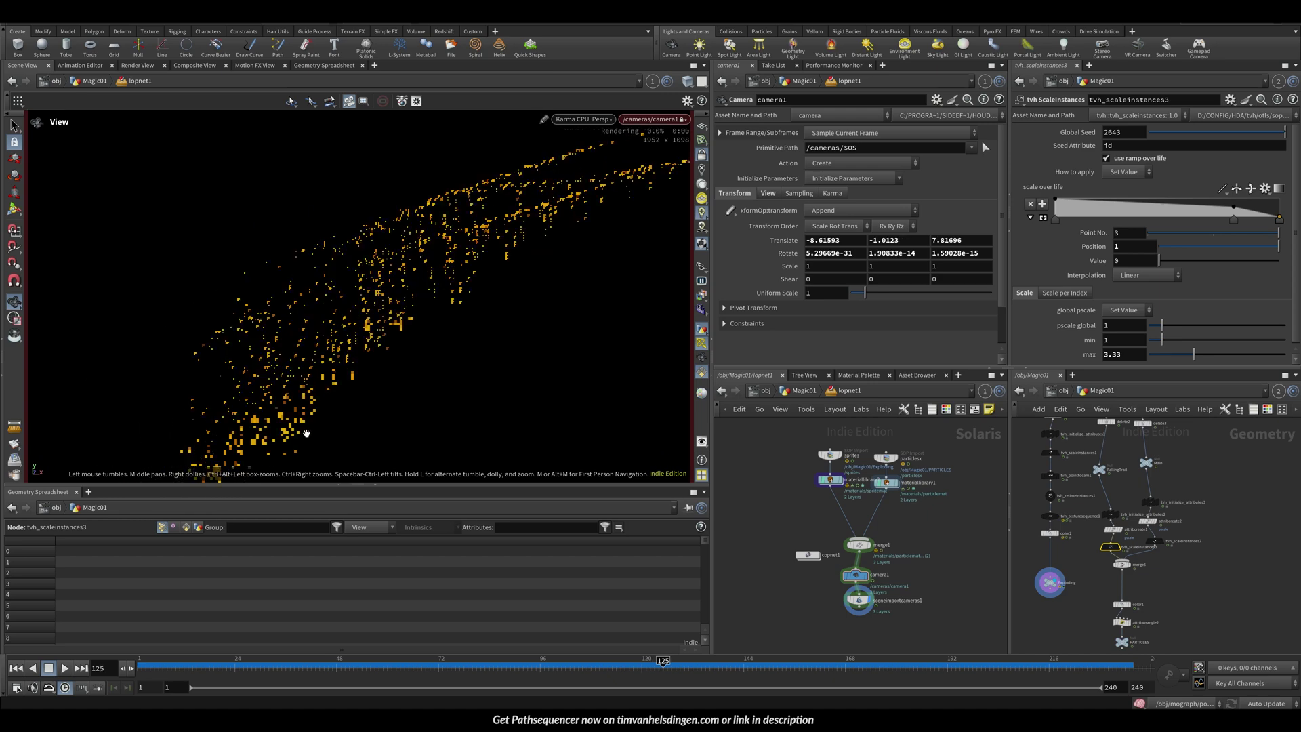
drag(302, 404, 401, 329)
mouse_move(401, 329)
middle_down()
mouse_move(372, 303)
mouse_move(392, 307)
middle_up()
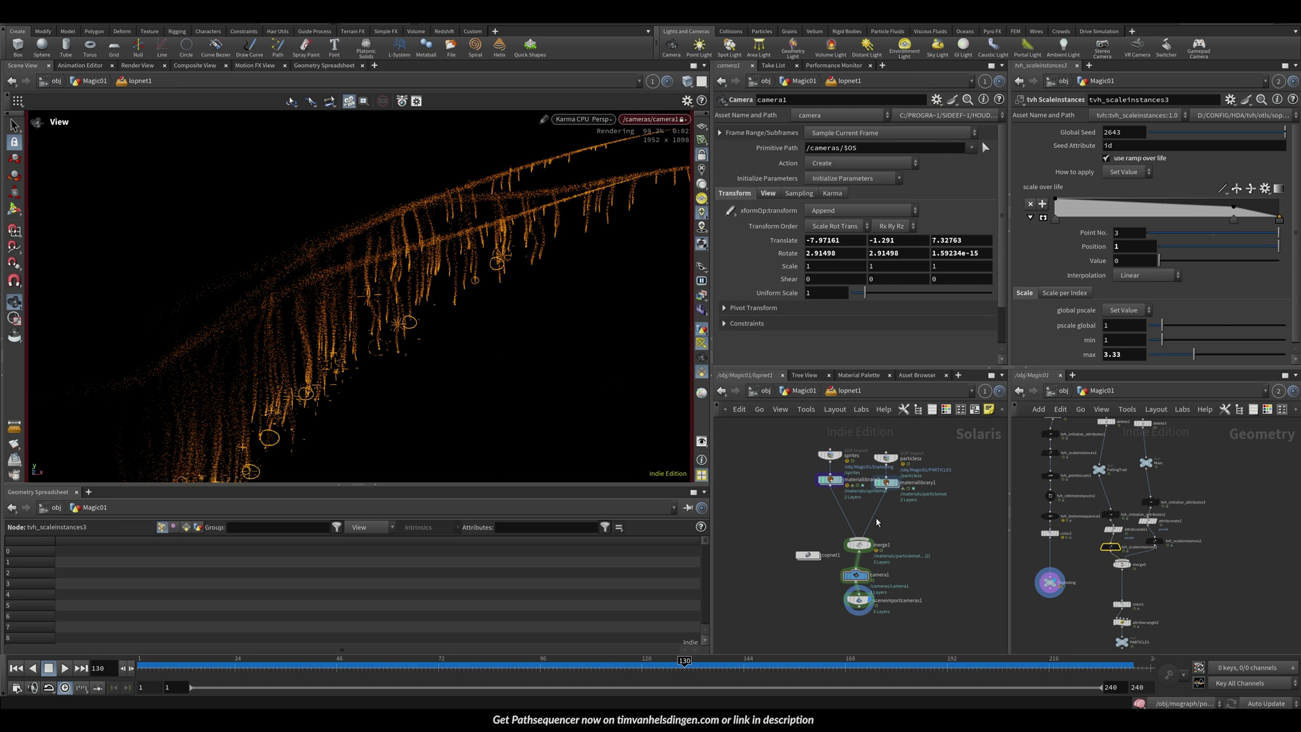
Cut the connection between the particles' material library and merge1 to isolate the sprites
key(y)
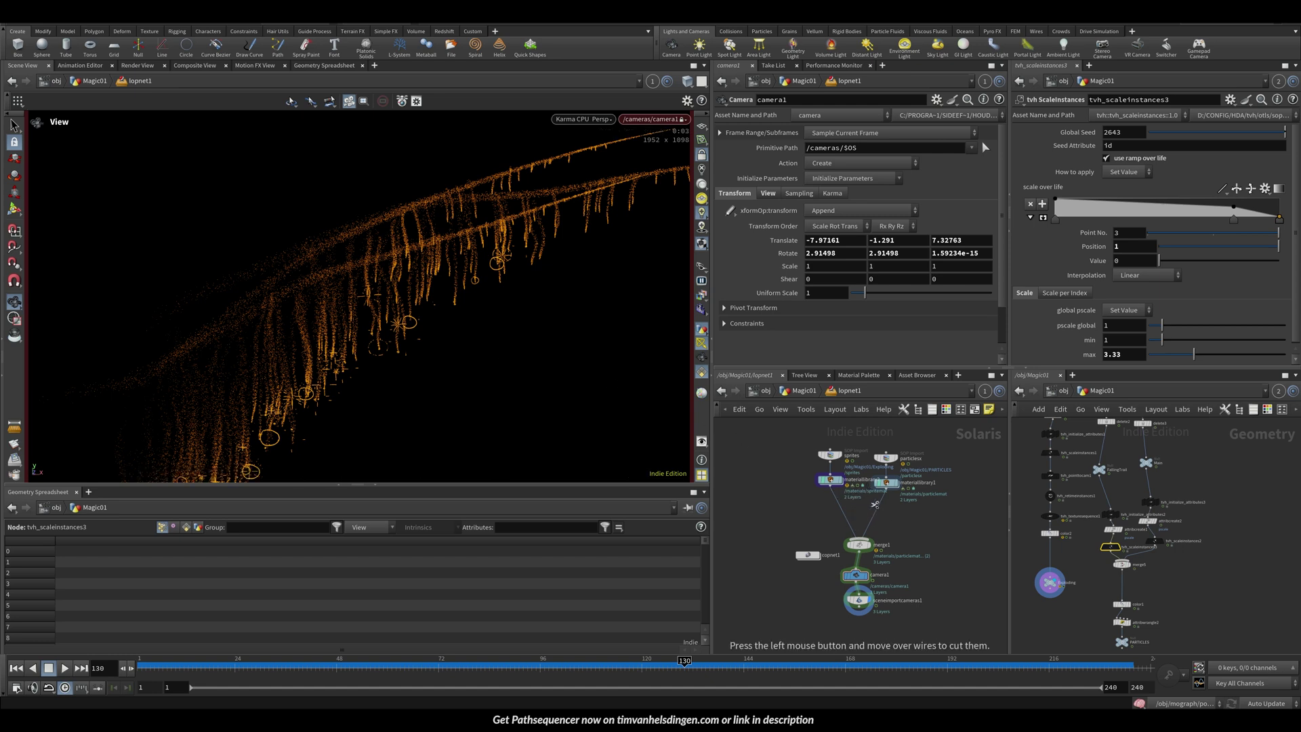
drag(848, 507, 890, 516)
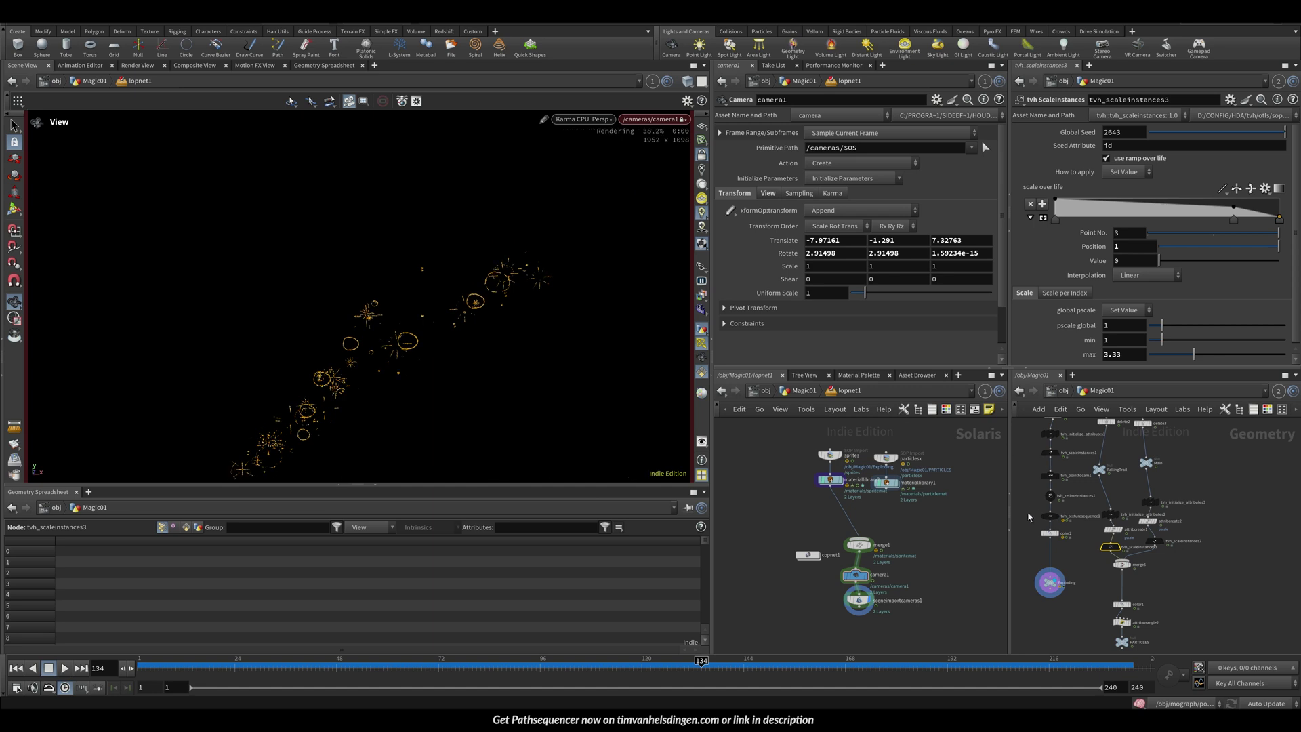
On tvh_retimeinstances1, set randomize min to -11, randomize delay max to 23 and overall delay to -3 frames
click(1049, 516)
click(1044, 494)
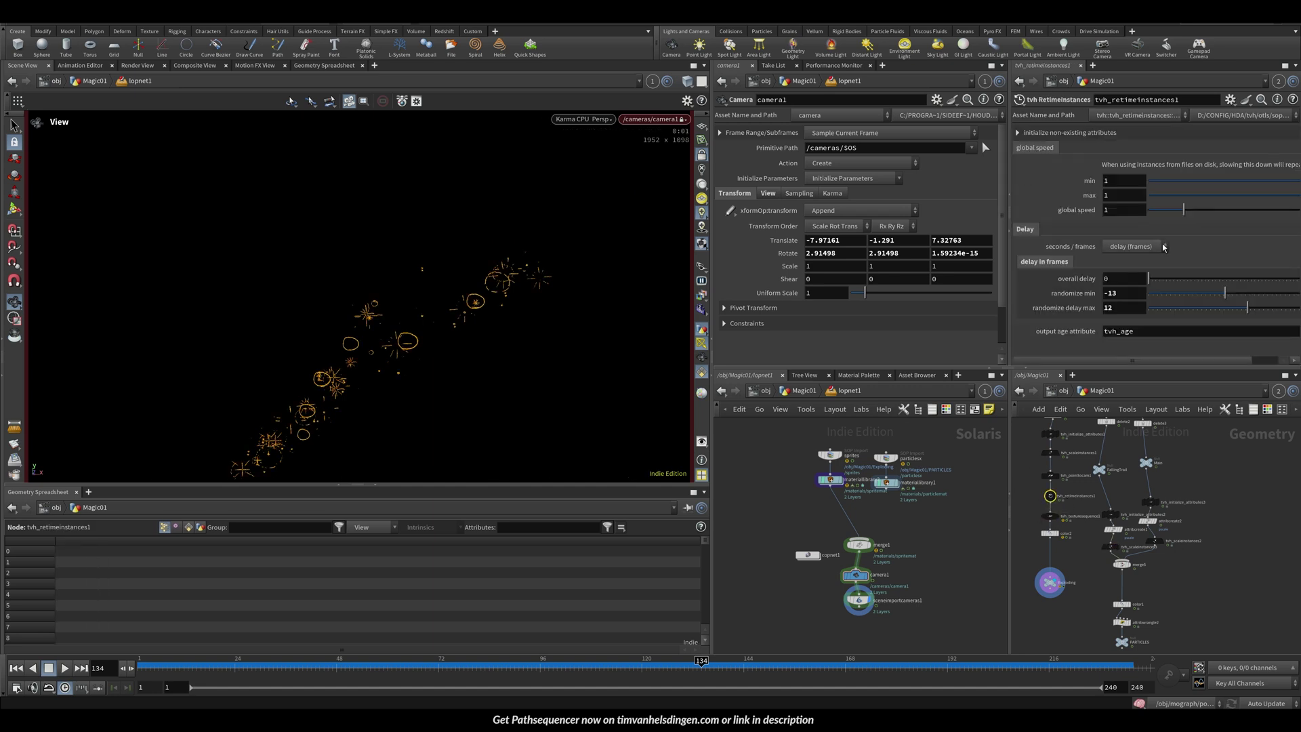
drag(1126, 293, 1068, 304)
text(0)
key(Return)
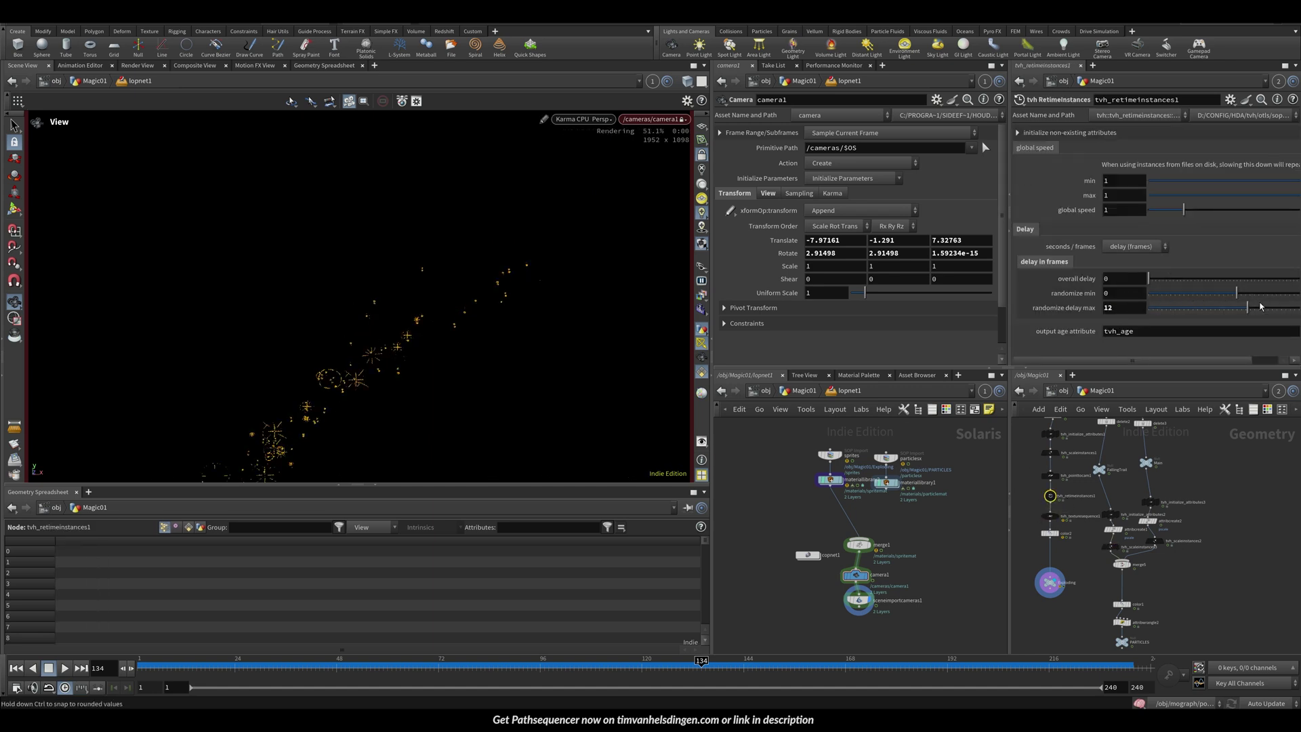
drag(1261, 306, 1226, 294)
drag(1149, 279, 1101, 271)
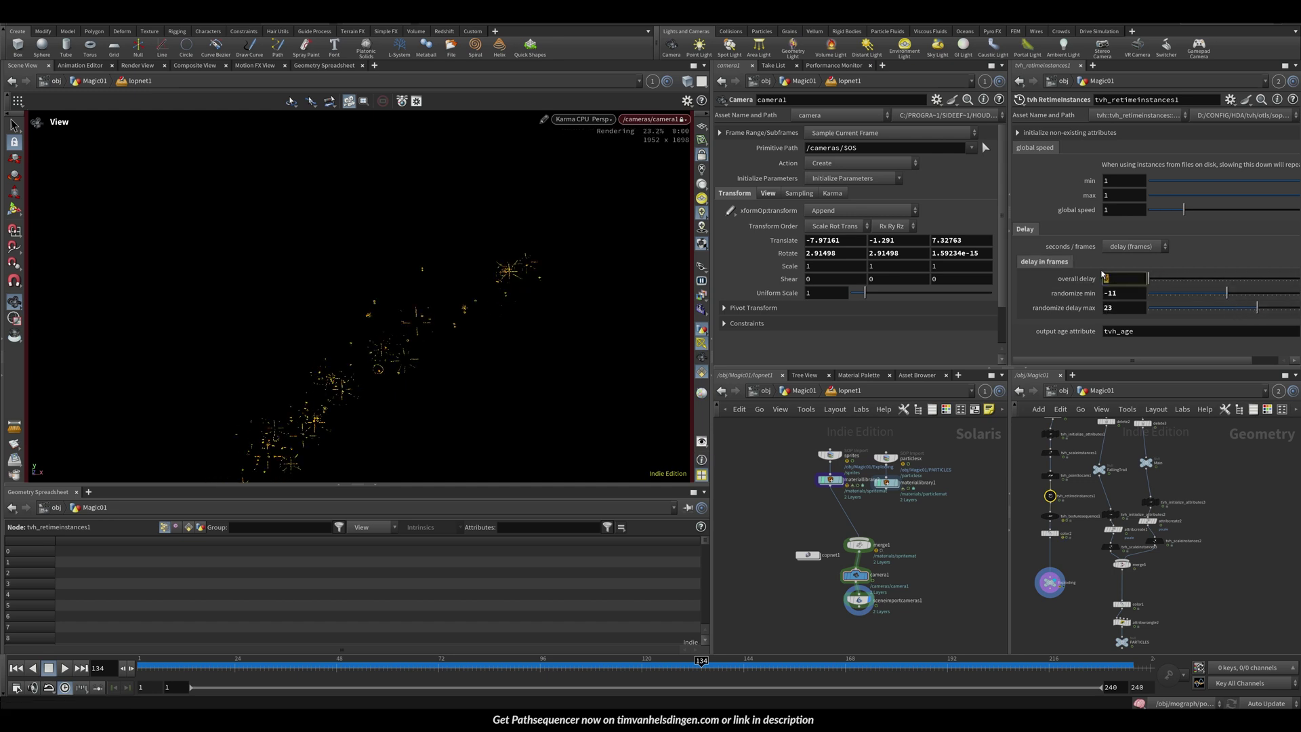
text(-3)
key(Return)
Check the retimed sprites around frame 127 and reconnect the particles' material library to merge1
click(316, 667)
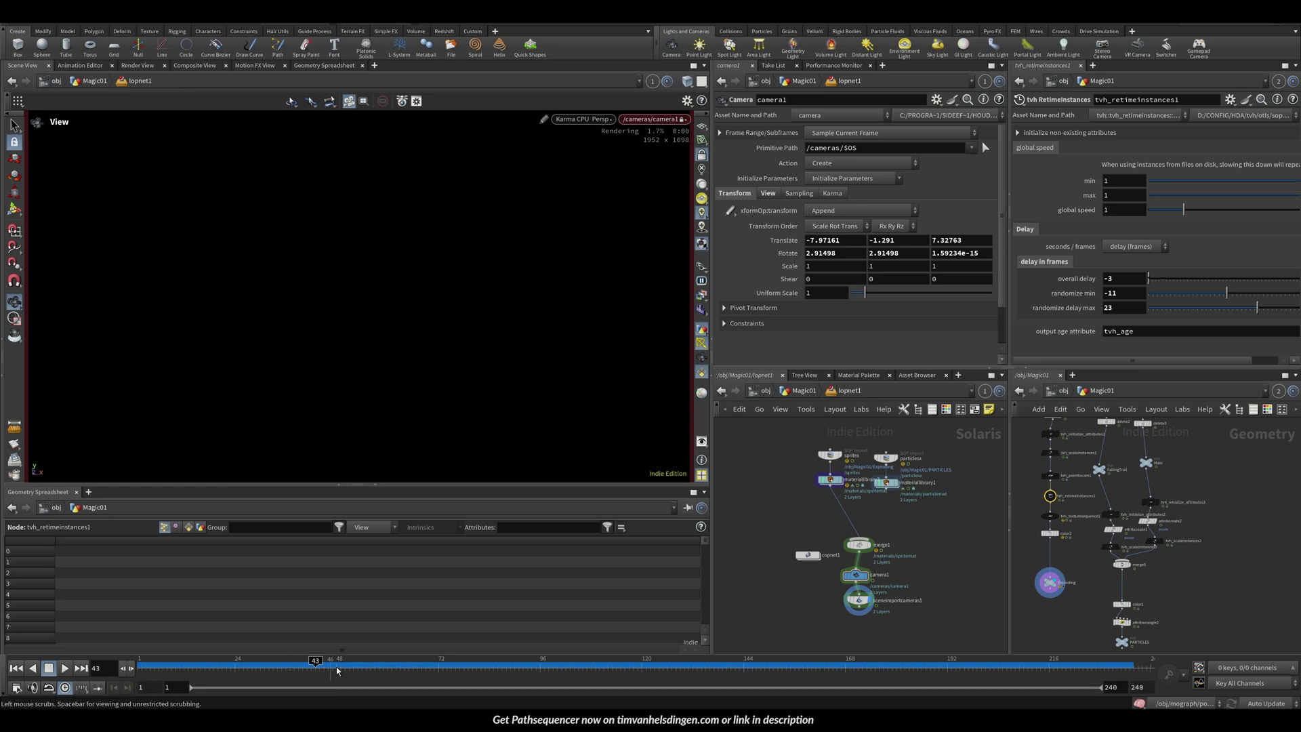
click(665, 663)
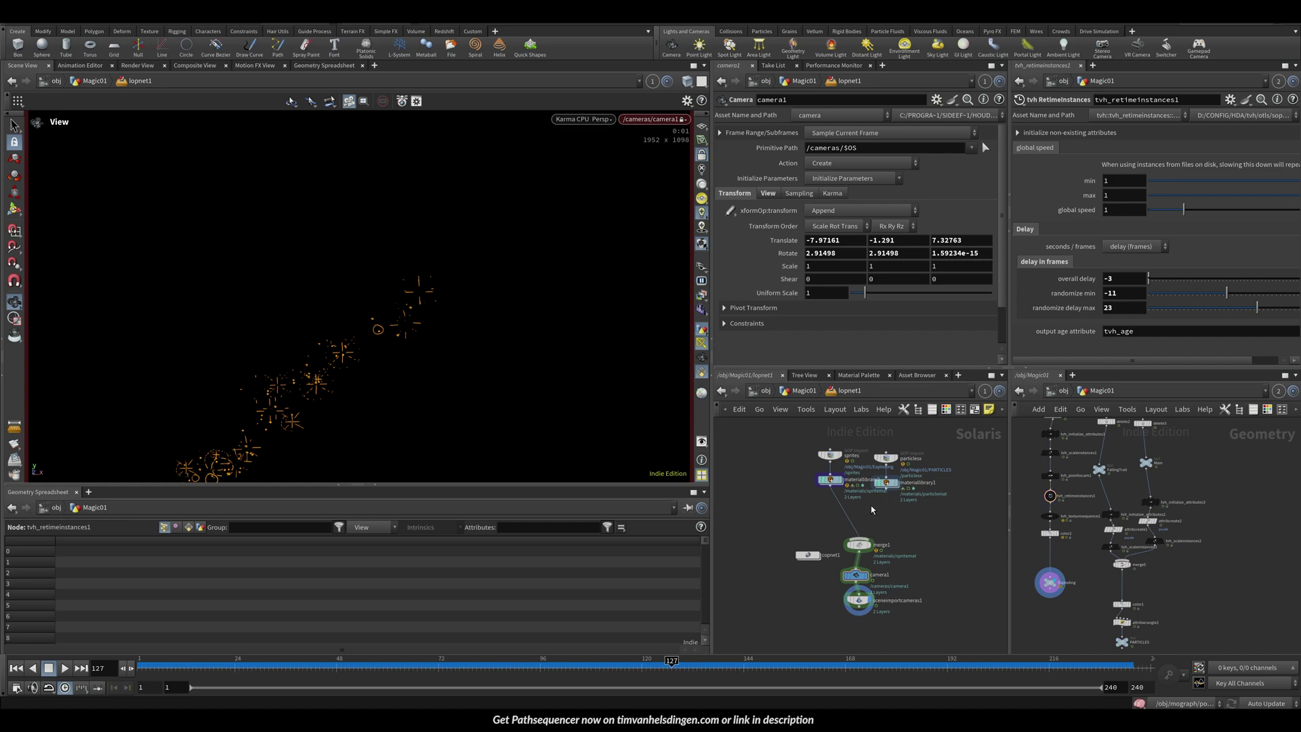
click(859, 538)
click(886, 490)
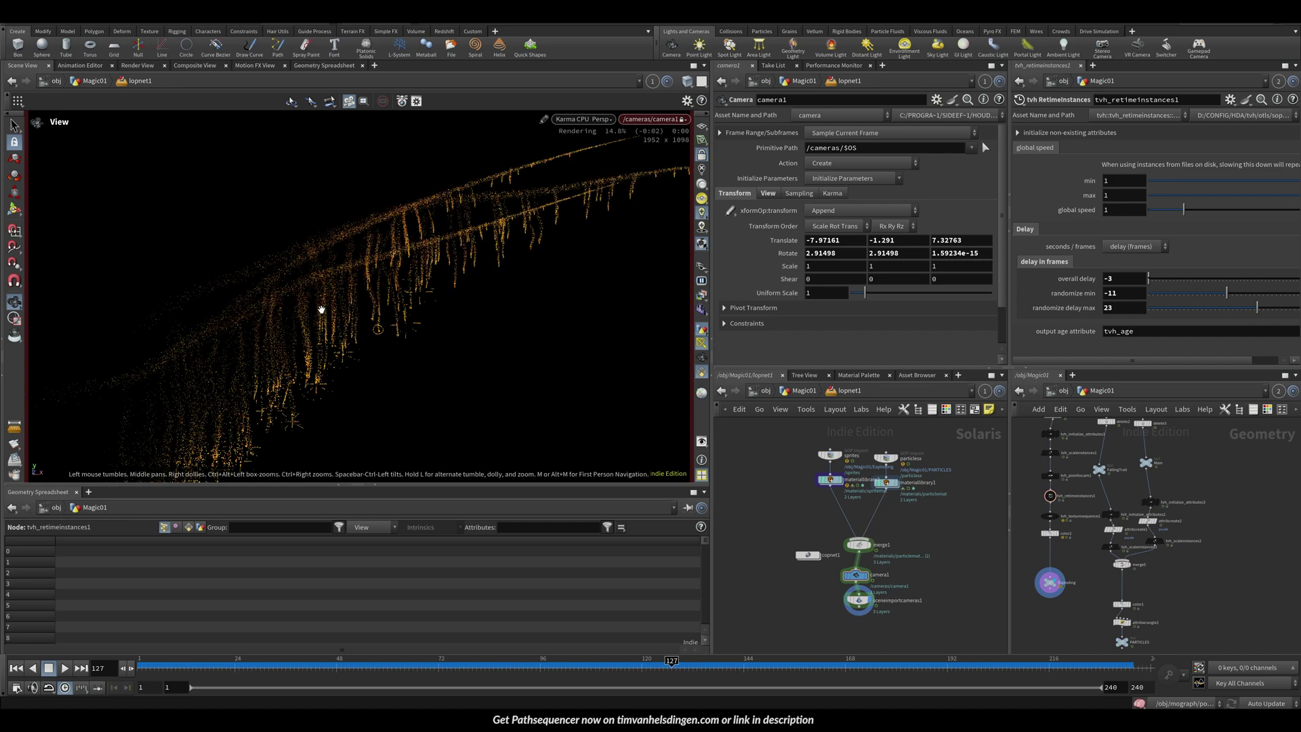
Save the scene and step back to frame 123 to check the sparkle render
key(Right)
key(ctrl+s)
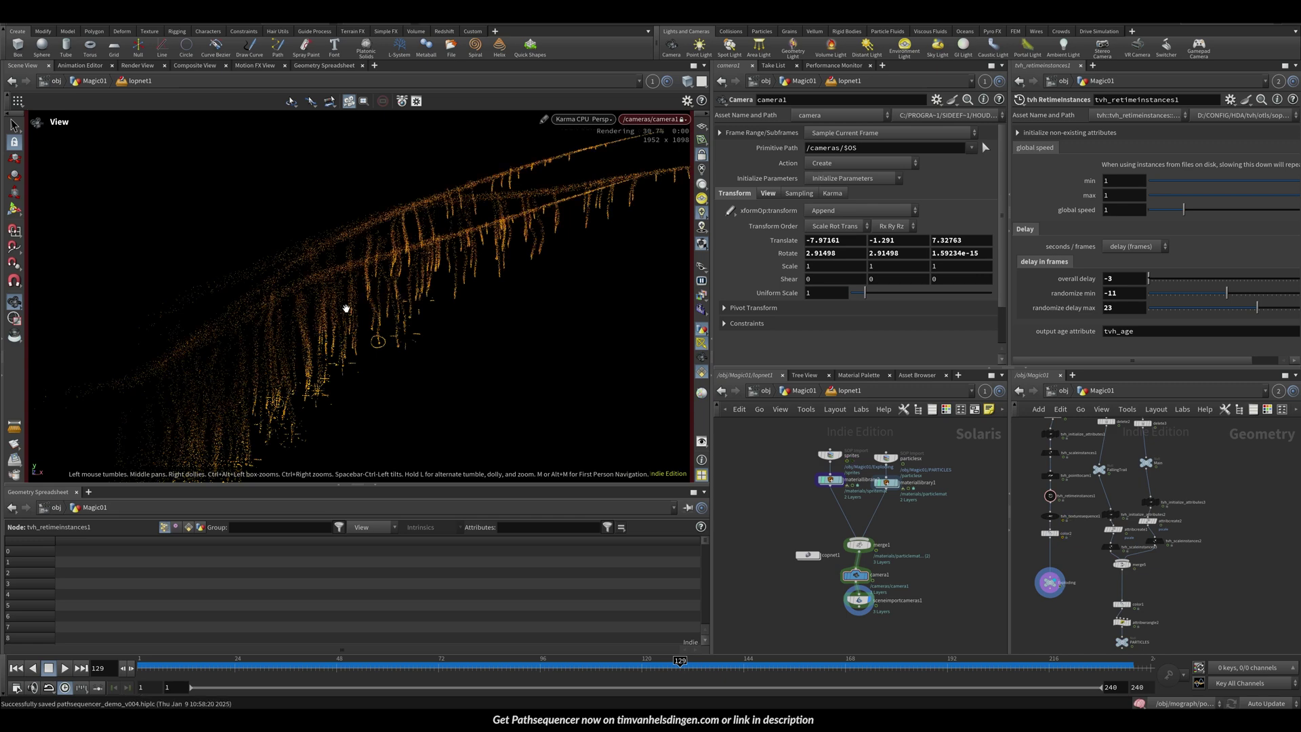
key(Left)
key(Left)
key(Left)
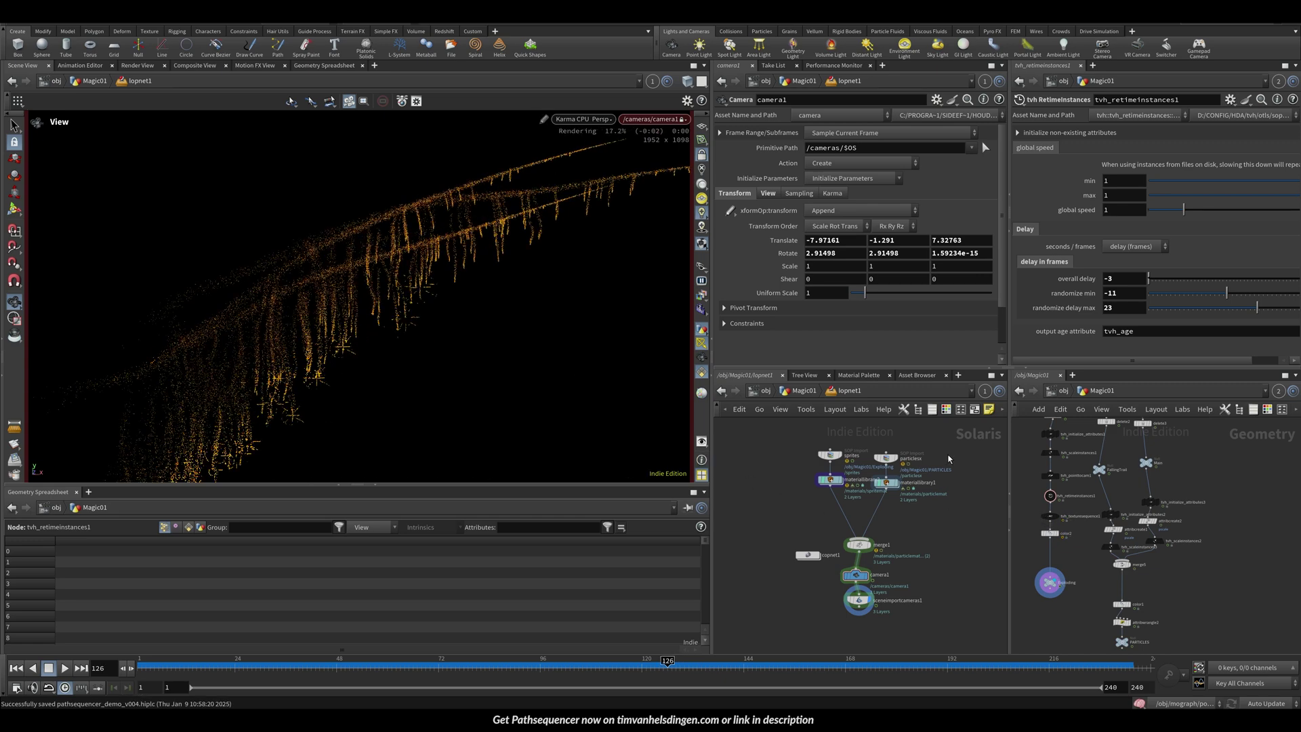
key(Left)
key(Left)
Reframe camera1 farther from the trail, to a translation of about -7.31, -1.89, 16.60
right_drag(438, 212, 325, 287)
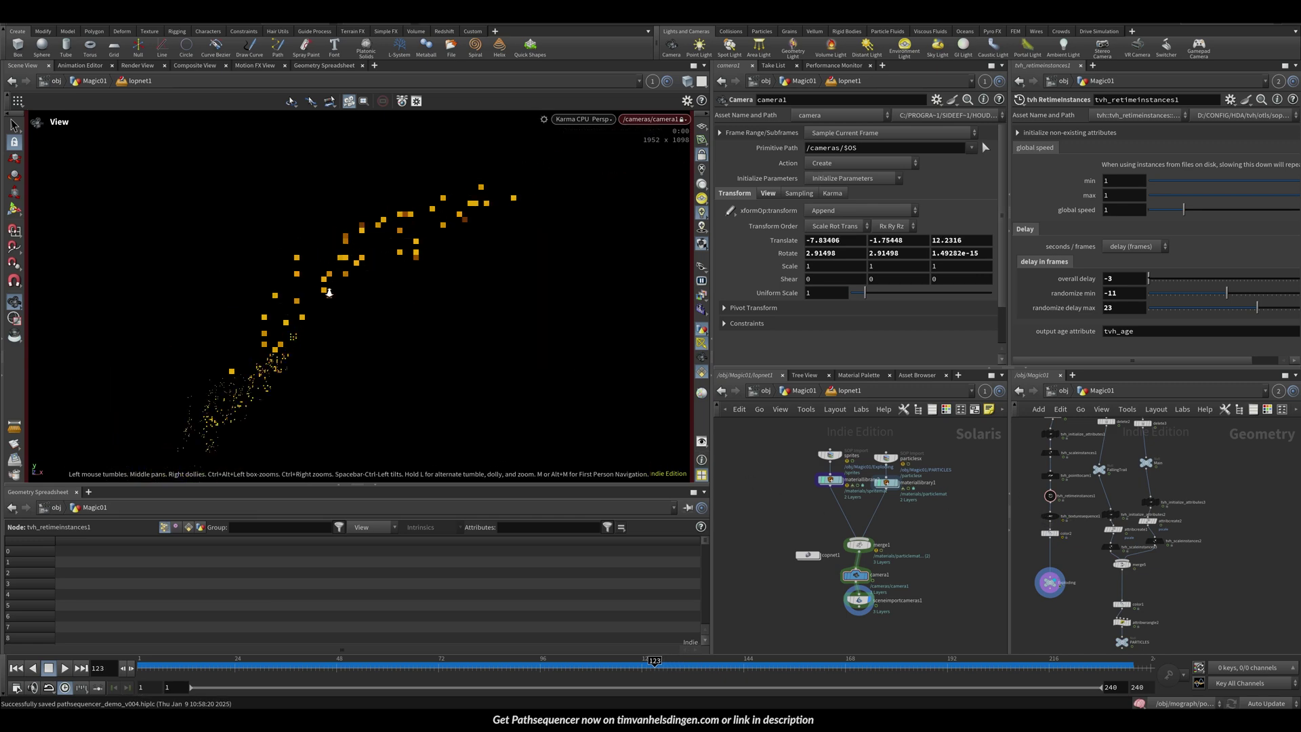
middle_drag(325, 287, 352, 258)
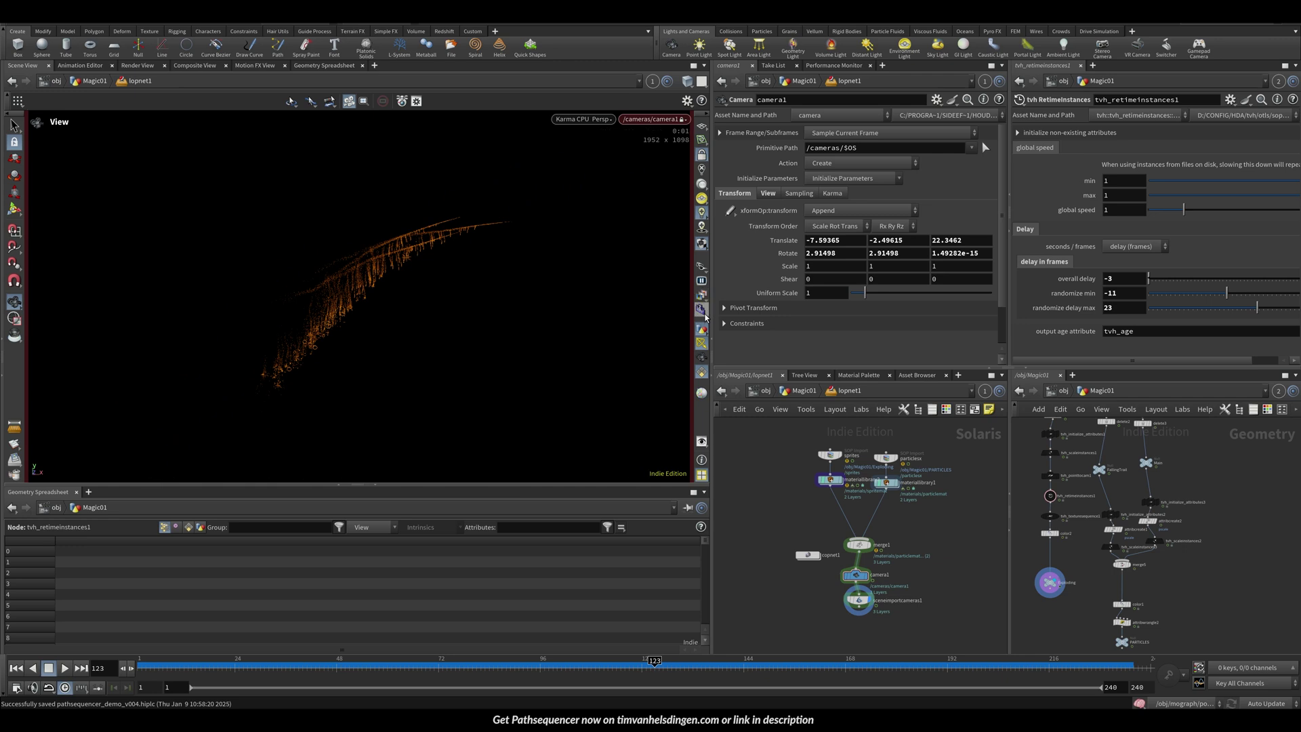
key(Right)
key(Right)
key(Right)
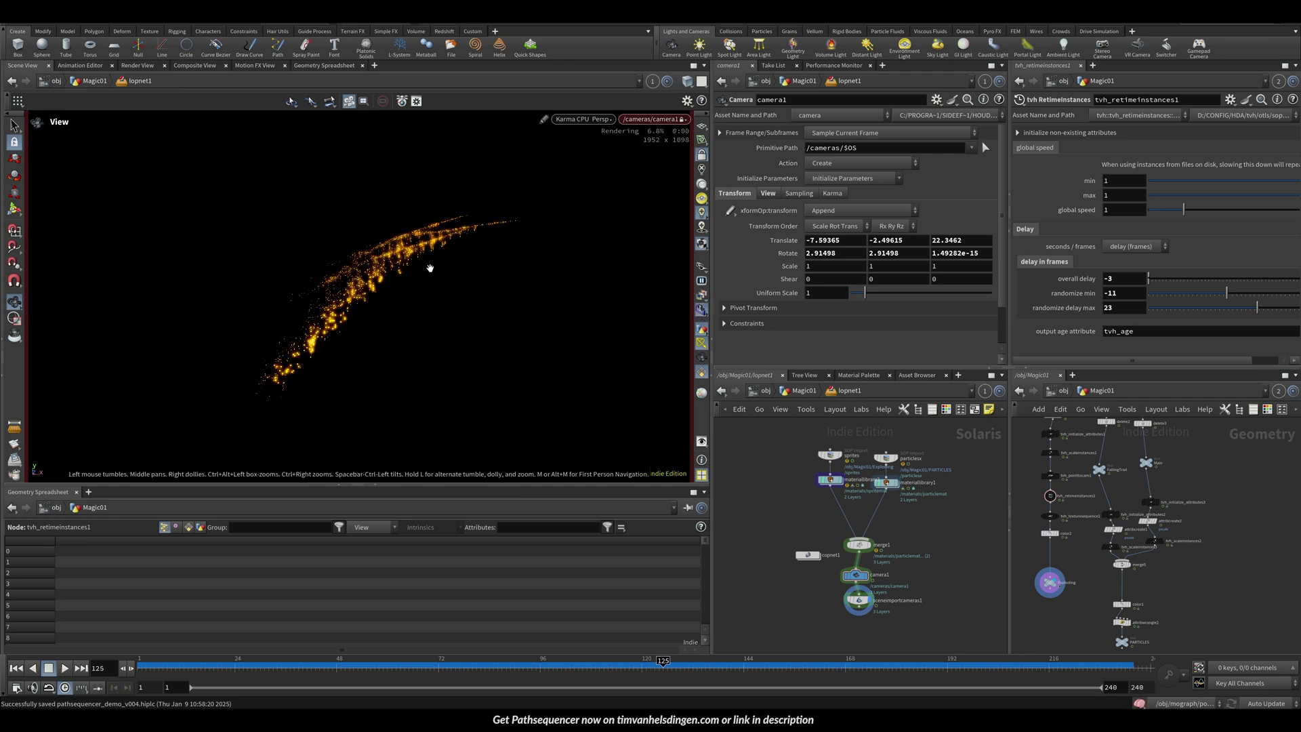
key(Right)
key(Right)
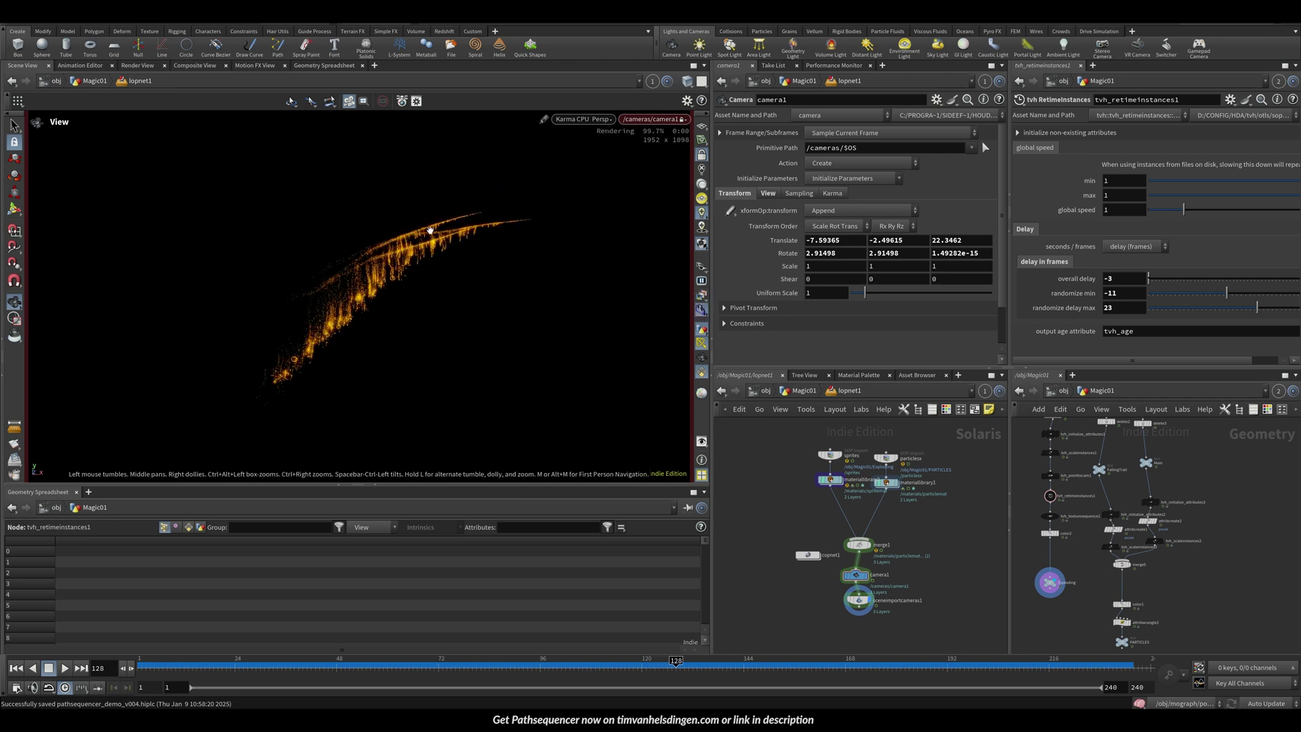
middle_drag(405, 260, 366, 282)
right_drag(366, 281, 418, 227)
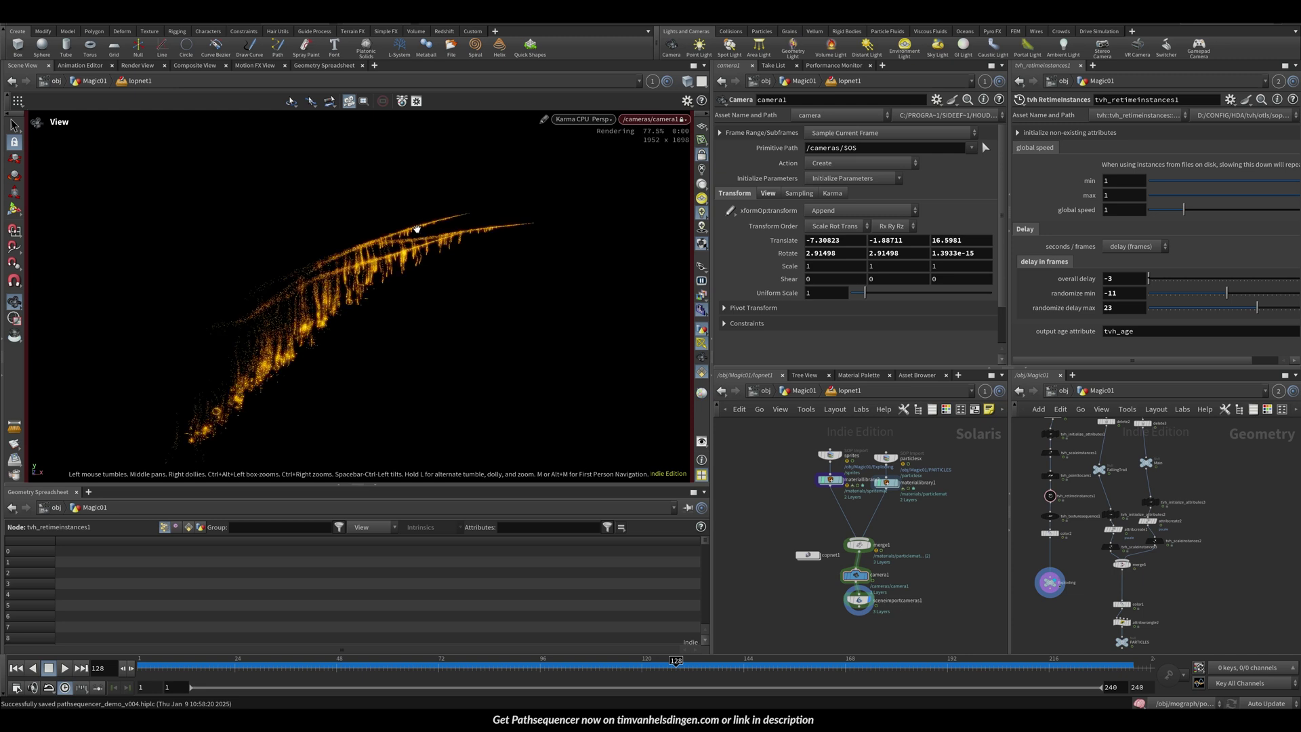
Step frame by frame from 128 to about 148 to examine the sparkle trail's animation in the Karma render
key(Right)
key(Right)
key(Right)
key(Right)
key(Right)
key(Right)
key(Right)
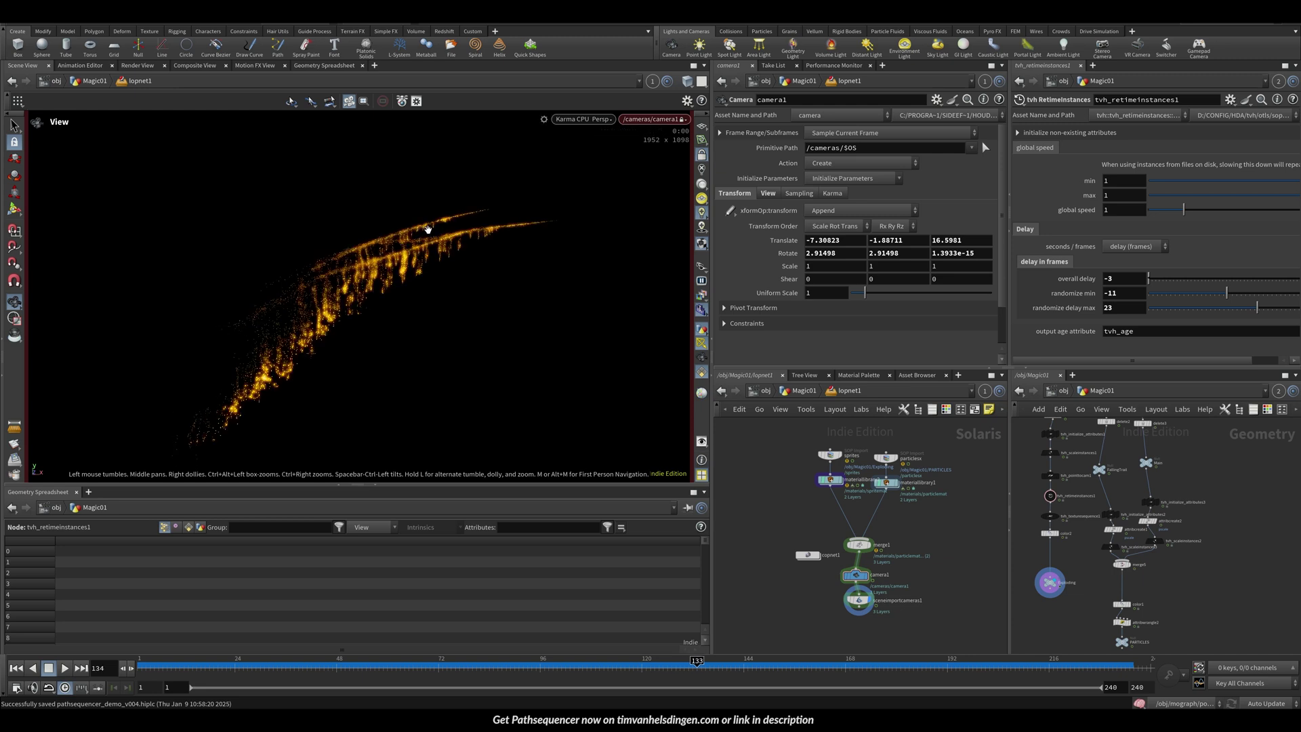
key(Right)
key(Right)
key(Right)
key(Right)
key(Right)
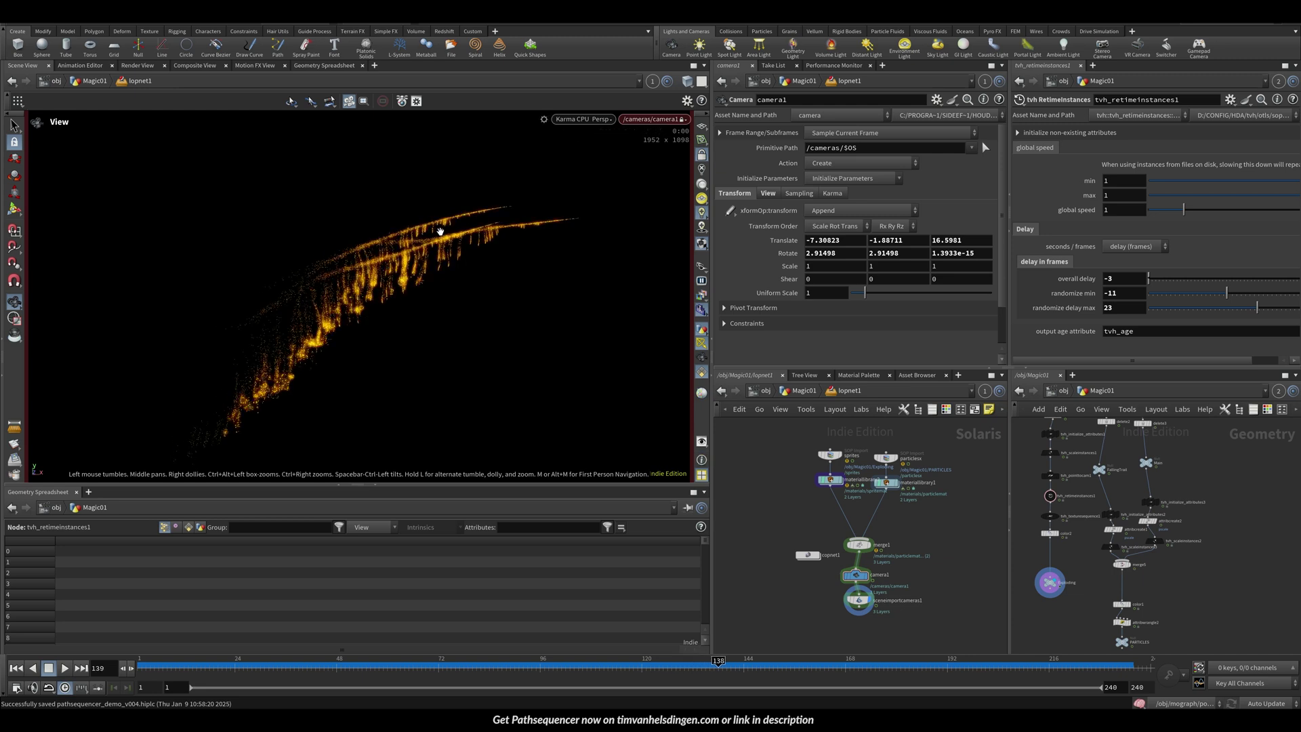
key(Right)
key(Right)
key(Right)
key(Right)
key(Right)
key(Right)
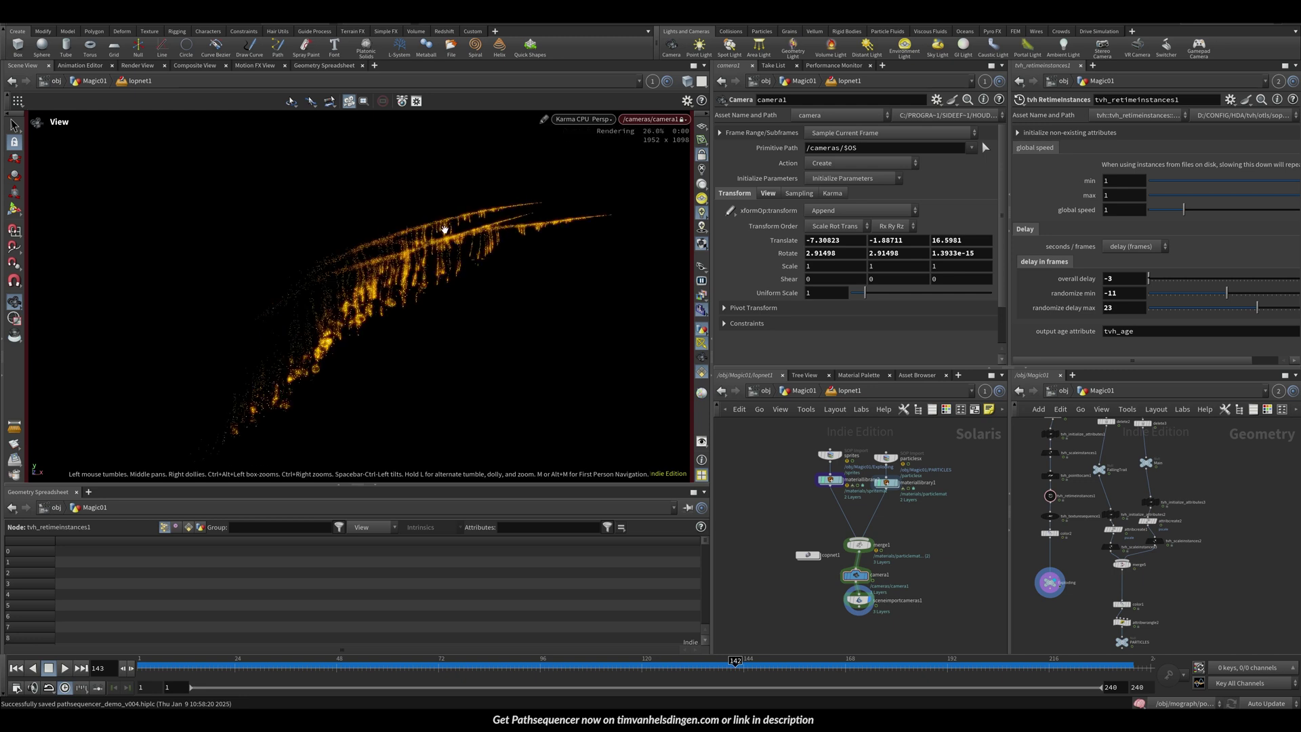
Switch the view from Karma CPU to the standard viewport renderer and unlock it from camera1
click(609, 119)
click(596, 177)
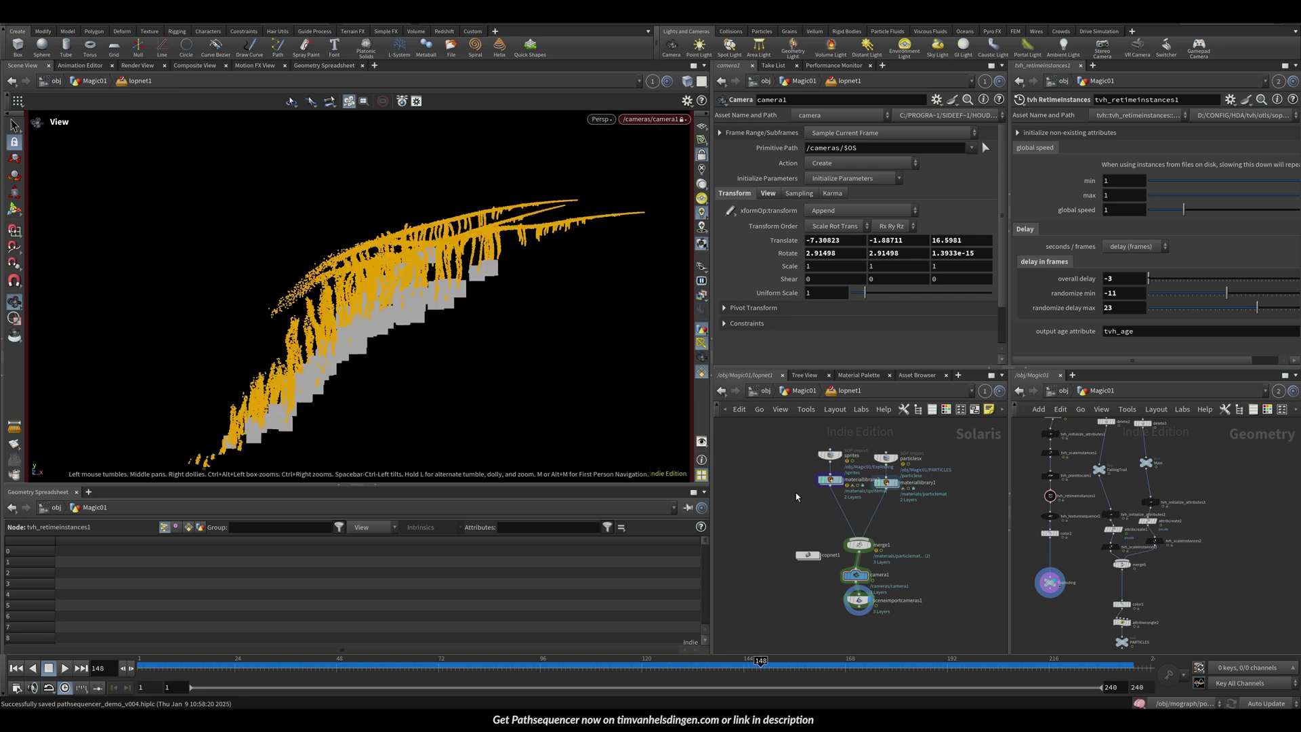
click(1050, 496)
click(701, 155)
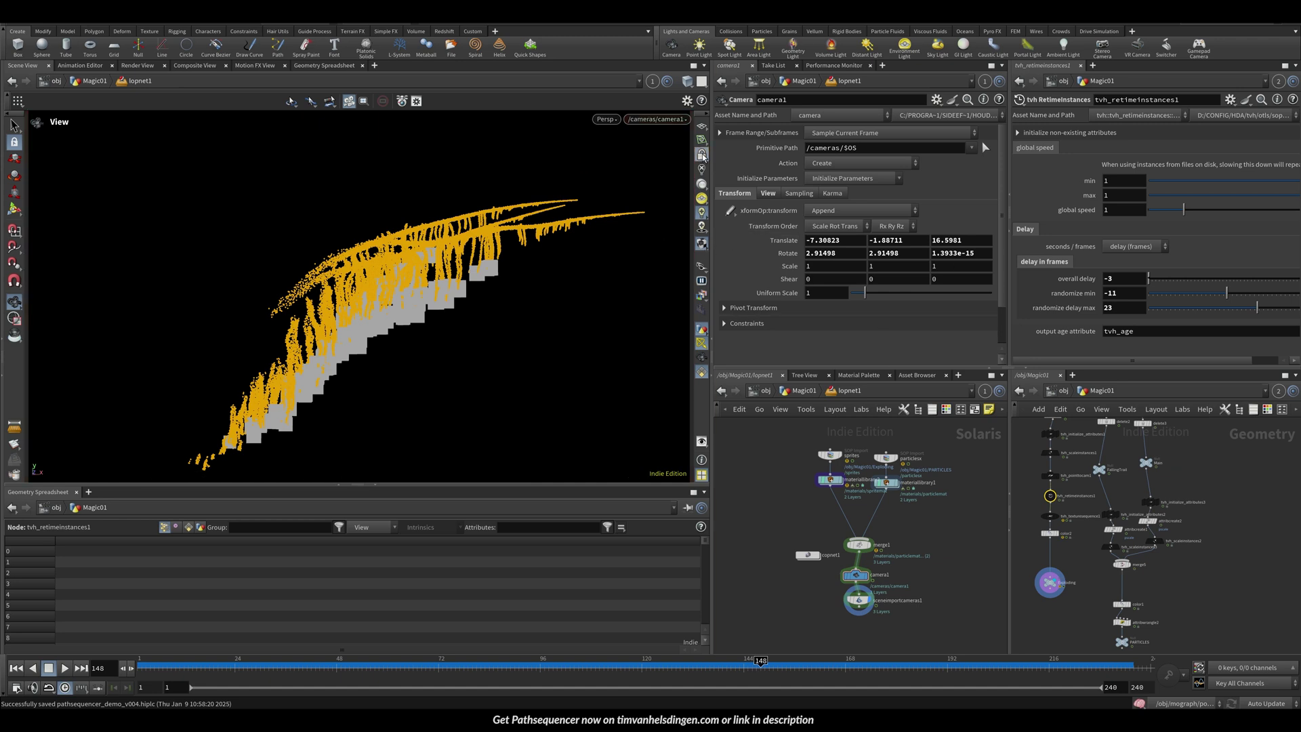
Leave the Magic01 networks and open the Texture object's geometry network
click(800, 391)
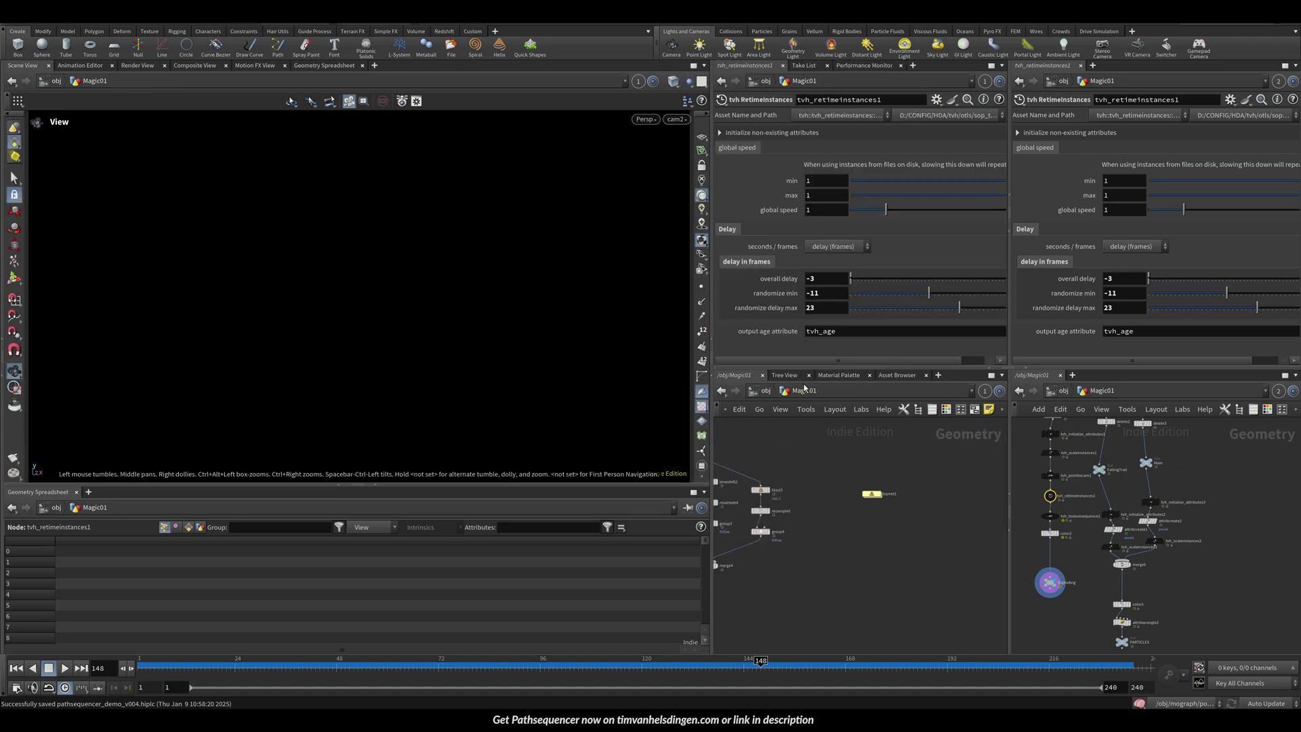
click(768, 389)
middle_drag(808, 543, 833, 529)
double_click(855, 470)
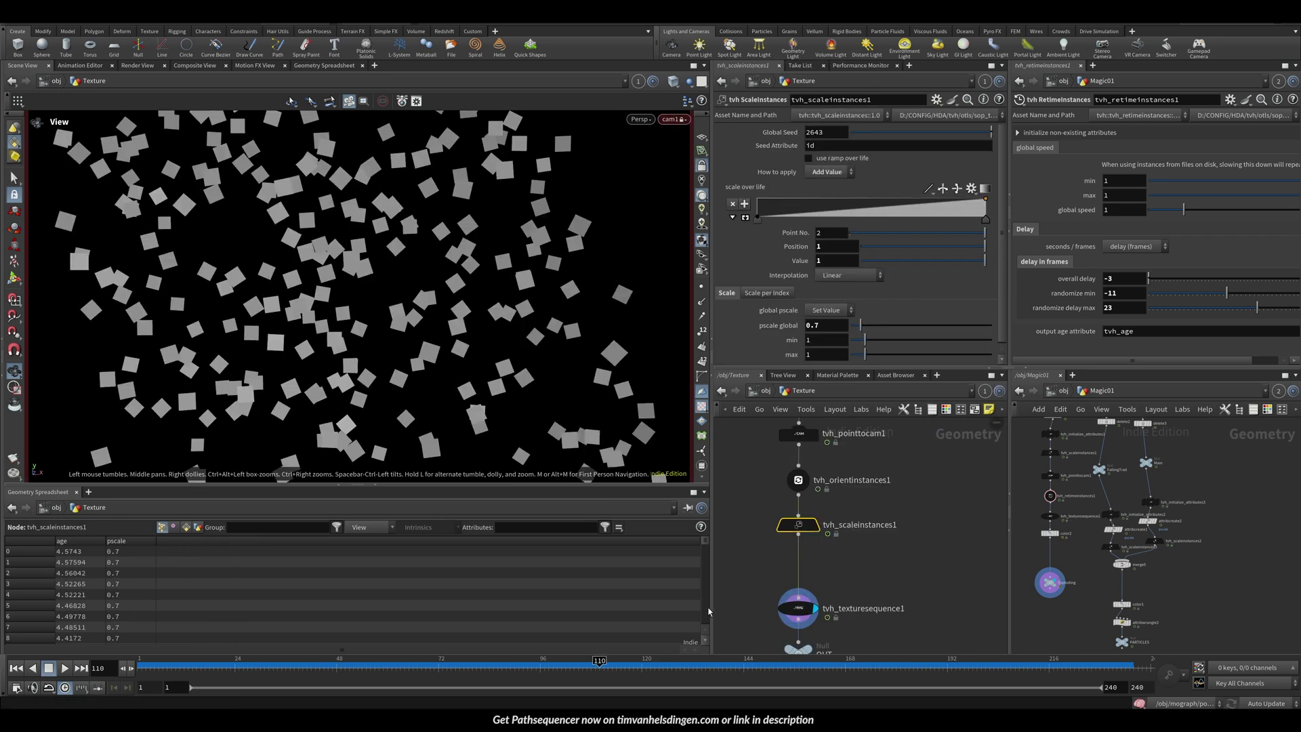
Inspect tvh_texturesequence1's settings and scrub the timeline to preview the falling snow planes
middle_drag(818, 632, 792, 556)
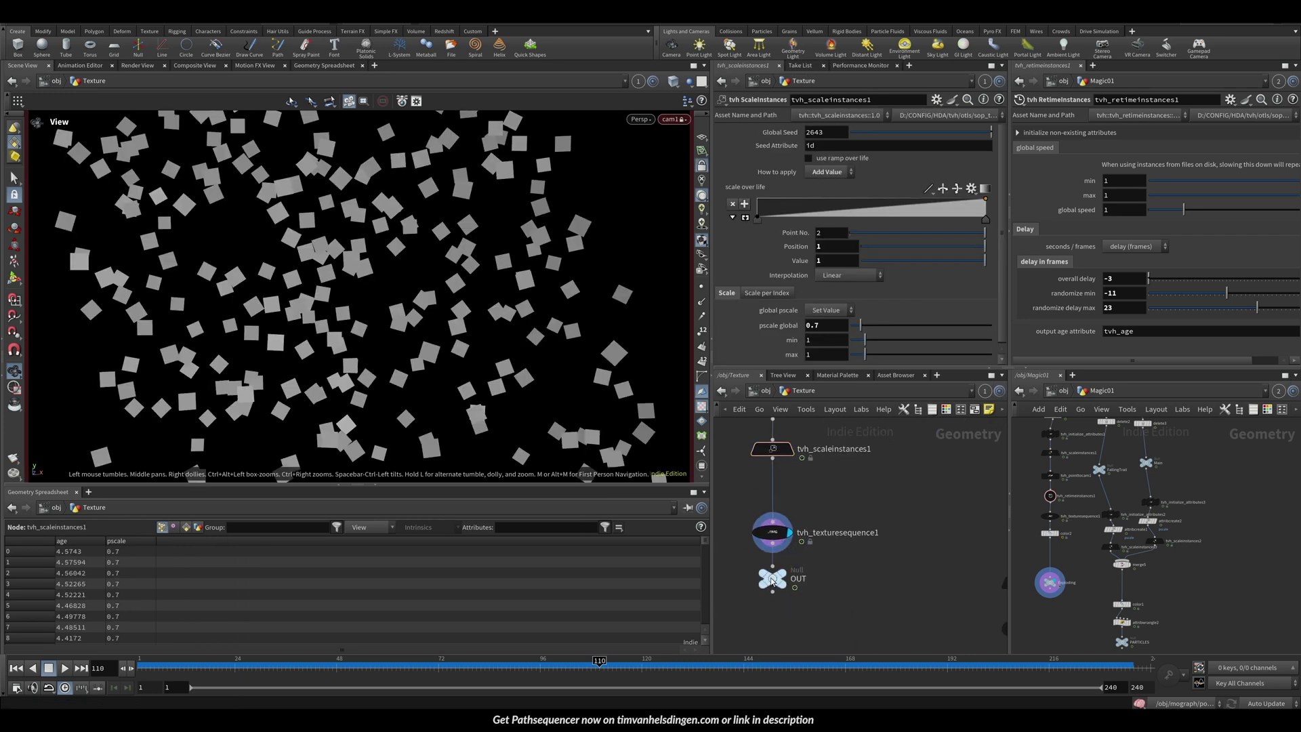
click(772, 532)
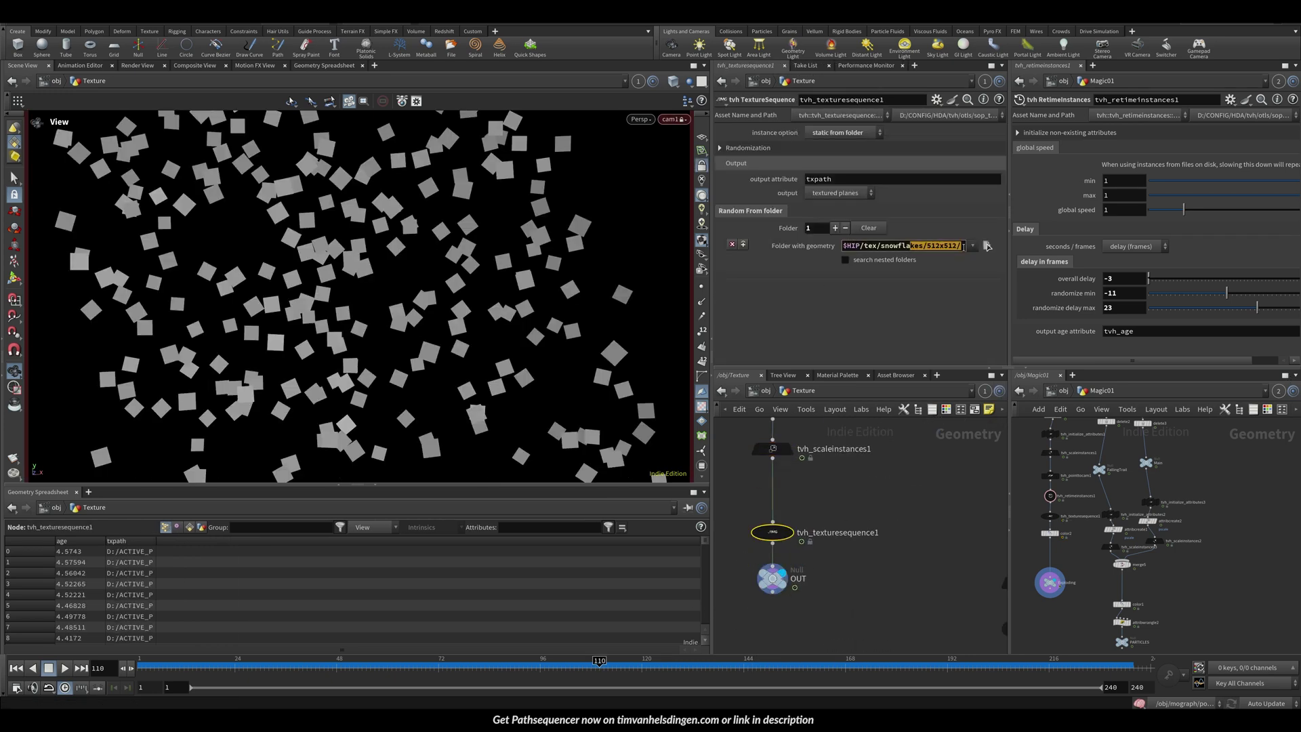
drag(245, 668, 432, 665)
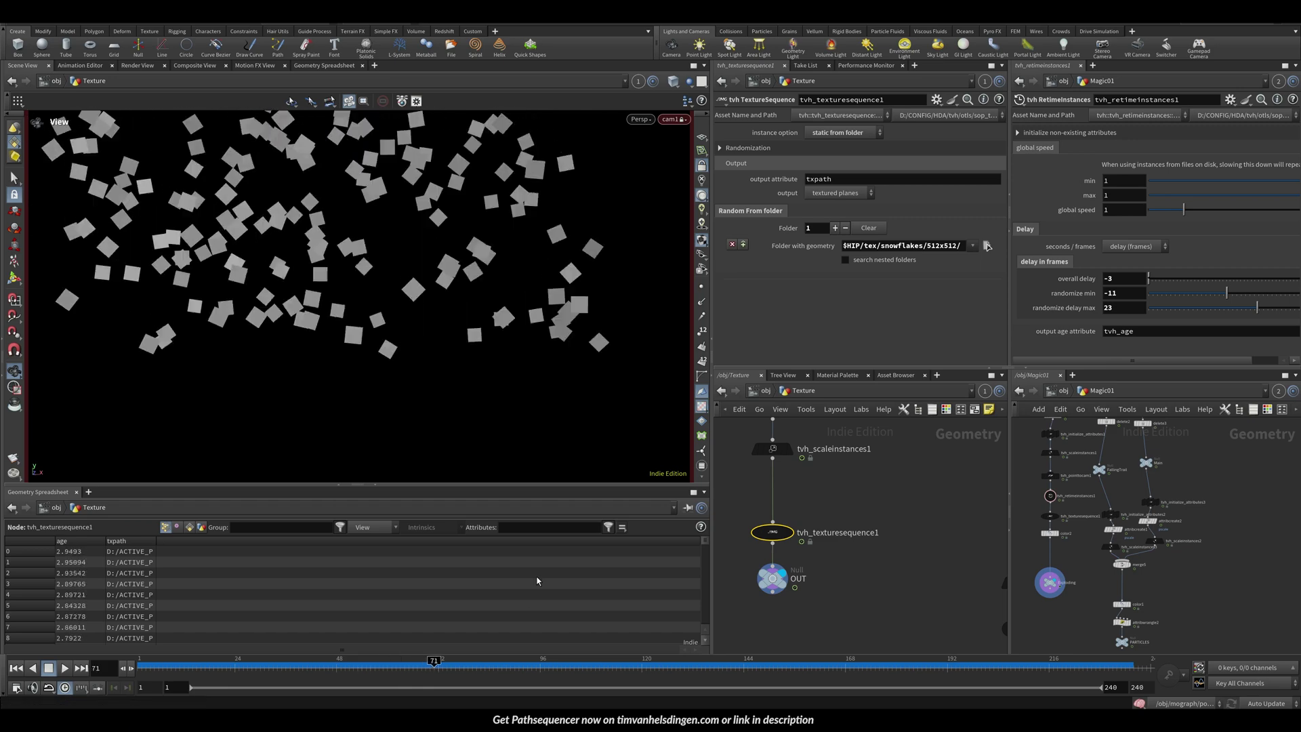
key(Up)
key(Up)
Open the Texture object's lopnet1 and use Karma CPU as the view's renderer
middle_drag(923, 488, 897, 549)
middle_drag(858, 422, 866, 590)
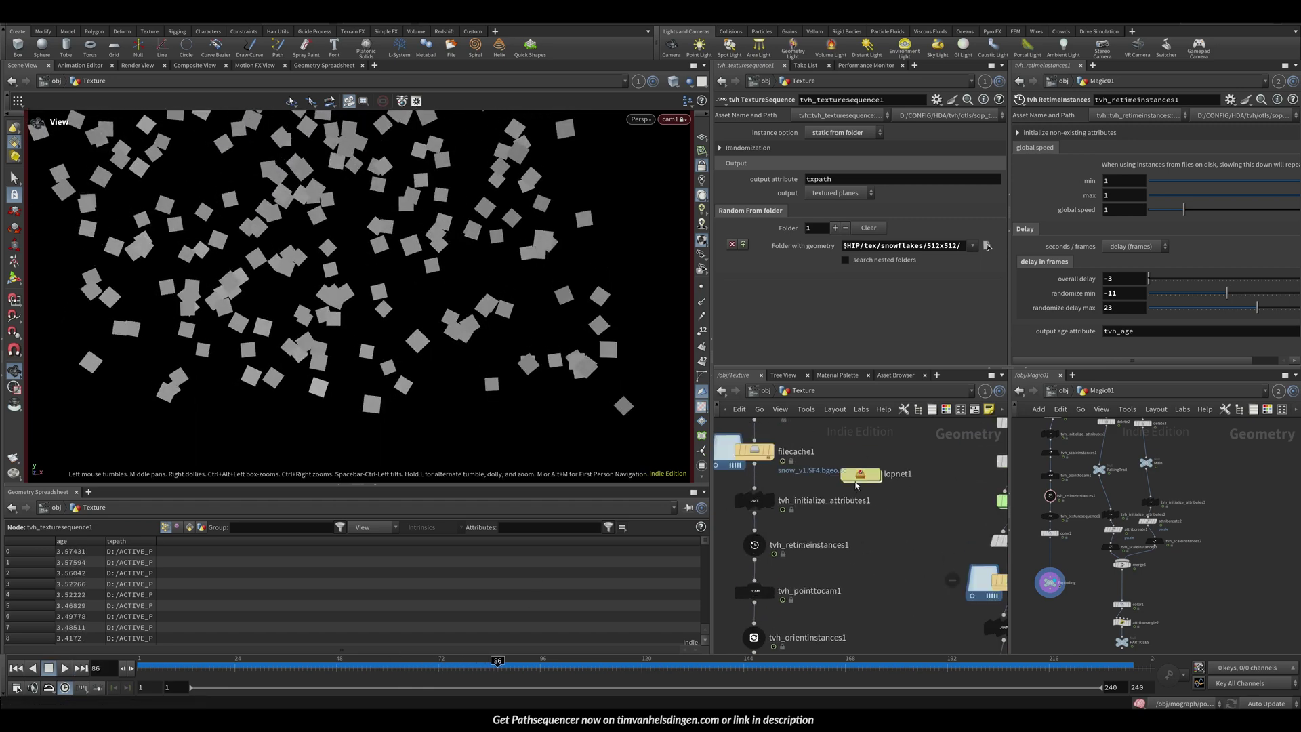
click(860, 478)
double_click(859, 475)
click(673, 119)
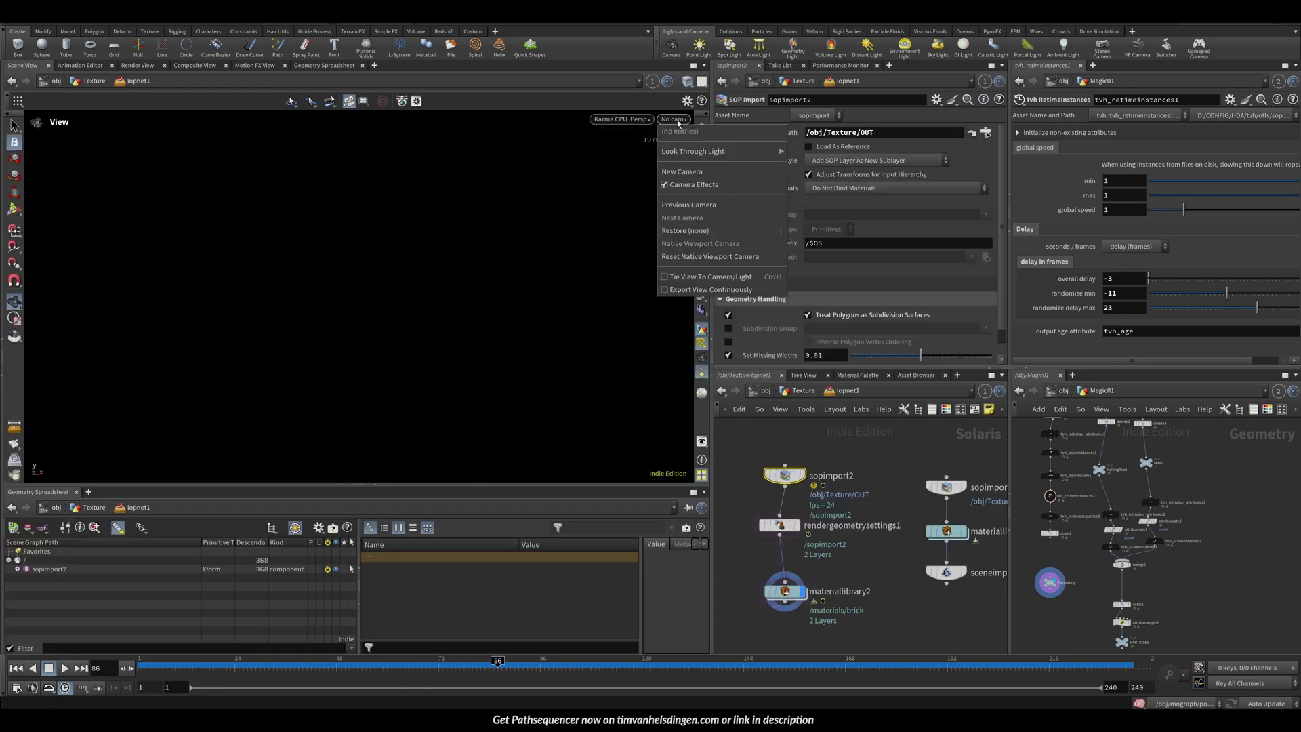
click(624, 122)
click(623, 122)
click(512, 177)
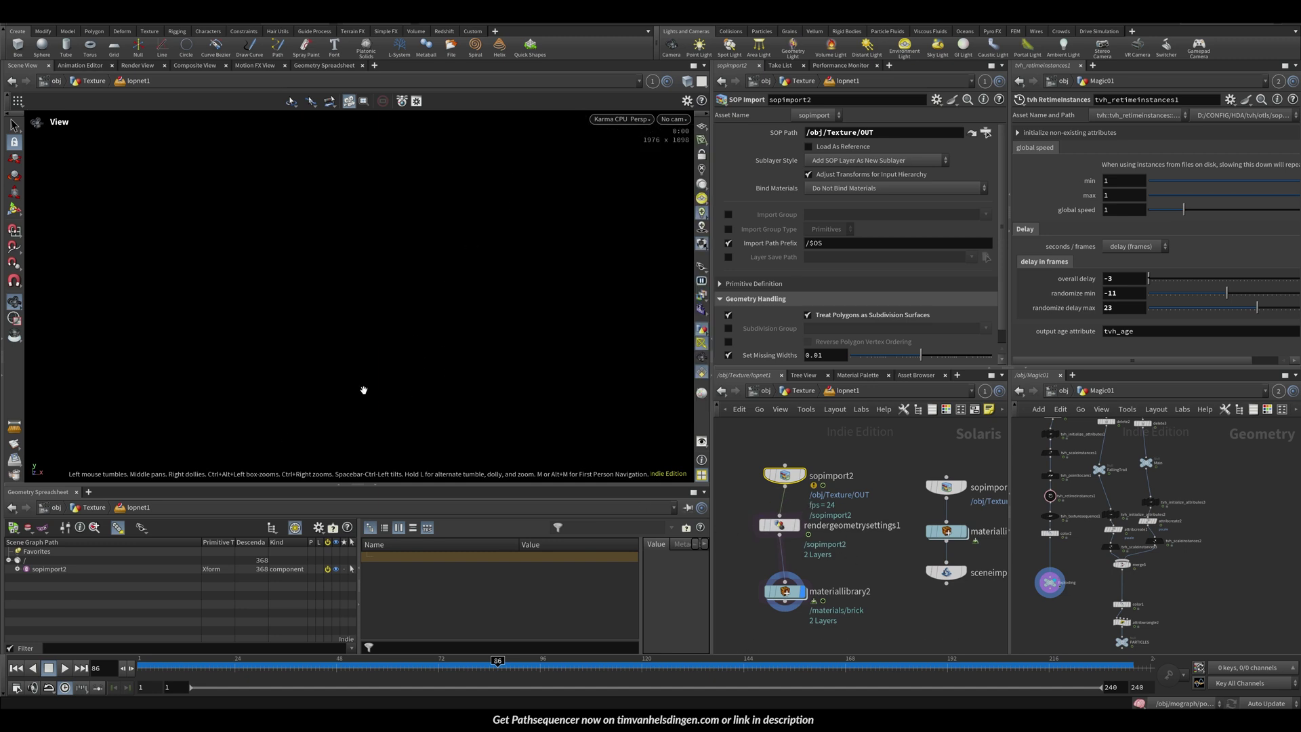
Display sopimport2 at frame 79 and examine the imported snow planes up close
drag(326, 666, 467, 667)
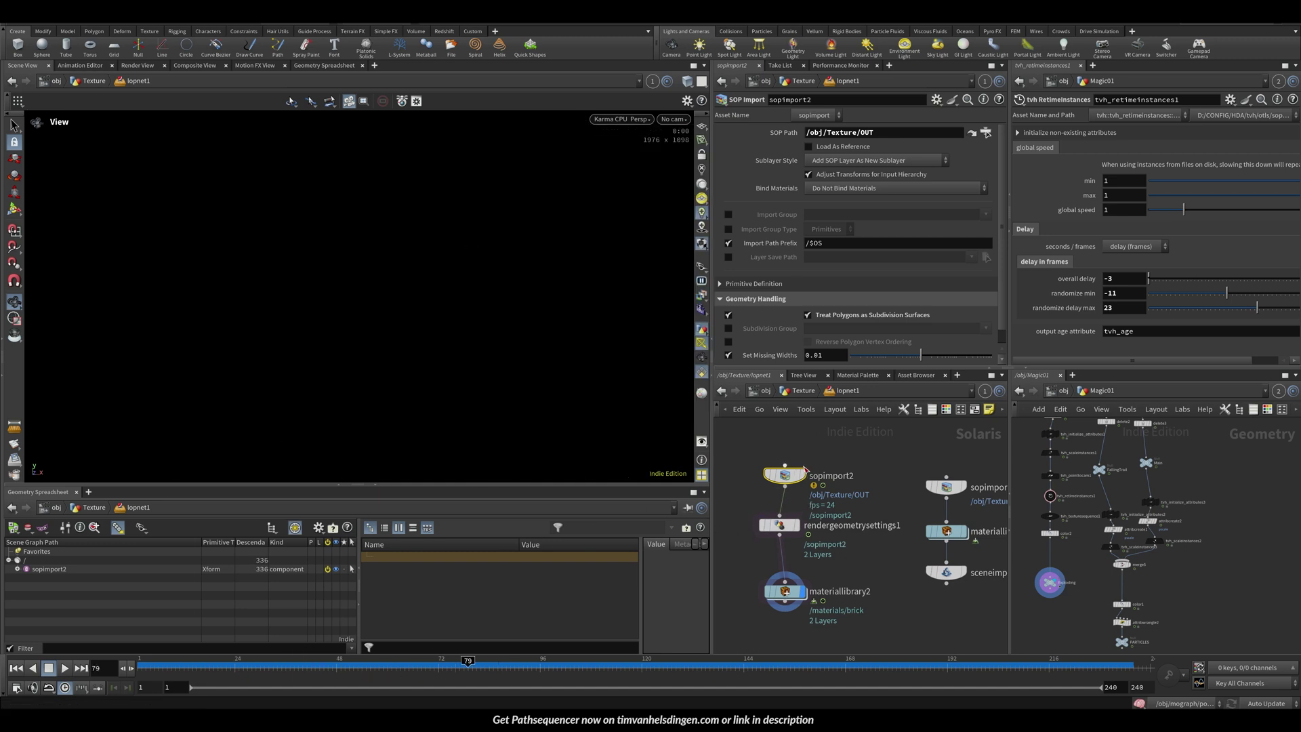
click(803, 473)
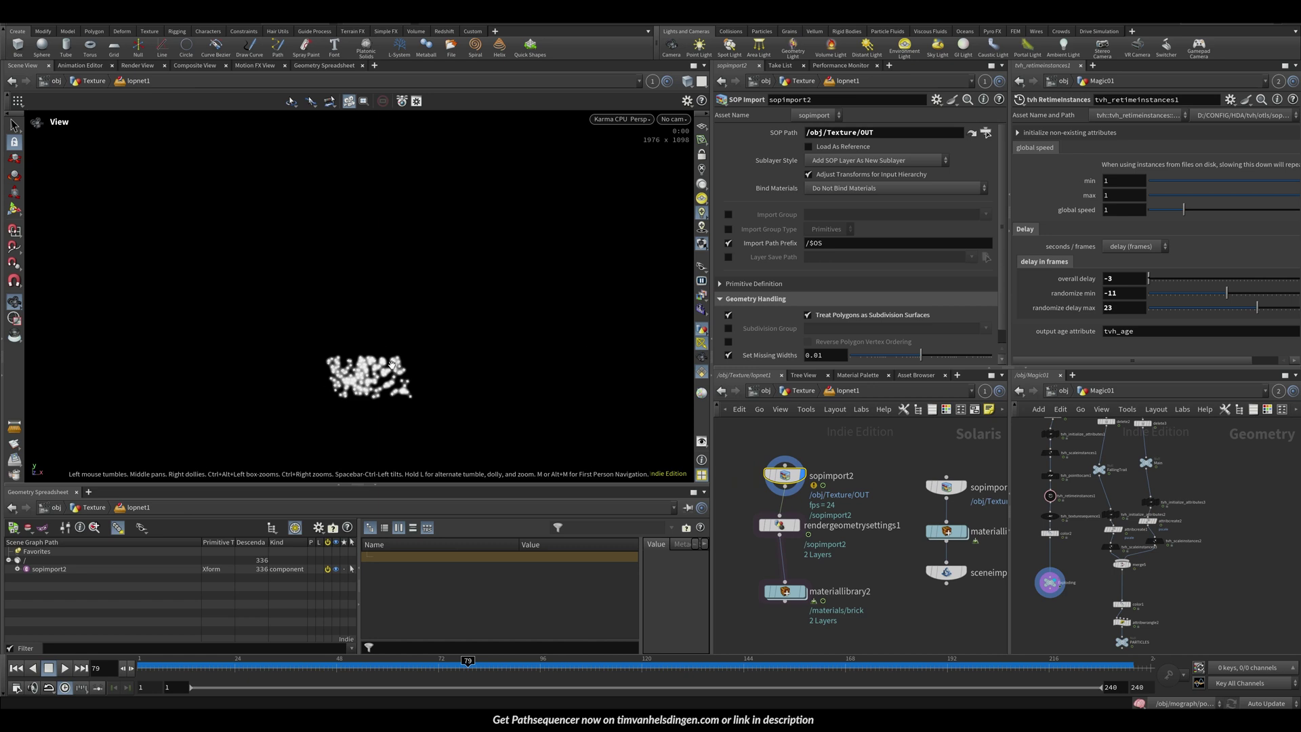
scroll(392, 365, up, 5)
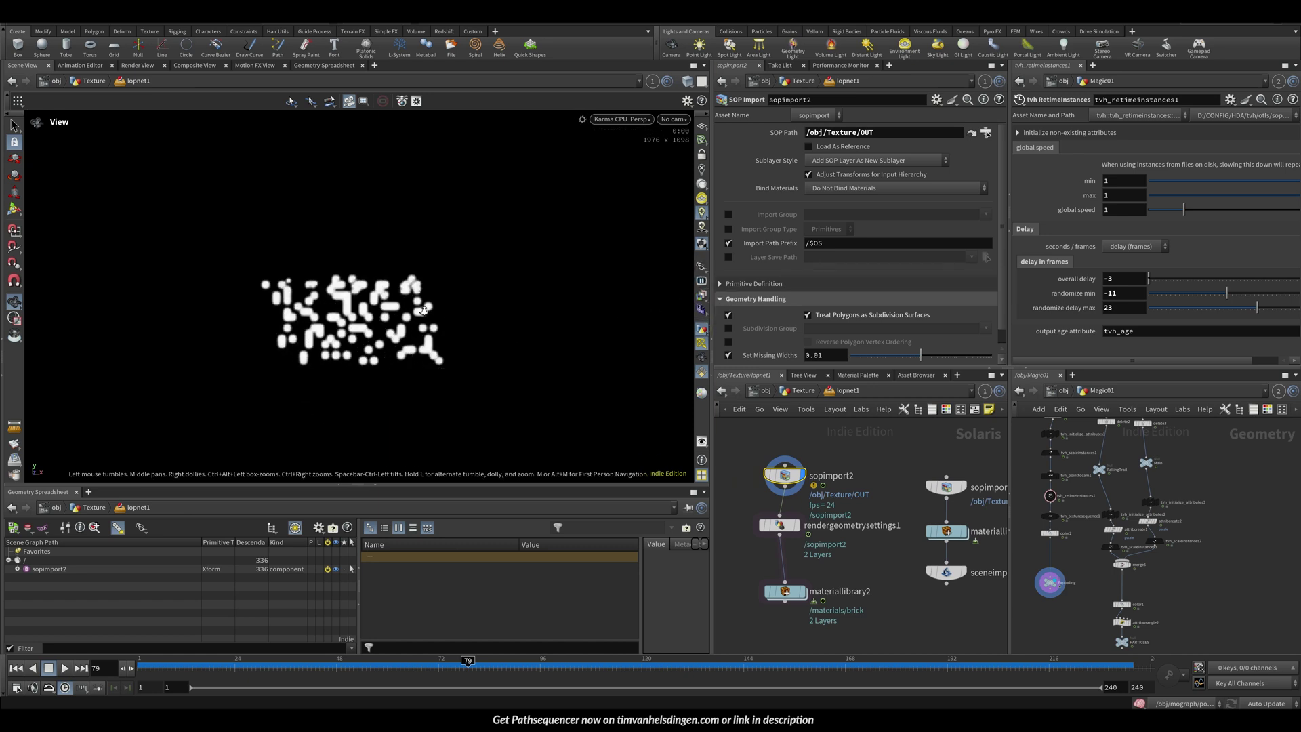
scroll(390, 321, up, 4)
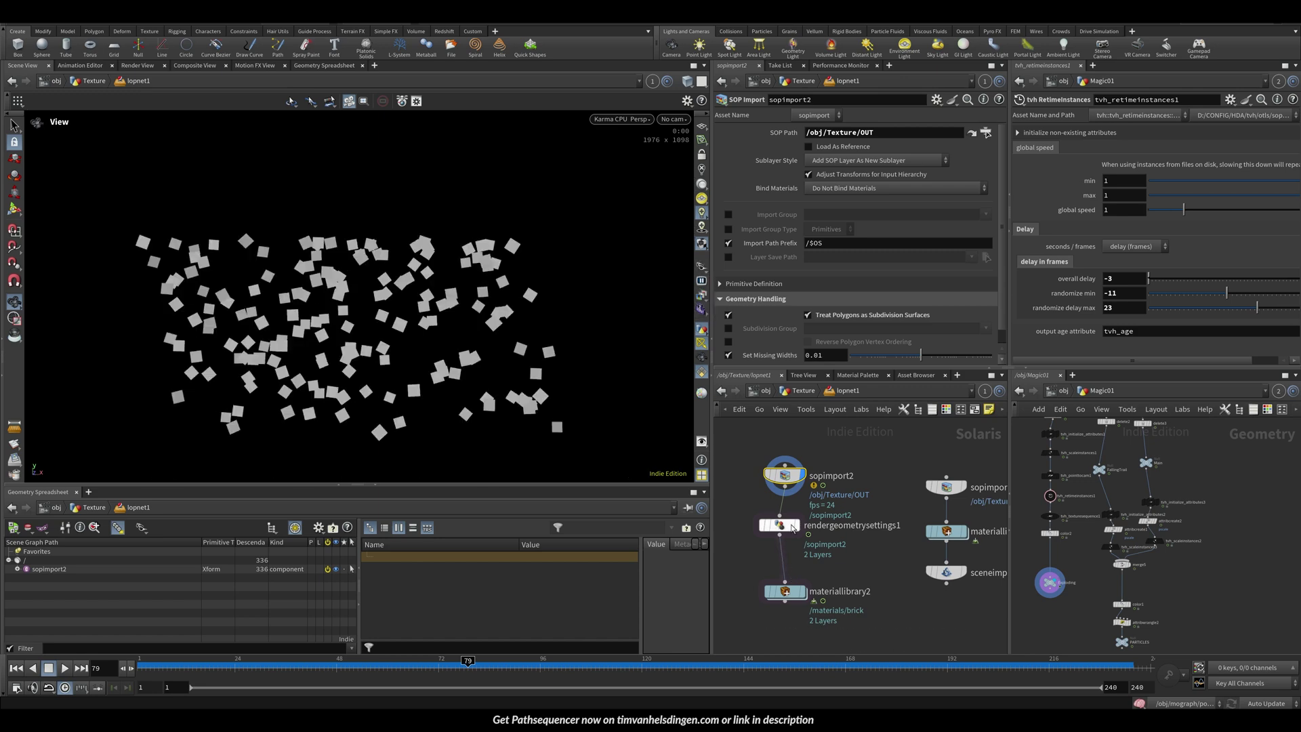
Display sceneimportcameras1 and review the textured snowflakes in the Karma render from frame 79 to 110
click(772, 591)
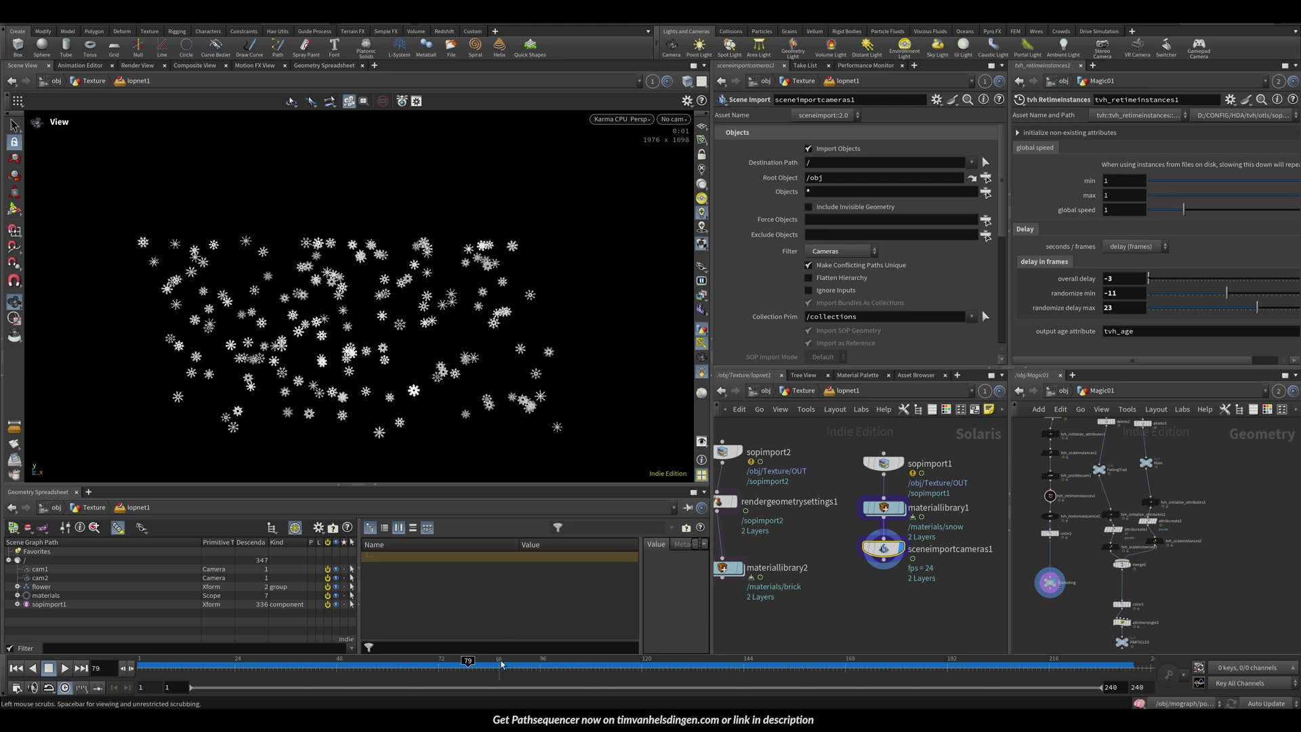
drag(501, 664, 548, 664)
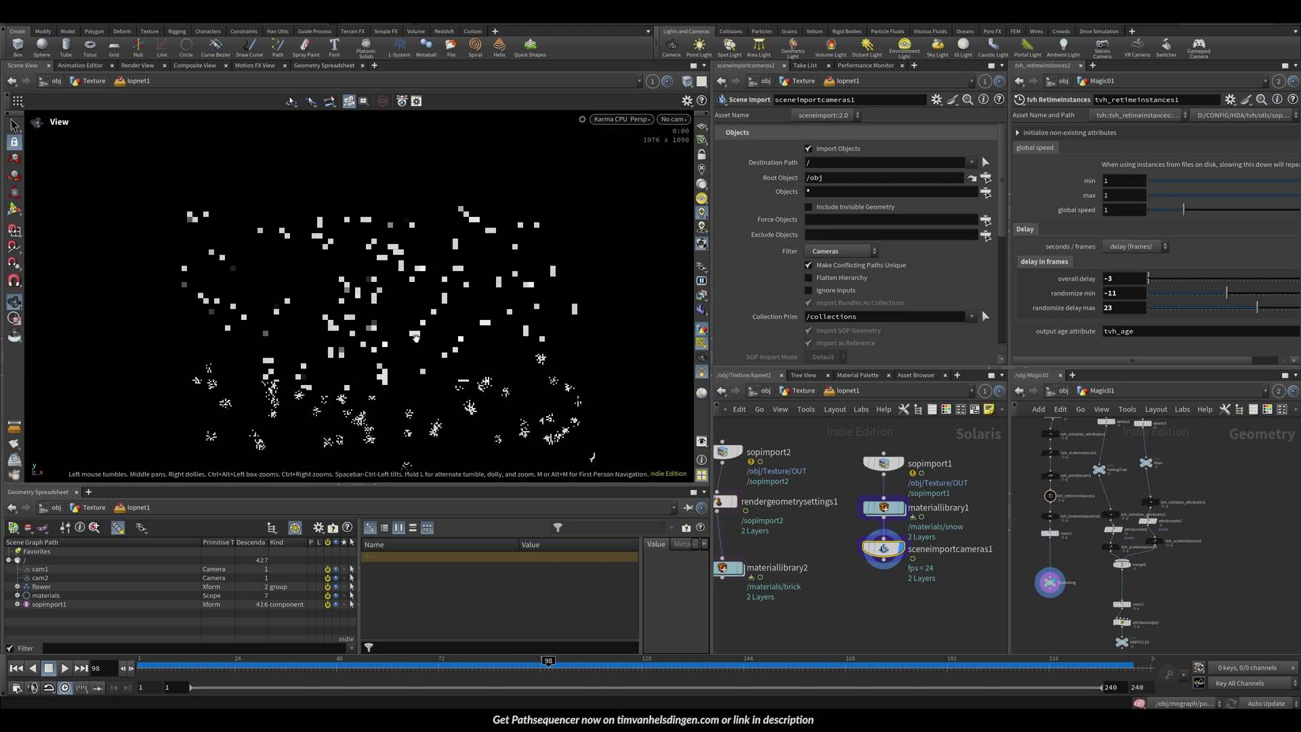
key(Up)
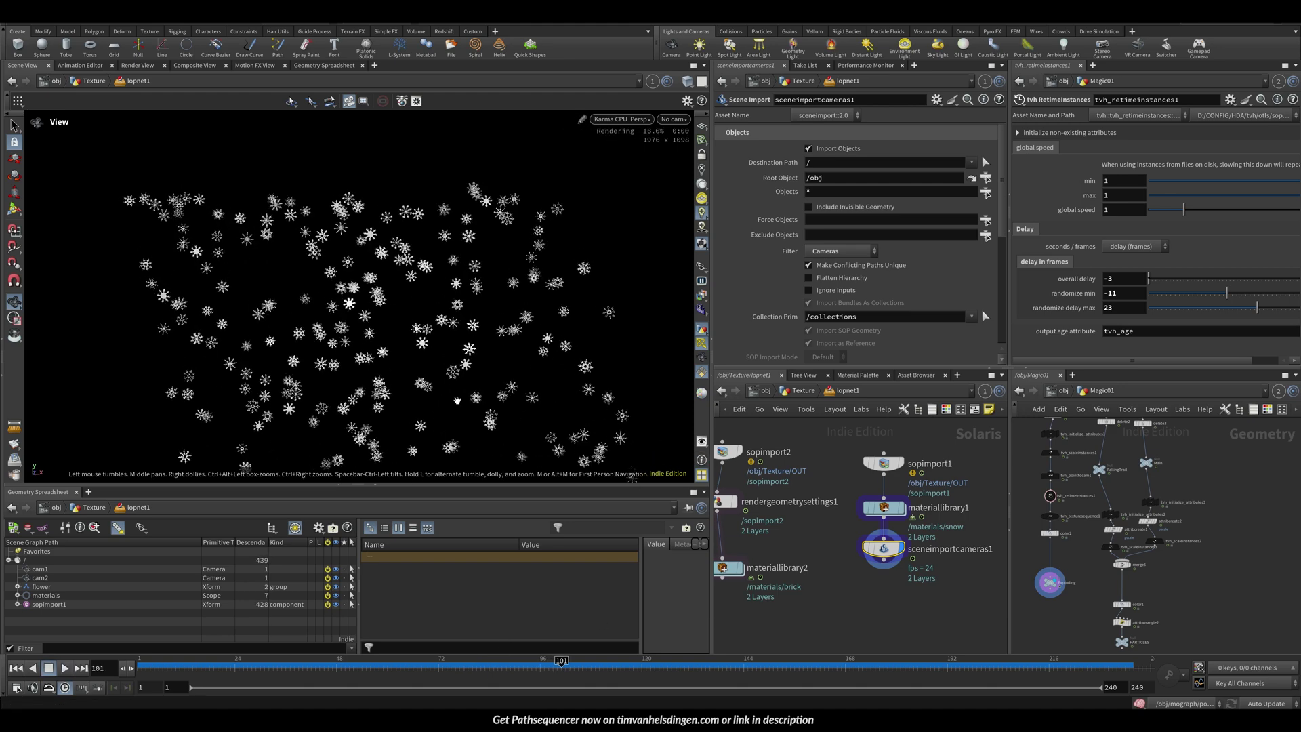
key(Up)
scroll(416, 440, up, 3)
key(Right)
key(Right)
key(Right)
key(Right)
key(Right)
key(Right)
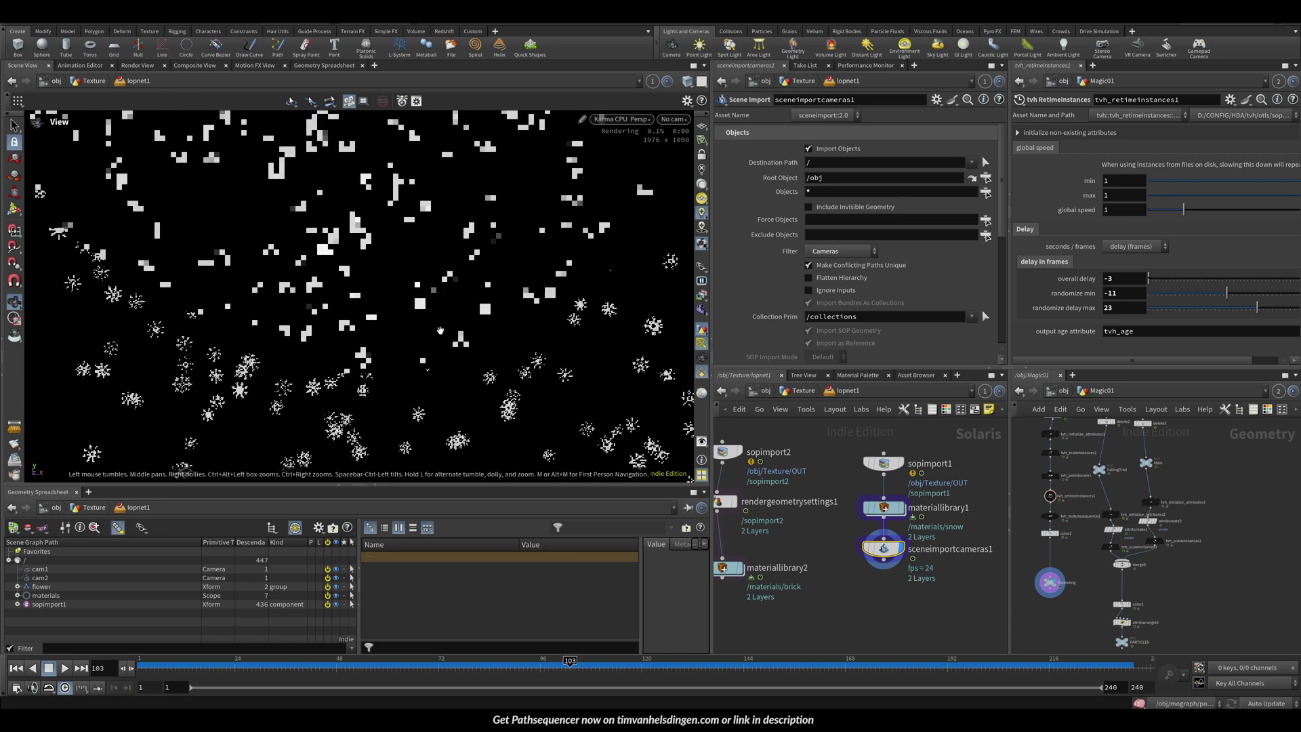
key(Right)
key(Right)
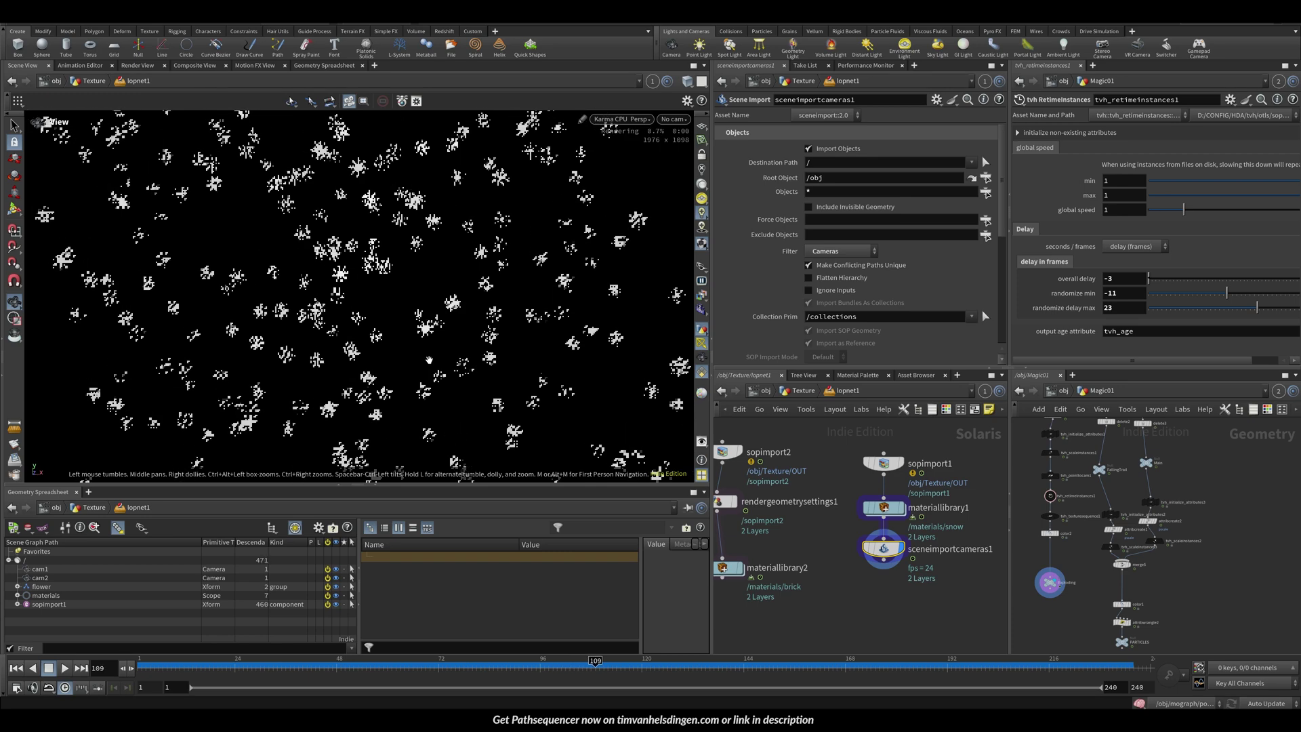
In the Texture geometry network, browse tvh_texturesequence1's $HIP/tex/snowflakes/512x512/ folder and widen the txpath column to read the full texture paths
click(803, 391)
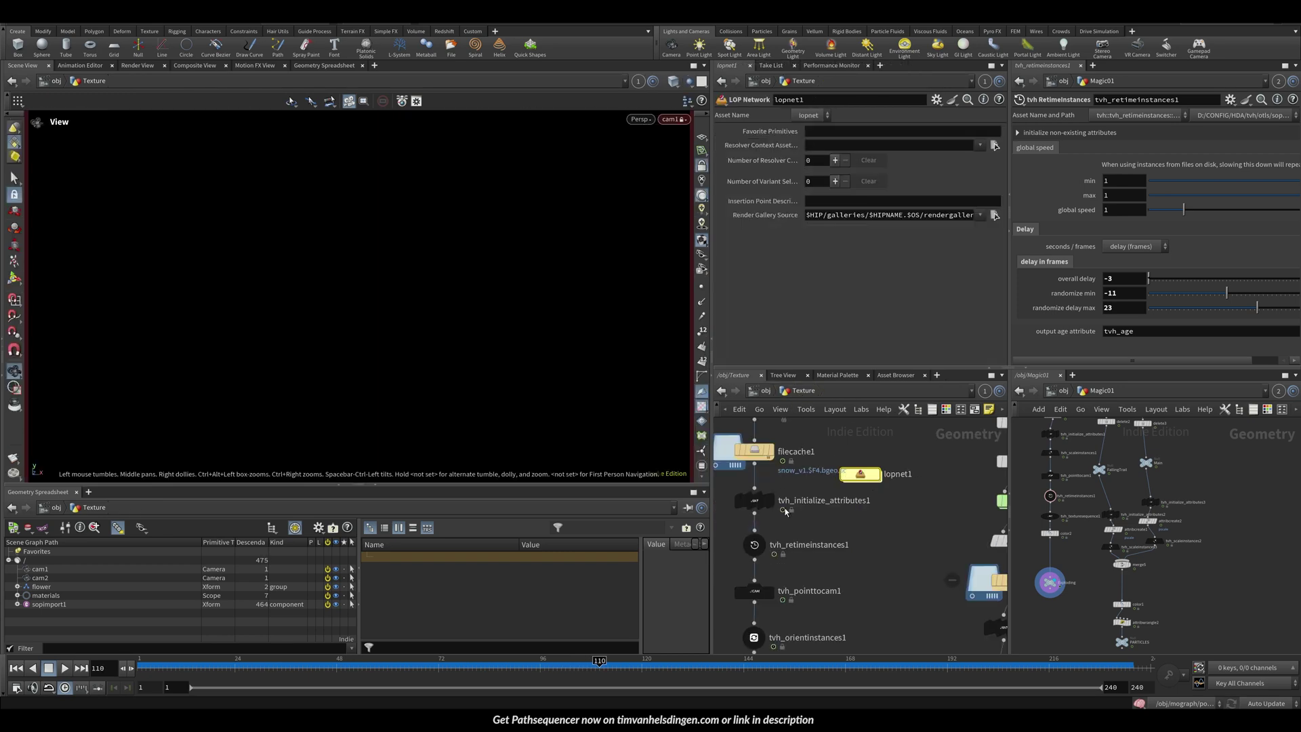
middle_drag(766, 641, 779, 552)
click(811, 599)
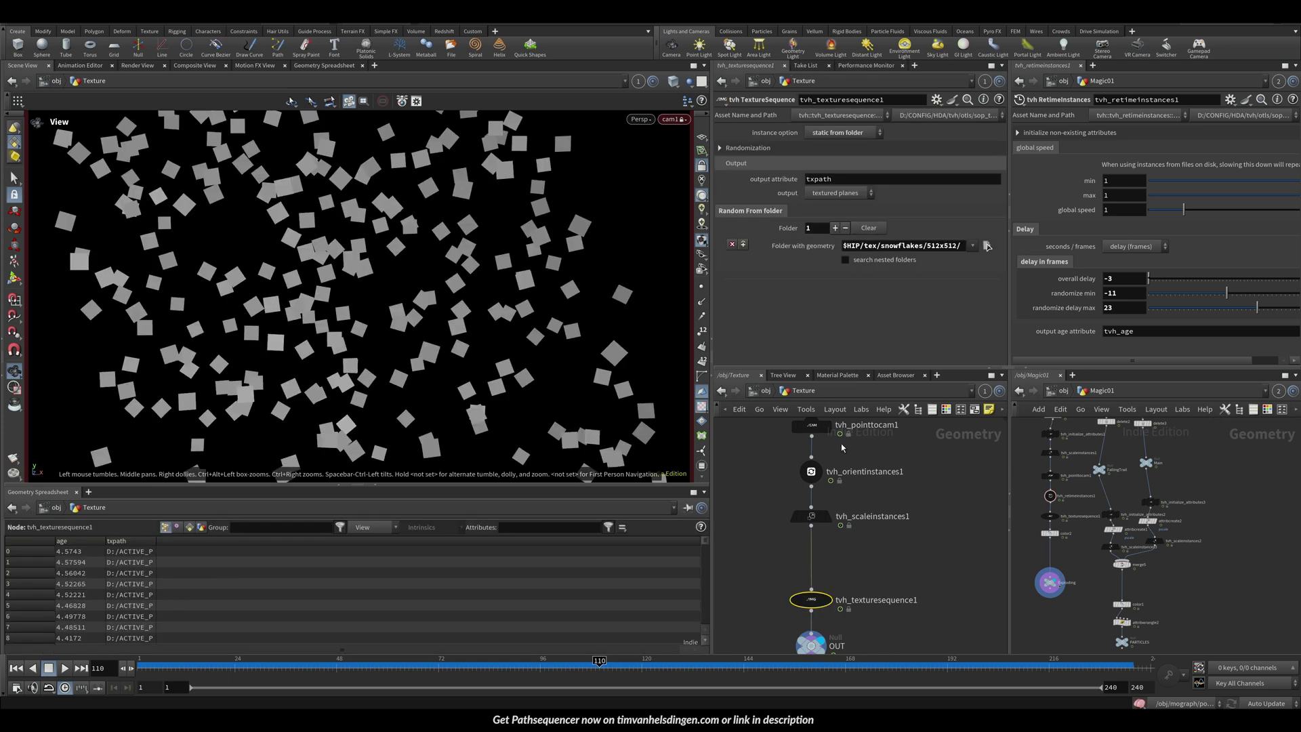
click(988, 246)
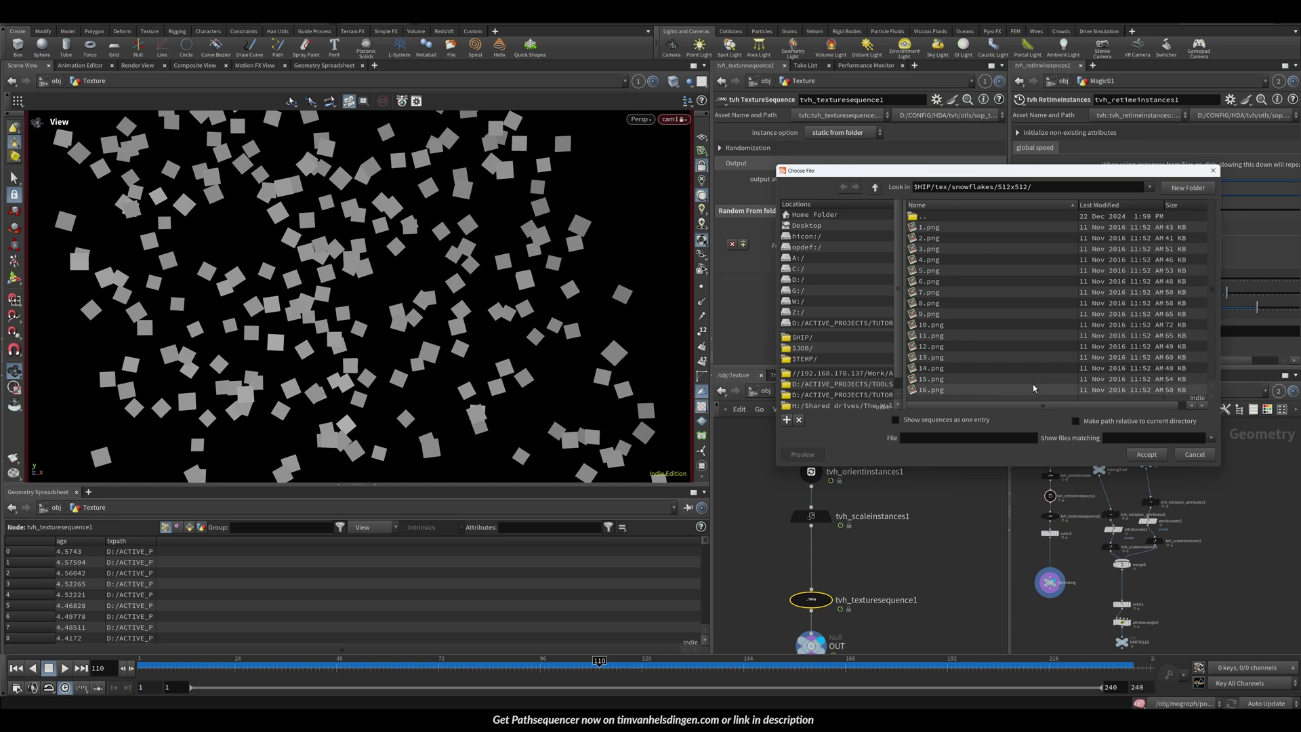
click(1193, 453)
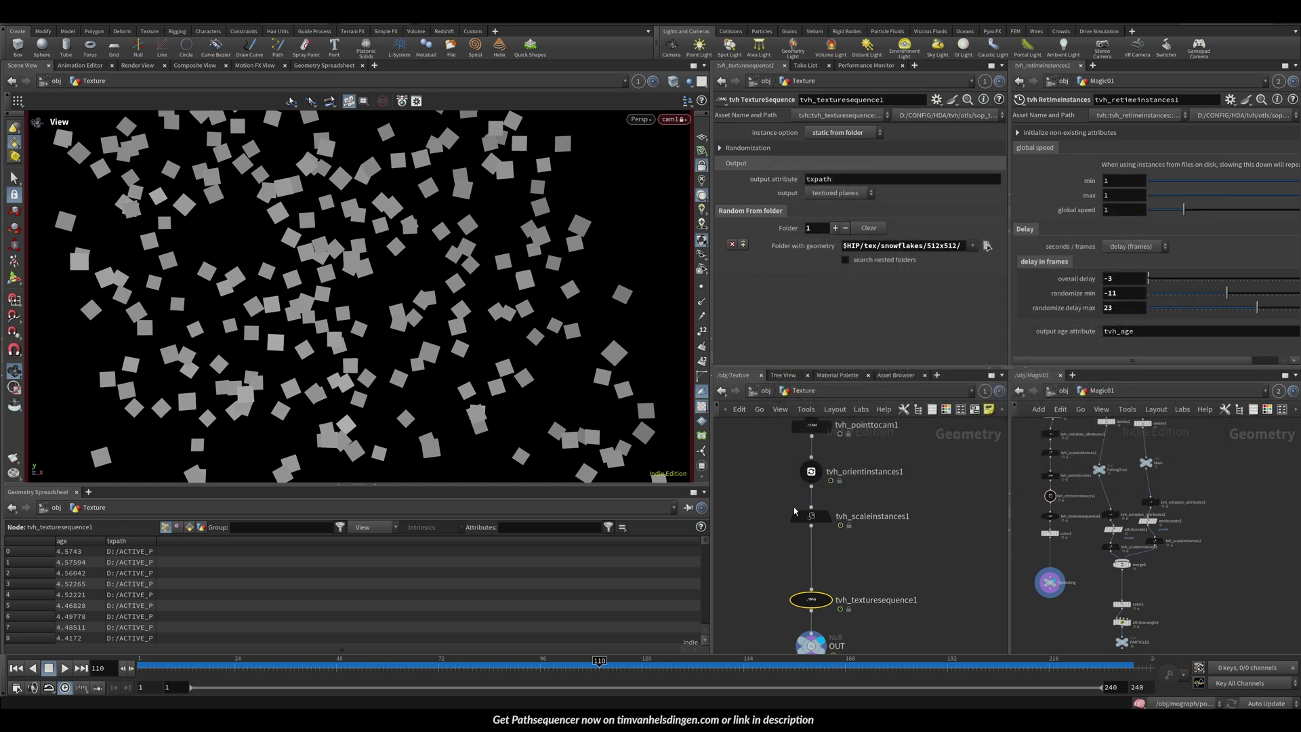
double_click(157, 542)
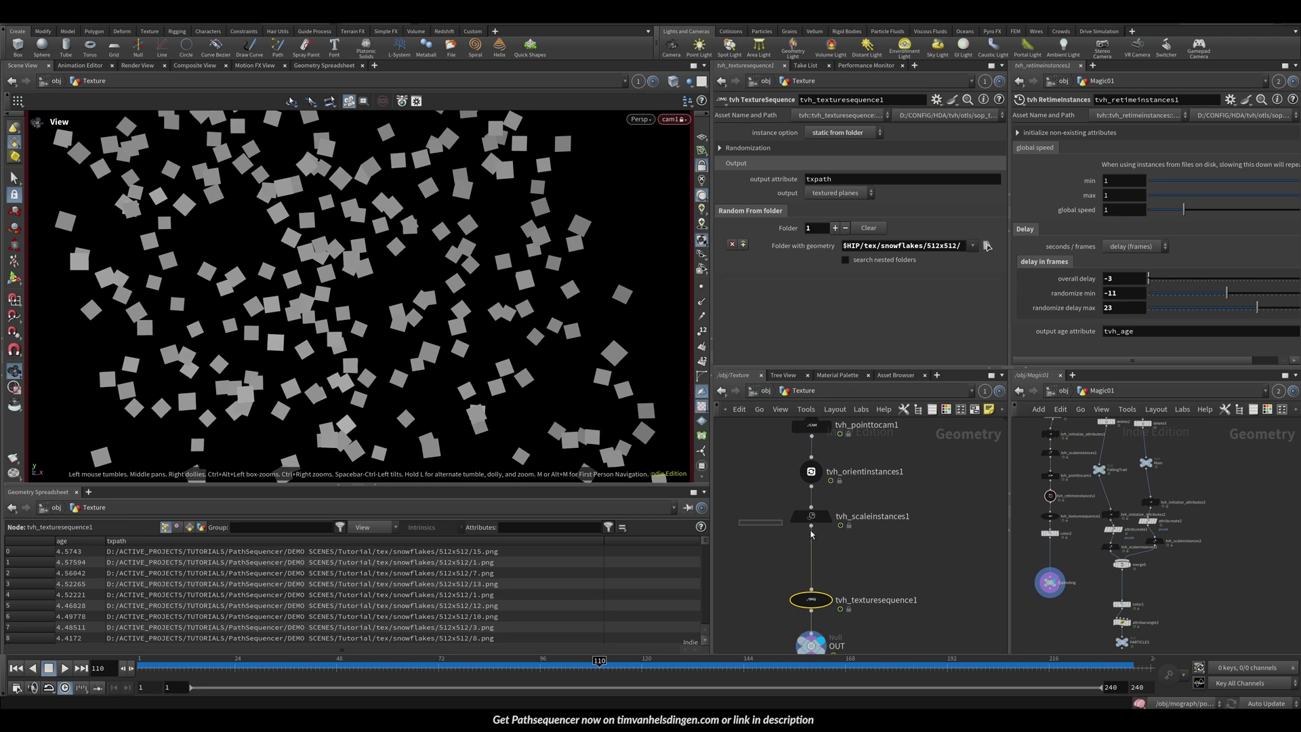
Show tvh_orientinstances1's rotation settings and scrub to frame 92 to check the snow planes' rotation
drag(811, 535, 829, 539)
middle_drag(761, 451, 790, 507)
drag(790, 506, 880, 533)
drag(266, 666, 437, 666)
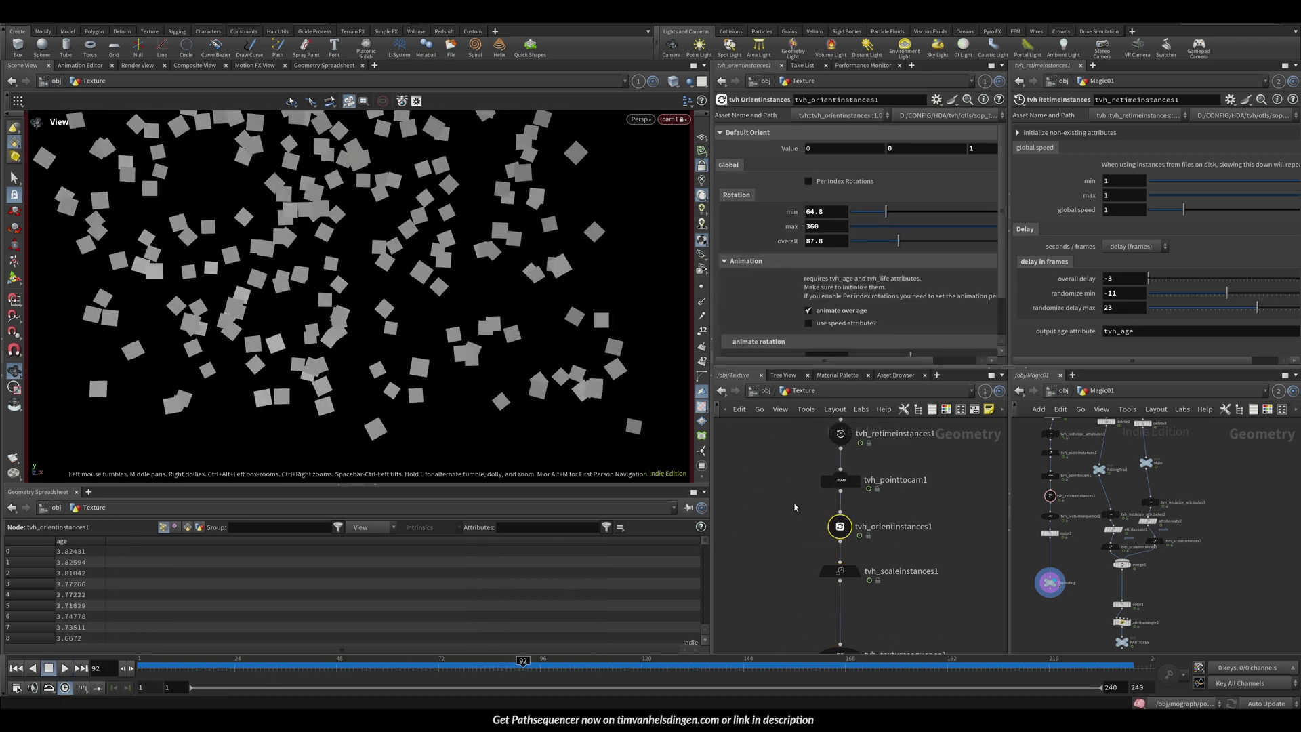
Show tvh_orientinstances1's animation settings and play the rotating snow planes on to frame 153
drag(910, 249, 1002, 274)
drag(912, 311, 883, 327)
key(Up)
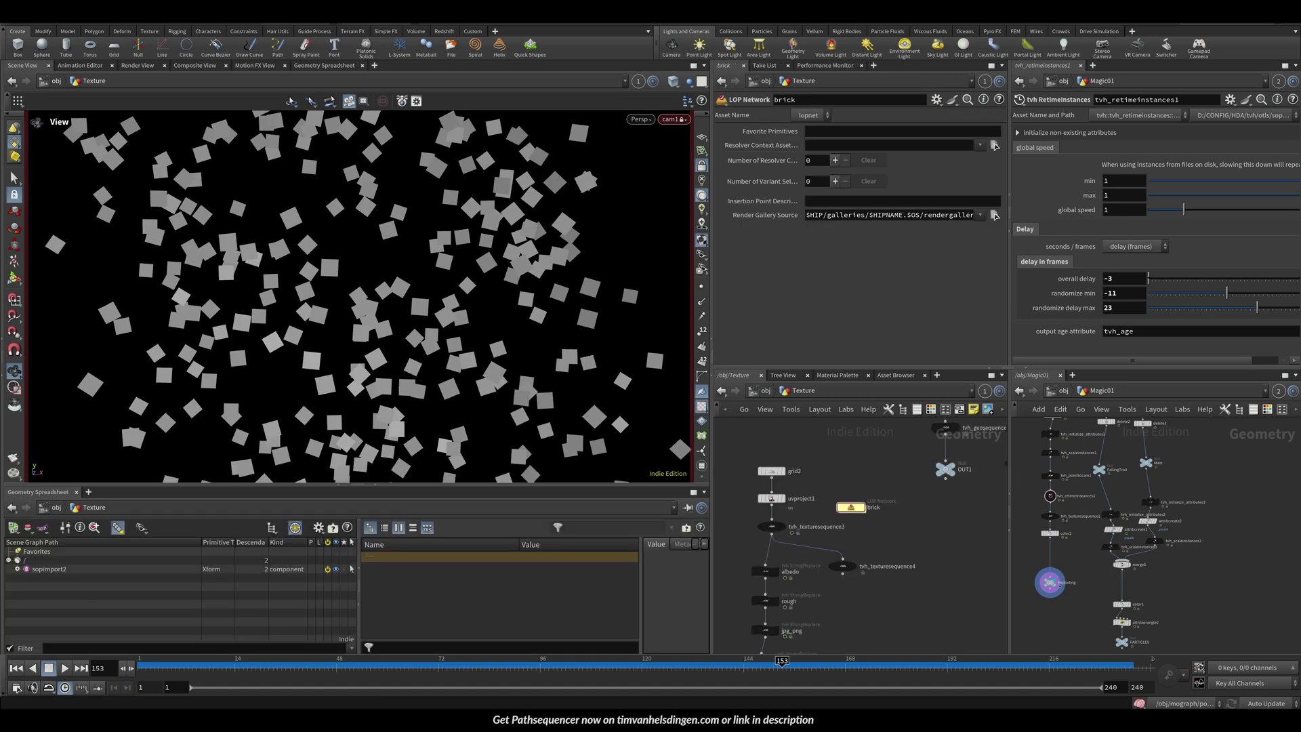
Display tvh_texturesequence3 on the brick grid and widen the tx_albedo column to read the full texture paths
click(781, 527)
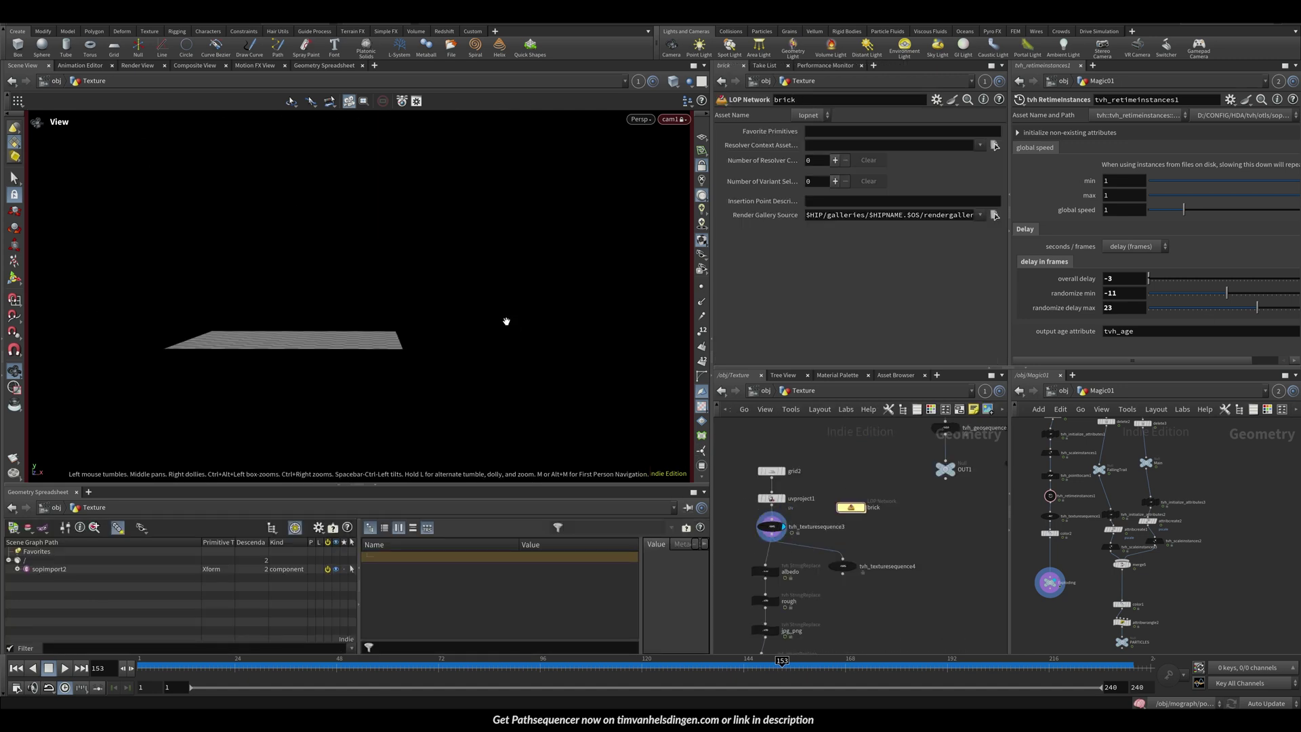
drag(676, 175, 539, 454)
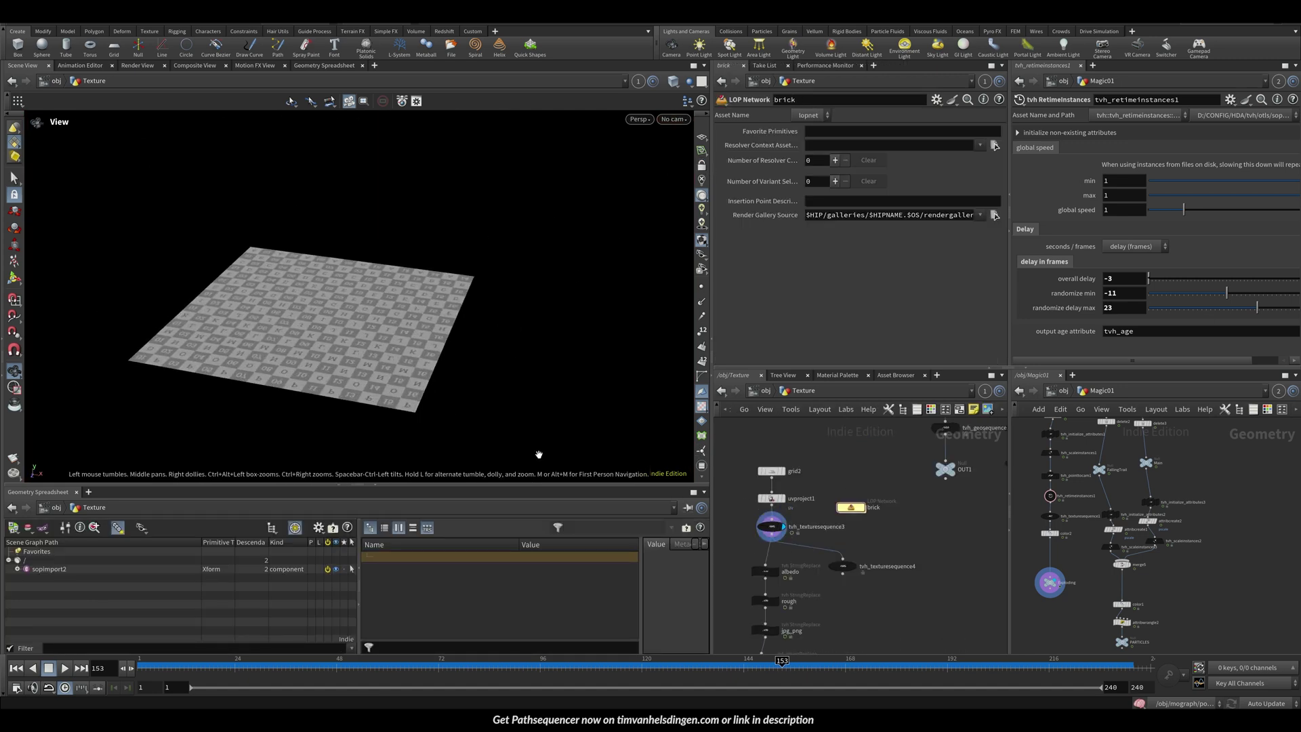
click(779, 527)
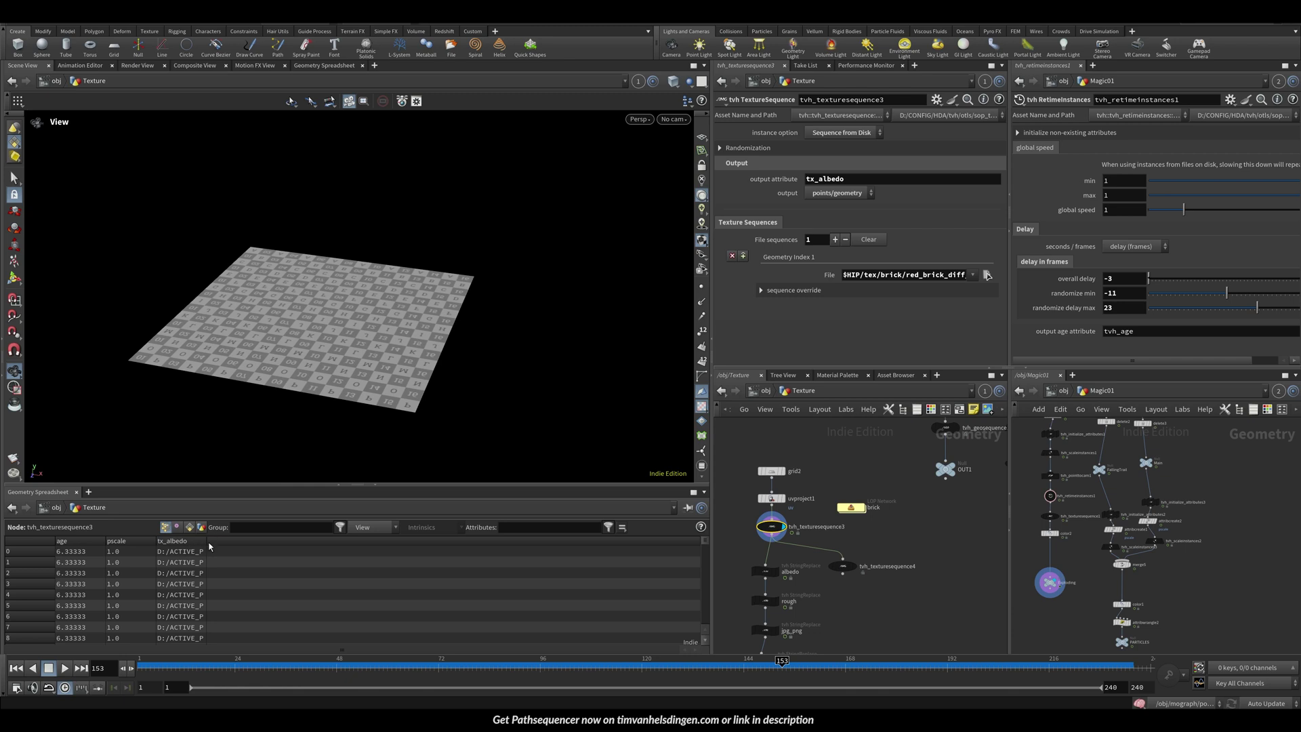
drag(207, 542, 587, 542)
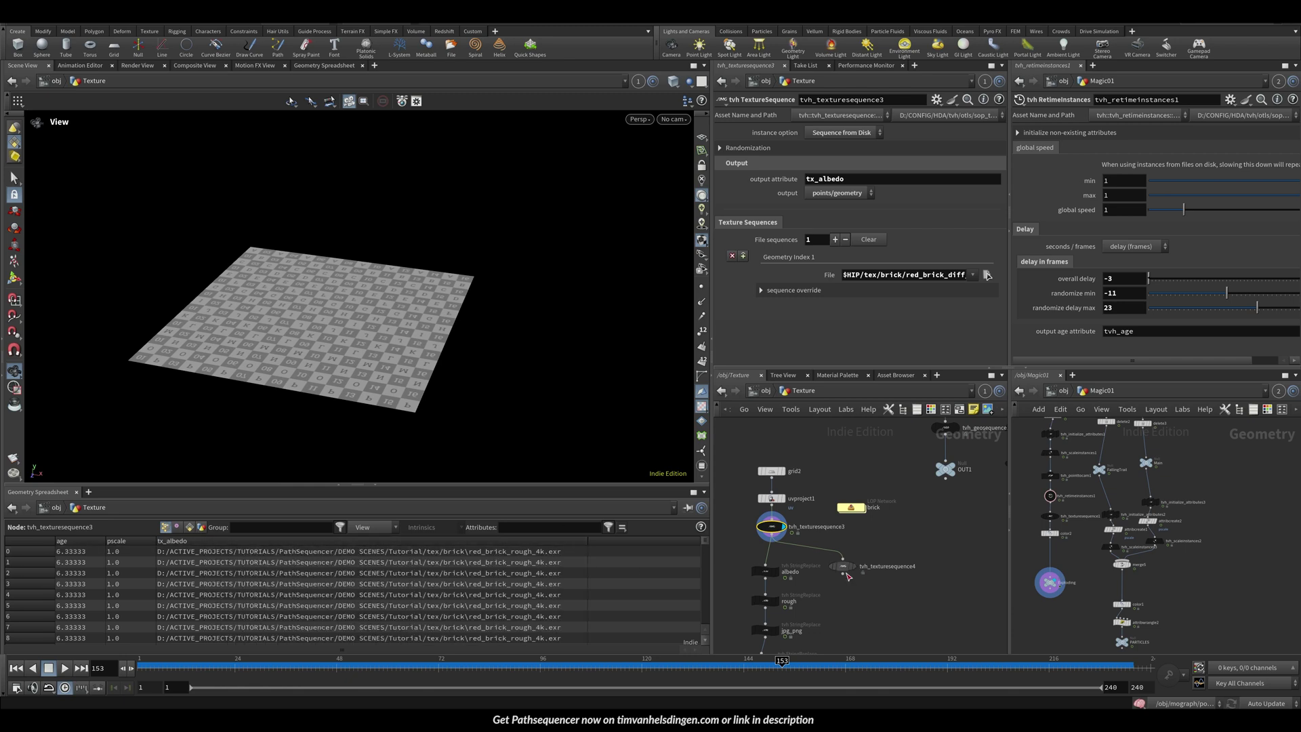
Display null1 and check its list of point attributes and the jpg_exr node's string replacement on tx_rough
scroll(770, 557, down, 3)
click(783, 581)
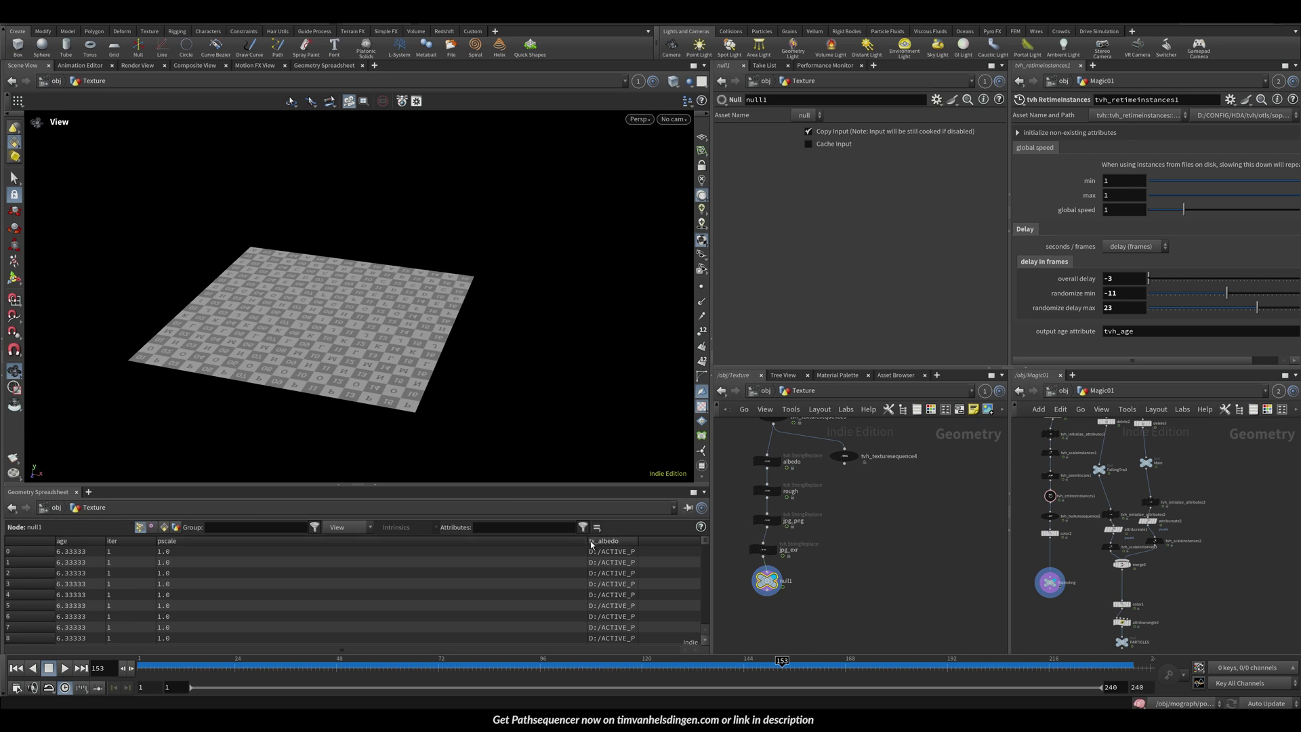
drag(586, 541, 220, 535)
click(359, 527)
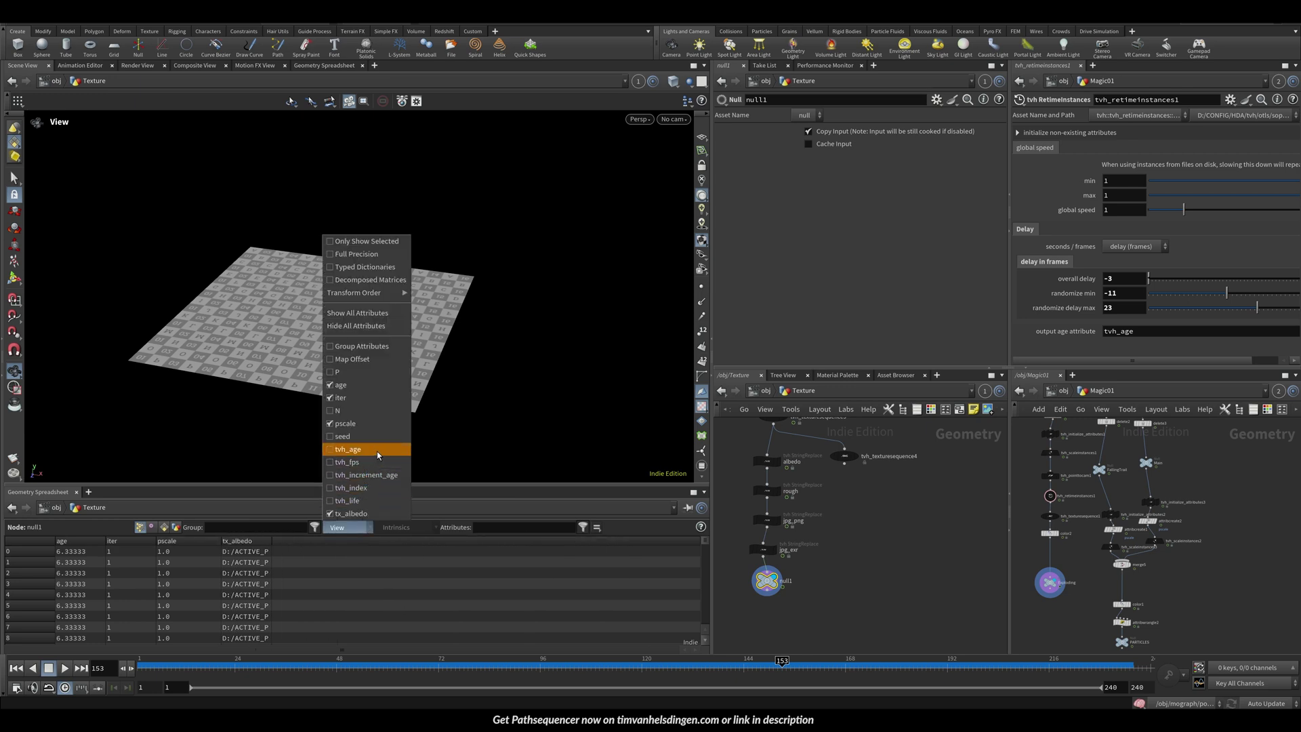
click(763, 549)
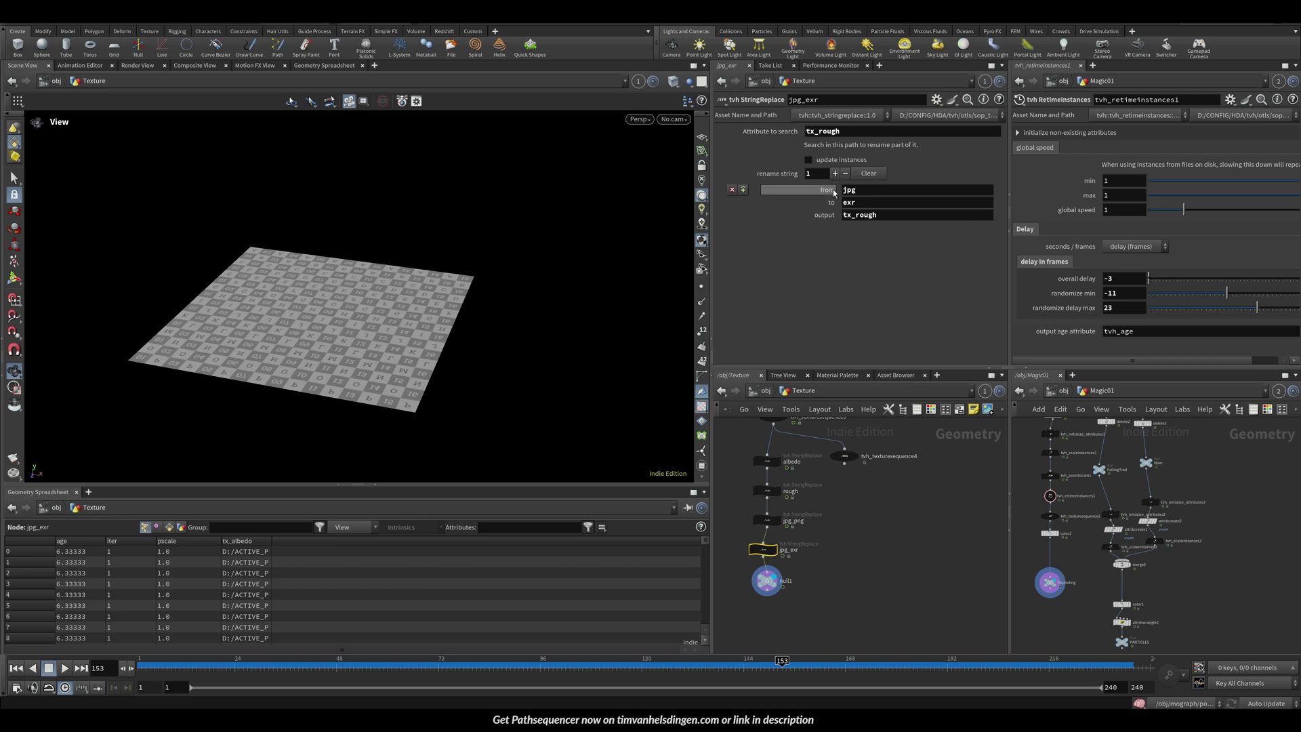
click(343, 528)
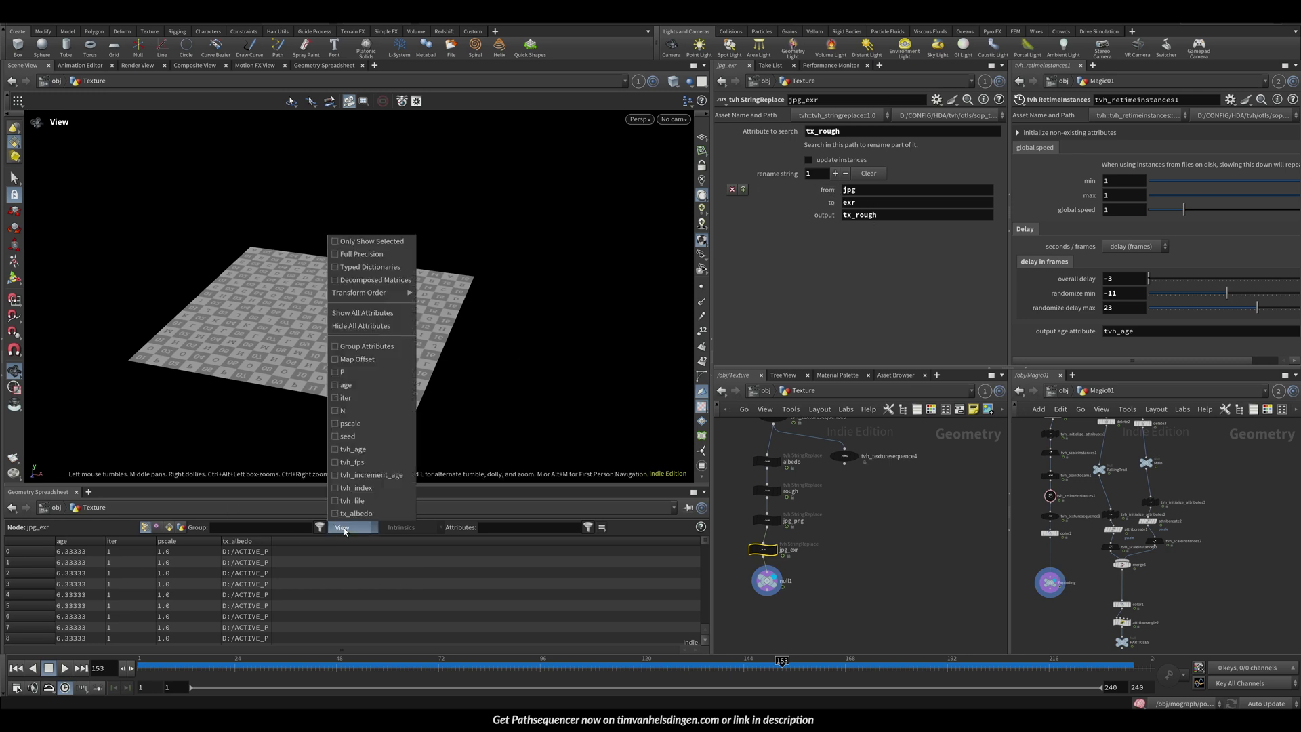
key(ctrl+z)
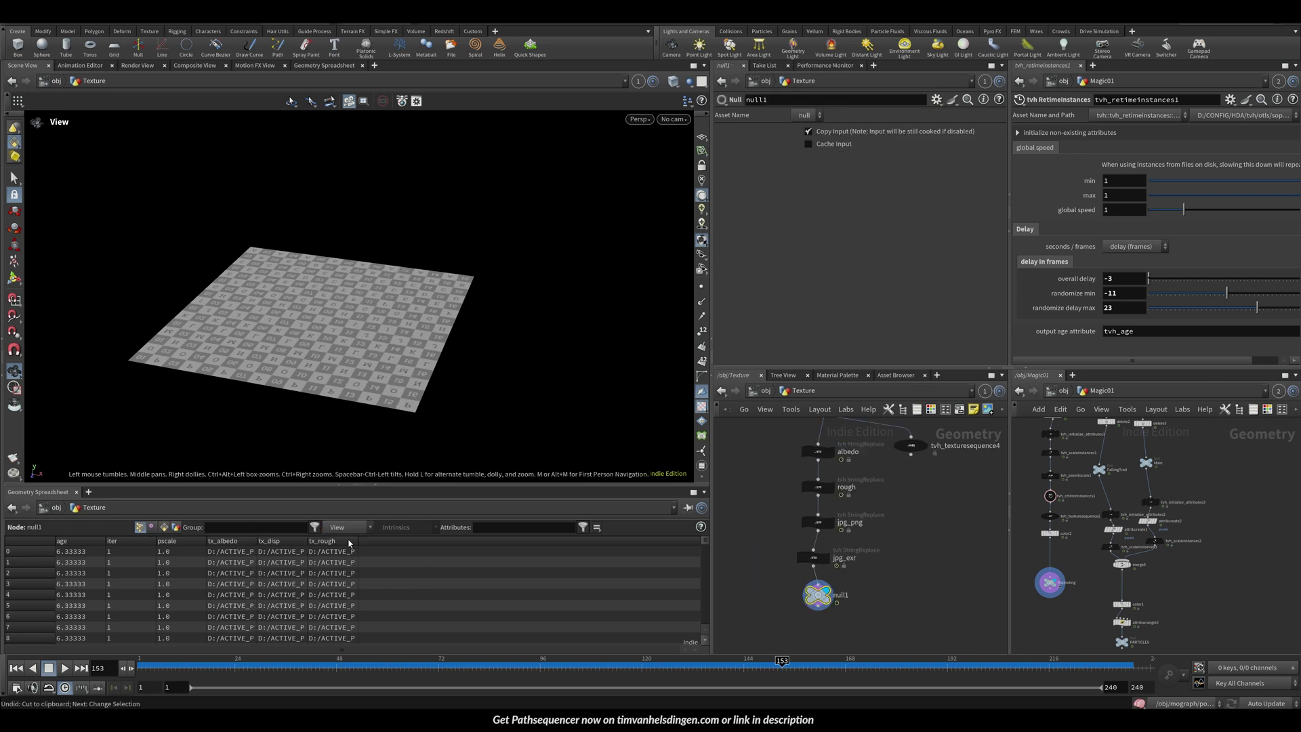
Display uvproject1 below grid2 and examine the projected UVs on the grid from different angles
drag(418, 373, 474, 371)
middle_click(816, 452)
middle_drag(795, 427, 804, 495)
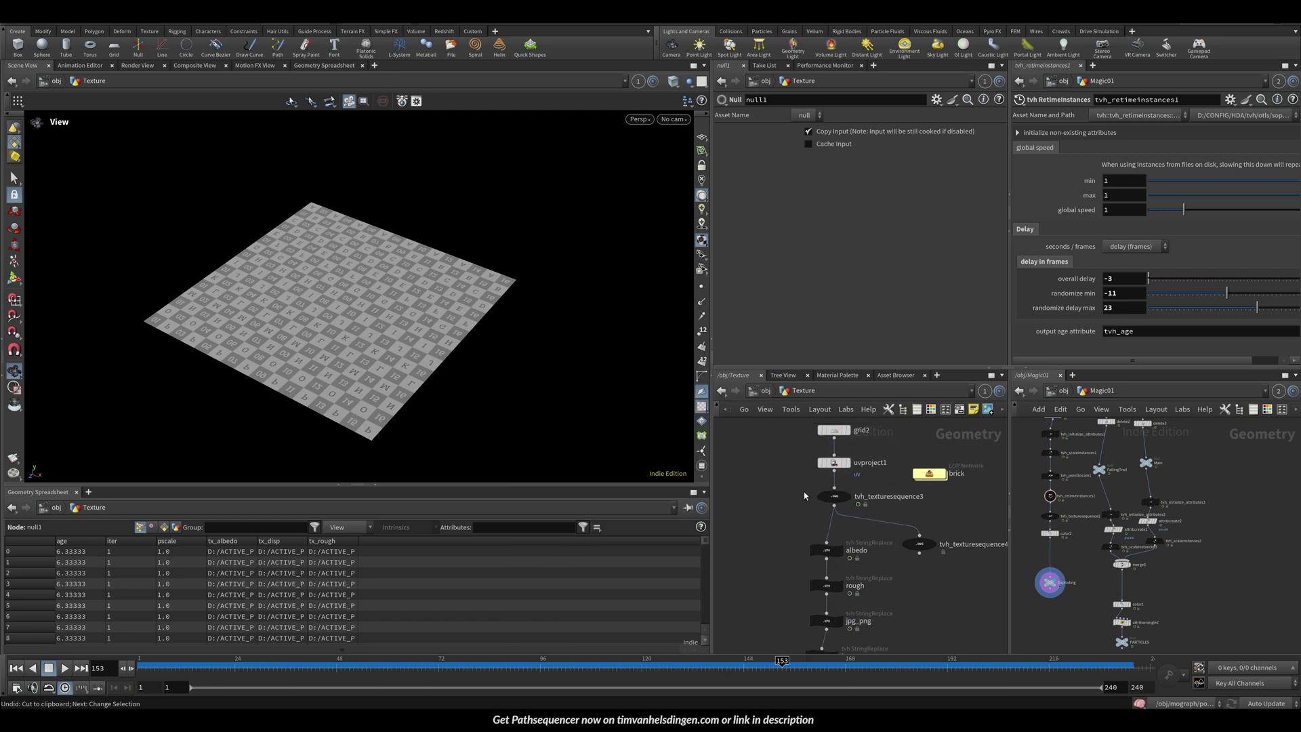
click(833, 429)
click(833, 463)
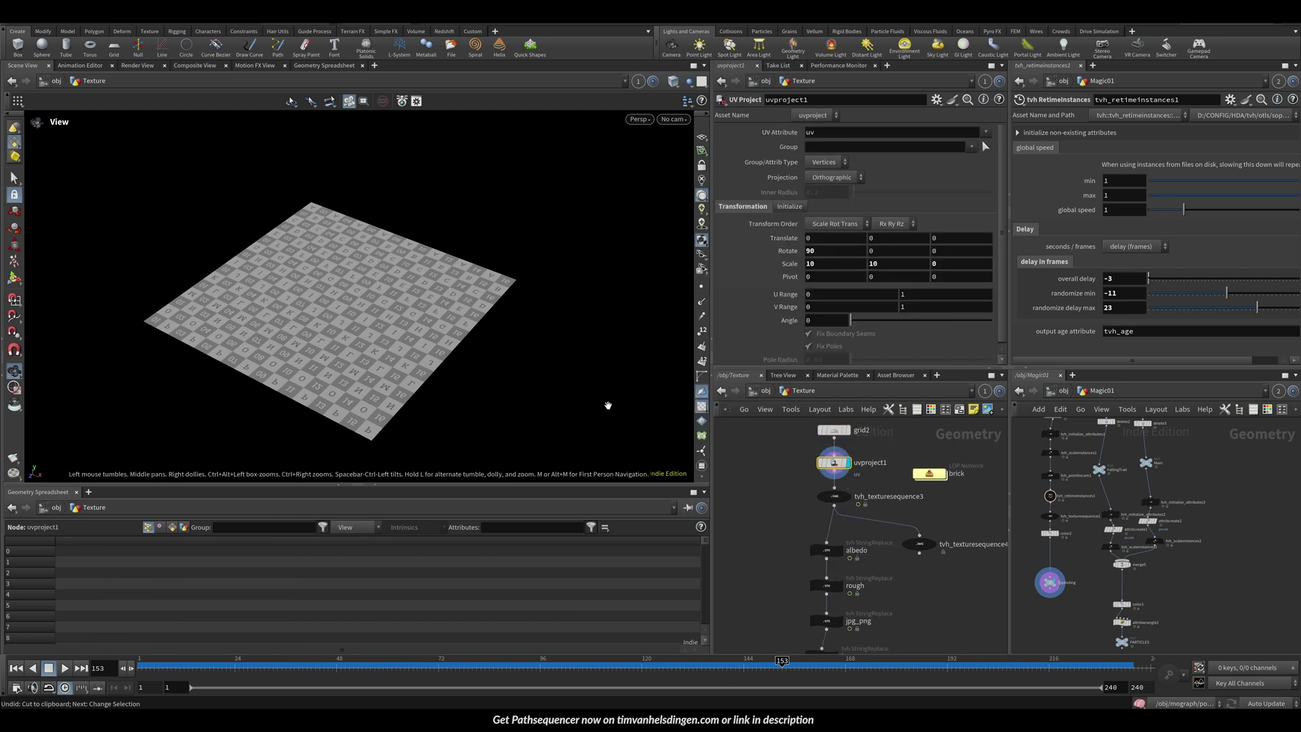
drag(409, 385, 442, 391)
Display tvh_texturesequence3, inspect its static file red_brick_diff_4k.jpg, and widen the tx_albedo column to read the resulting path
click(848, 497)
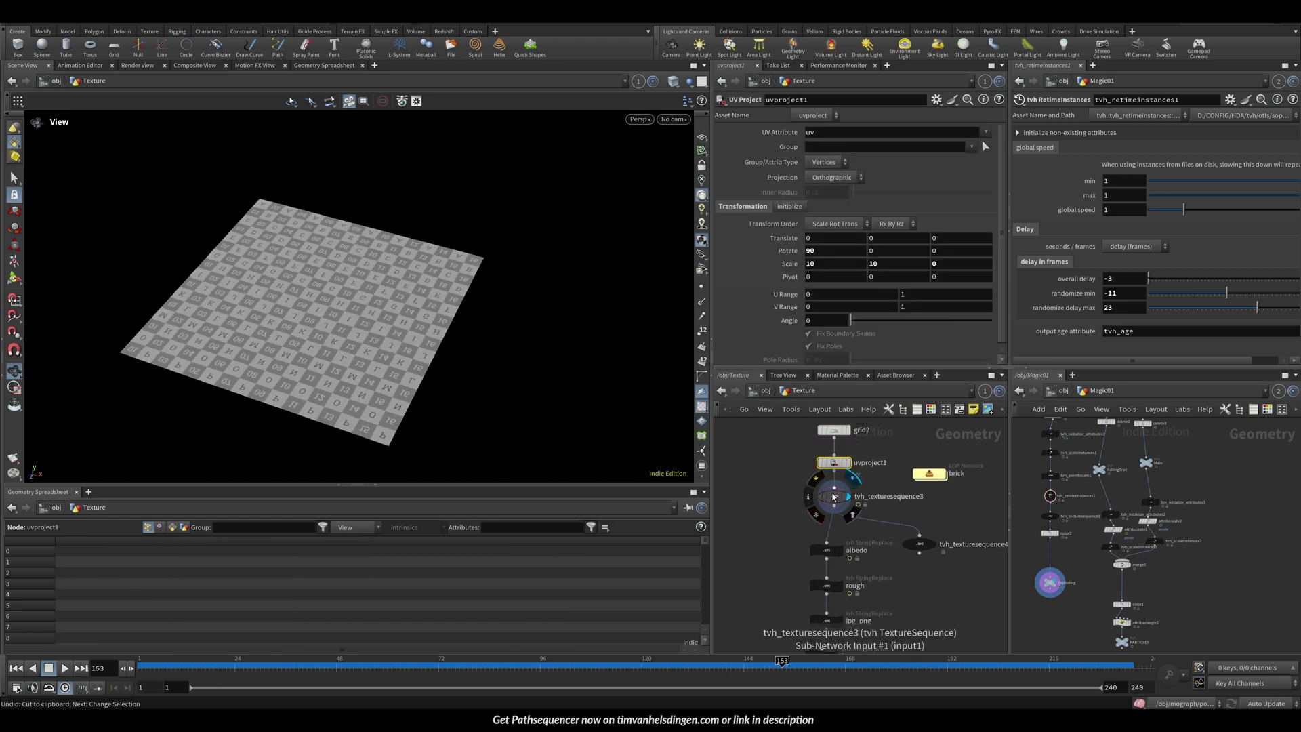
click(834, 497)
drag(889, 249, 983, 260)
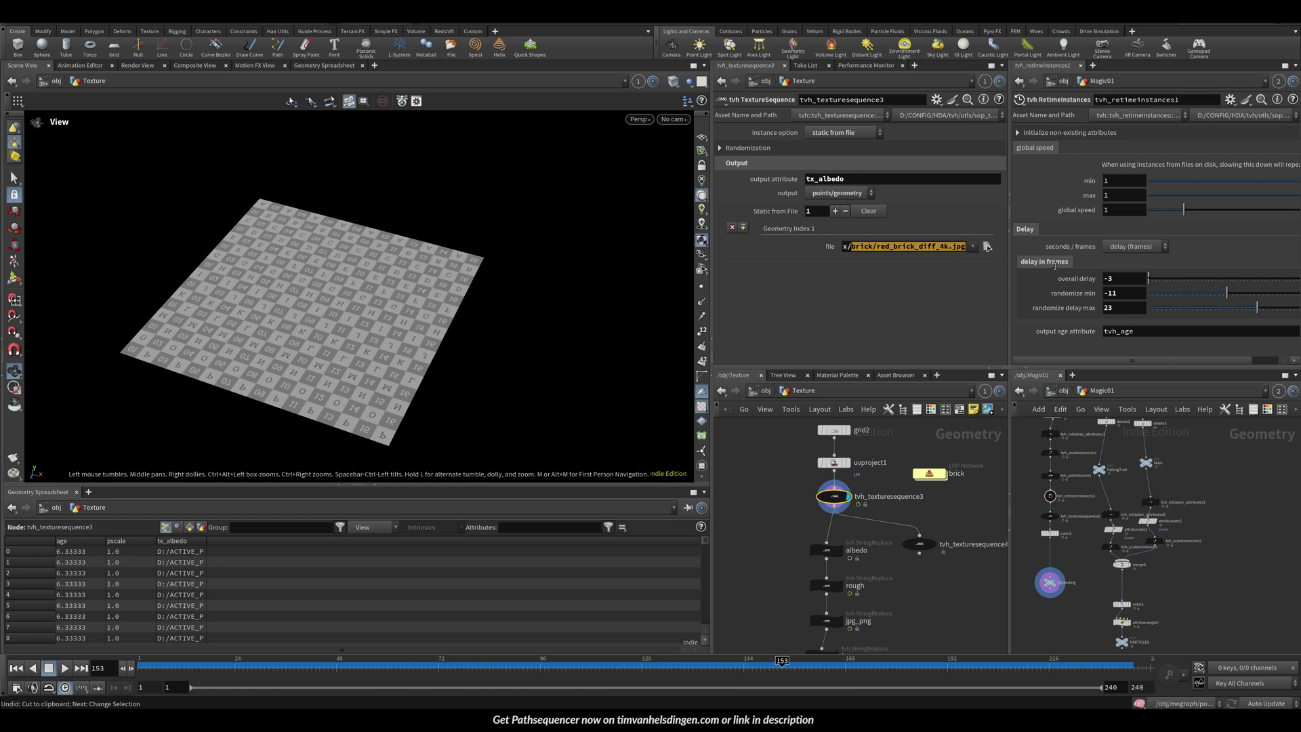
drag(280, 350, 212, 356)
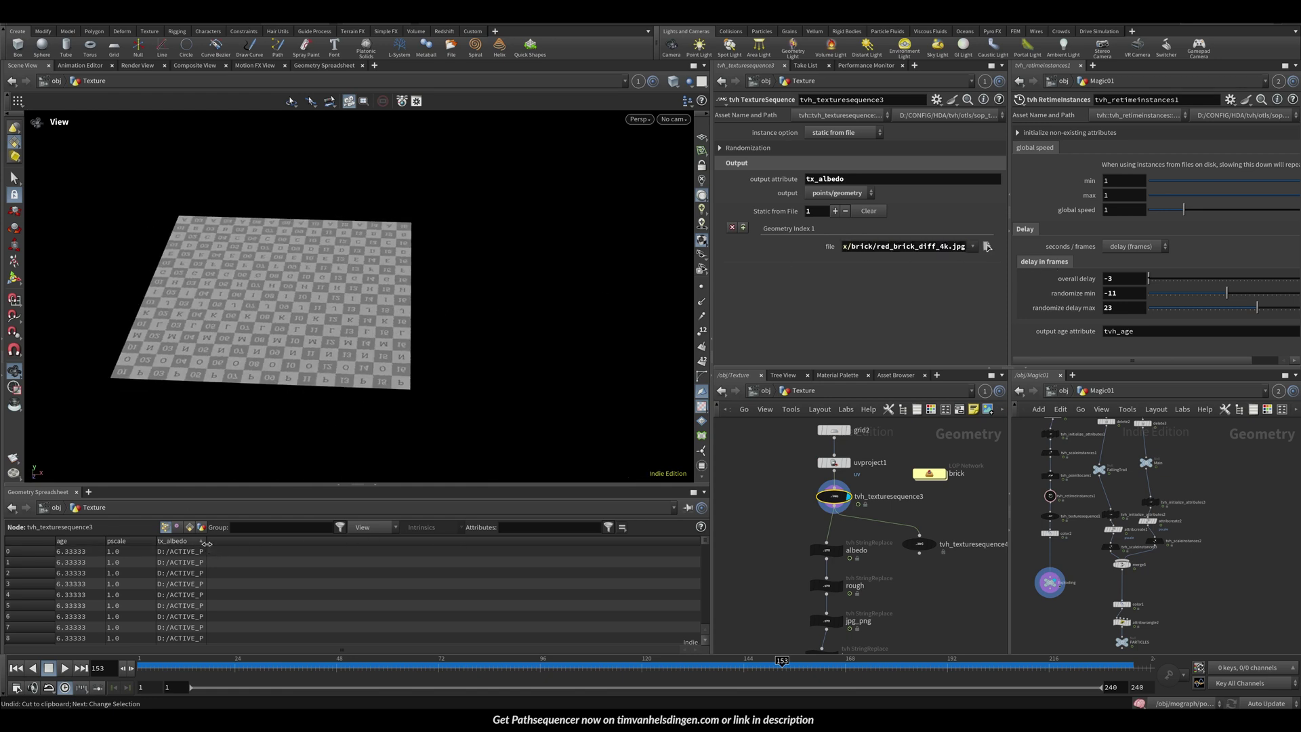
drag(206, 543, 619, 548)
Display null1 below the string replace nodes and narrow the pscale column to bring tx_albedo, tx_disp and tx_rough together
middle_drag(838, 584, 863, 491)
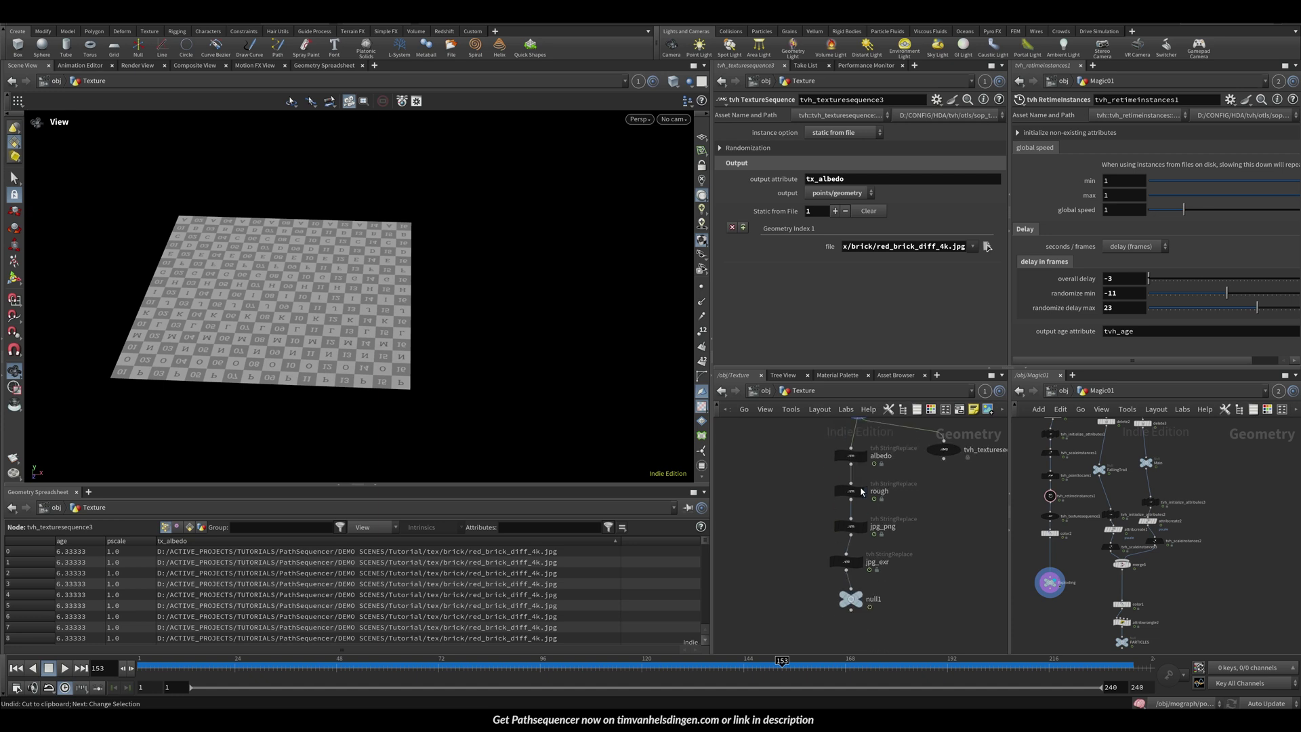
click(846, 457)
click(852, 596)
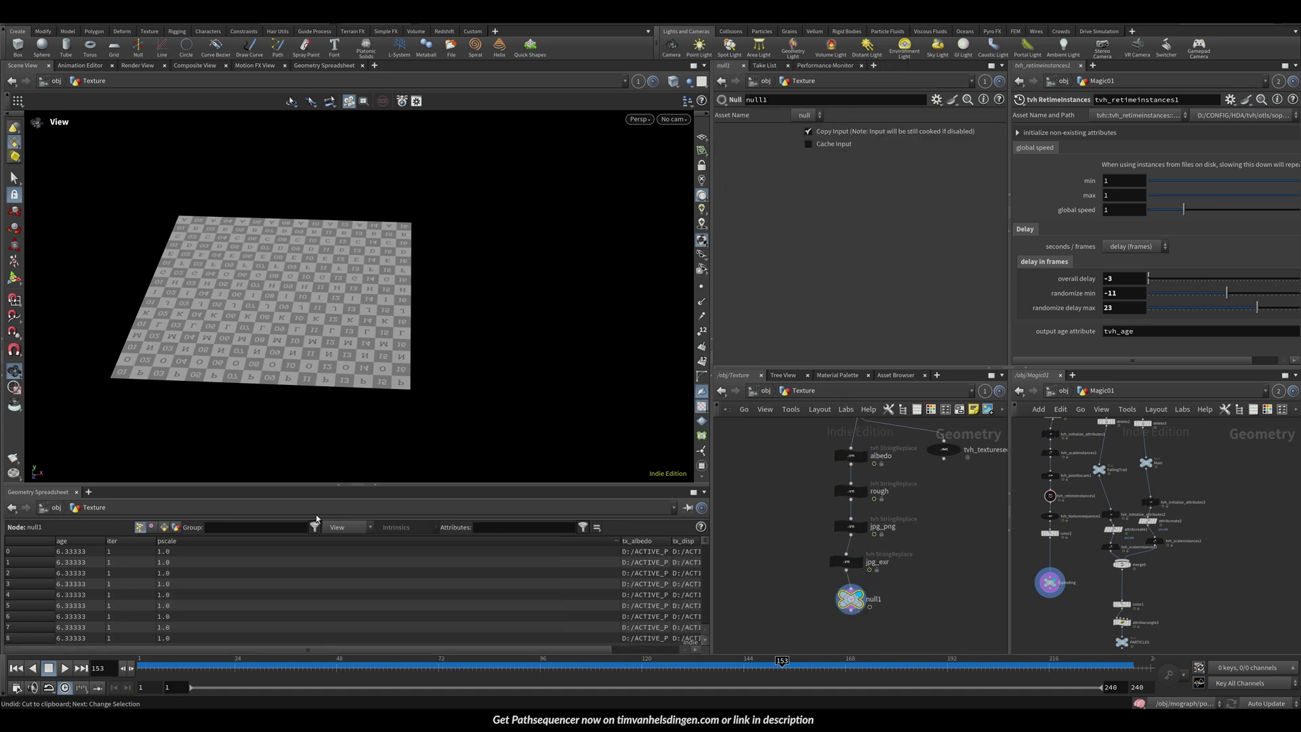
drag(621, 544, 233, 541)
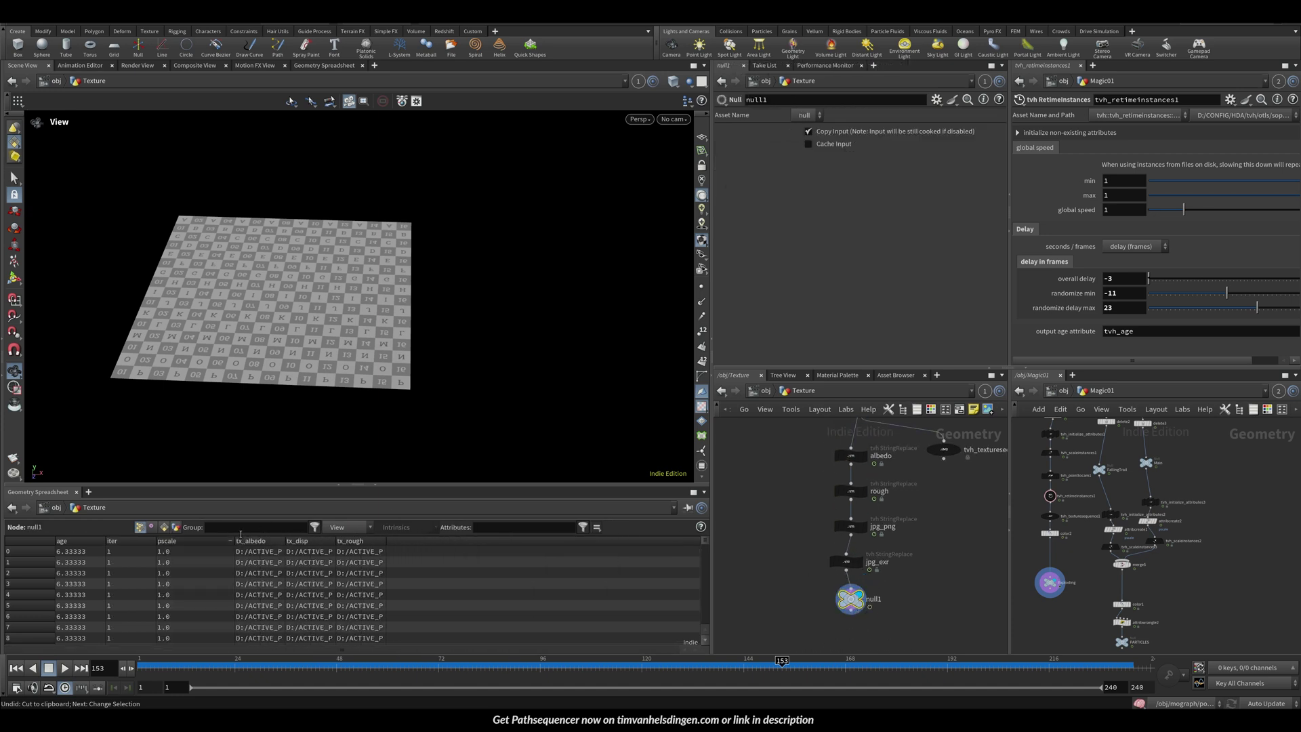
Open the brick LOP network and show materiallibrary2's settings alongside its Karma render
middle_drag(966, 428, 893, 598)
click(874, 550)
double_click(872, 547)
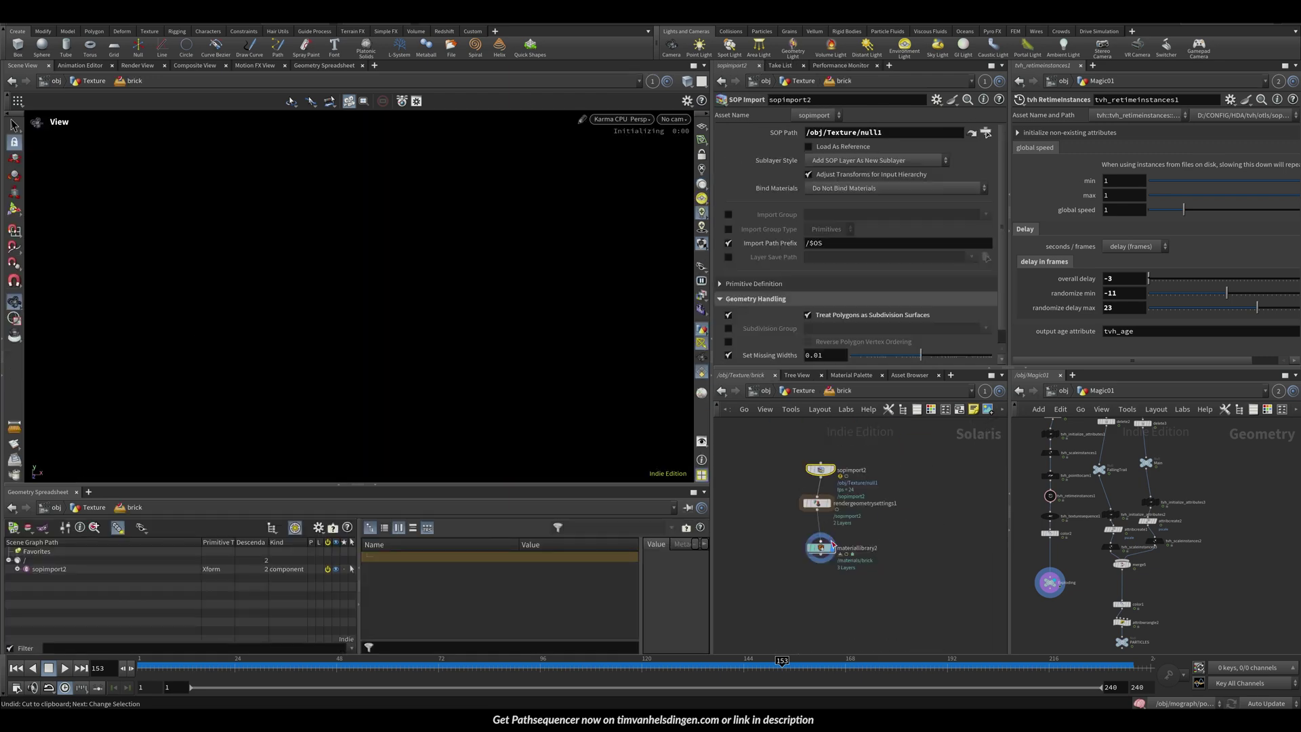
click(821, 548)
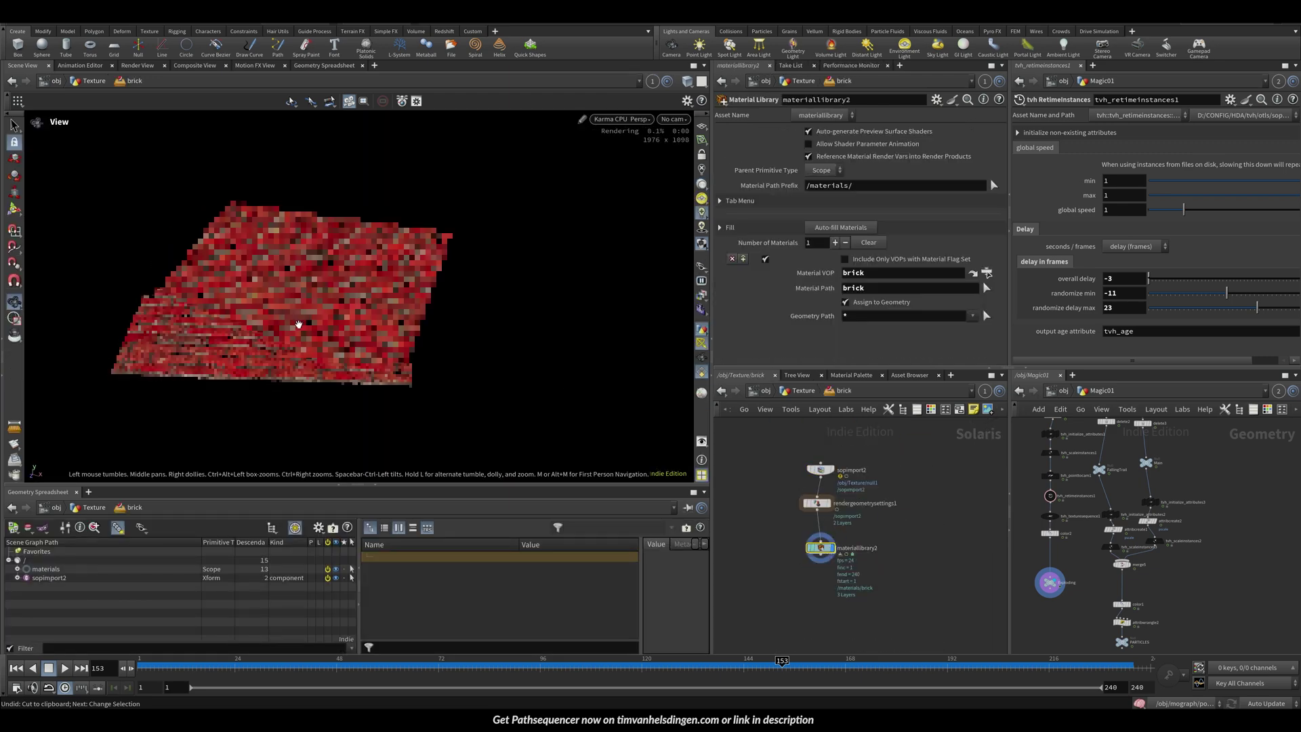
Enter the brick material in materiallibrary2 and inspect the USD Prim Var Readers for uv and tx_disp
double_click(820, 547)
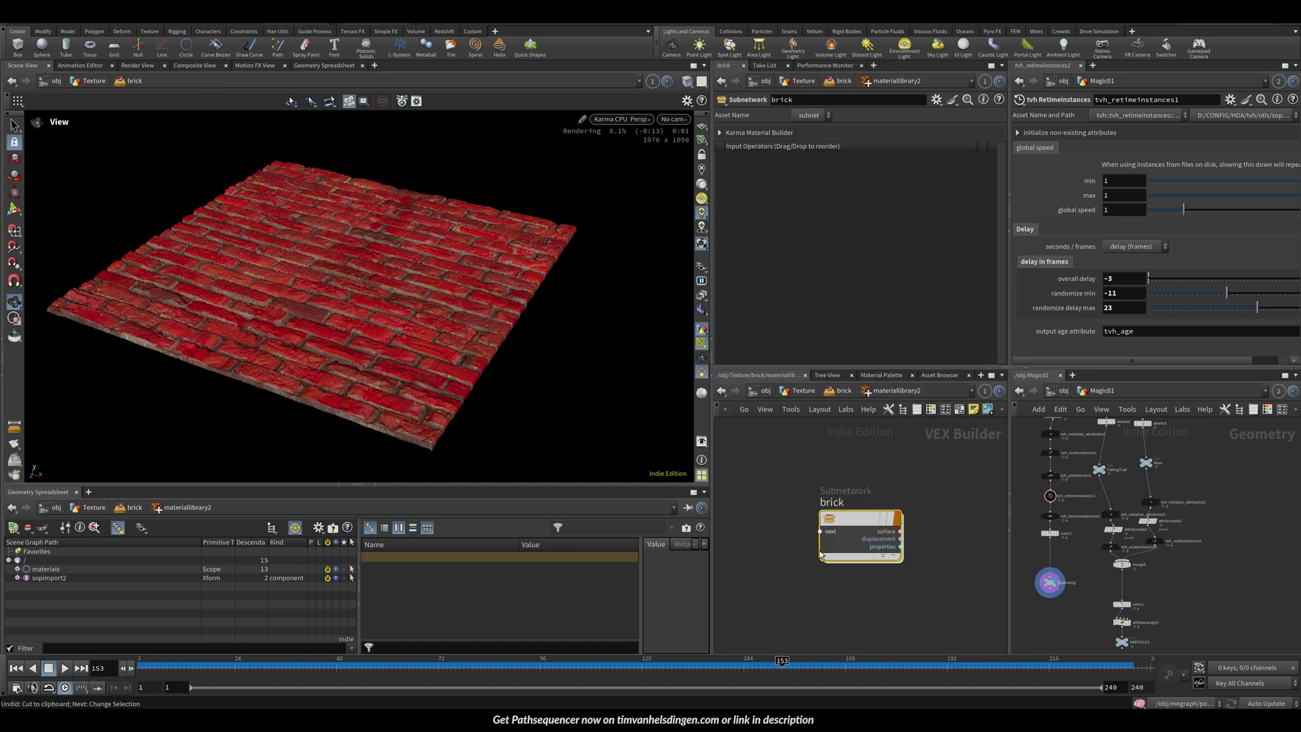
double_click(842, 524)
click(765, 451)
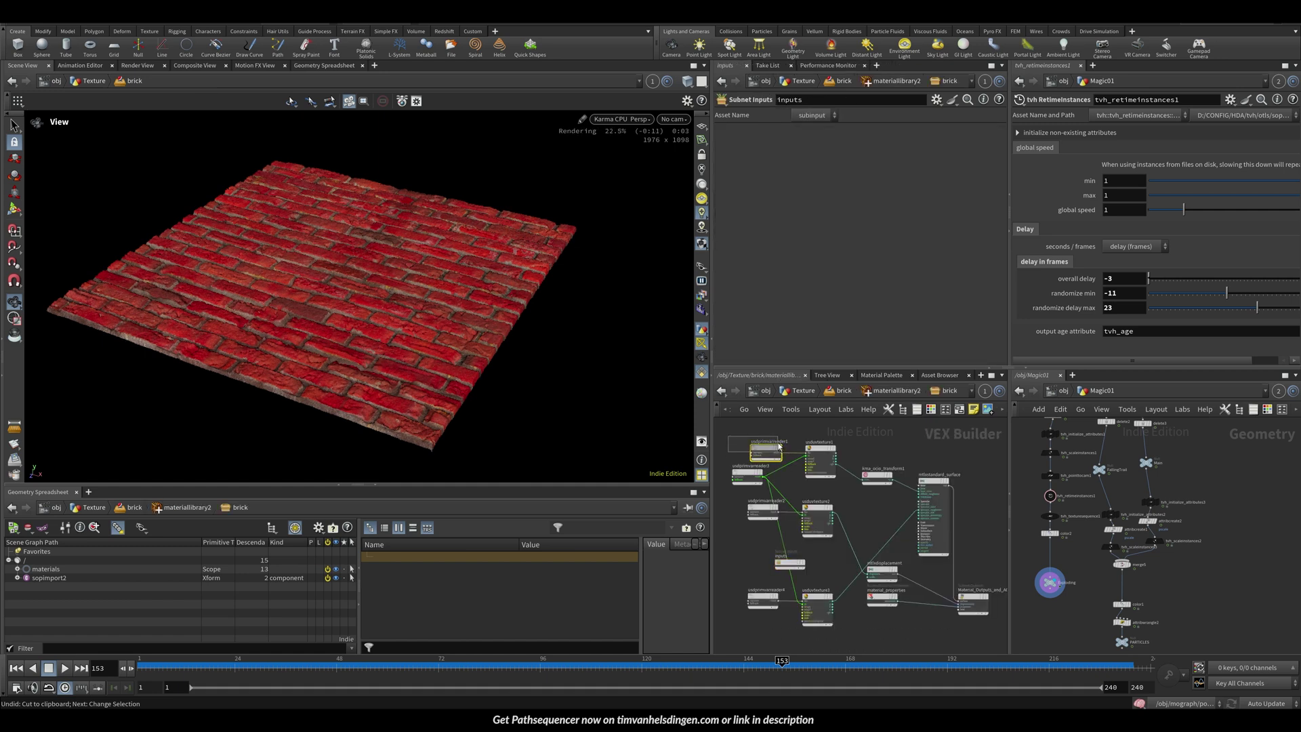
click(748, 475)
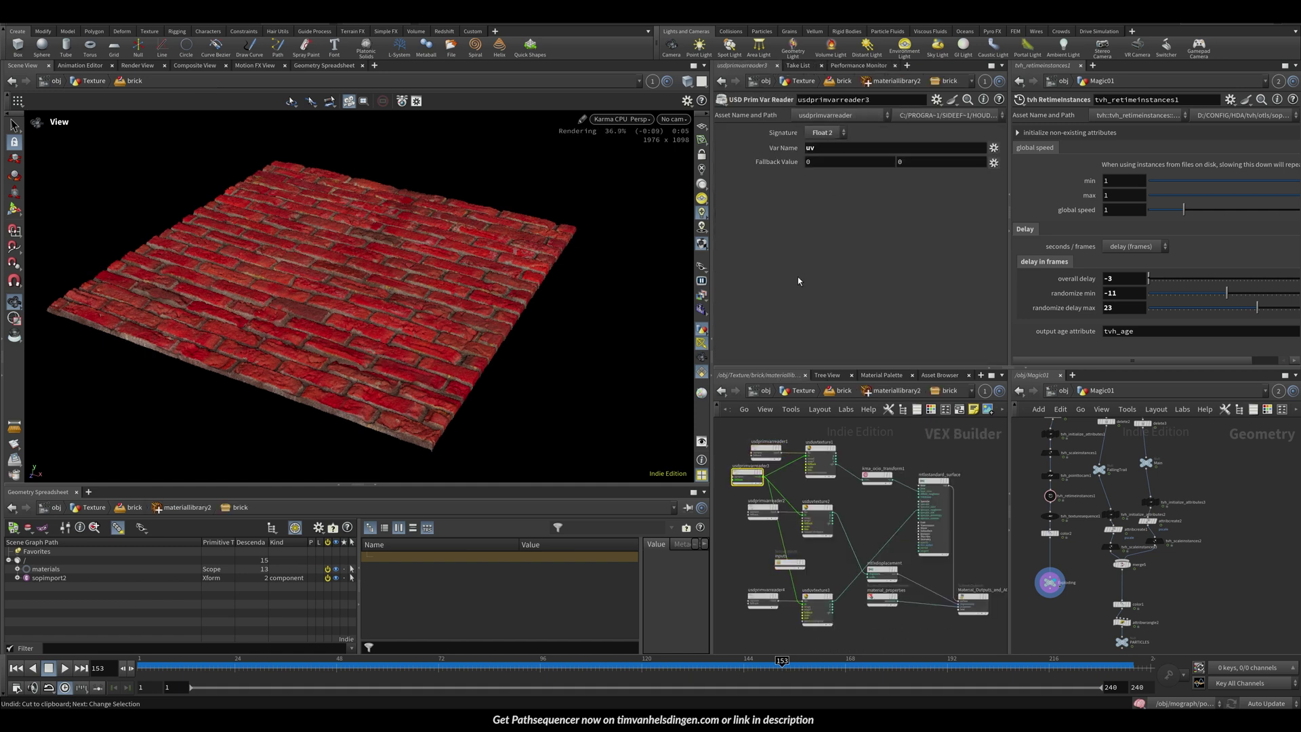
click(762, 512)
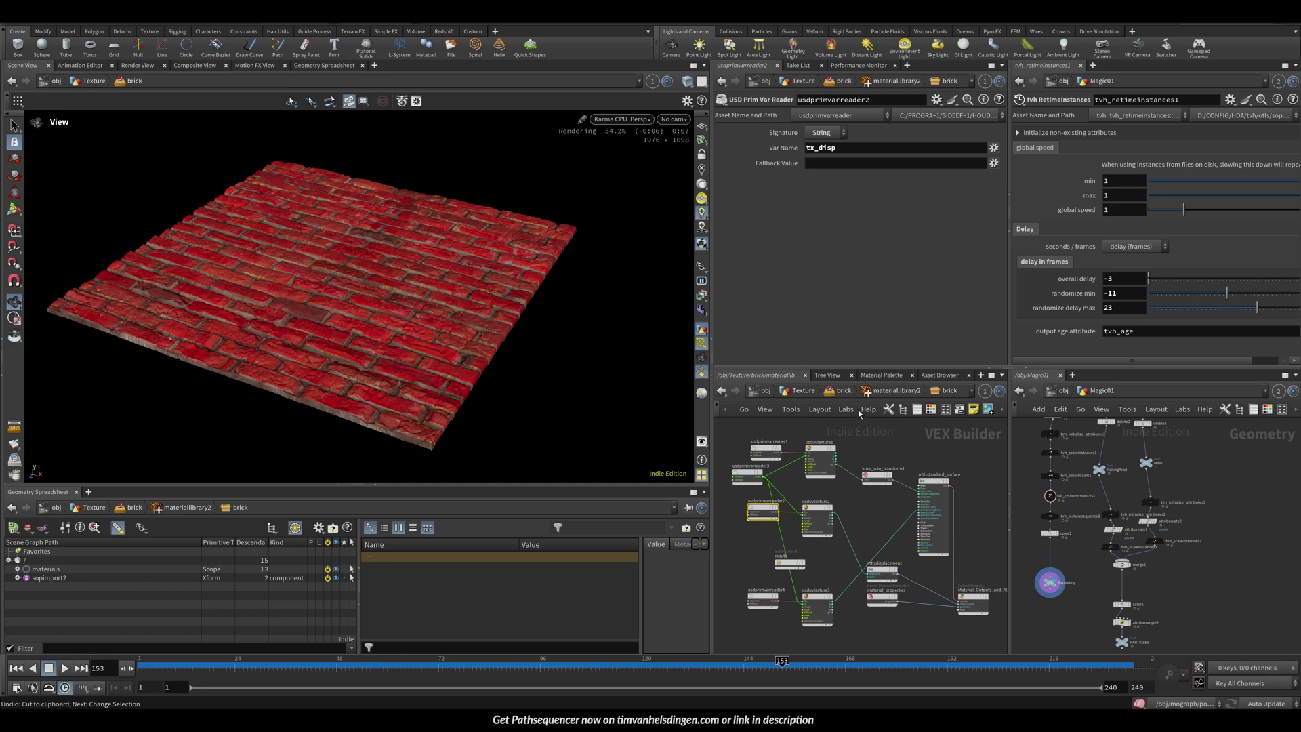
Examine the displaced red bricks in the Karma render up close from several angles
drag(332, 297, 360, 308)
right_drag(359, 307, 306, 285)
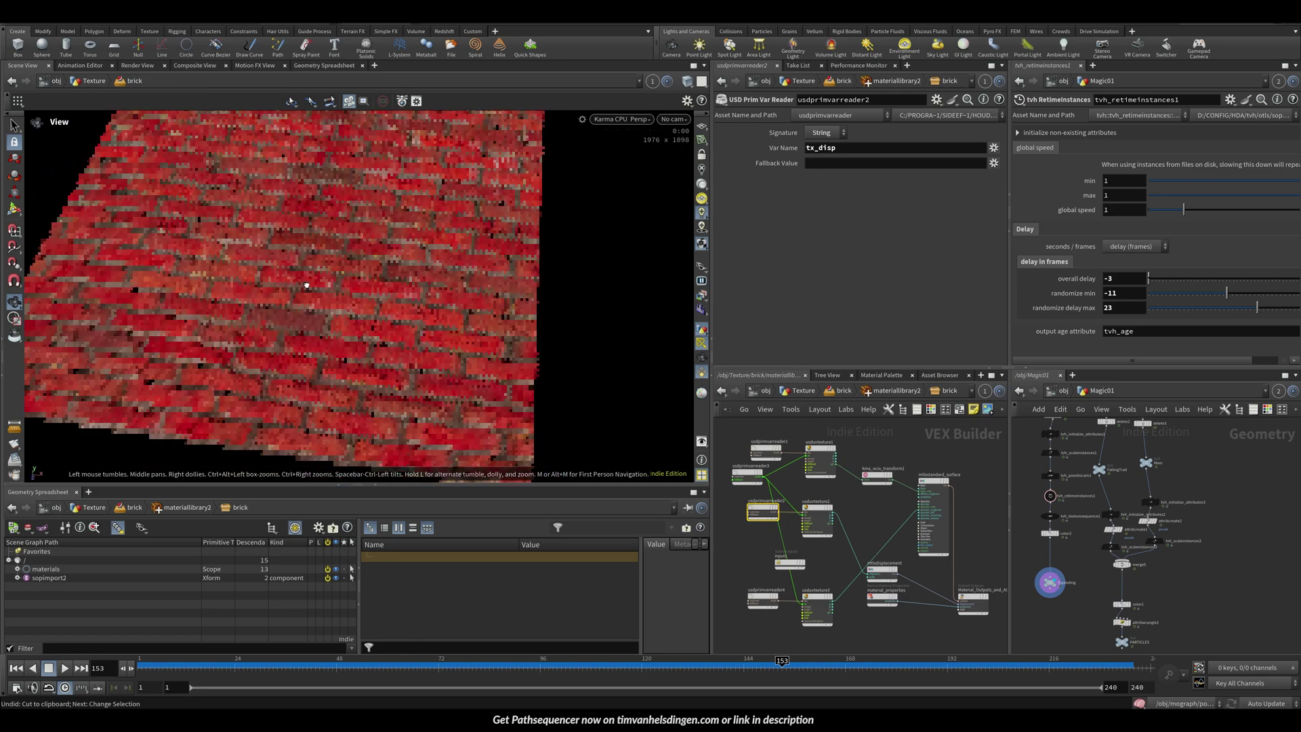
drag(306, 285, 261, 258)
drag(341, 300, 523, 303)
Return to the Texture geometry network, locate the snow node chain starting at grid1, and save the scene
click(843, 391)
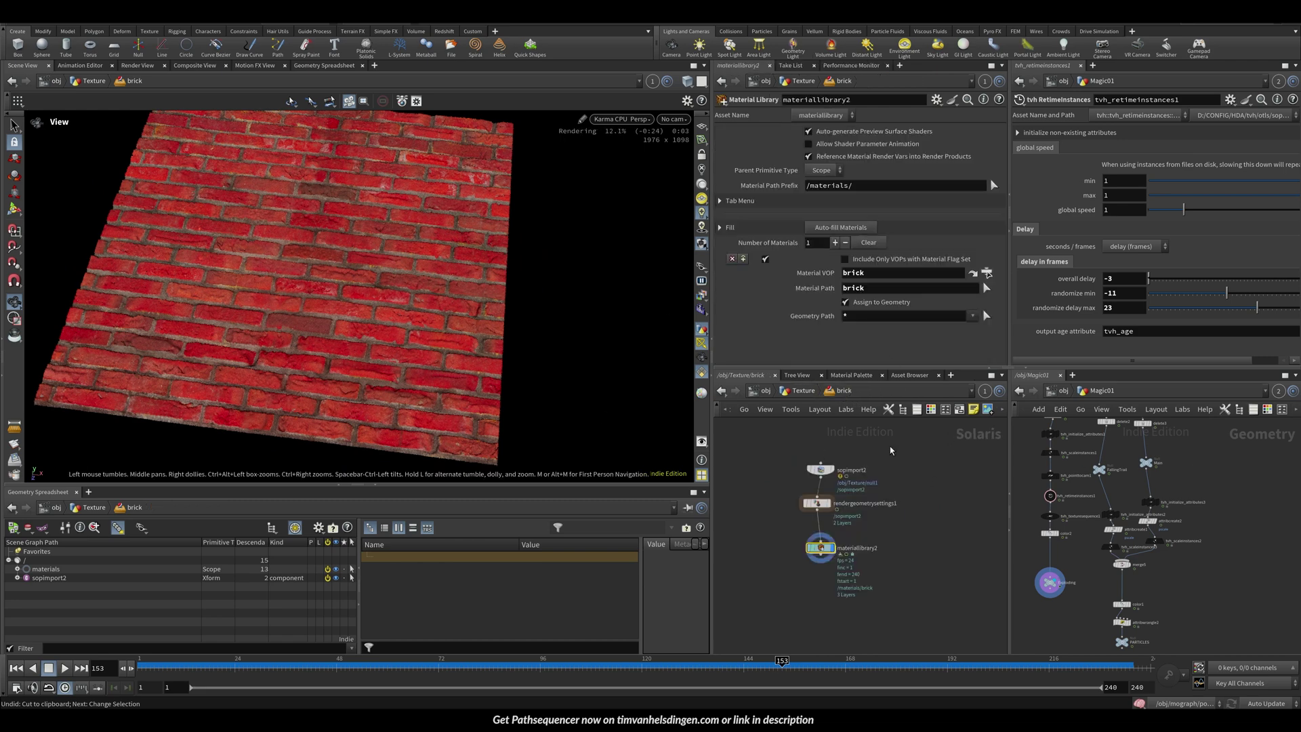
click(803, 391)
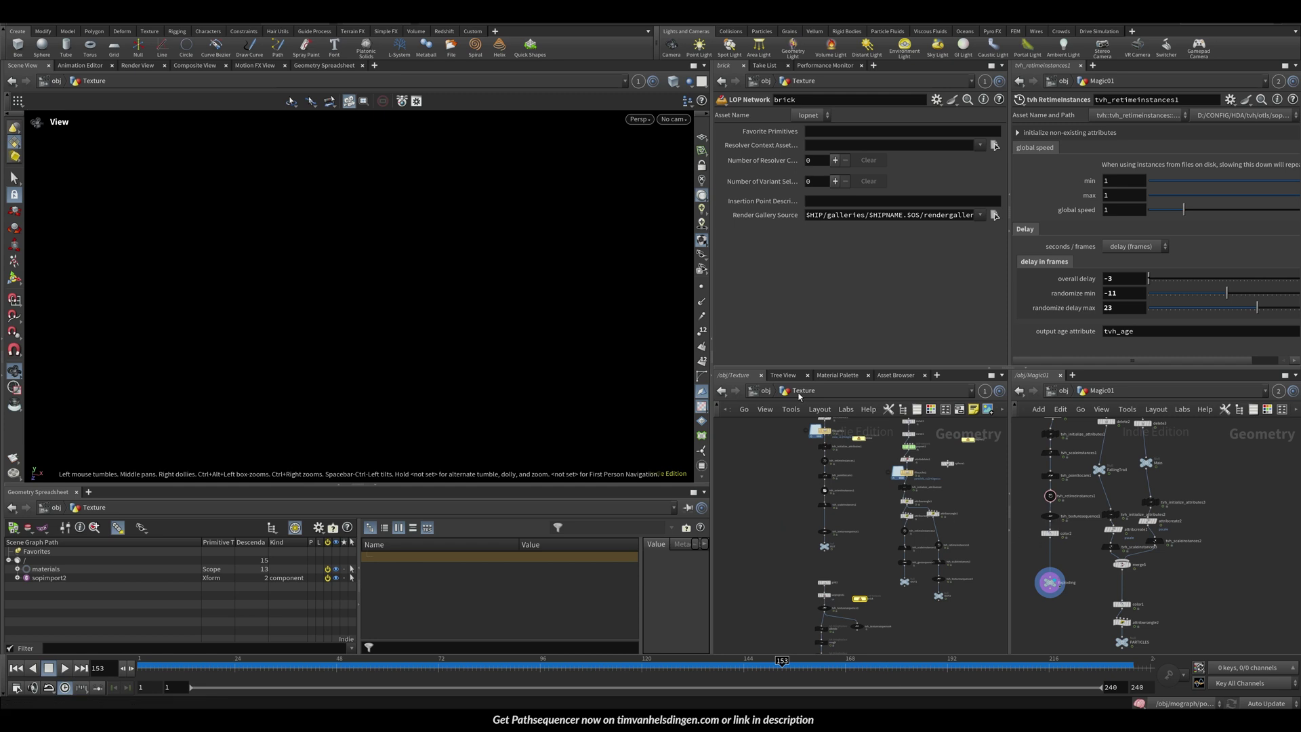
scroll(799, 458, up, 4)
scroll(790, 494, down, 3)
middle_drag(798, 467, 769, 549)
key(ctrl+s)
scroll(813, 529, down, 3)
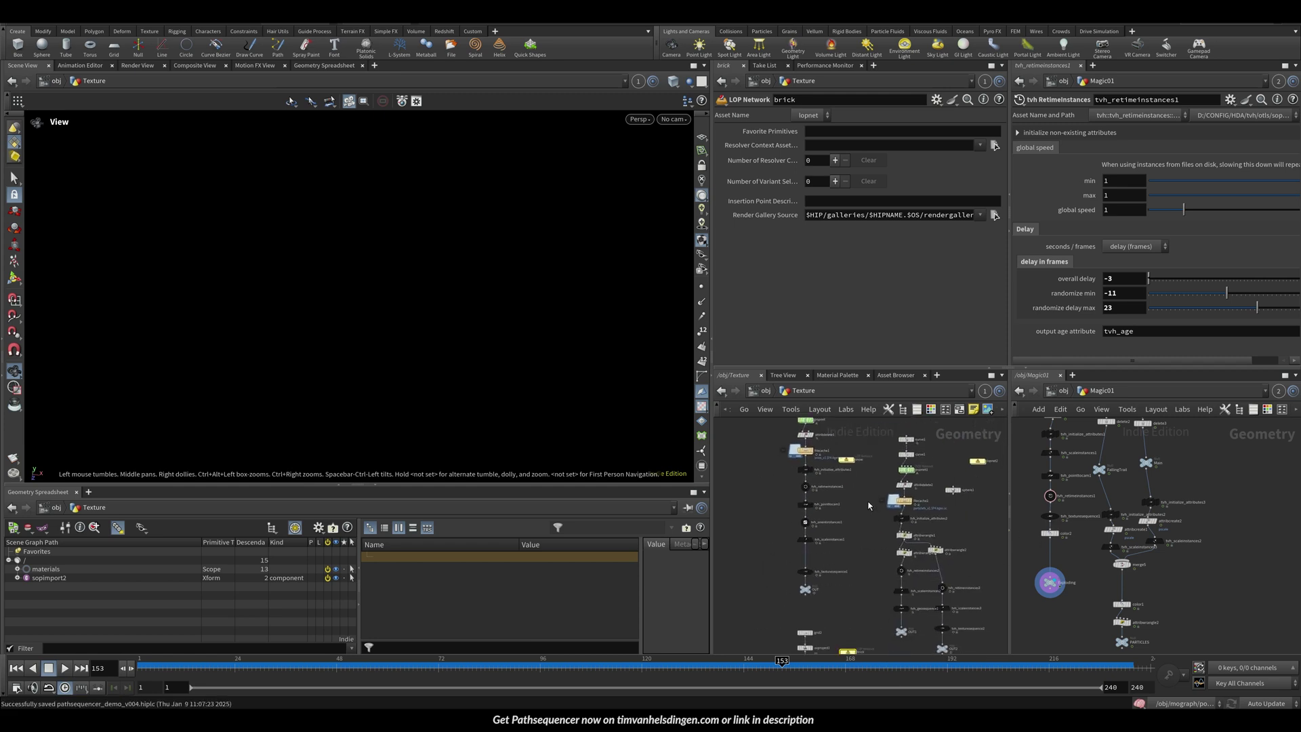
middle_drag(868, 505, 909, 491)
middle_drag(809, 429, 809, 530)
scroll(823, 483, up, 3)
scroll(821, 482, down, 3)
scroll(810, 485, up, 3)
key(ctrl+s)
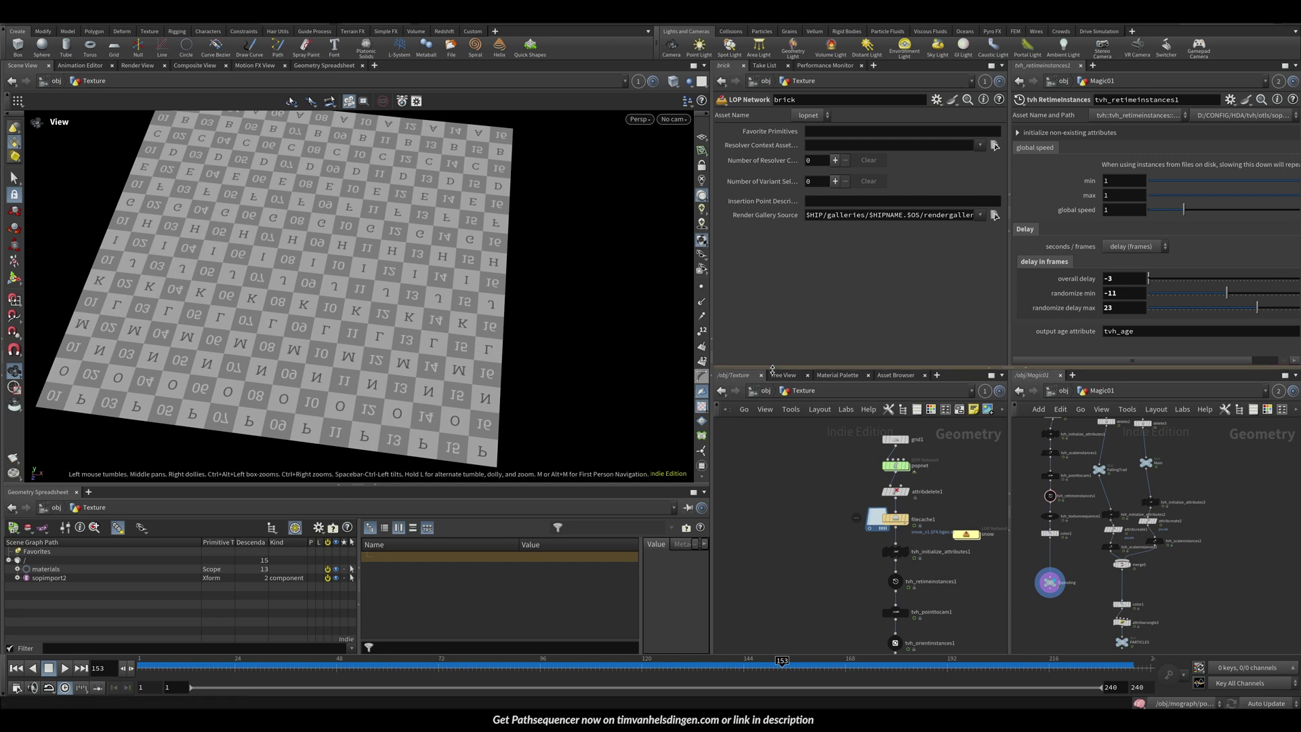
Enlarge the network area, display filecache1, and play the cached snow particles to frame 233
drag(771, 367, 772, 279)
click(909, 469)
key(Up)
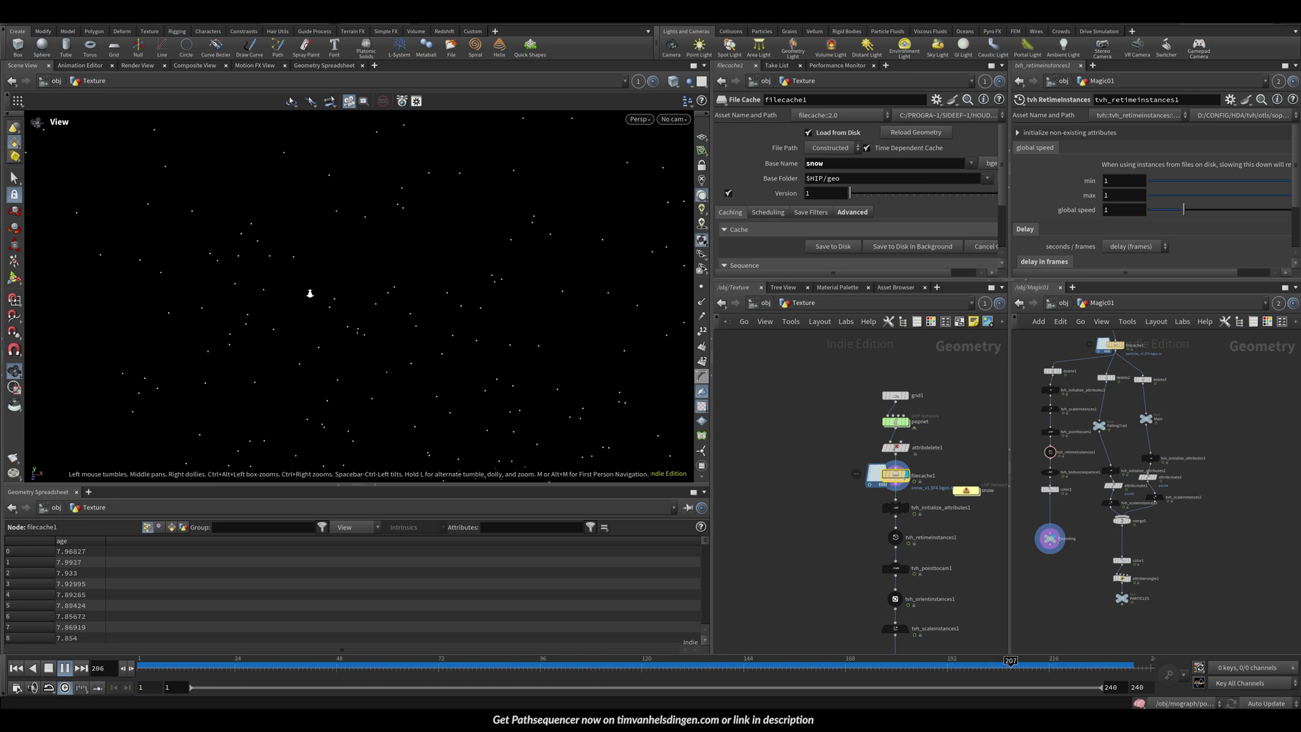
key(Up)
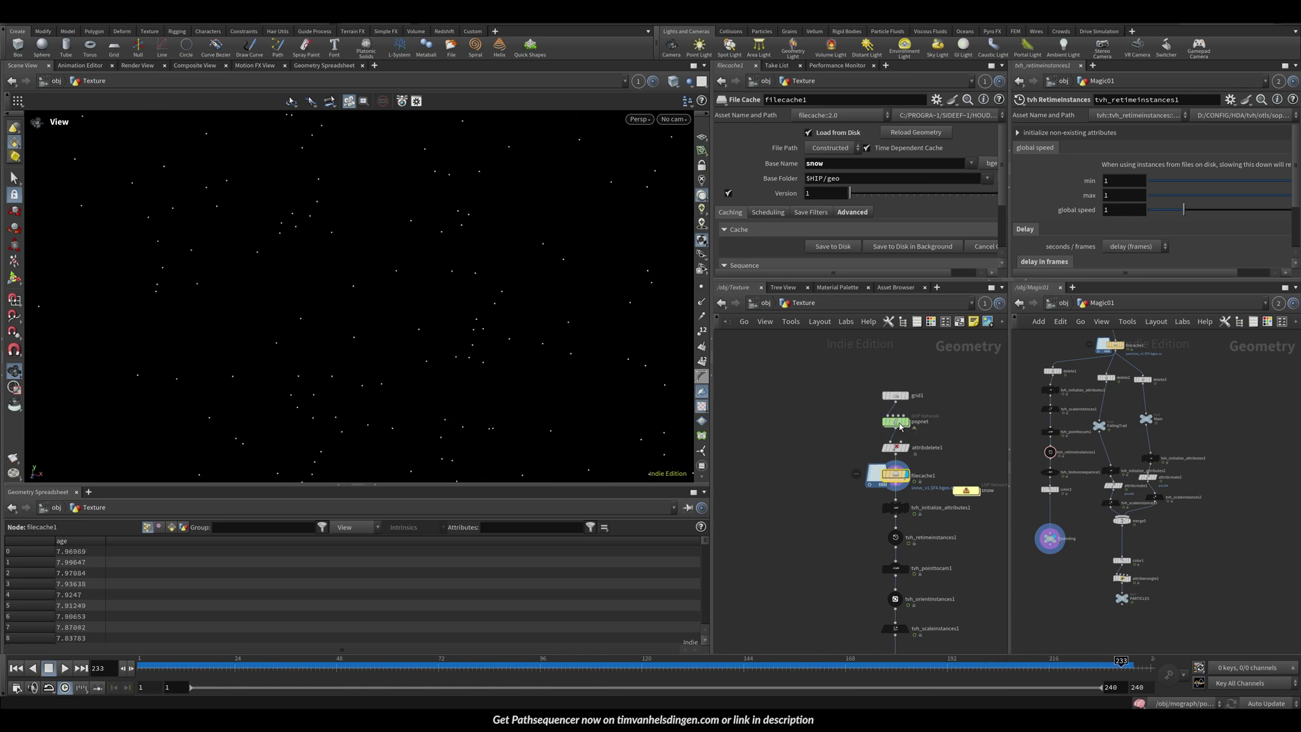
Look inside the popnet, return to the Texture network, and move the timeline to frame 98
double_click(894, 418)
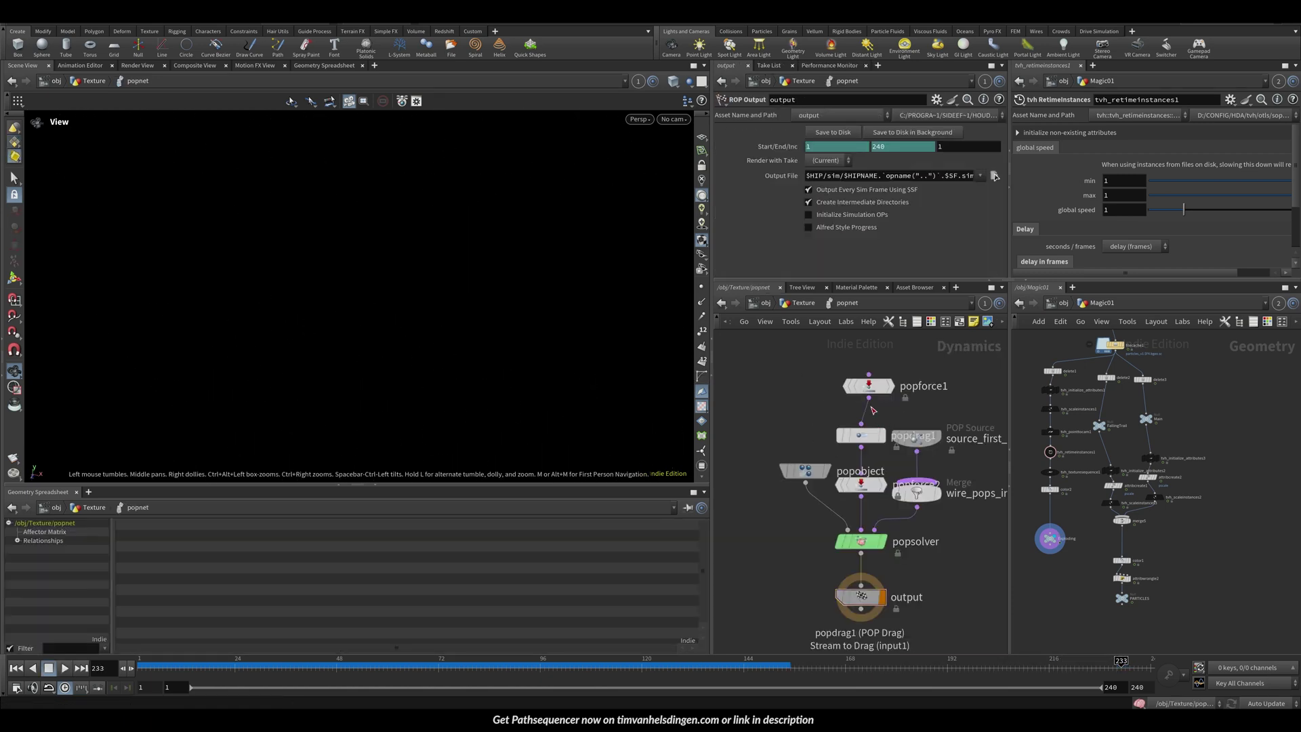
click(810, 303)
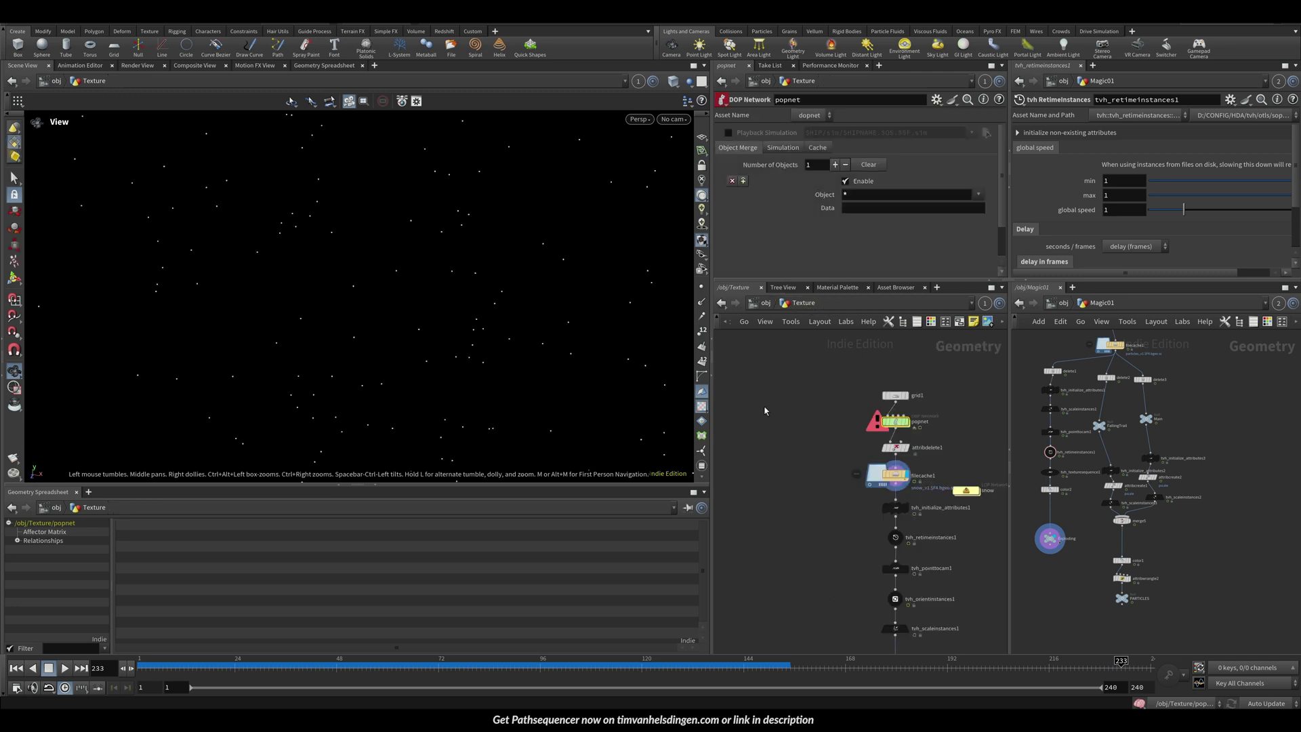
key(Up)
drag(317, 667, 548, 667)
Add a tvh Initialize Attributes node beside the snow chain, near filecache1
key(Tab)
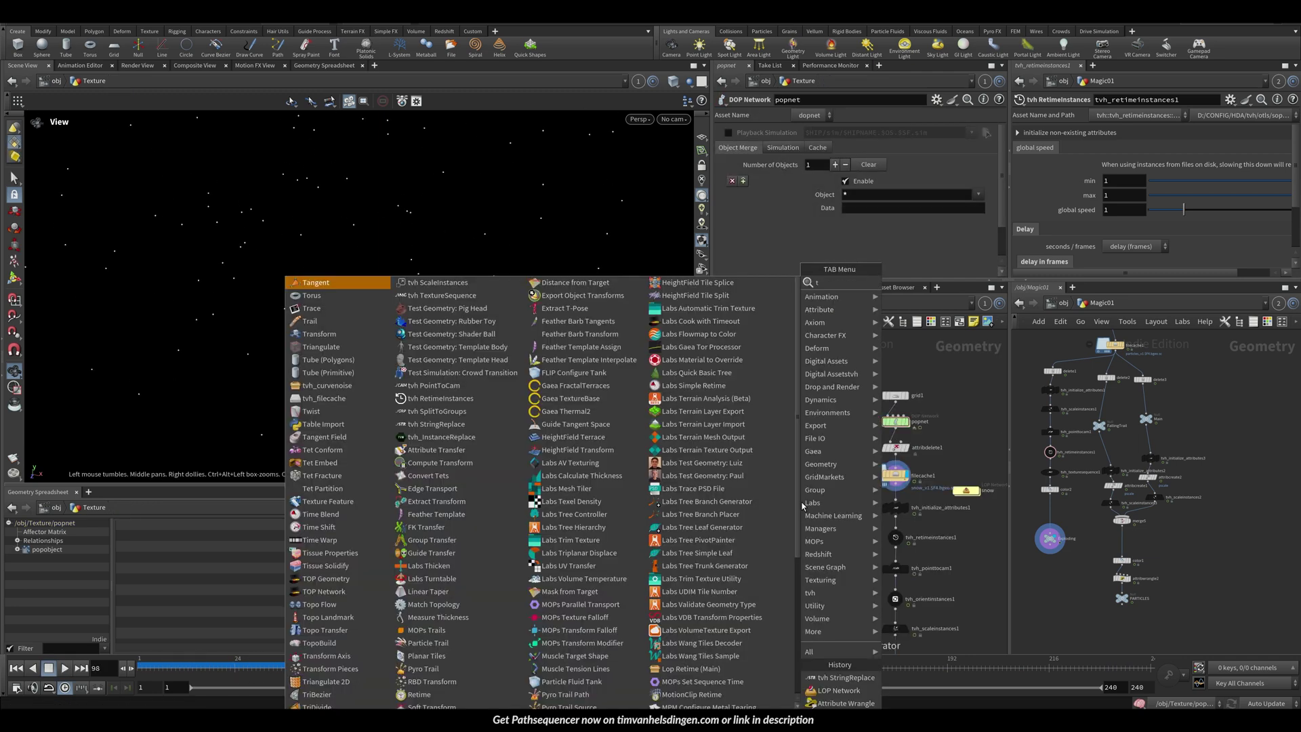
key(Return)
click(819, 514)
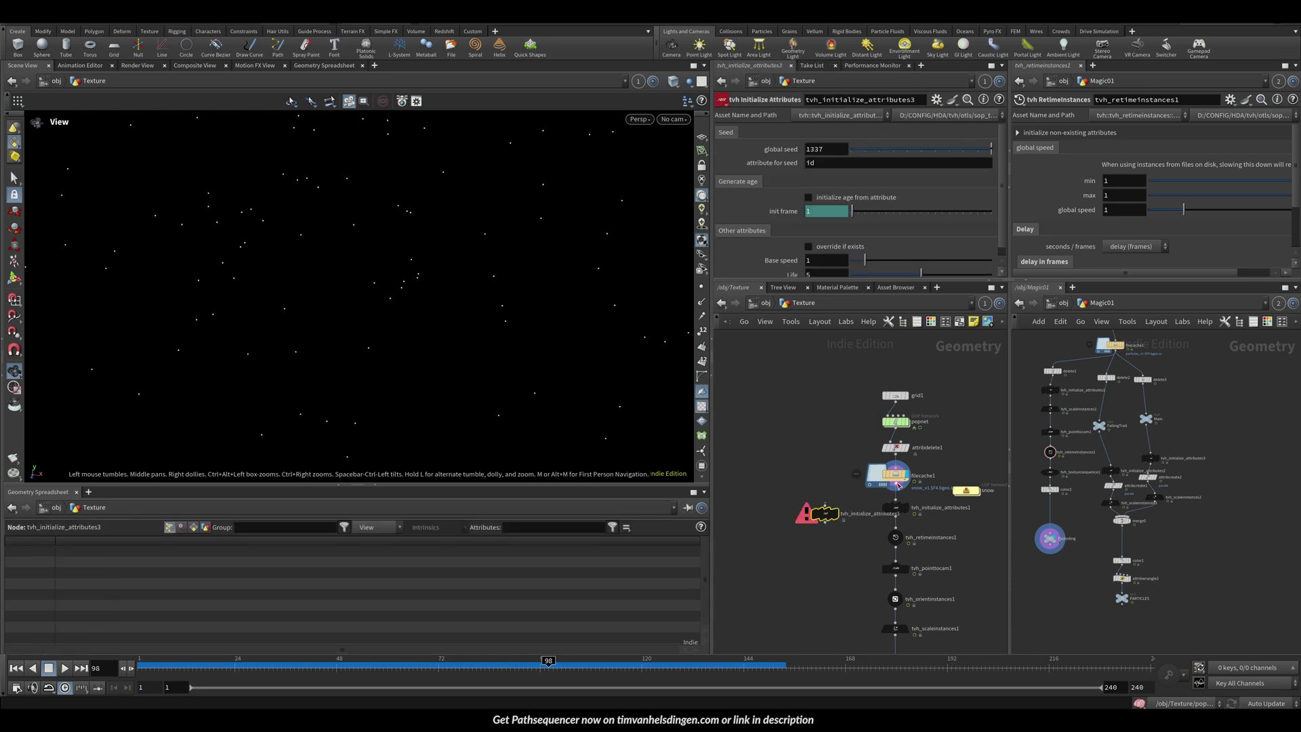
Initialize age from the attribute "age" on the new Initialize Attributes node and align the node beside the chain
click(851, 196)
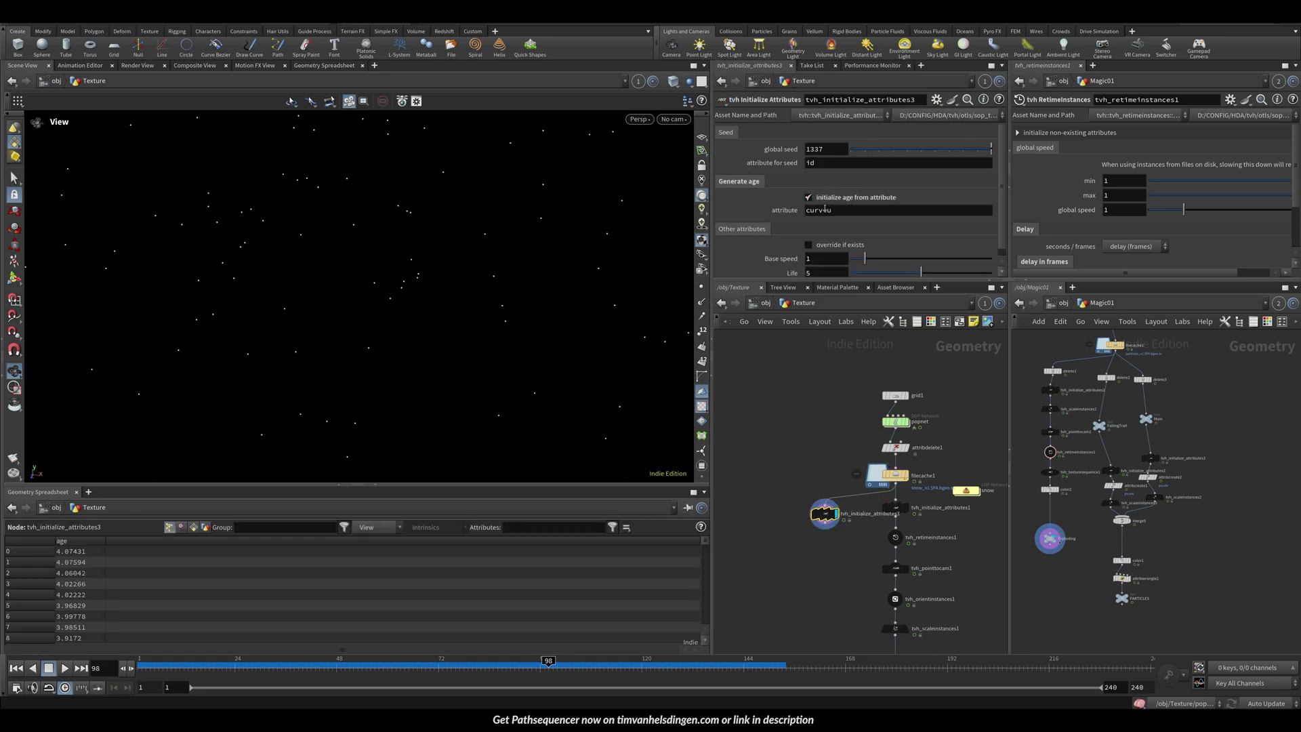
text(age)
key(Return)
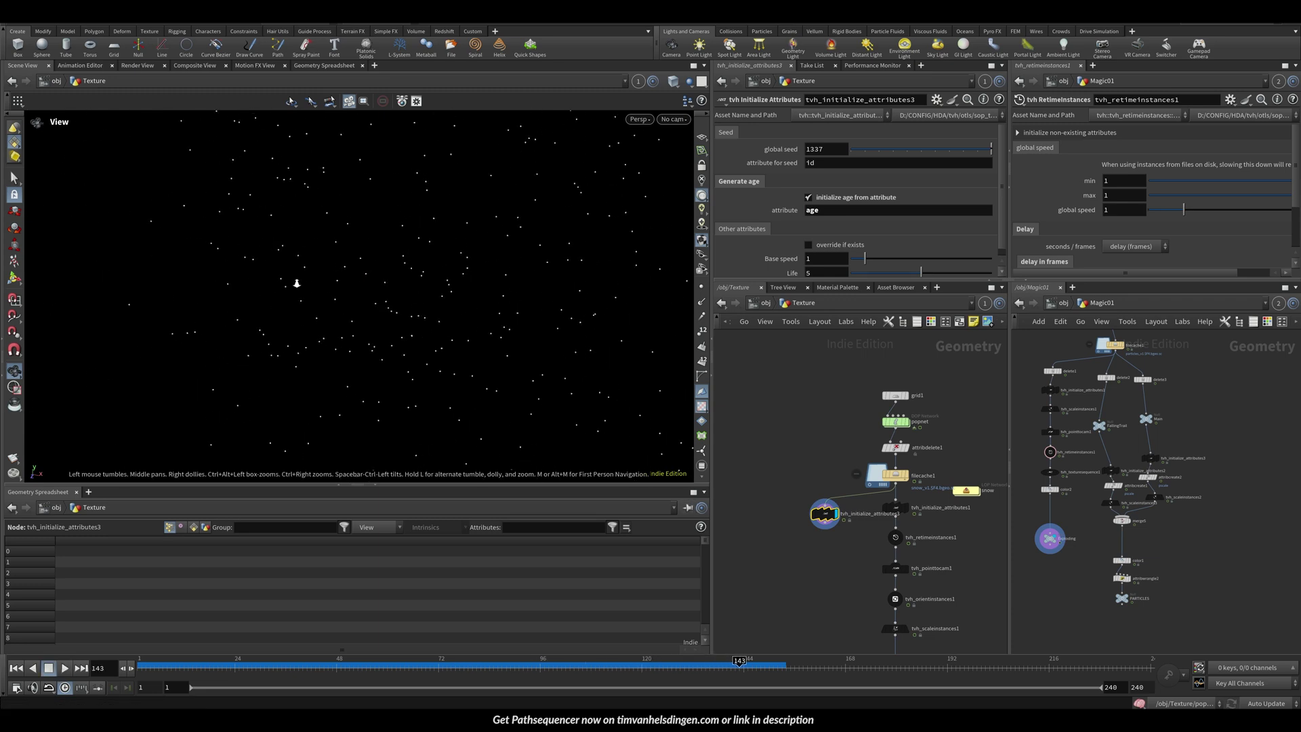
drag(826, 523, 824, 517)
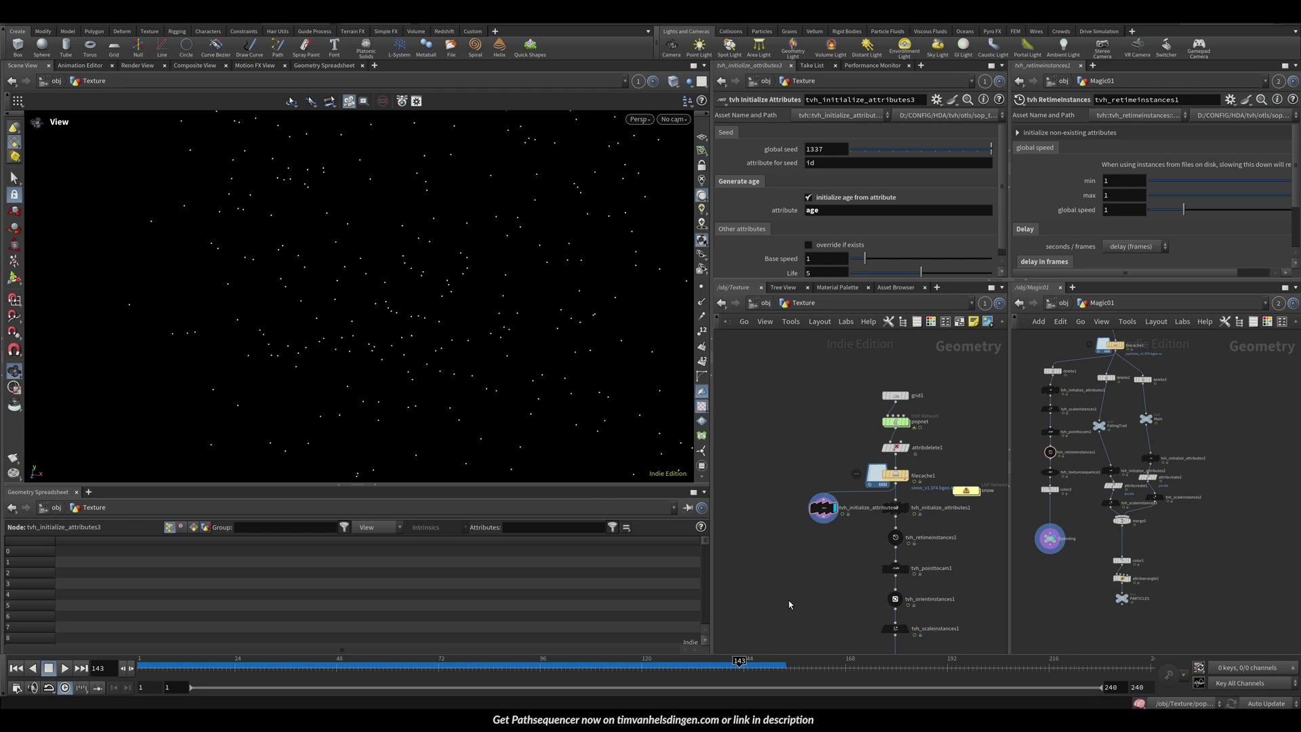
Add a tvh TextureSequence node below the new Initialize Attributes node and enlarge the parameter area
key(Tab)
text(tvh tre)
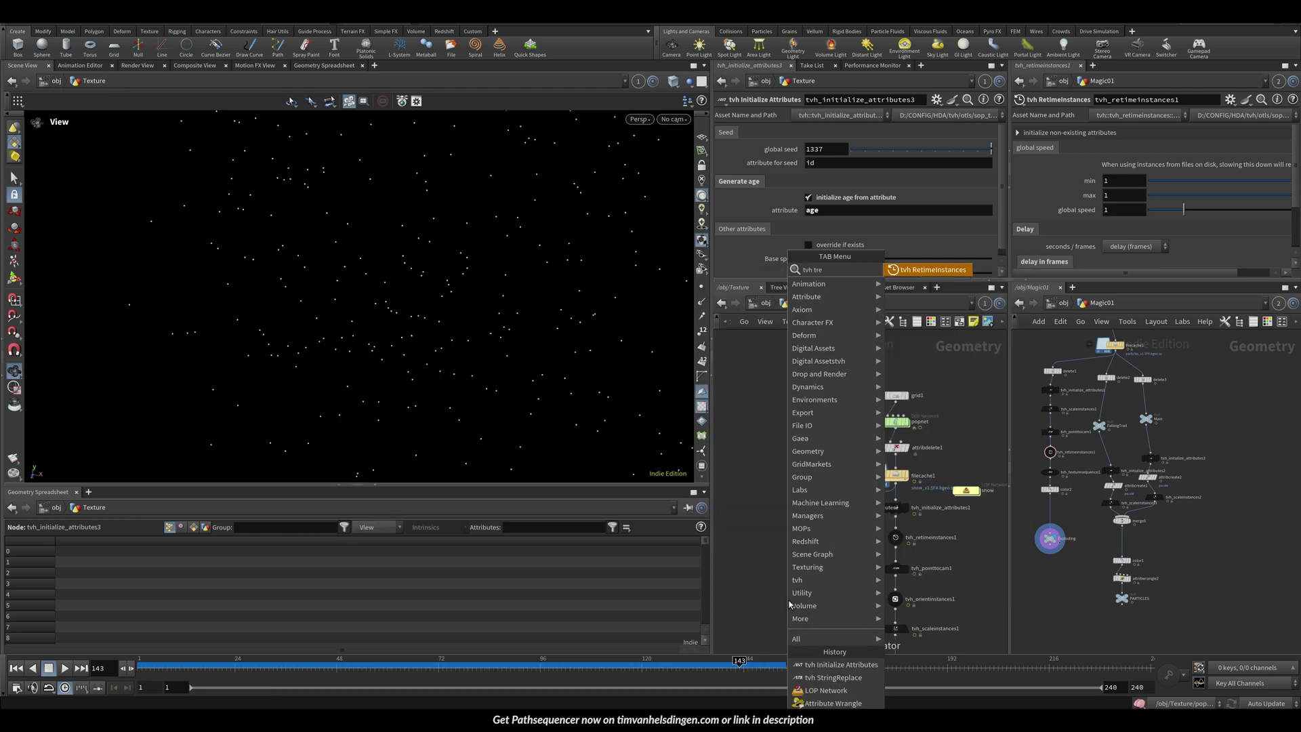
key(BackSpace)
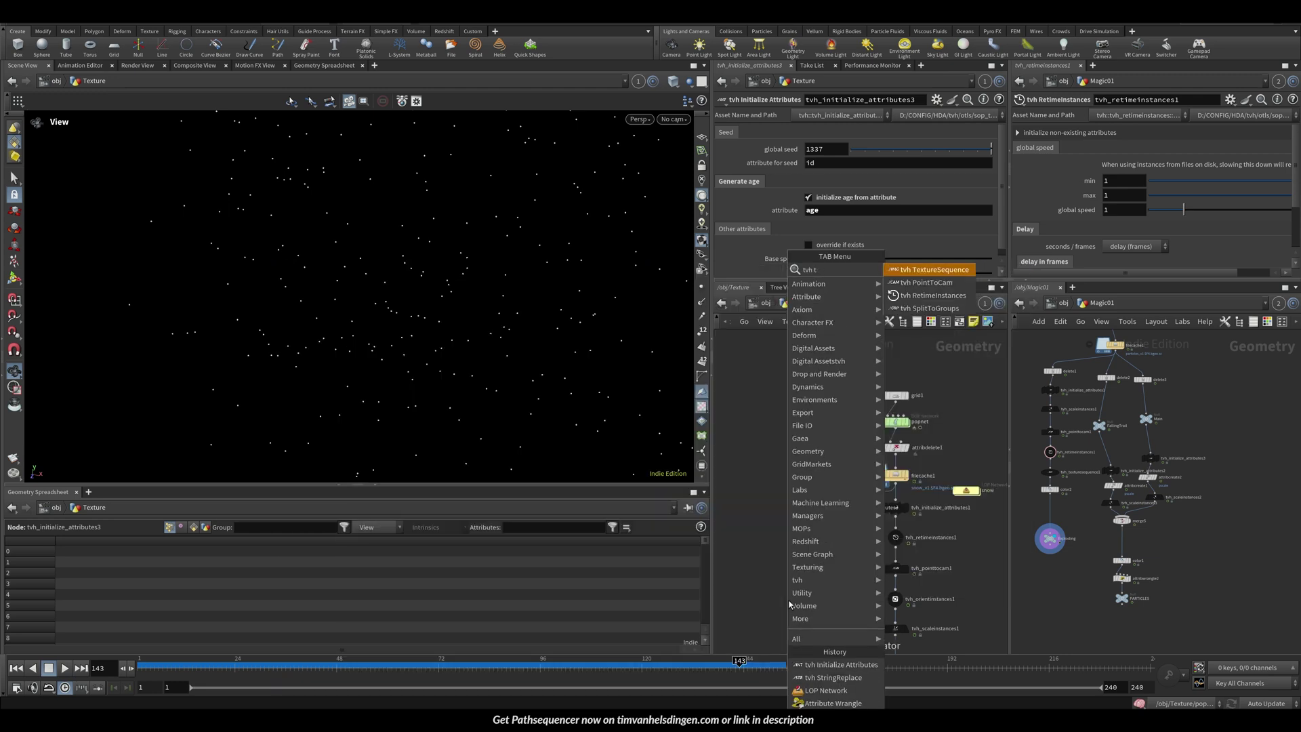
key(Return)
click(828, 562)
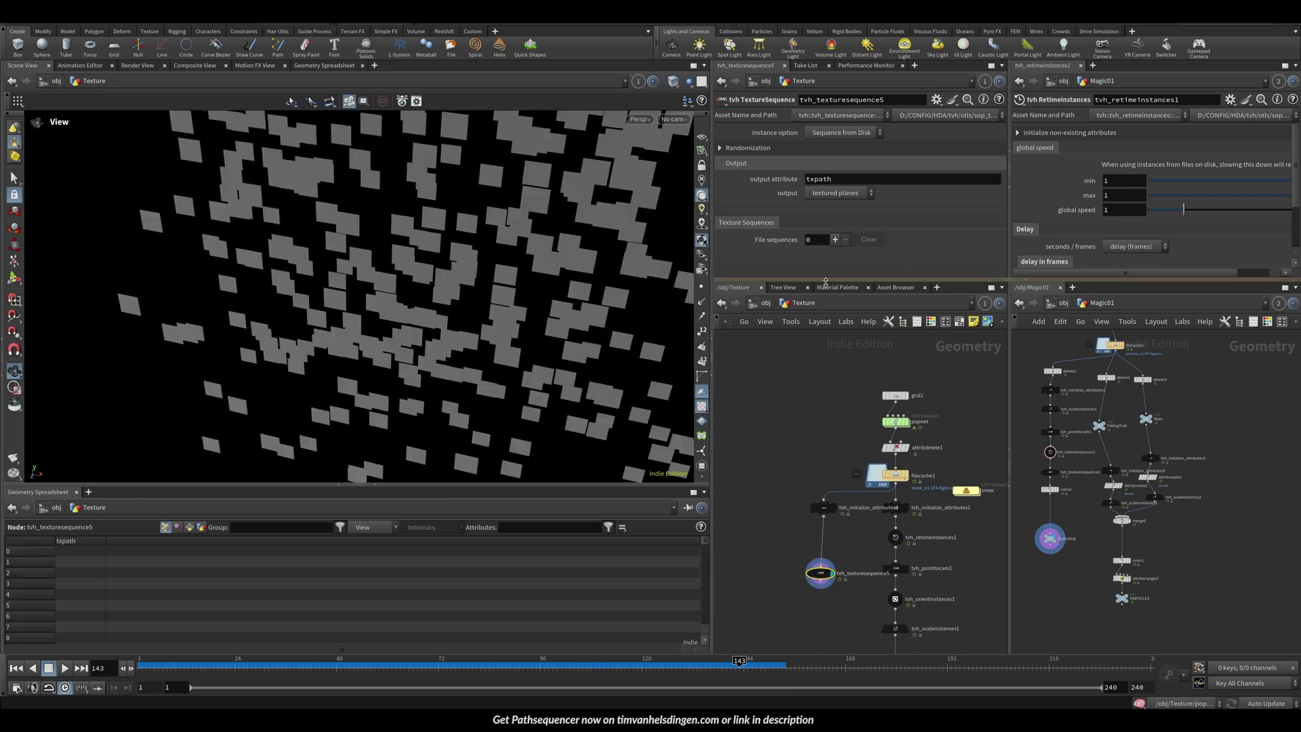
drag(824, 279, 824, 311)
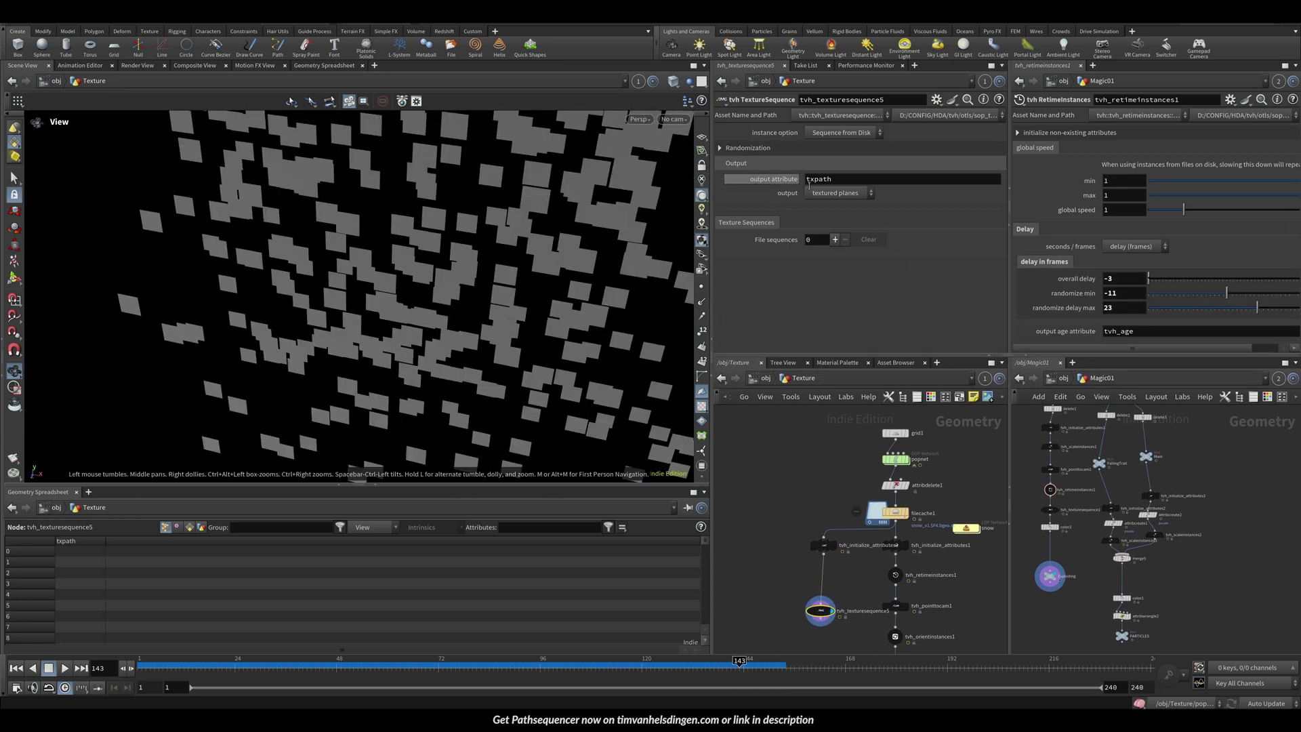
click(835, 240)
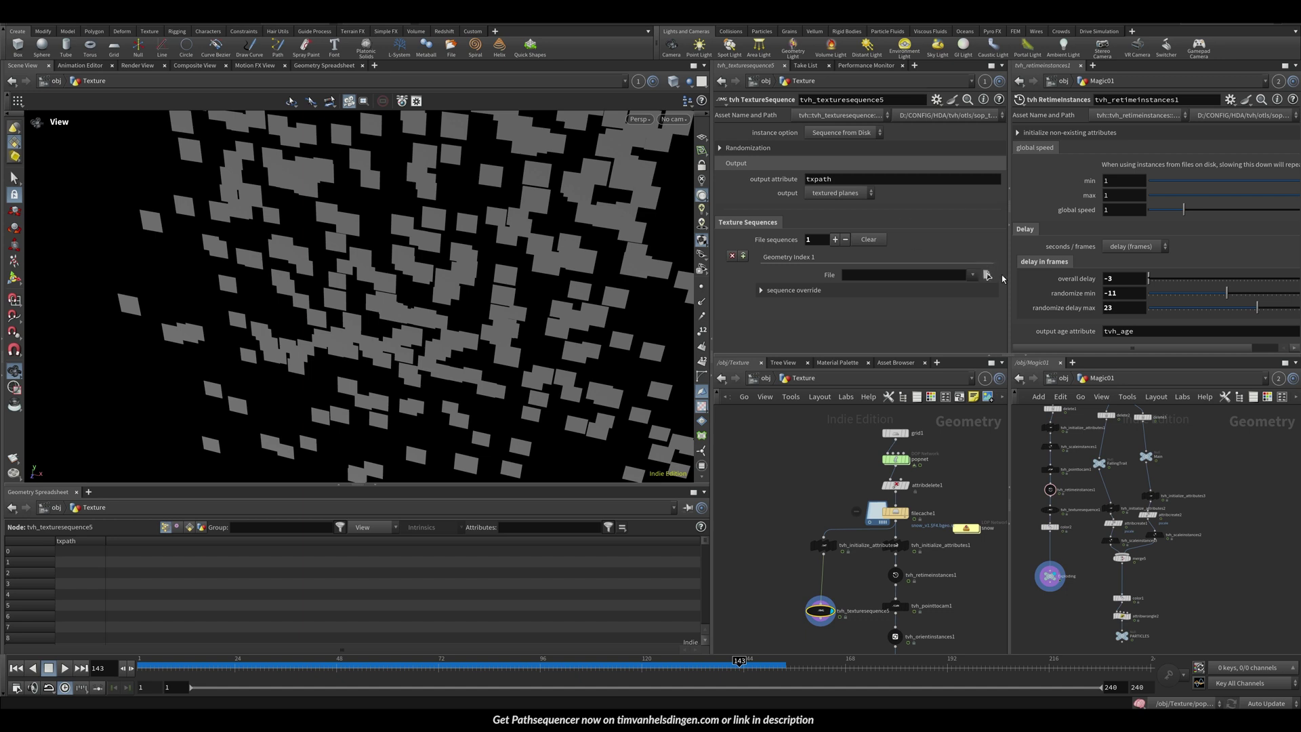
click(868, 239)
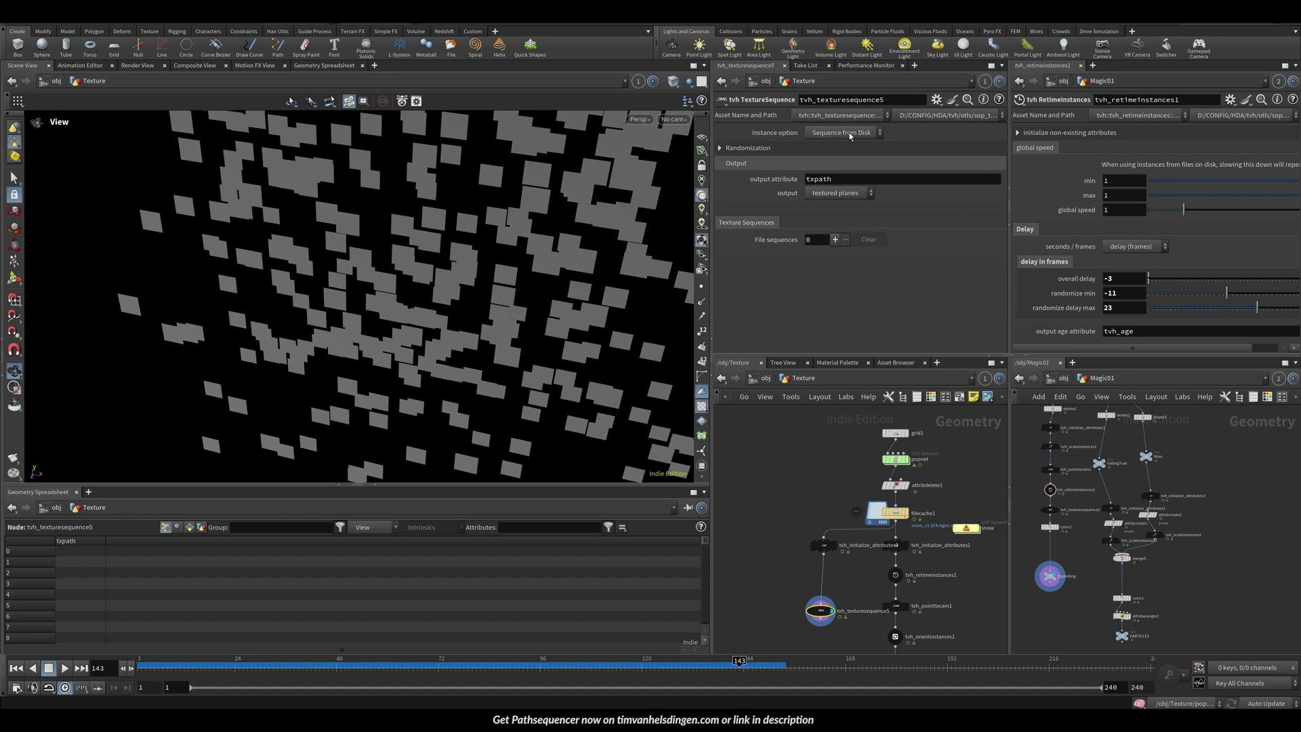
click(841, 133)
click(846, 160)
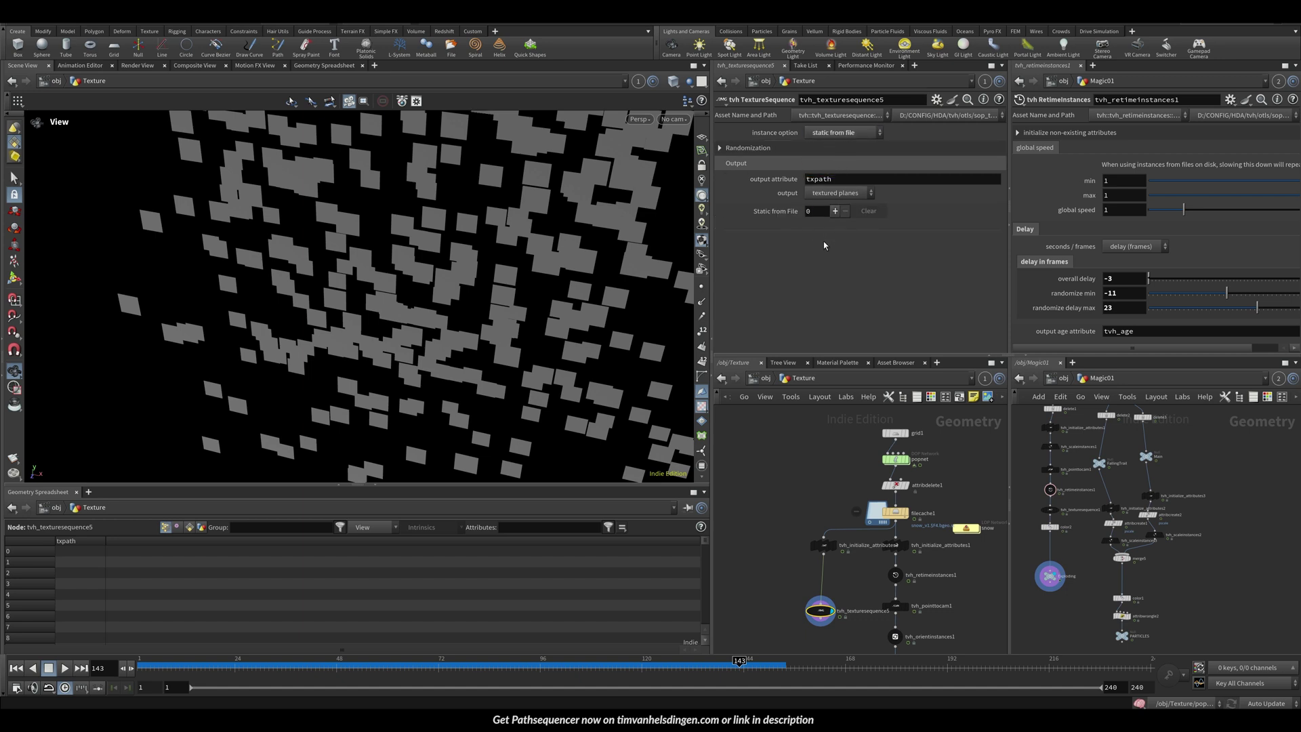
click(835, 211)
click(987, 247)
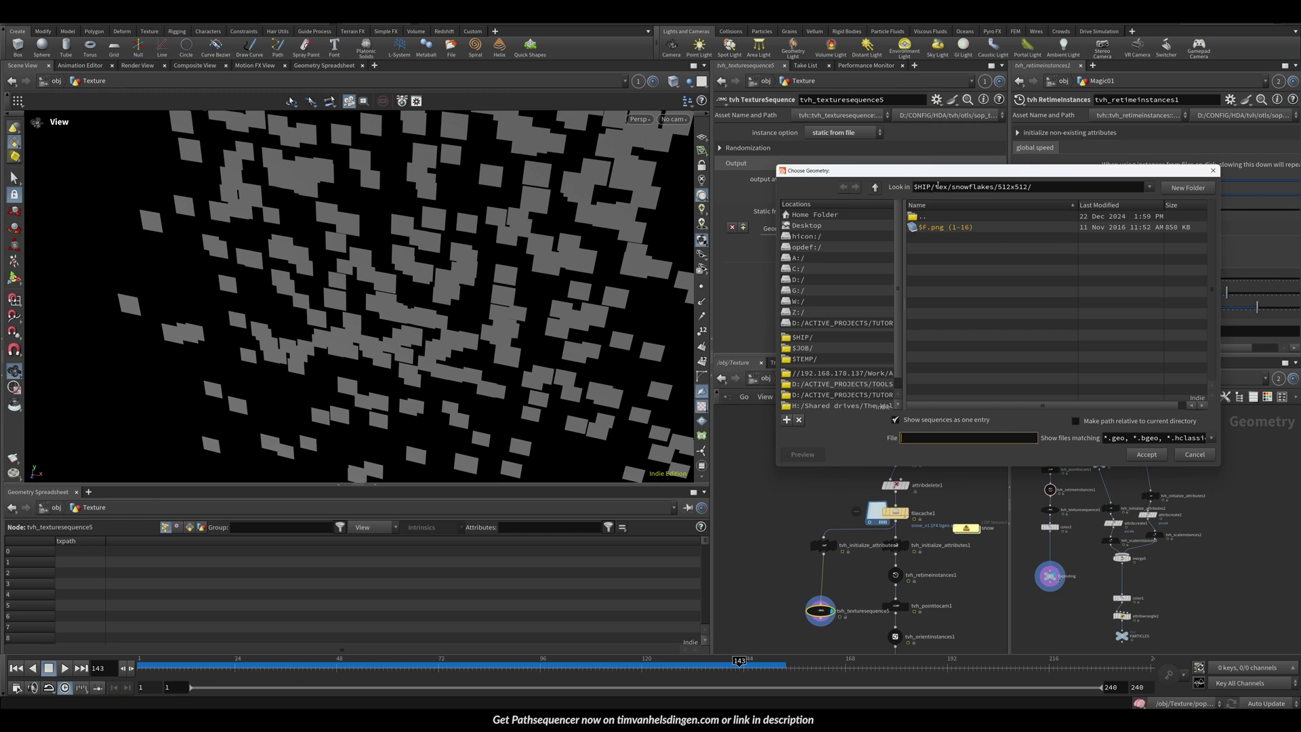
click(1211, 170)
Set the texture instances to static from folder using $HIP/tex/snowflakes/512x512/, and inspect the full txpath values in the spreadsheet
click(842, 132)
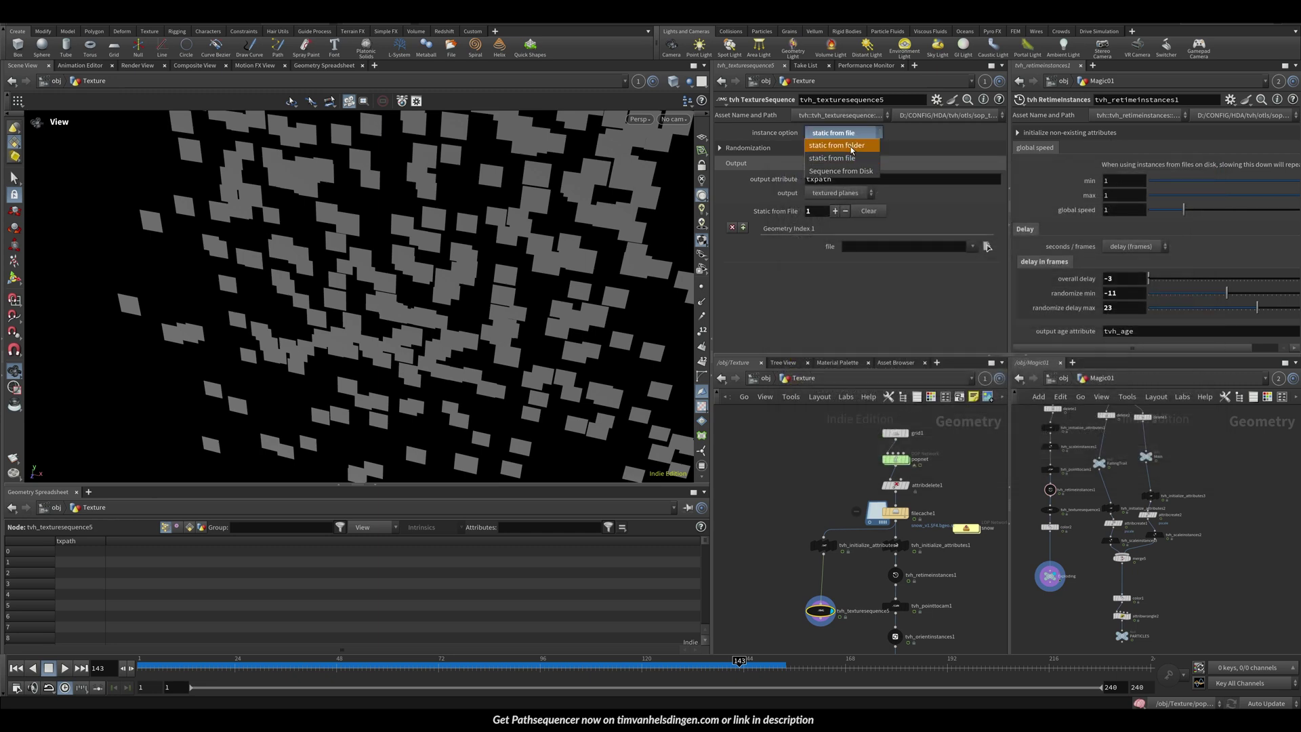
click(840, 146)
click(835, 228)
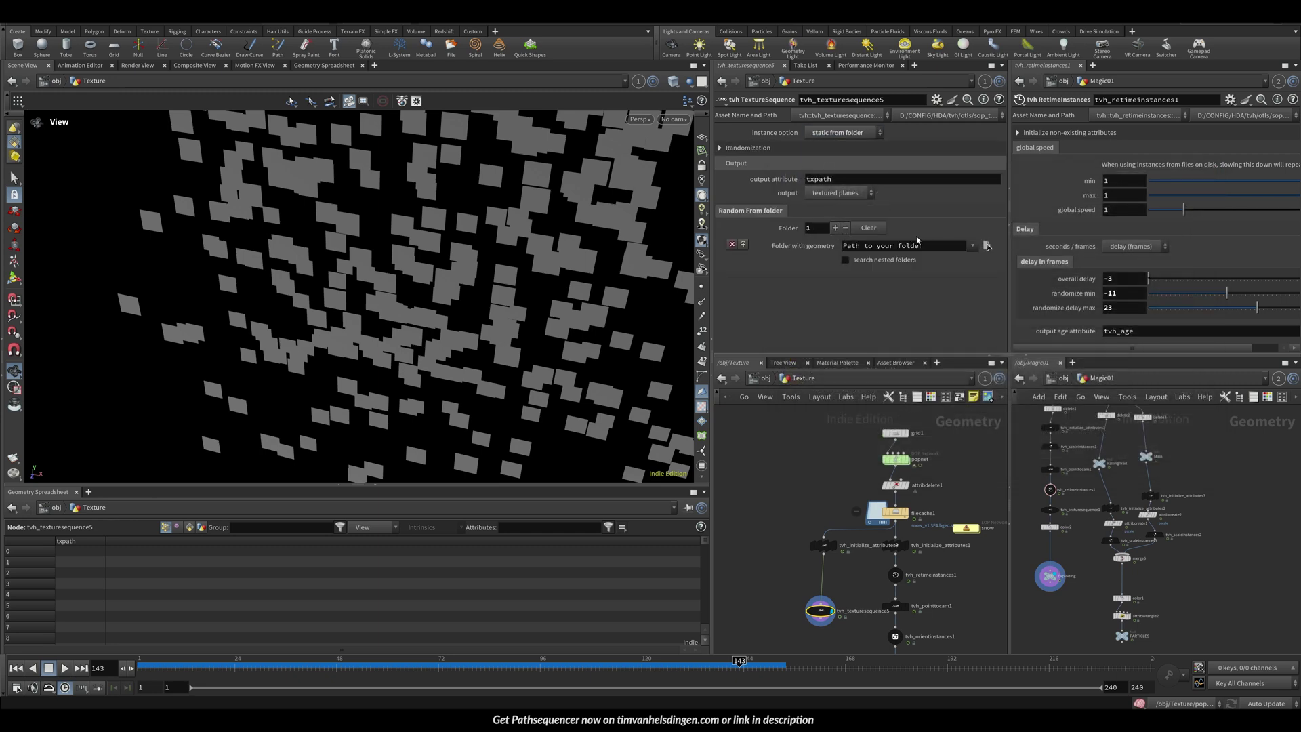
click(987, 247)
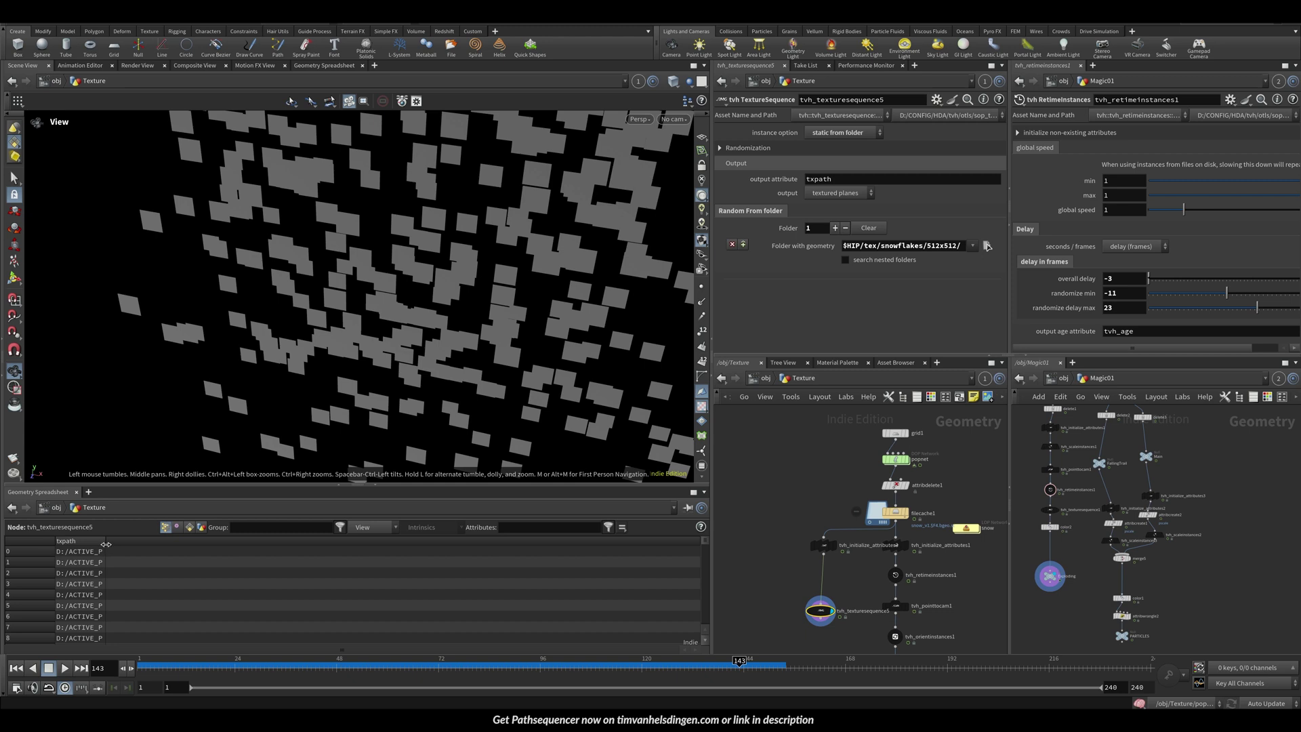
drag(113, 543, 528, 562)
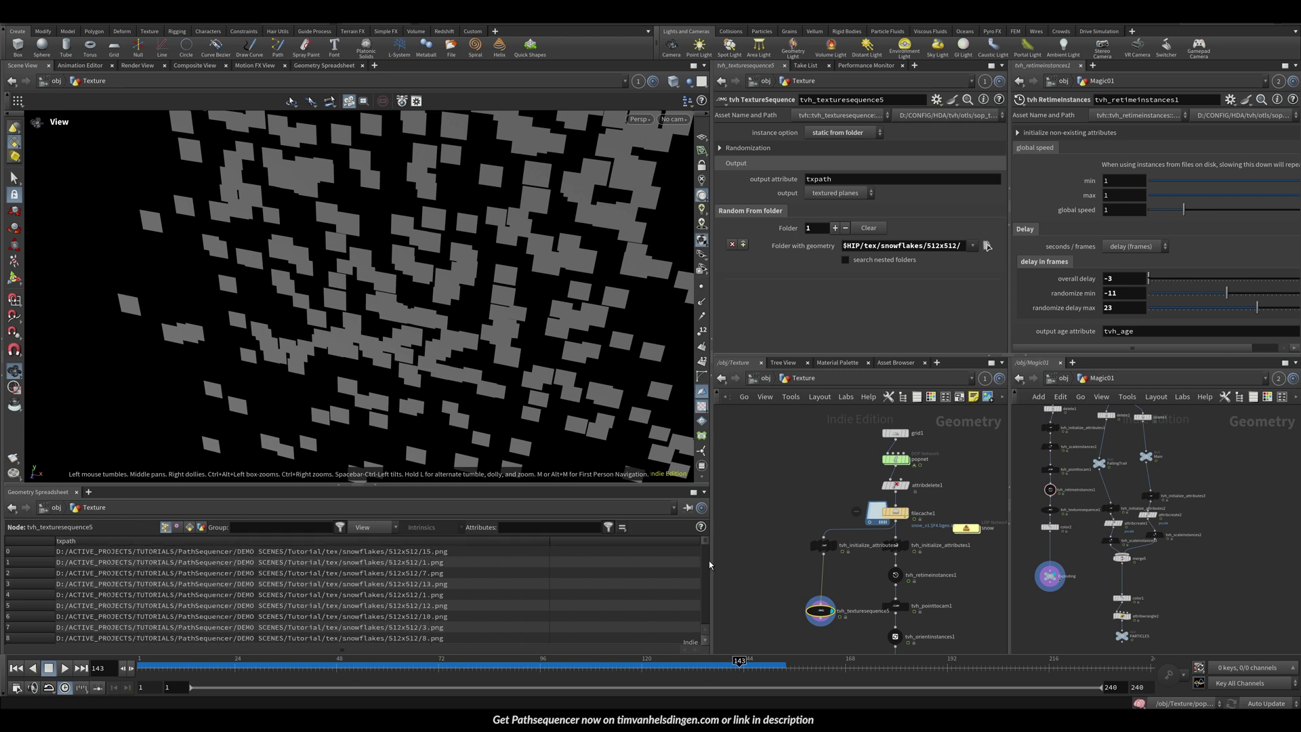
drag(704, 544, 704, 630)
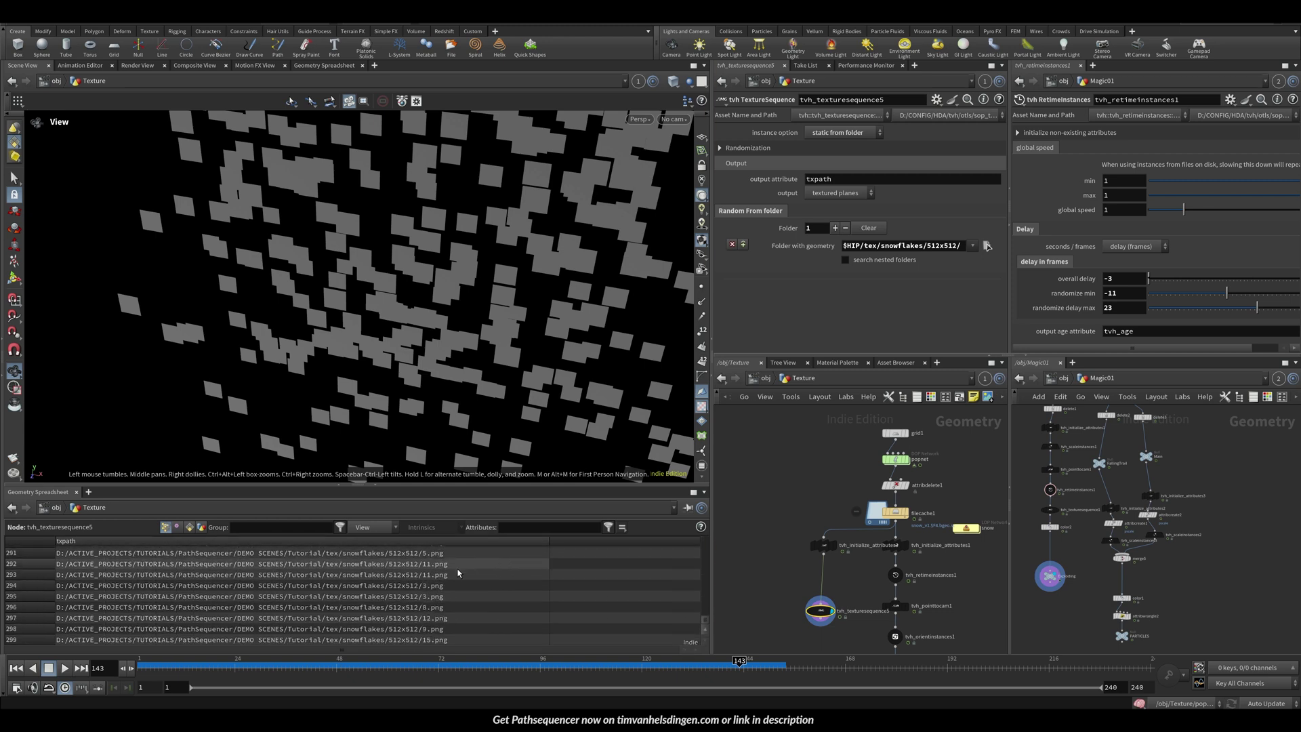
Set the new Initialize Attributes node's global seed to 5, save the scene, and return to the texture sequence node
click(825, 547)
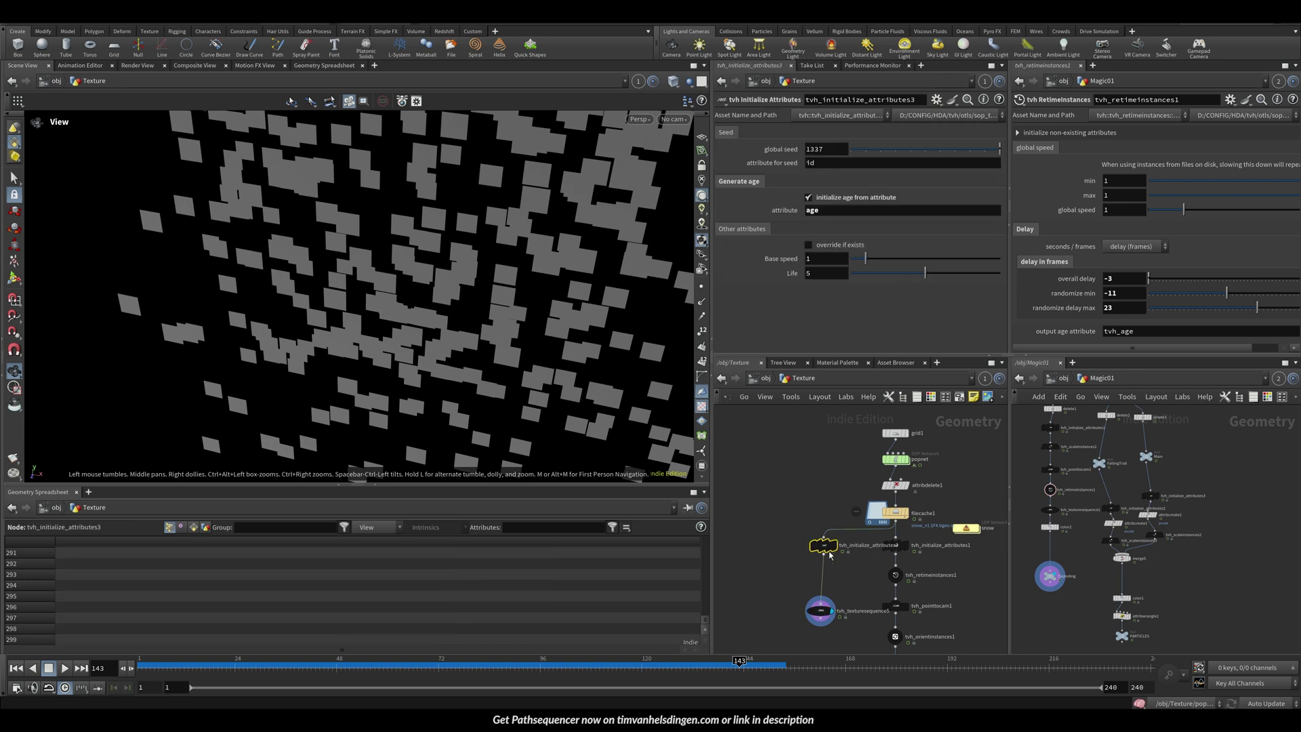
drag(855, 154, 893, 153)
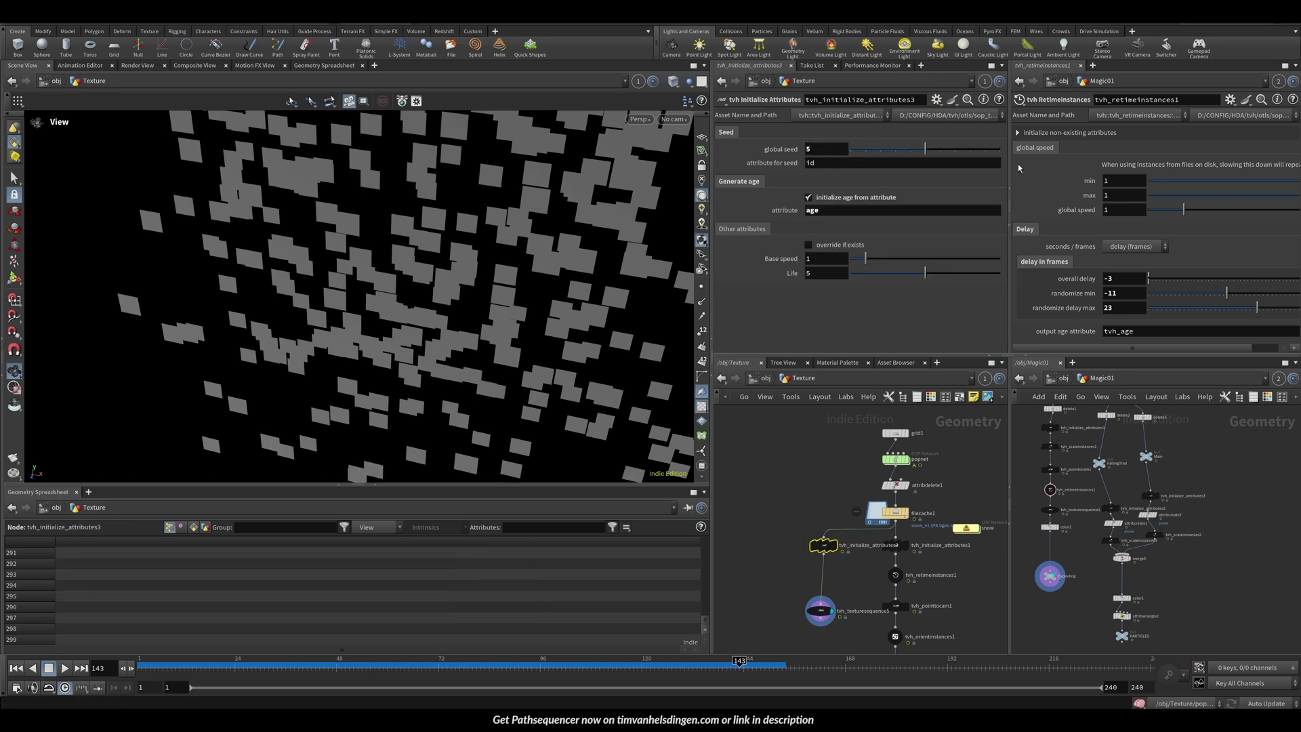
key(ctrl+s)
click(829, 610)
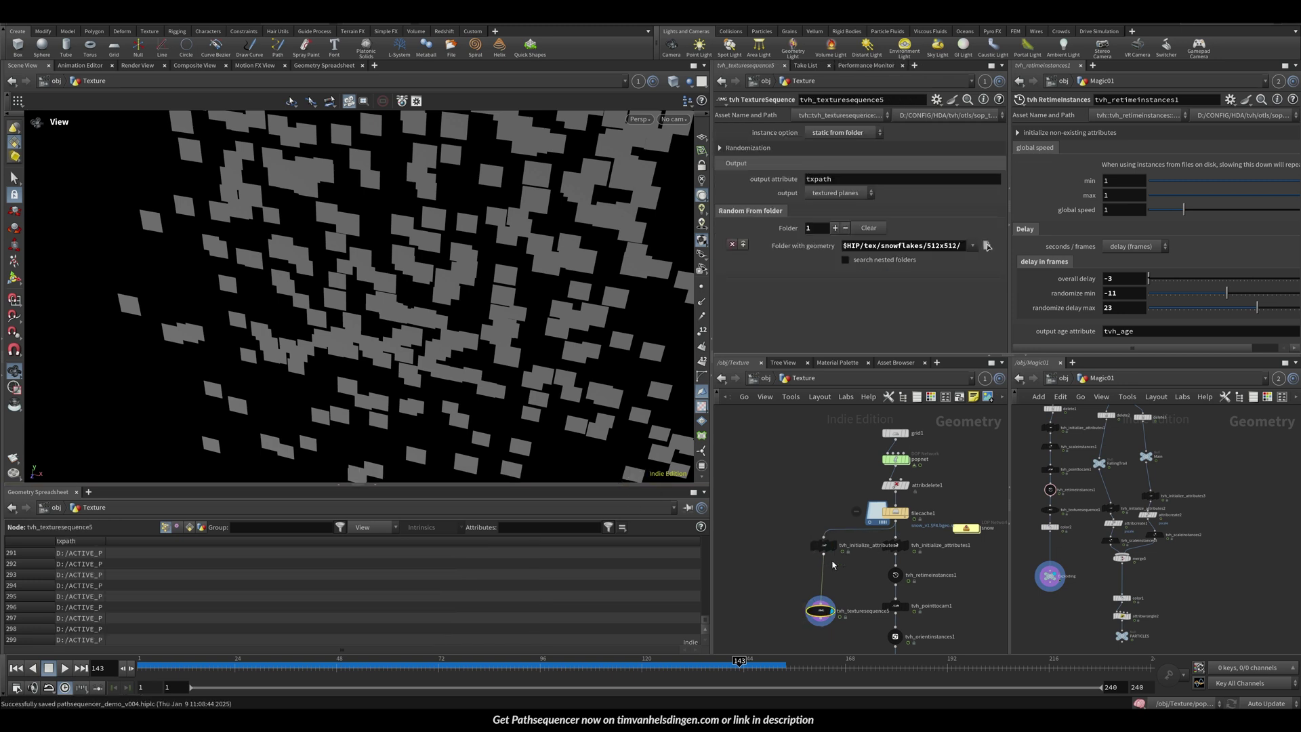
Look through cam1, lock the camera to the view, and reframe the planes
middle_drag(832, 564, 850, 485)
click(673, 118)
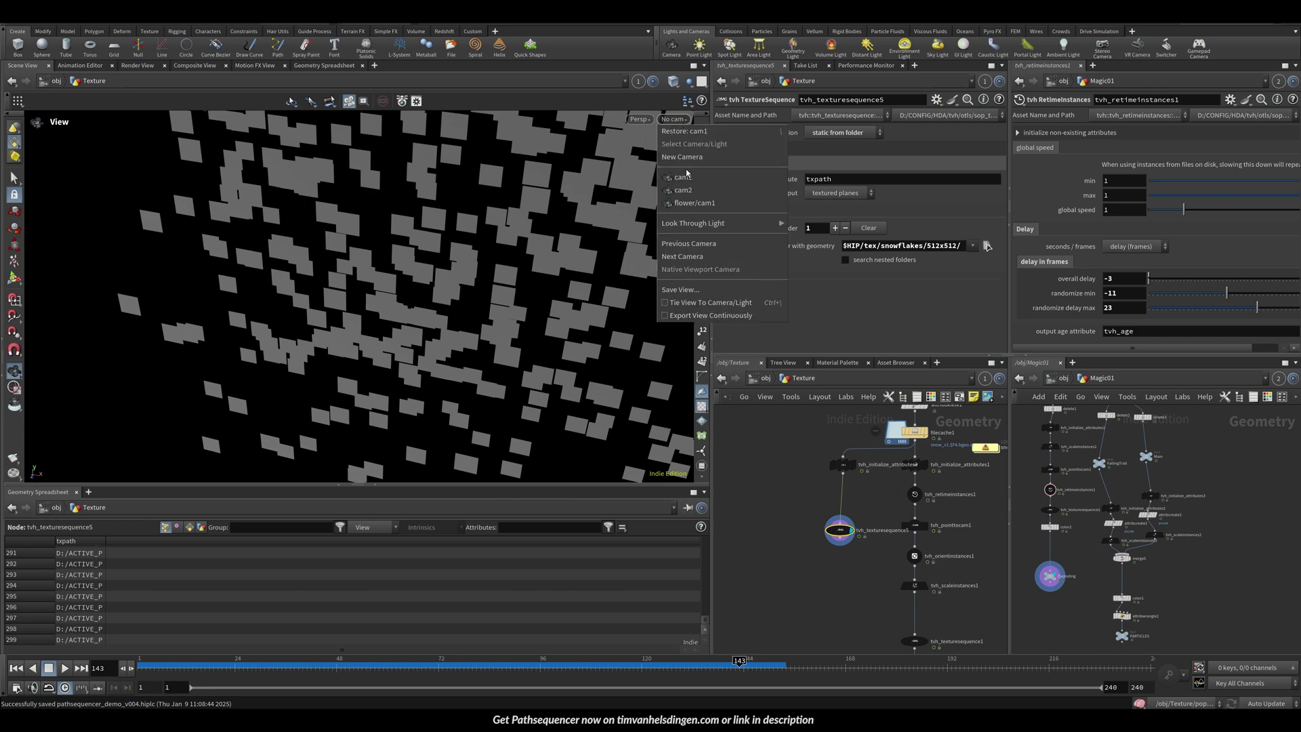
click(683, 190)
click(675, 118)
click(683, 177)
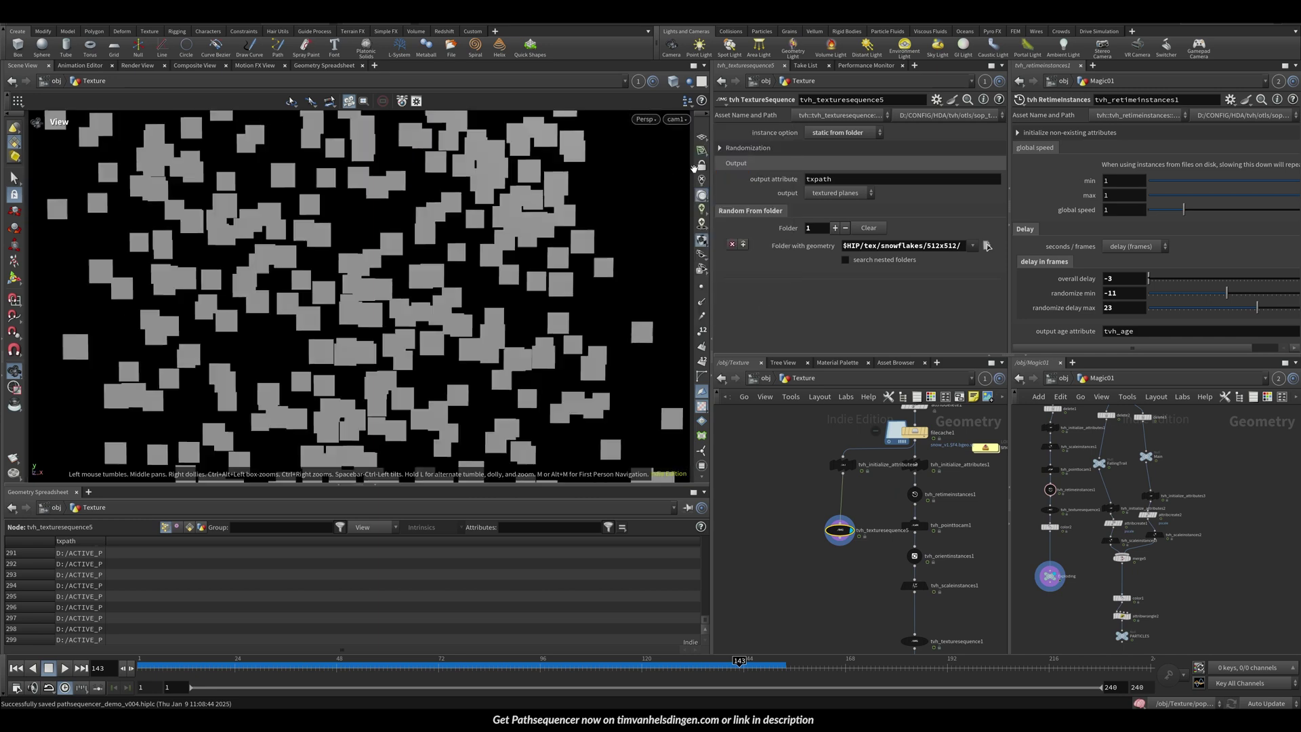
click(702, 166)
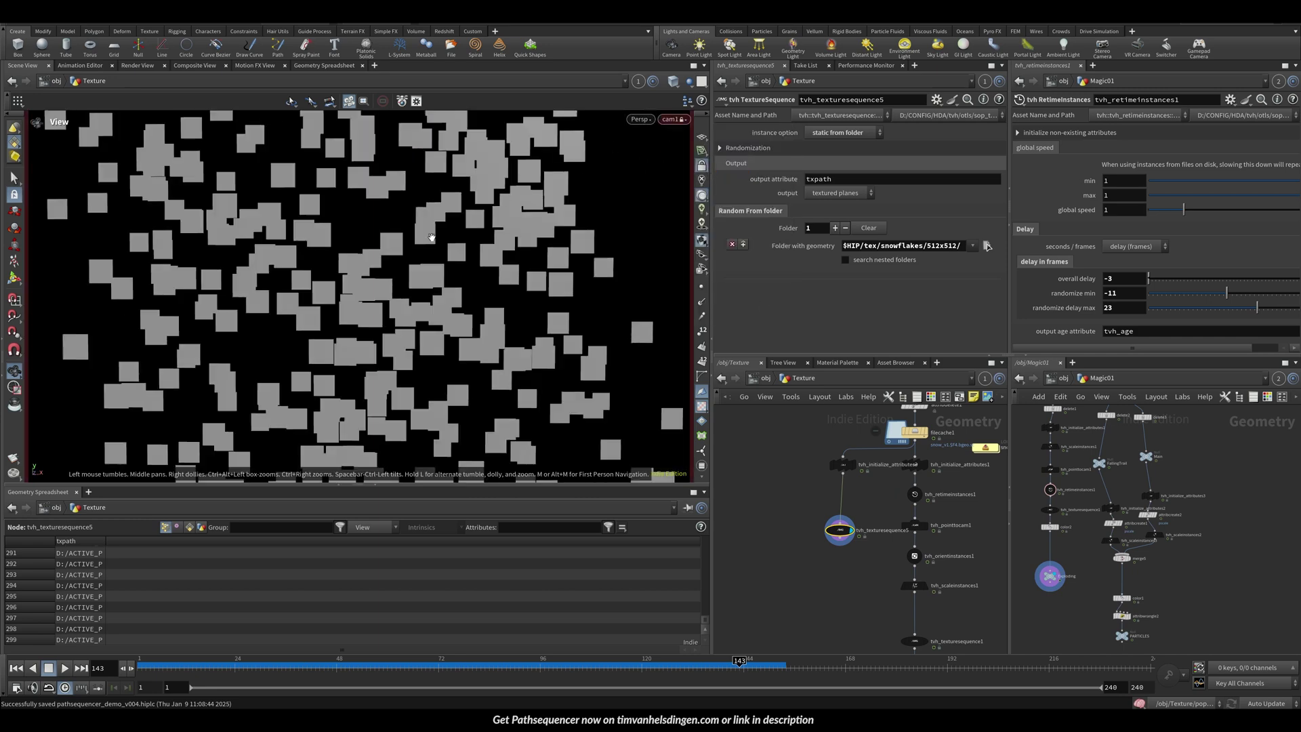
drag(432, 237, 400, 334)
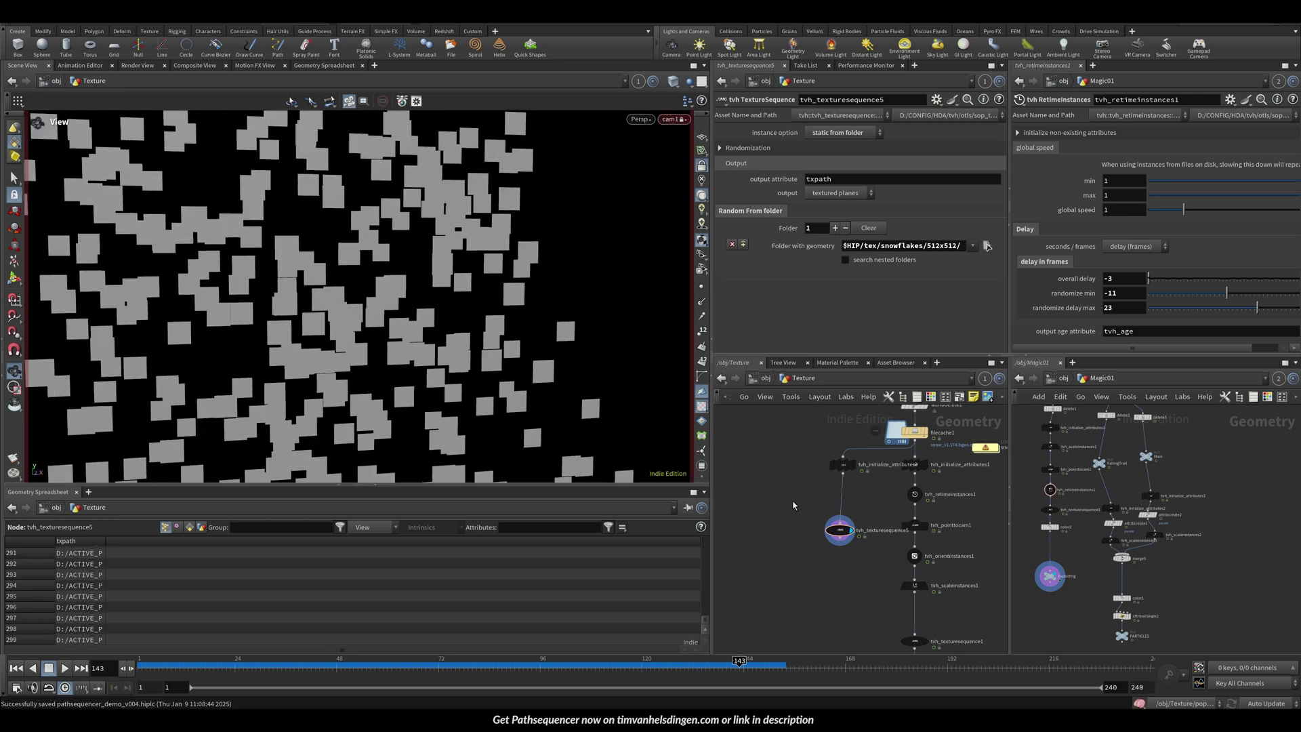
Insert a tvh PointToCam node between the new Initialize Attributes and TextureSequence nodes
key(Tab)
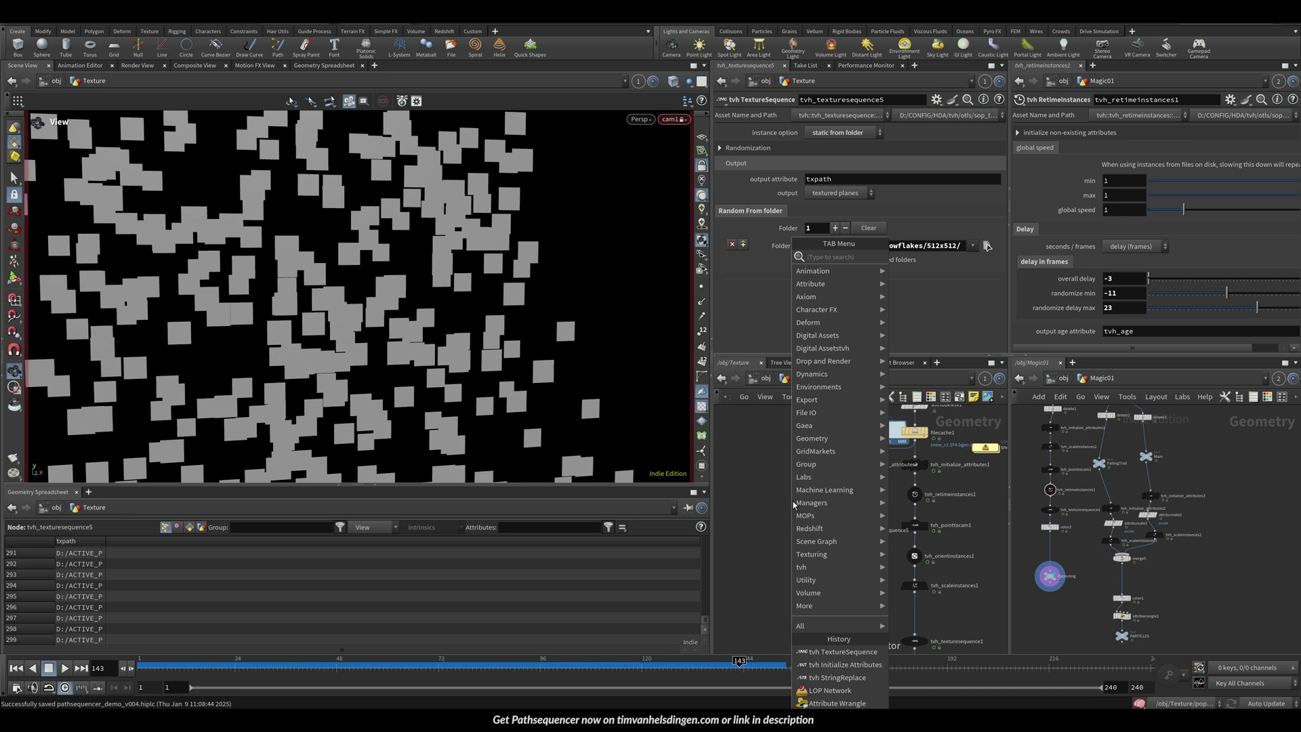
text(tgg)
key(BackSpace)
key(BackSpace)
key(BackSpace)
text(tvhs)
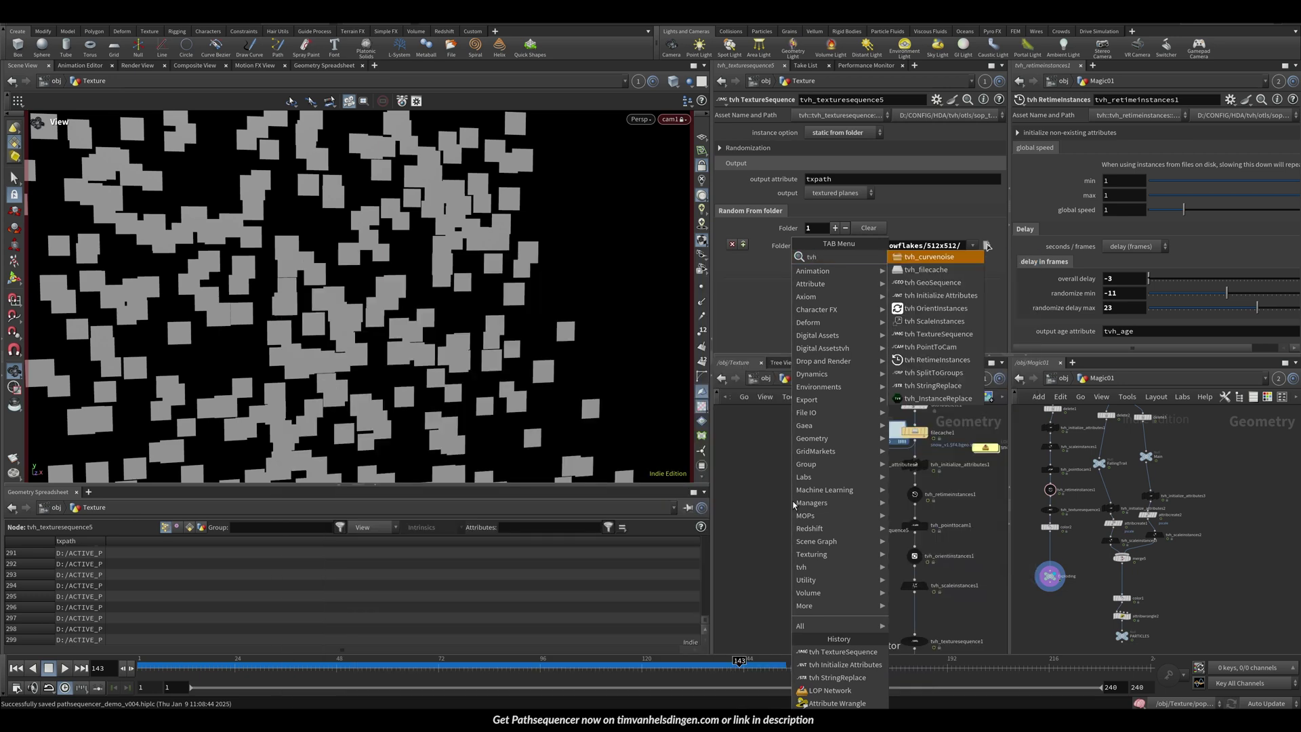
key(Return)
click(834, 506)
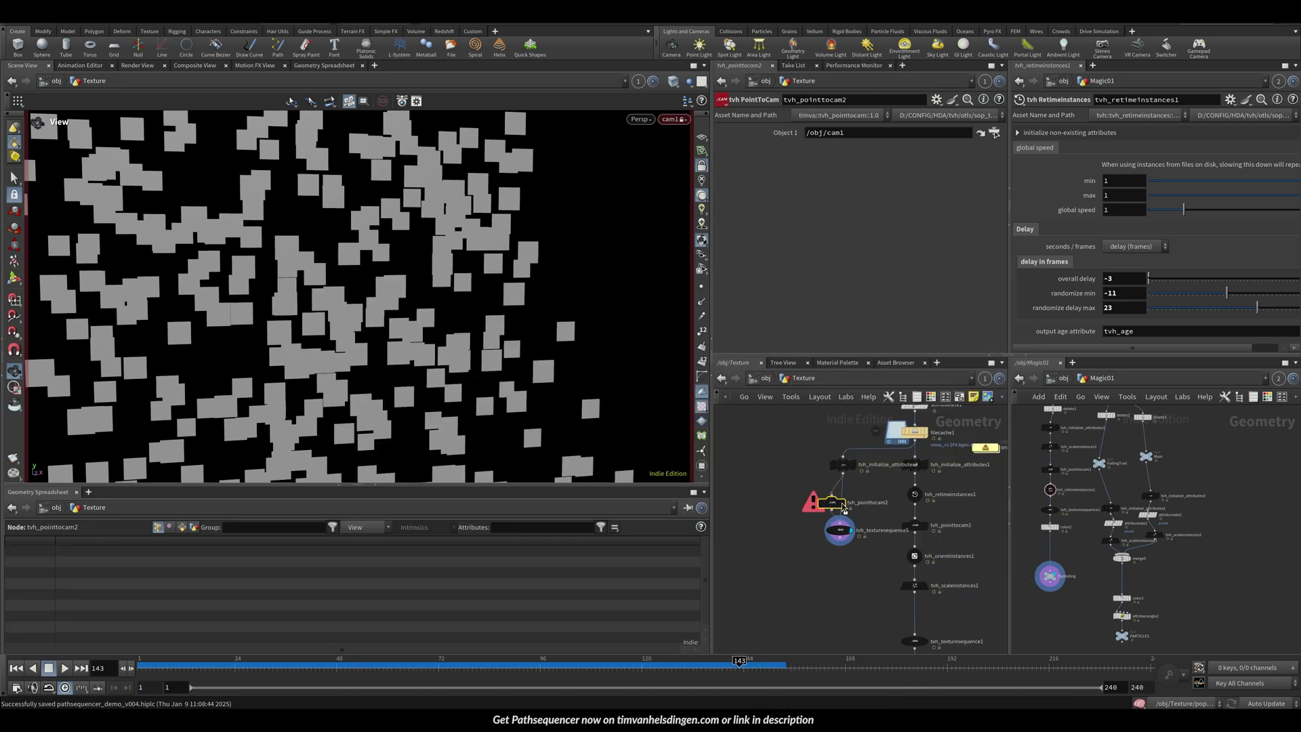
drag(841, 502, 835, 499)
Try cam2 as the PointToCam target, look through cam2, and return both the view and the target to cam1
click(994, 134)
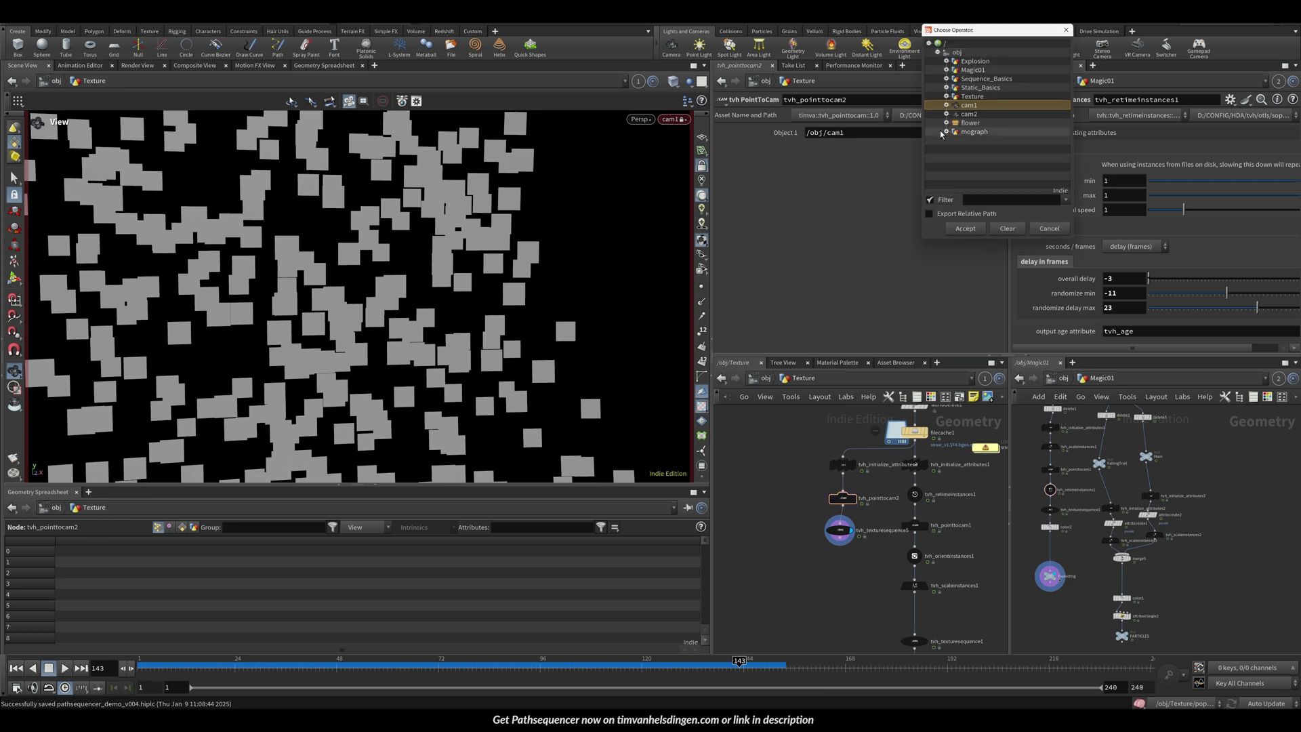
double_click(969, 115)
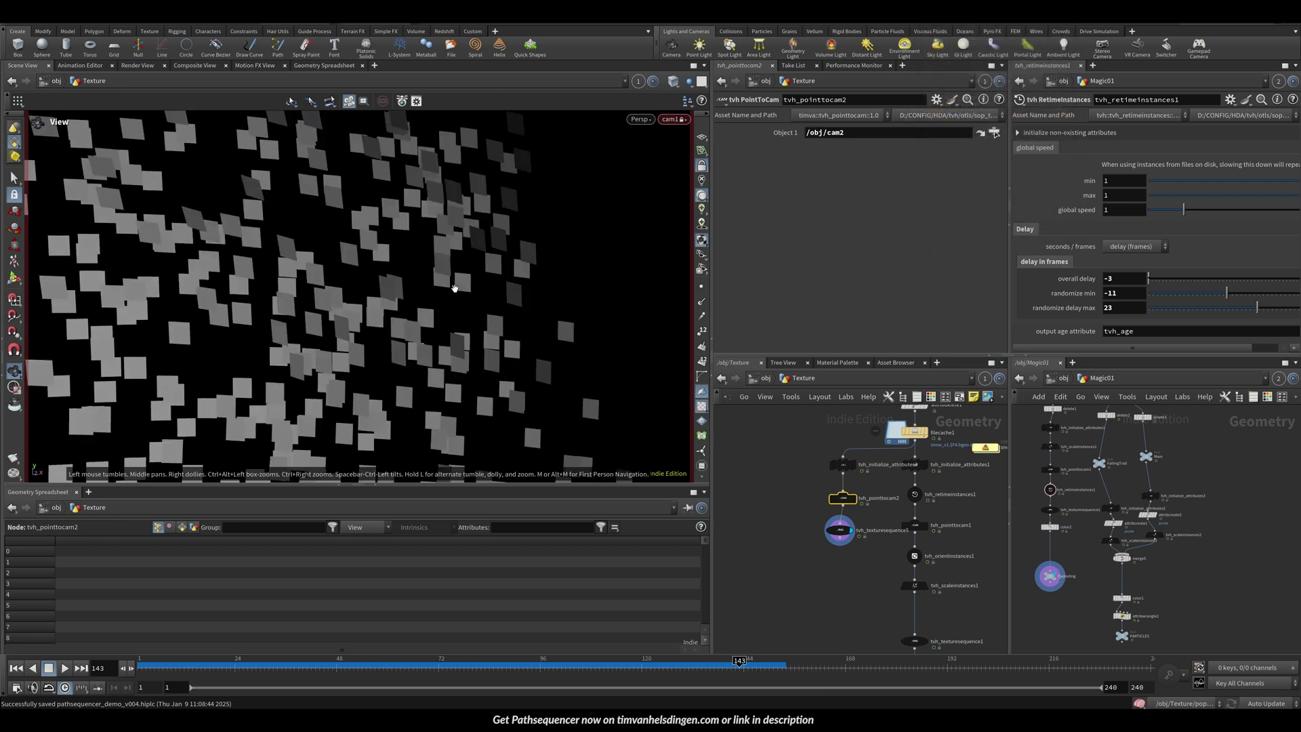
click(659, 119)
click(683, 190)
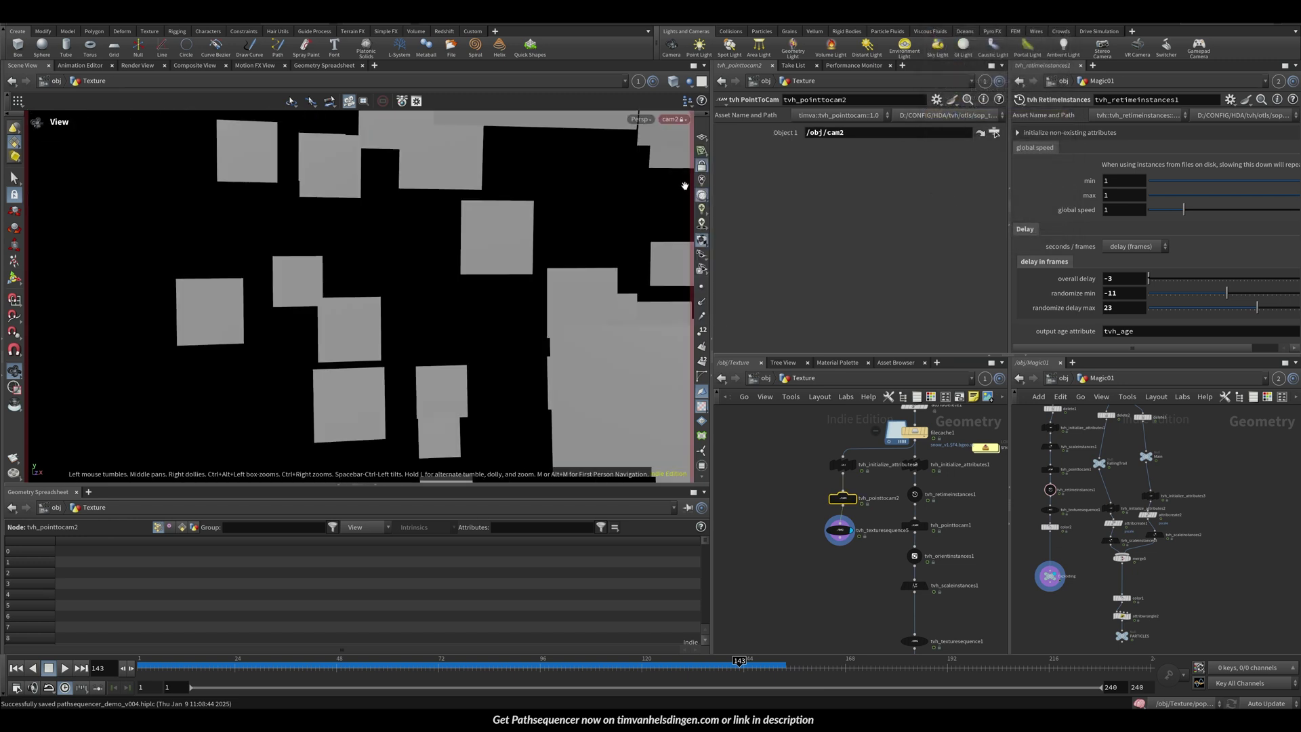
click(677, 120)
click(684, 177)
click(993, 132)
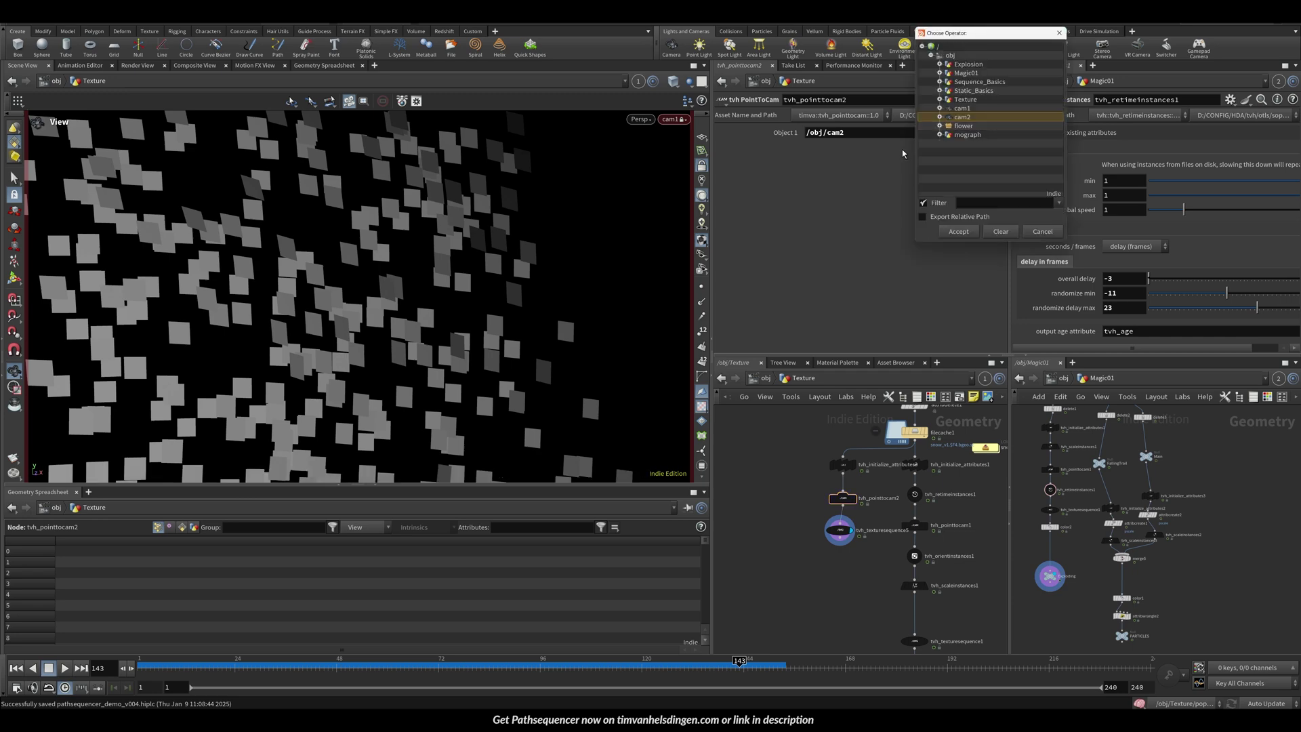
double_click(962, 108)
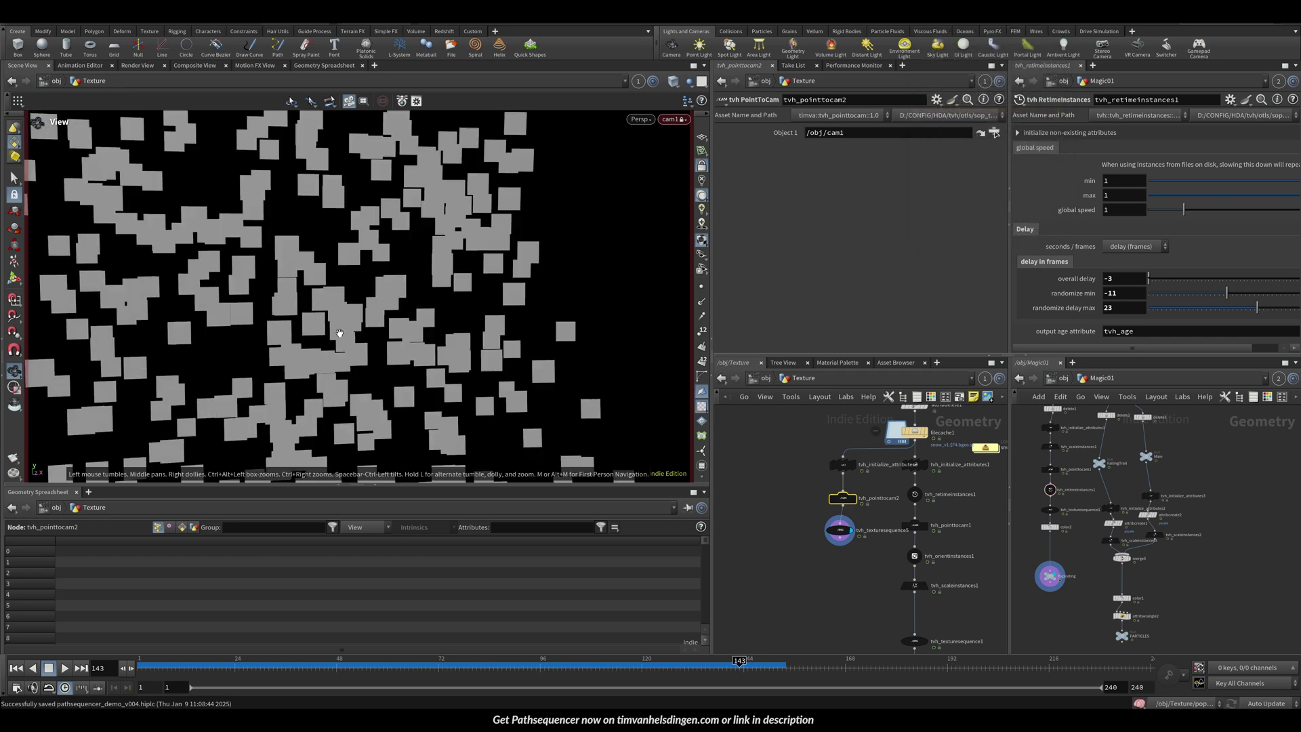
Move cam1 around the snow planes to check how they face the camera from different angles
drag(284, 333, 346, 306)
right_drag(408, 278, 354, 321)
middle_drag(311, 282, 263, 244)
right_drag(263, 244, 297, 266)
middle_drag(298, 267, 352, 332)
middle_drag(514, 292, 280, 248)
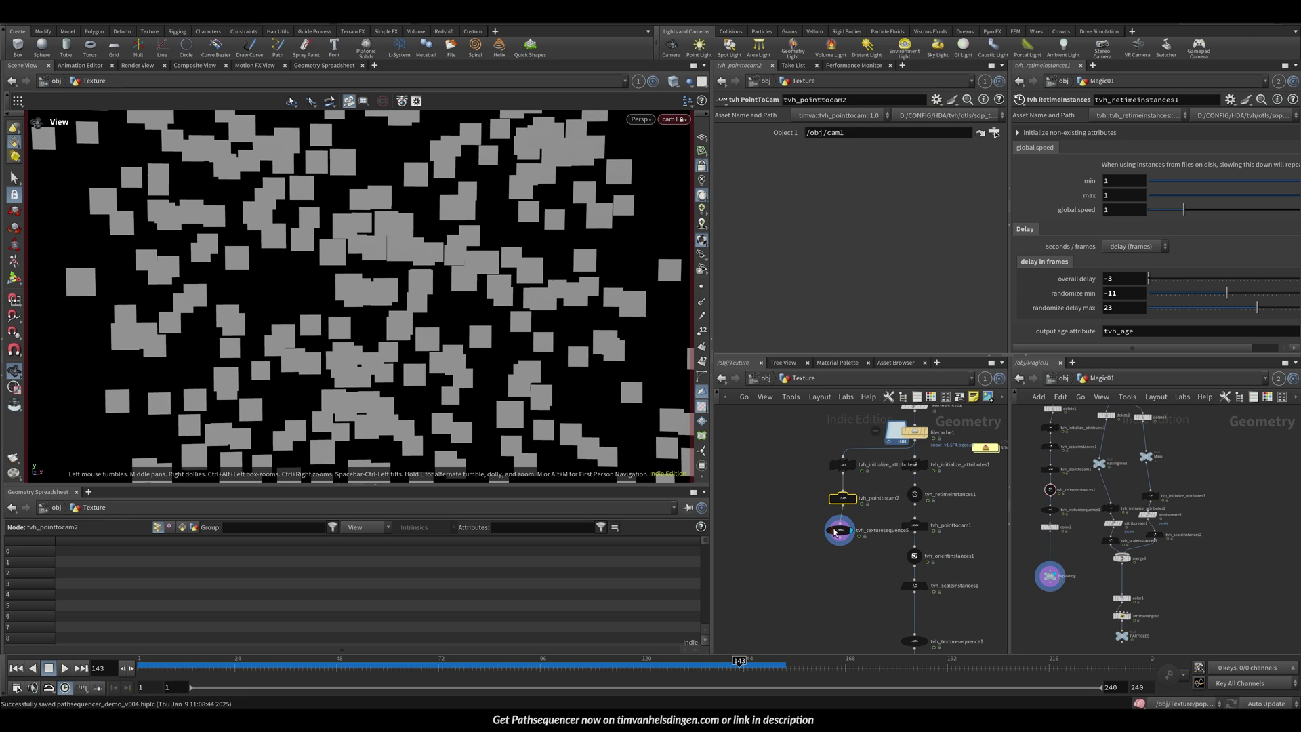
Insert a tvh OrientInstances node between the PointToCam and TextureSequence nodes
drag(834, 532, 838, 548)
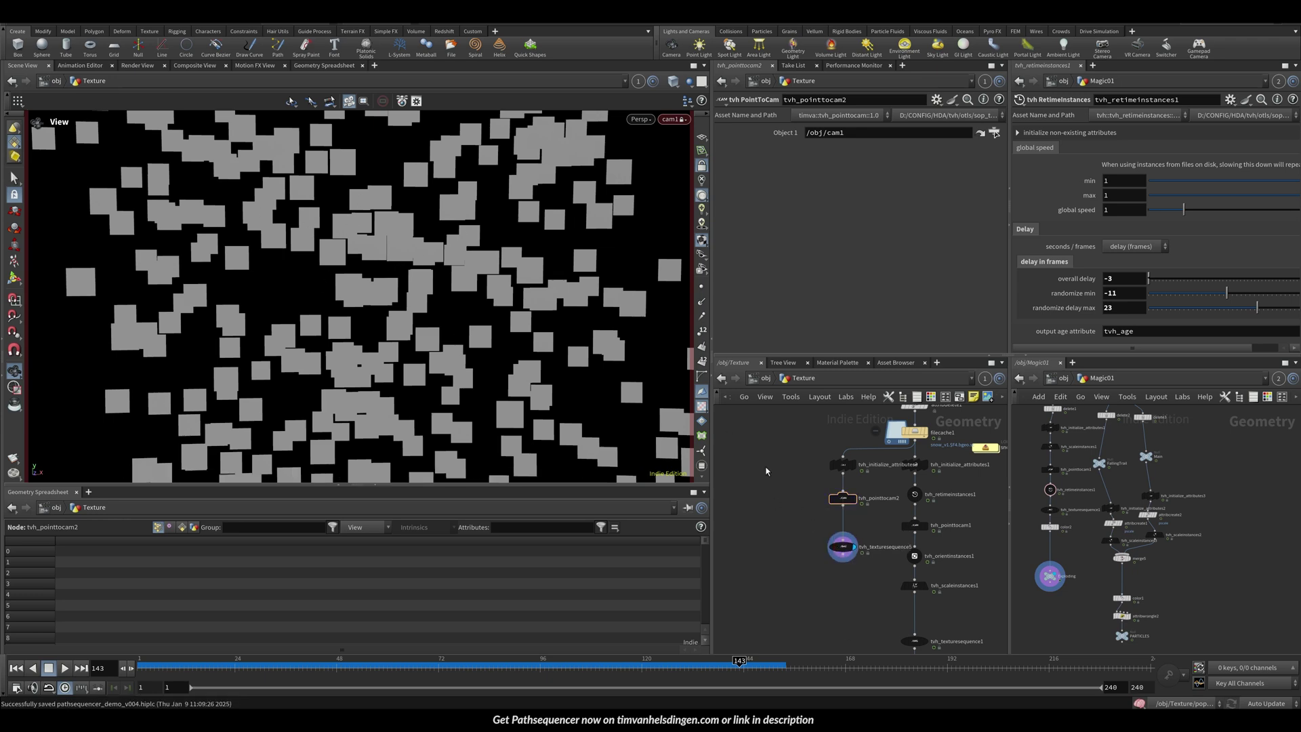
key(Tab)
text(tvh re)
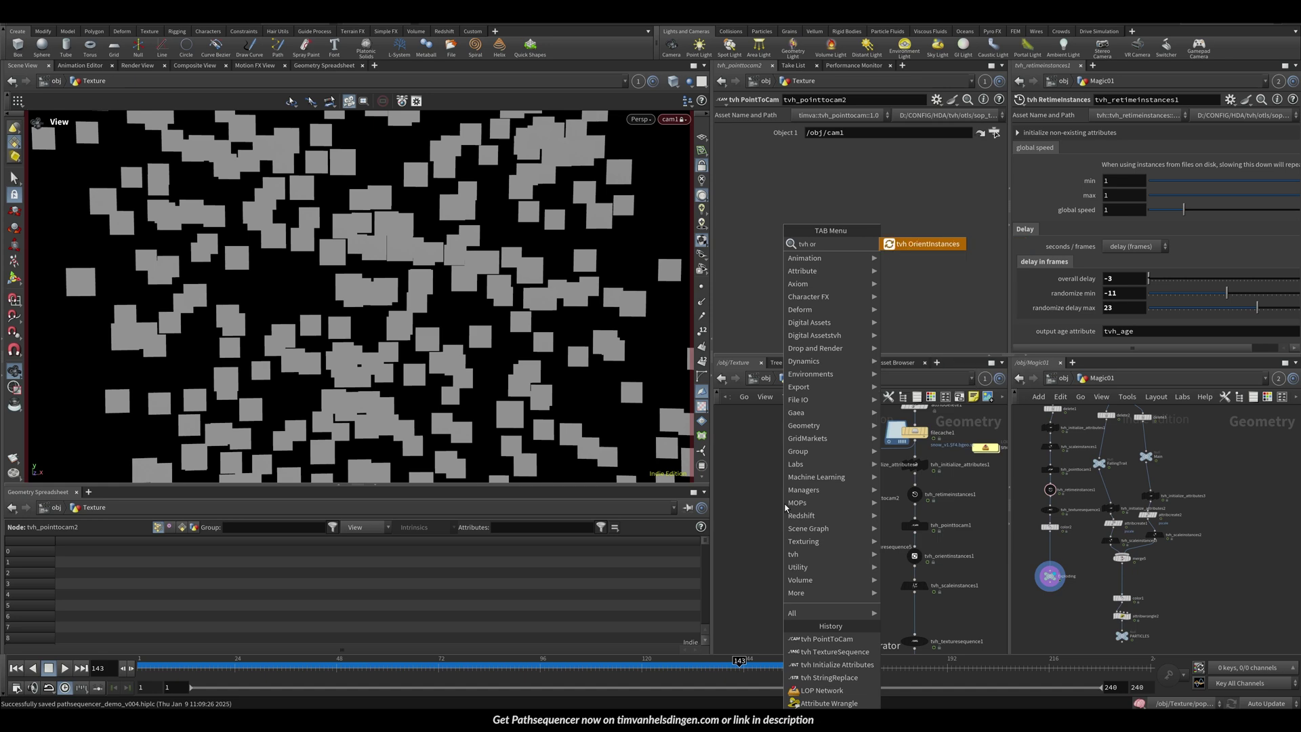
key(Return)
click(840, 530)
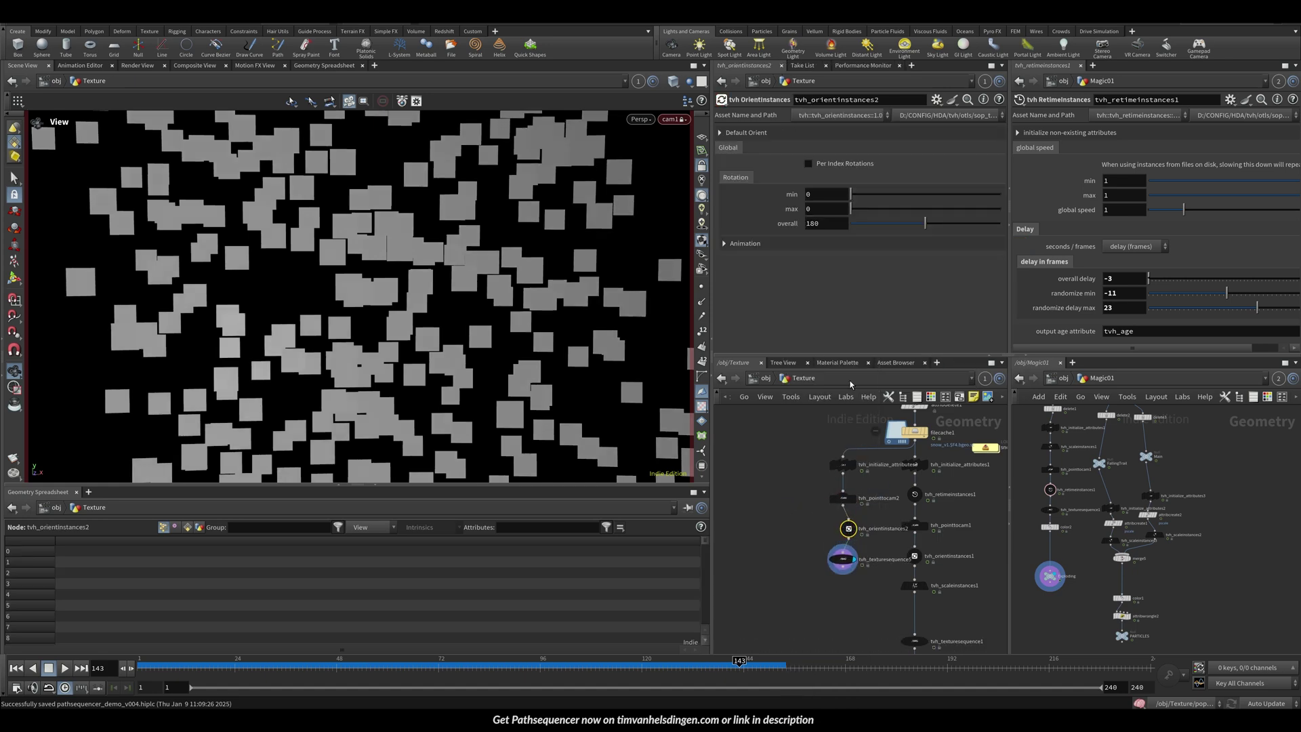
Set the OrientInstances rotation to min 81.9 and max 115.4, with 4.9 rotations per second and a speed min of 0.384
click(807, 246)
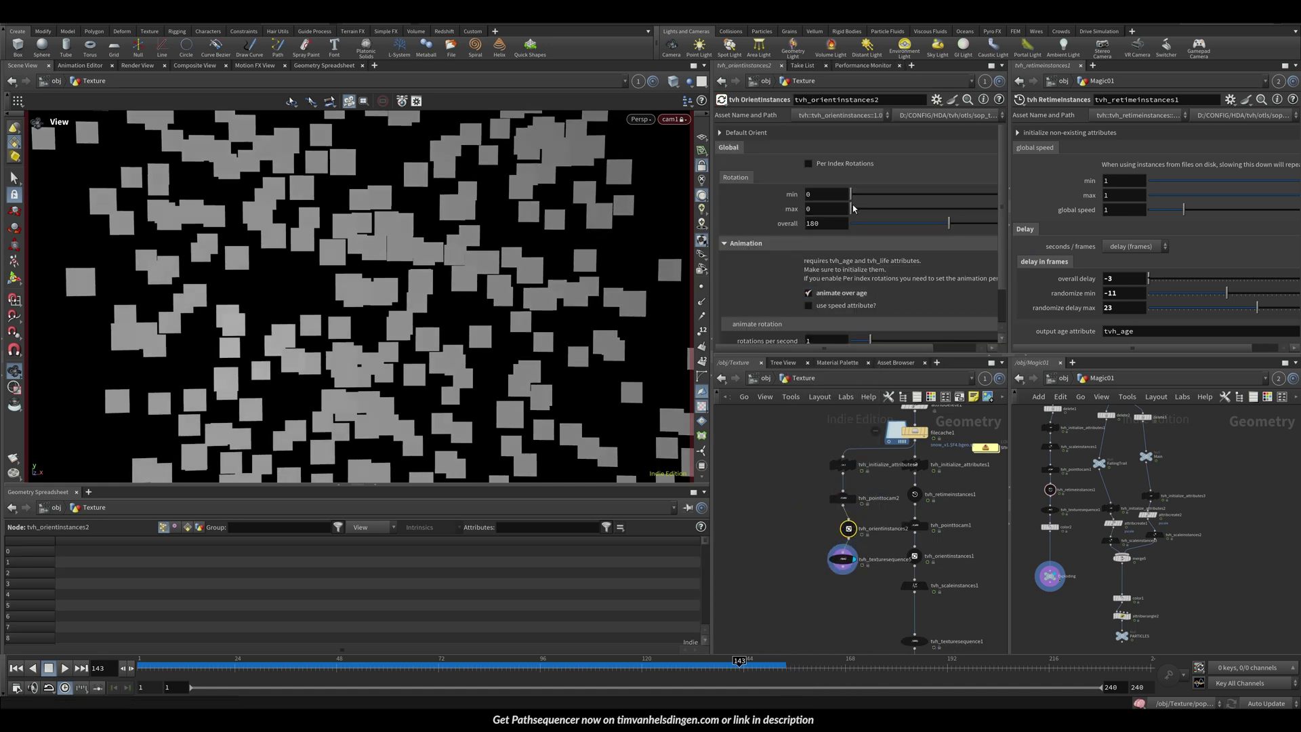
click(913, 209)
click(895, 194)
scroll(870, 261, down, 2)
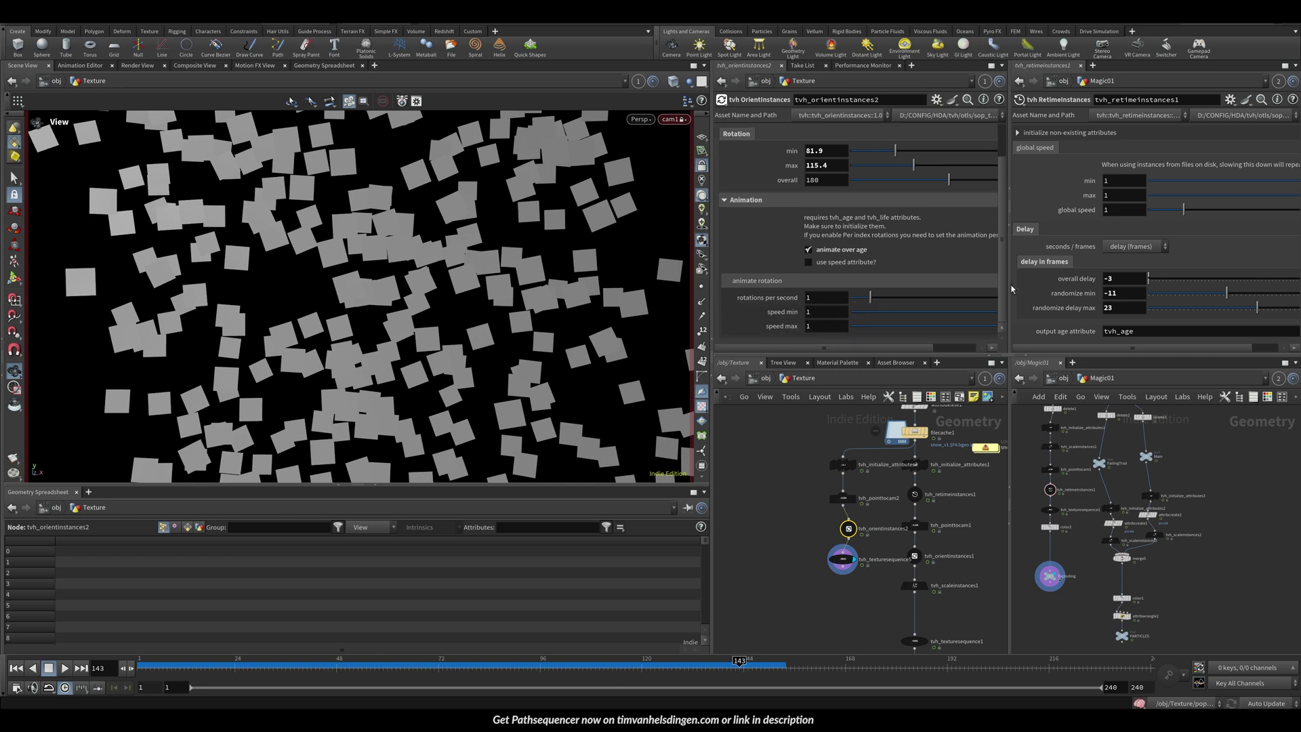
drag(866, 298, 946, 297)
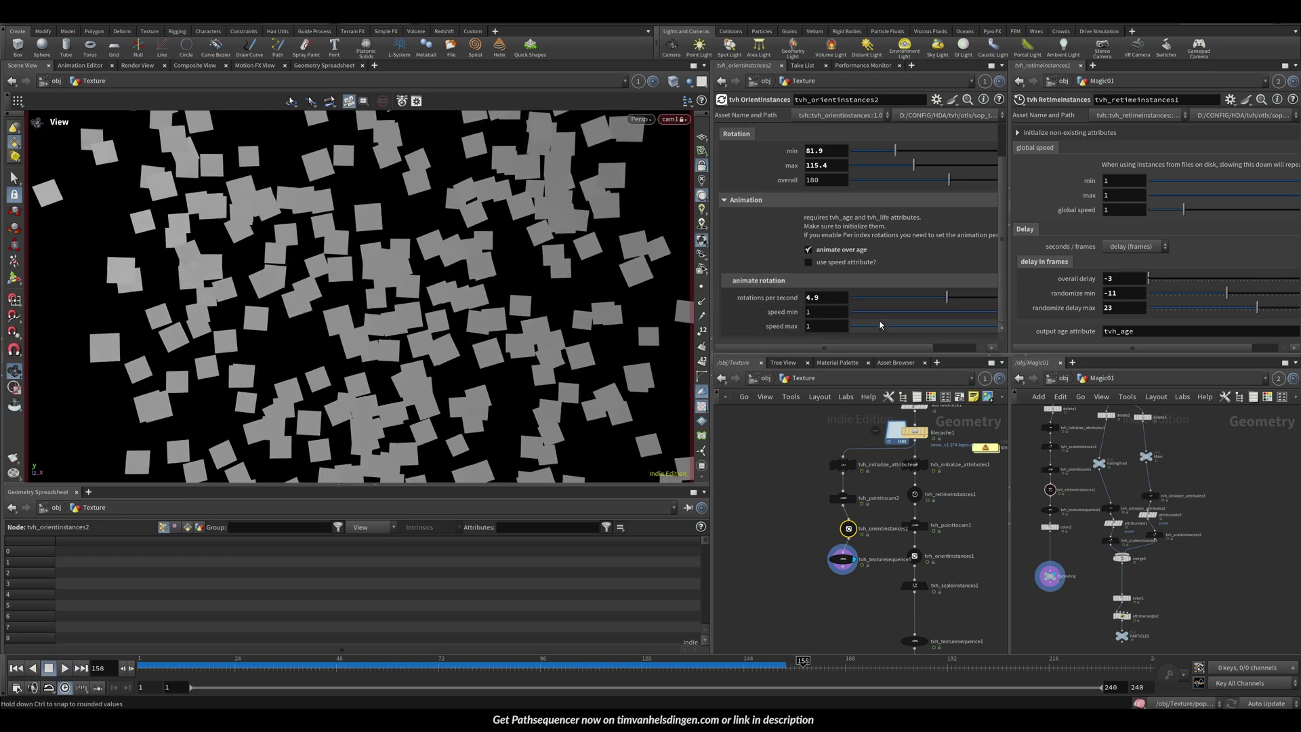
Insert a tvh RetimeInstances node between the PointToCam and OrientInstances nodes
key(Tab)
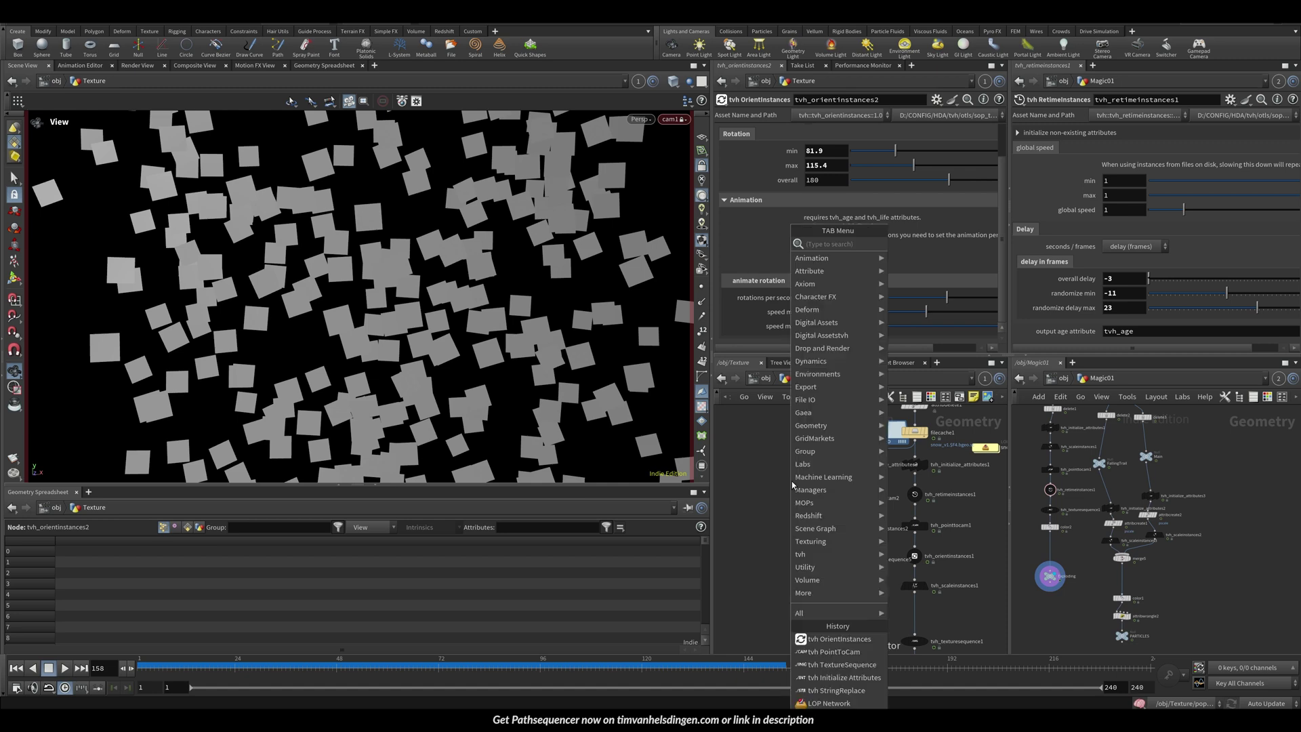
text(retime)
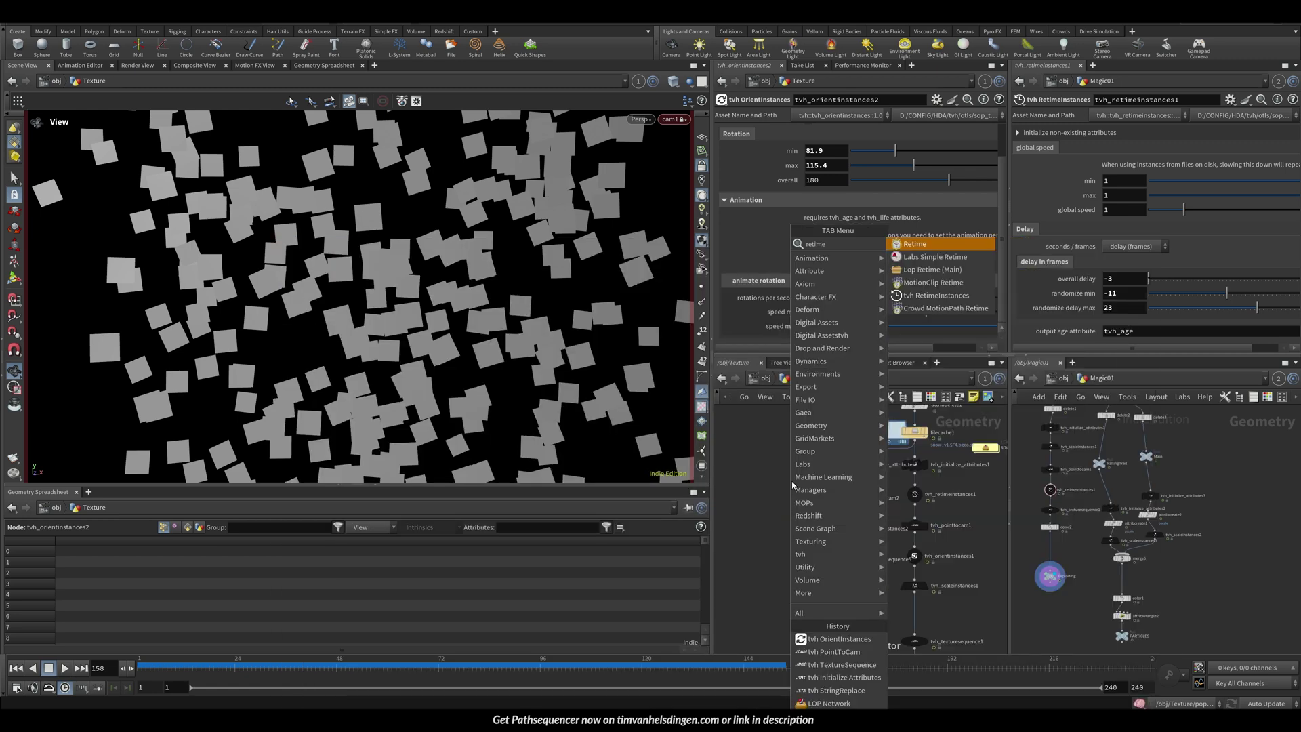
text(in)
key(Return)
click(815, 516)
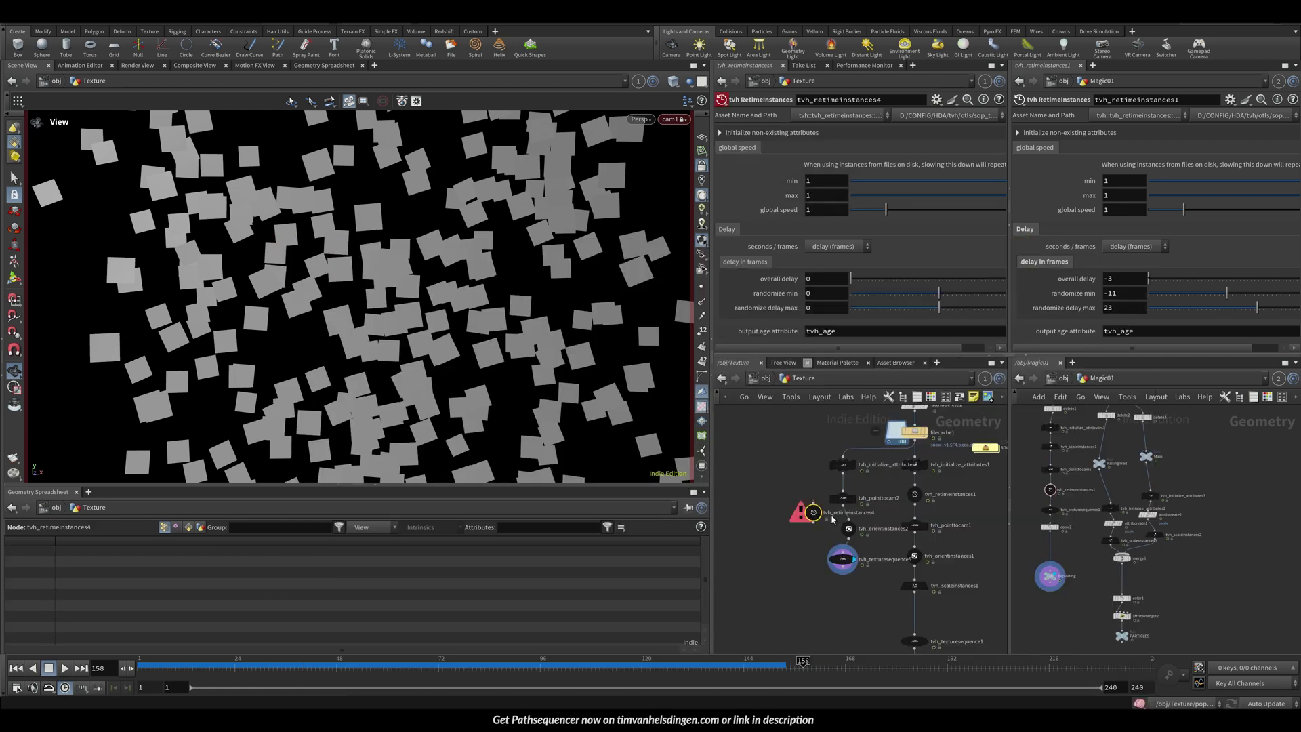
drag(818, 514, 846, 518)
click(804, 529)
Set the RetimeInstances global speed min to 0.489 and play the animation to check the varied timing
key(Up)
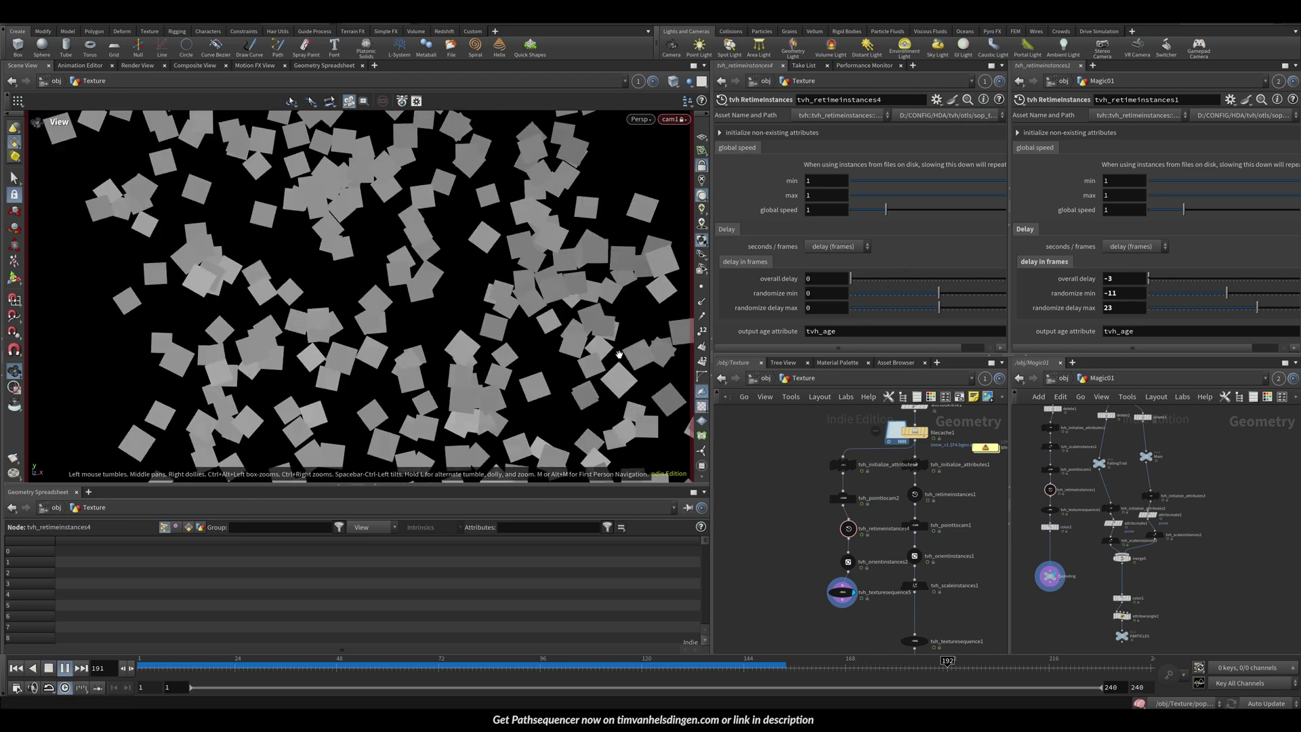
key(Up)
click(937, 180)
key(Up)
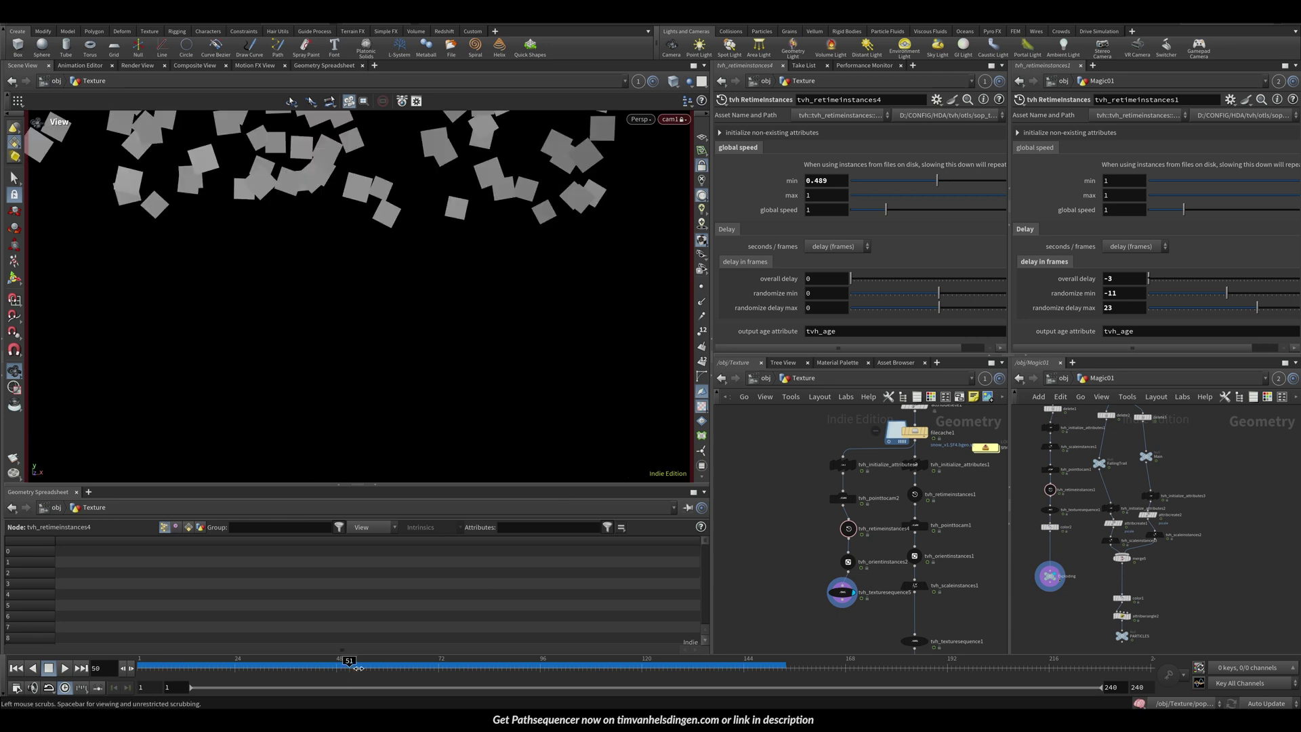
key(Up)
Insert a tvh ScaleInstances node with a global pscale of 0.72 between the RetimeInstances and OrientInstances nodes
key(Tab)
text(tvh)
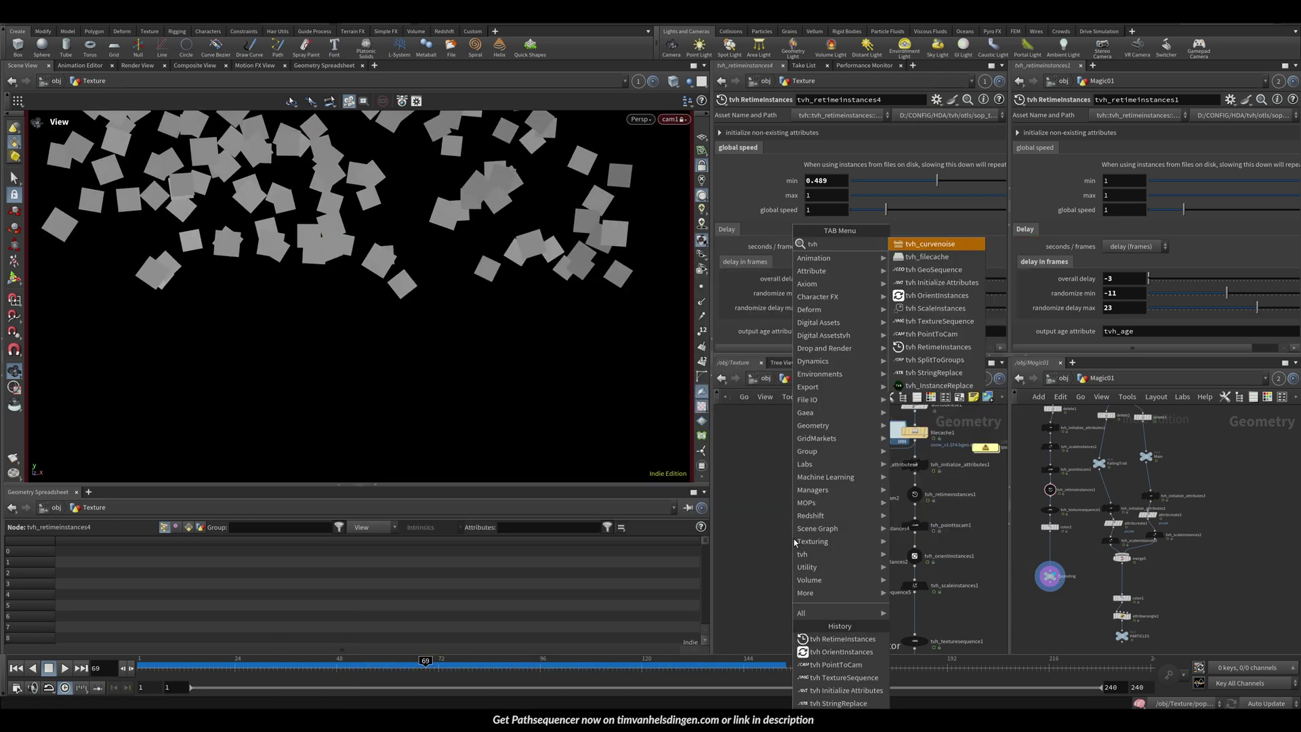
key(Return)
click(857, 554)
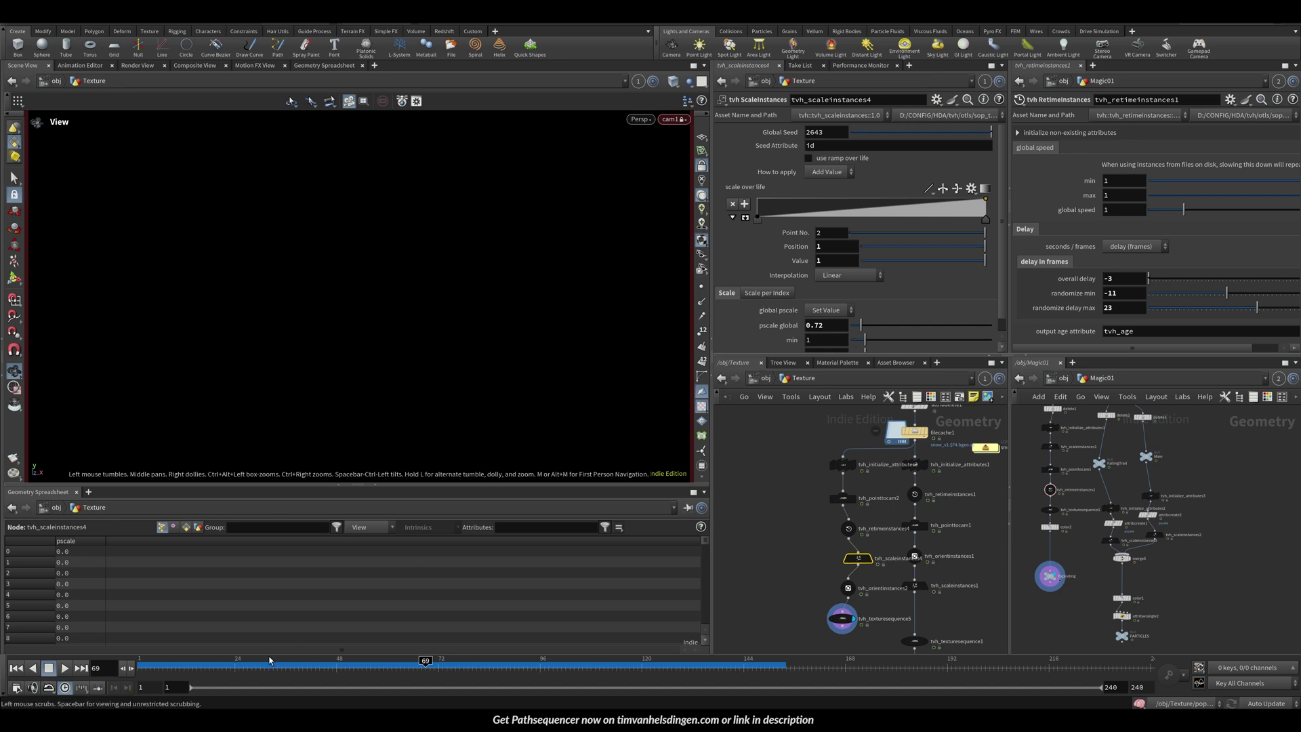
Apply the ScaleInstances scale over life with Add Value and preview the planes across the timeline
drag(271, 665, 634, 665)
click(828, 172)
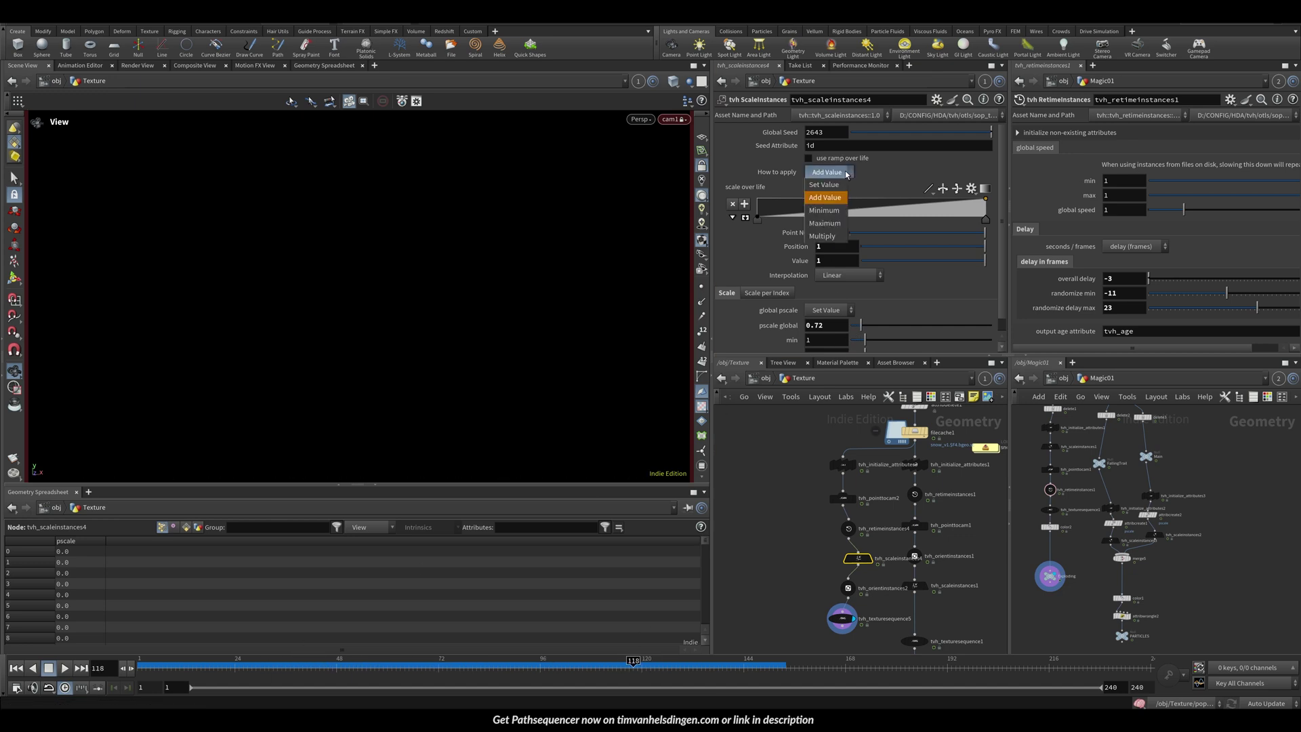
click(831, 200)
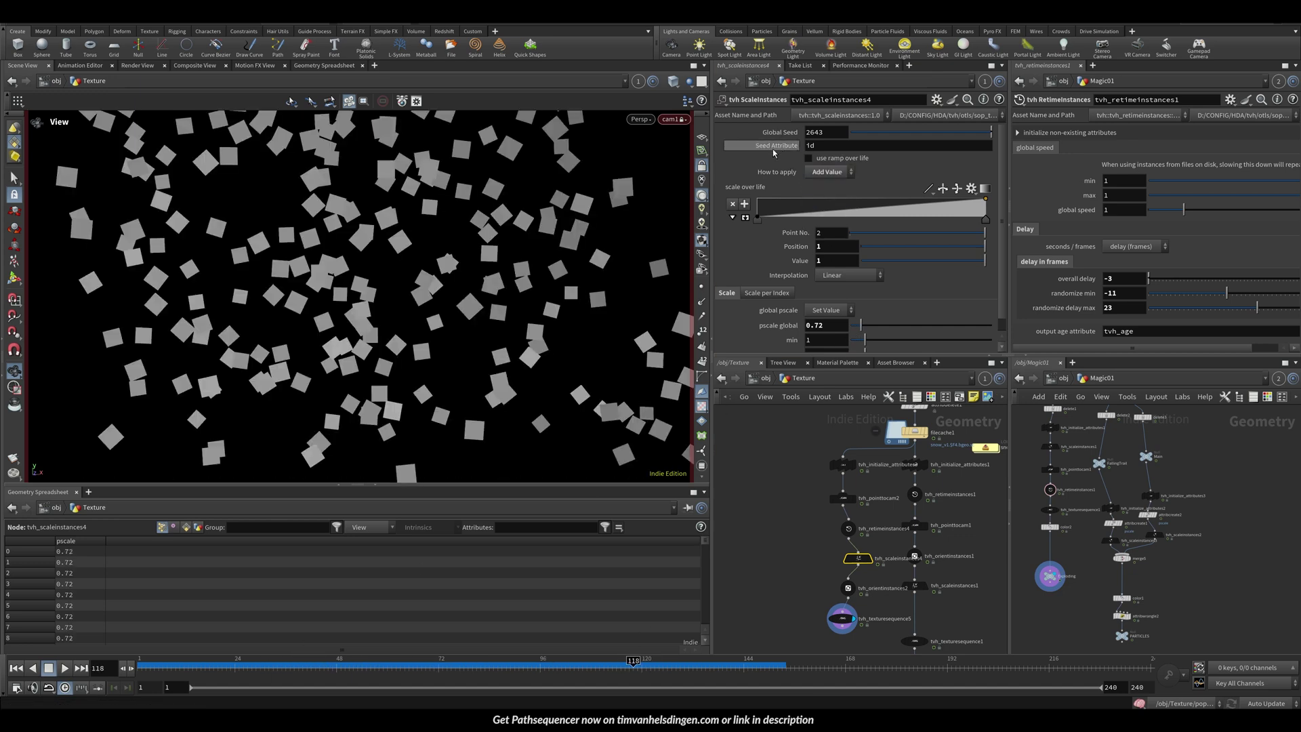
click(523, 667)
drag(523, 668, 622, 662)
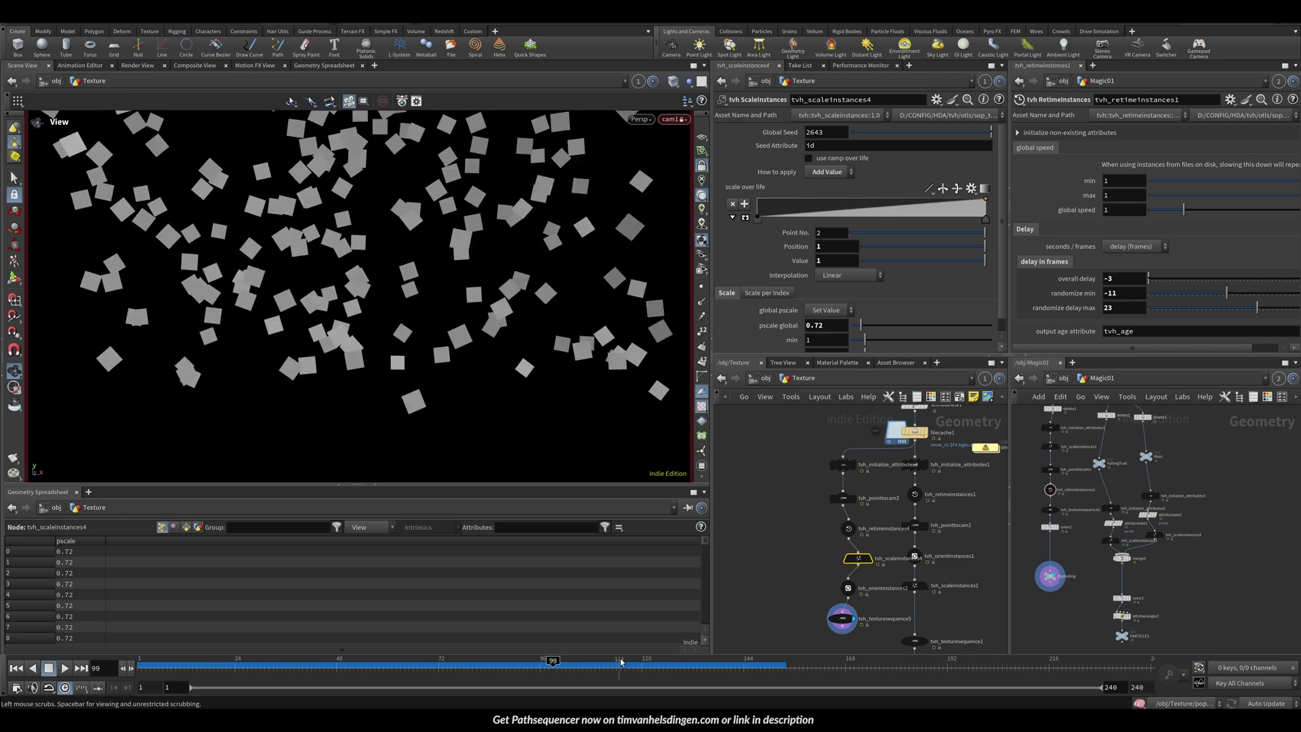
key(Up)
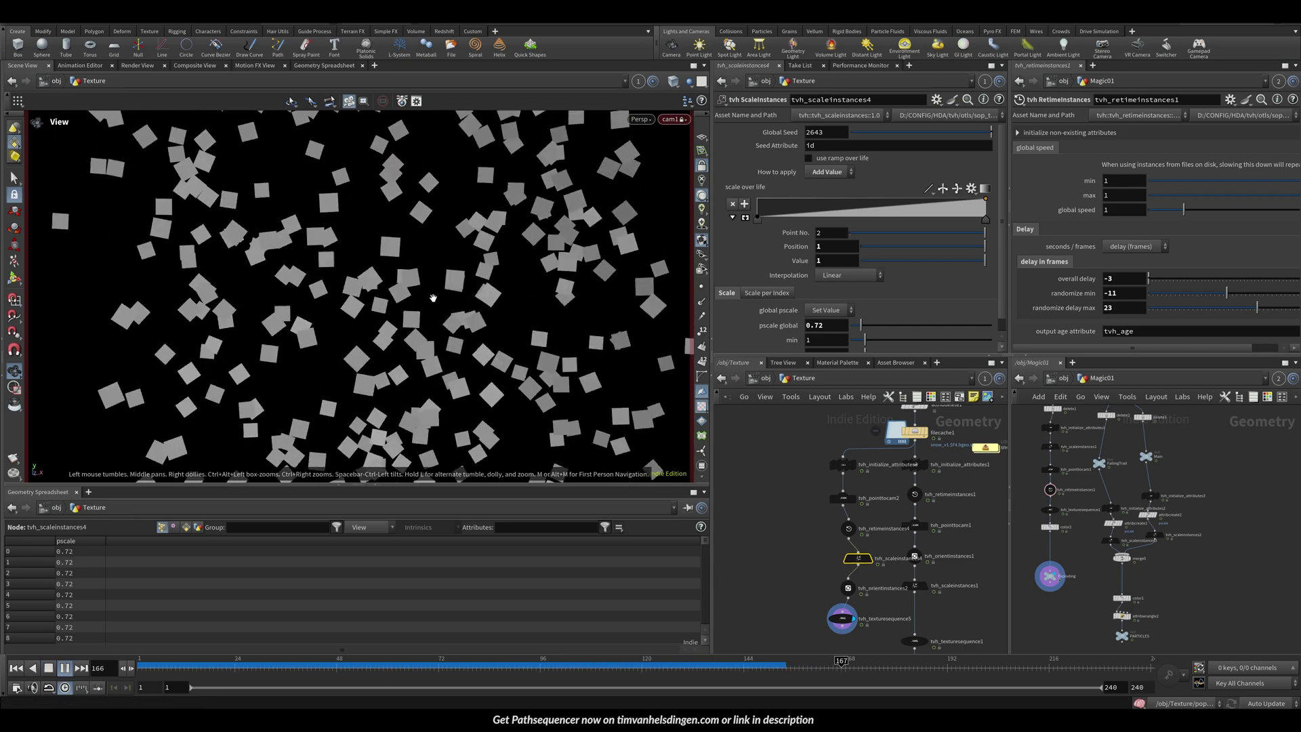
key(Up)
Tidy the new node chain and connect its TextureSequence node to the OUT null
middle_drag(844, 646, 828, 556)
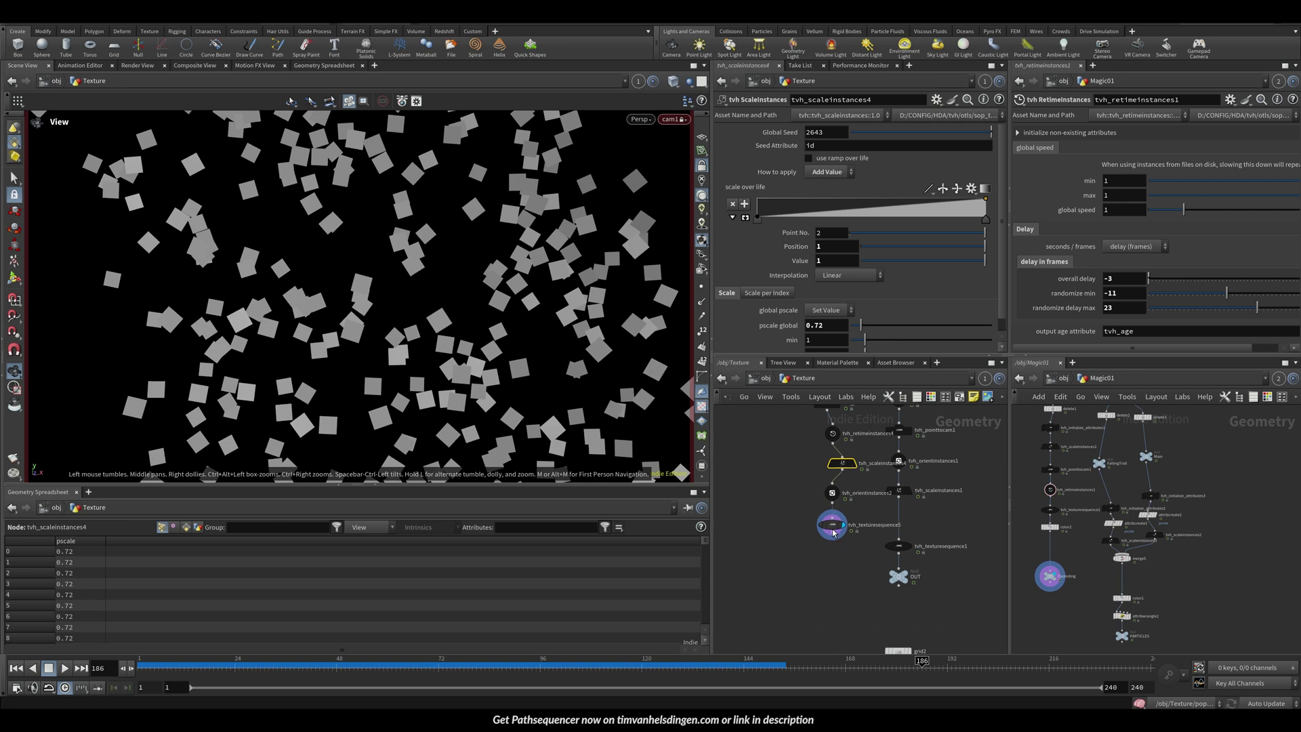
drag(833, 532, 840, 541)
middle_drag(798, 447, 788, 476)
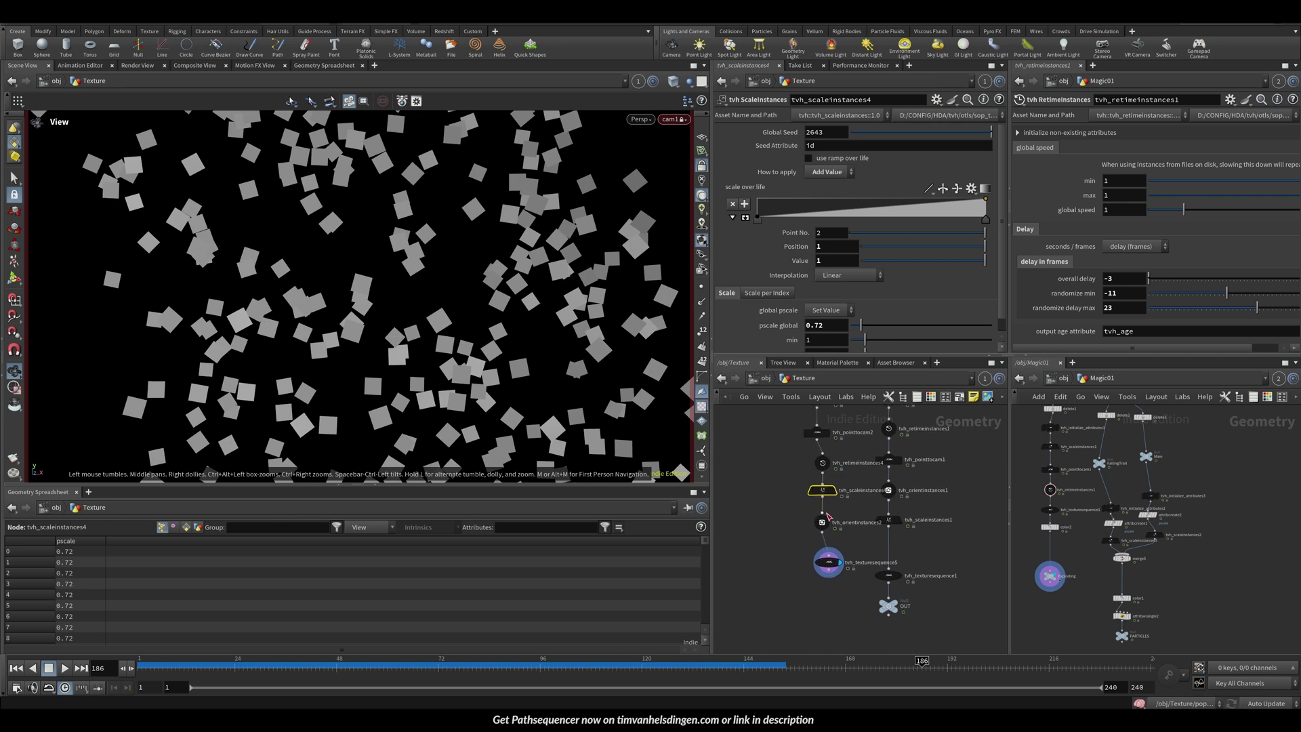
drag(833, 572, 826, 569)
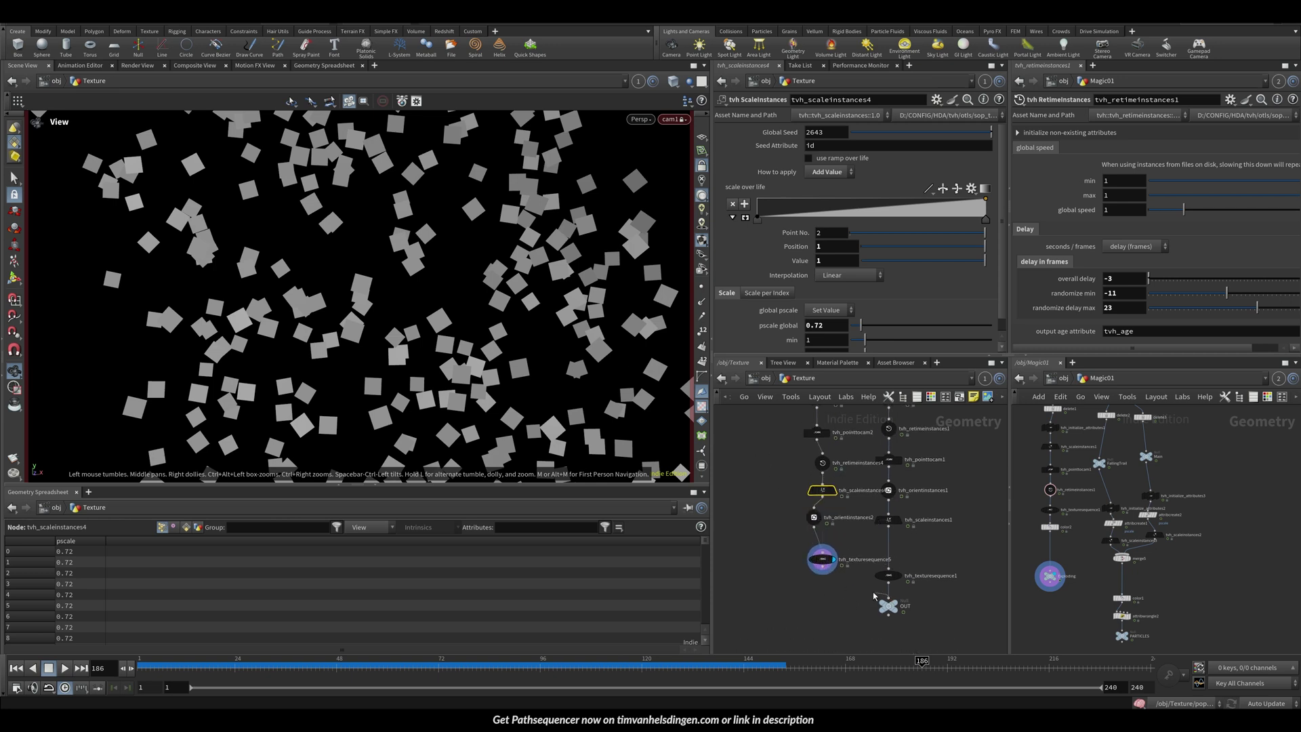
Open the snow LOP network, check the rendered snowflakes at frame 108, and return to the Texture network
middle_drag(828, 571, 686, 639)
double_click(817, 451)
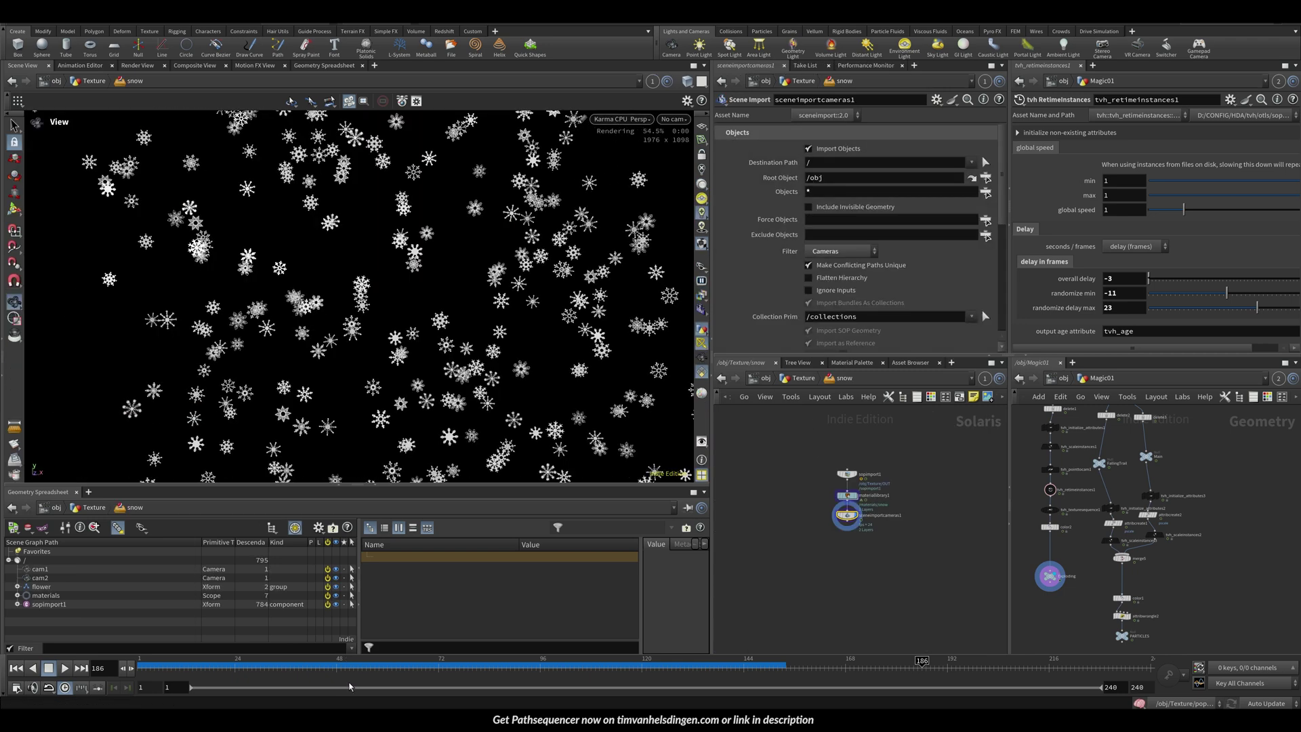
click(419, 667)
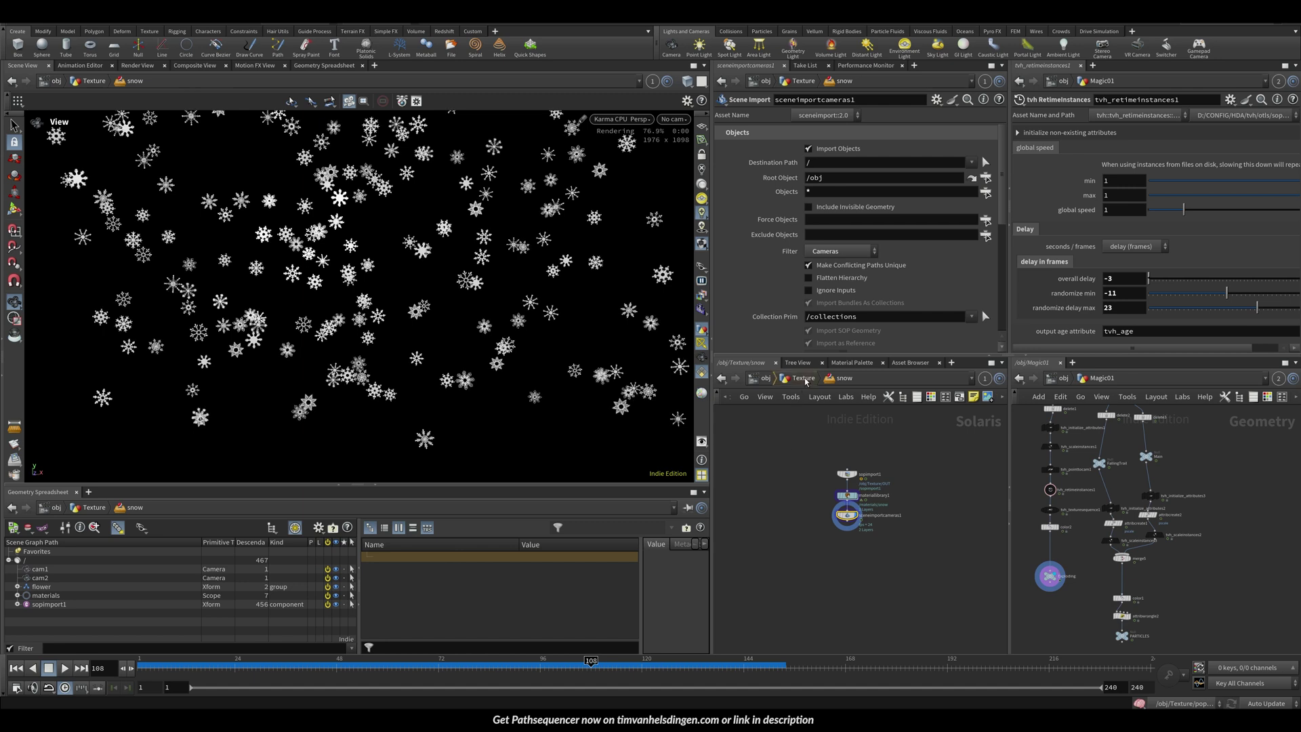
key(u)
Unlock the camera from the view, inspect the snow planes from a free viewpoint, and look through cam1 again
middle_drag(823, 444, 963, 358)
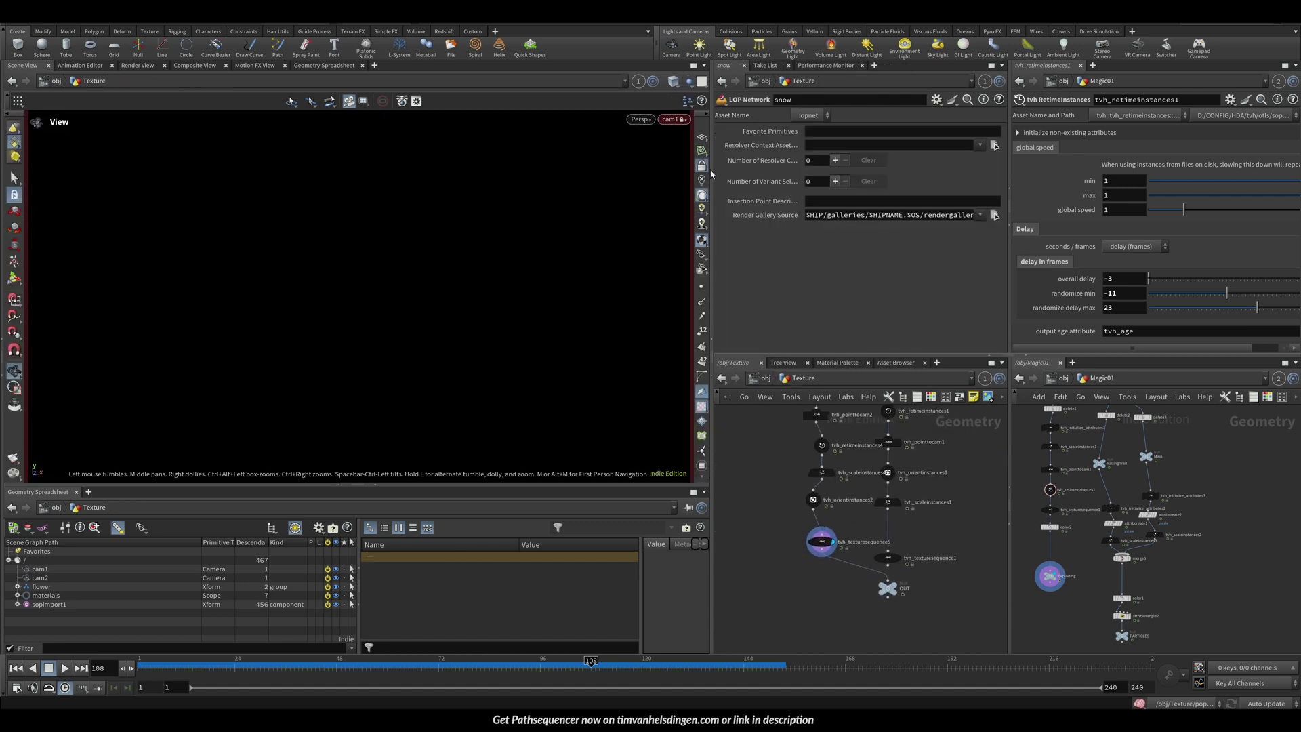
click(703, 166)
click(637, 81)
click(653, 141)
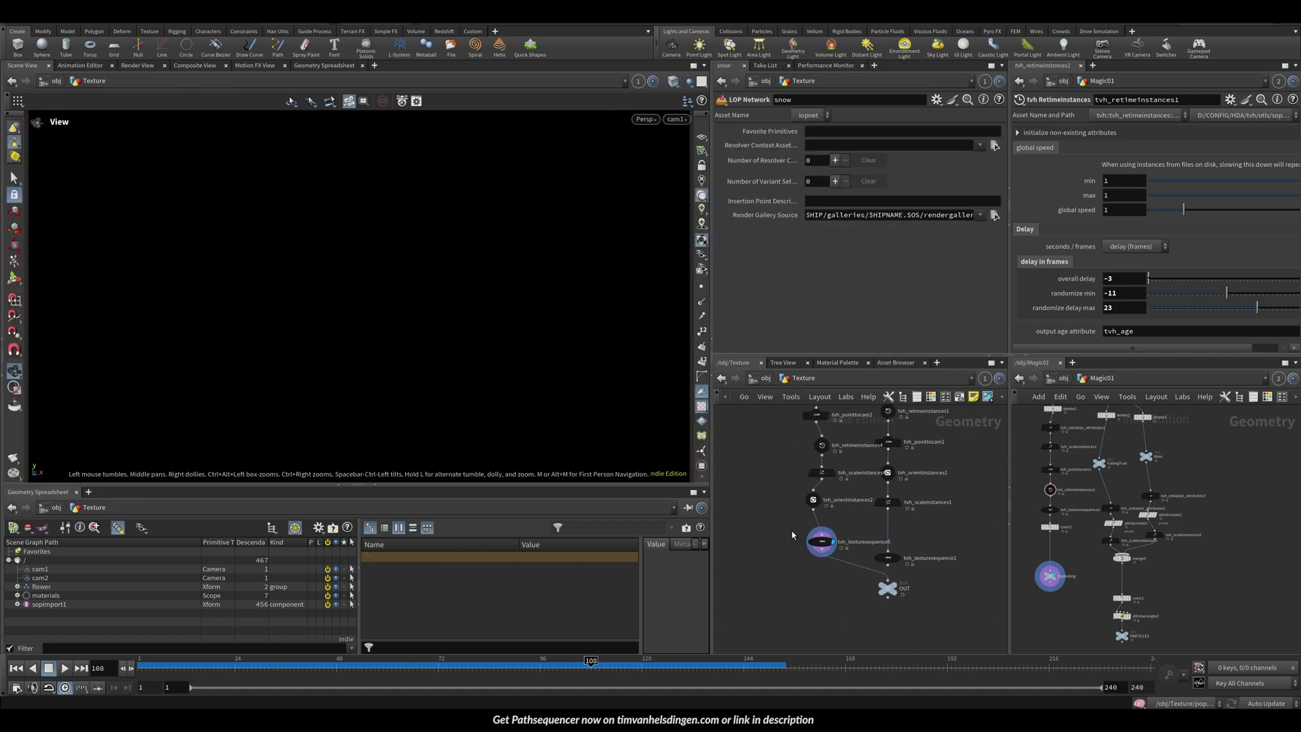
mouse_move(822, 543)
mouse_down()
mouse_move(800, 543)
mouse_move(815, 543)
mouse_up()
drag(544, 338, 645, 134)
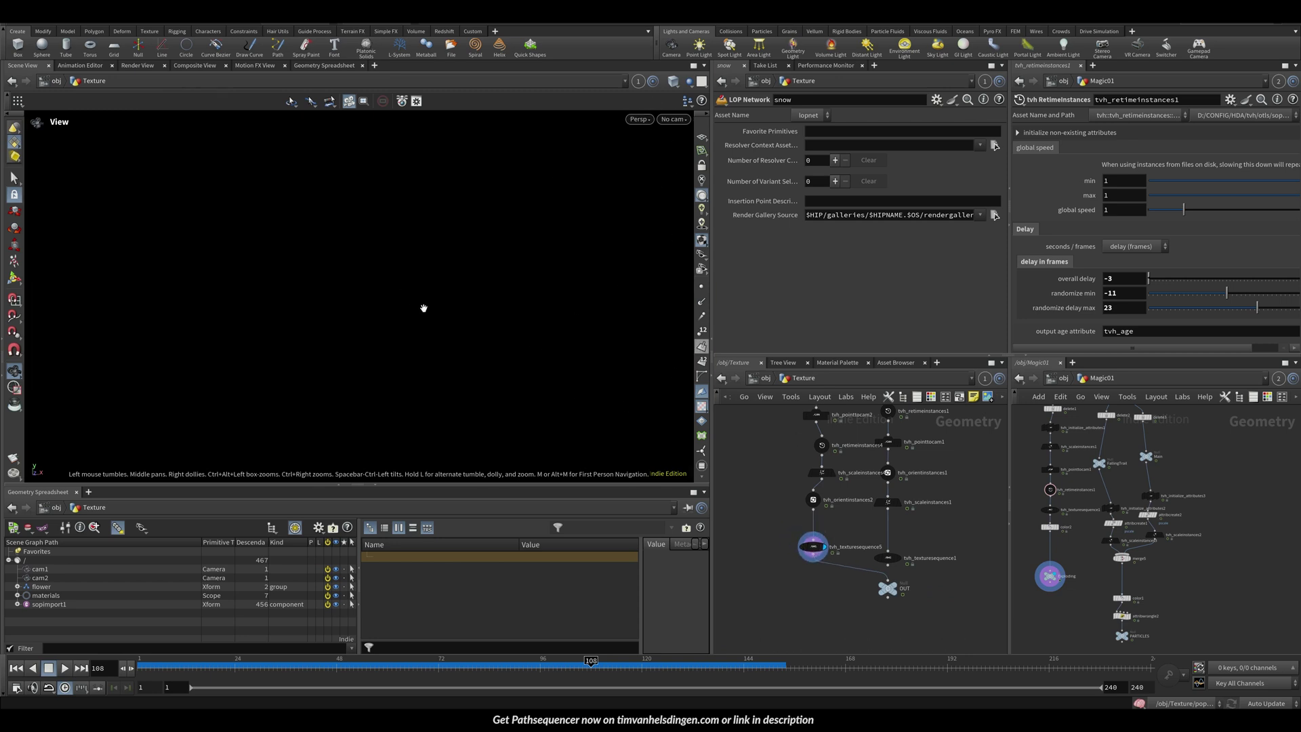
click(816, 548)
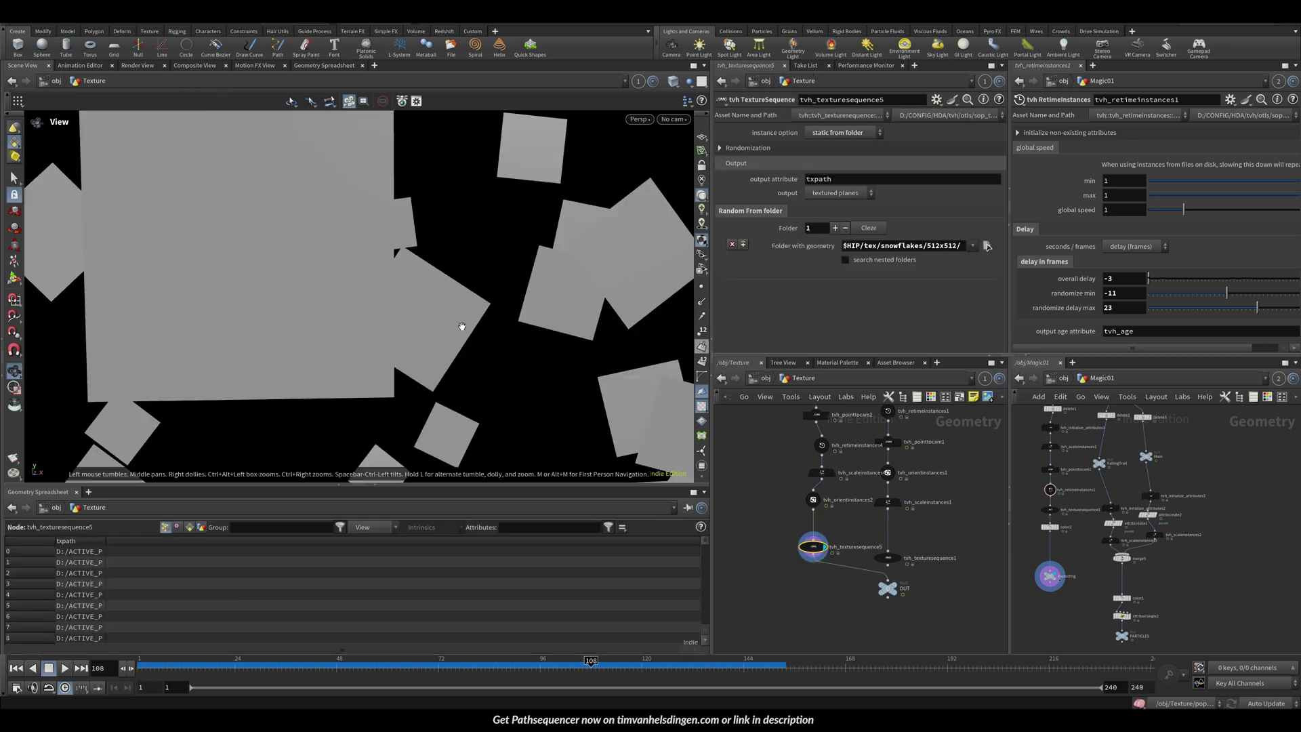
right_drag(499, 238, 460, 302)
middle_drag(461, 301, 431, 298)
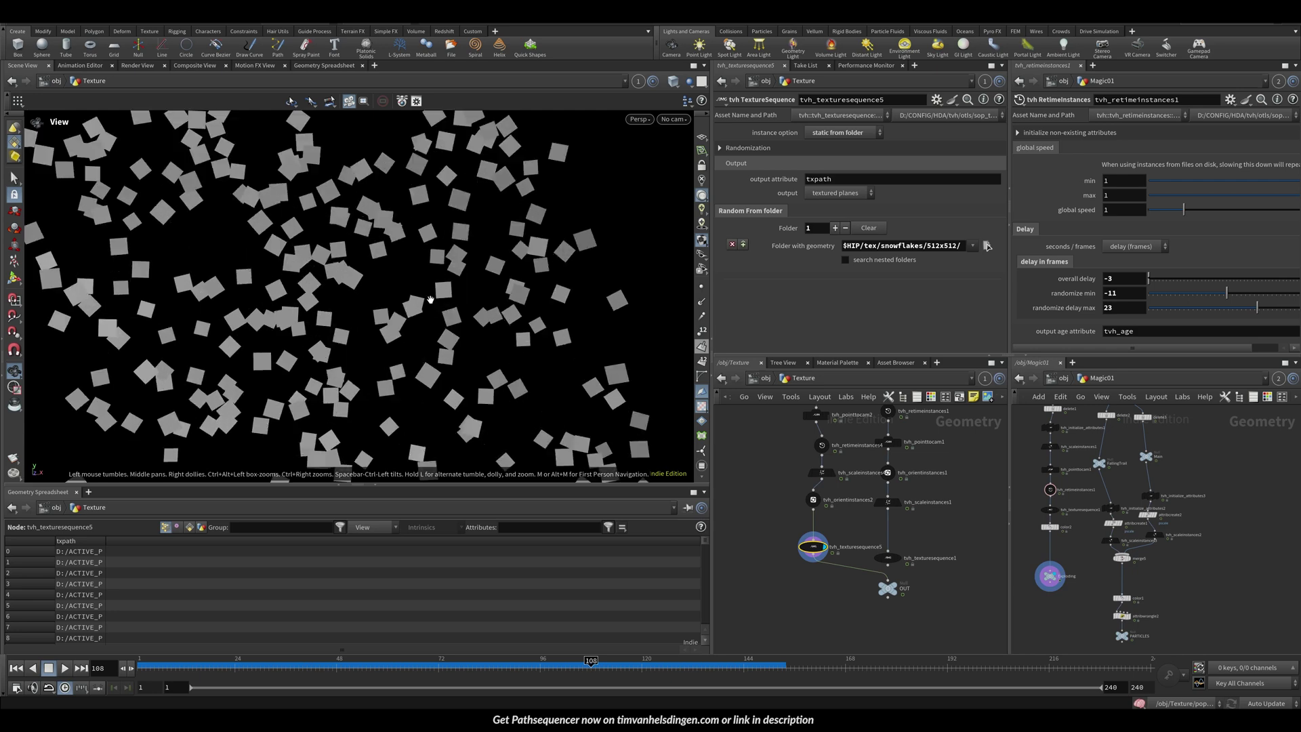
click(663, 119)
click(677, 179)
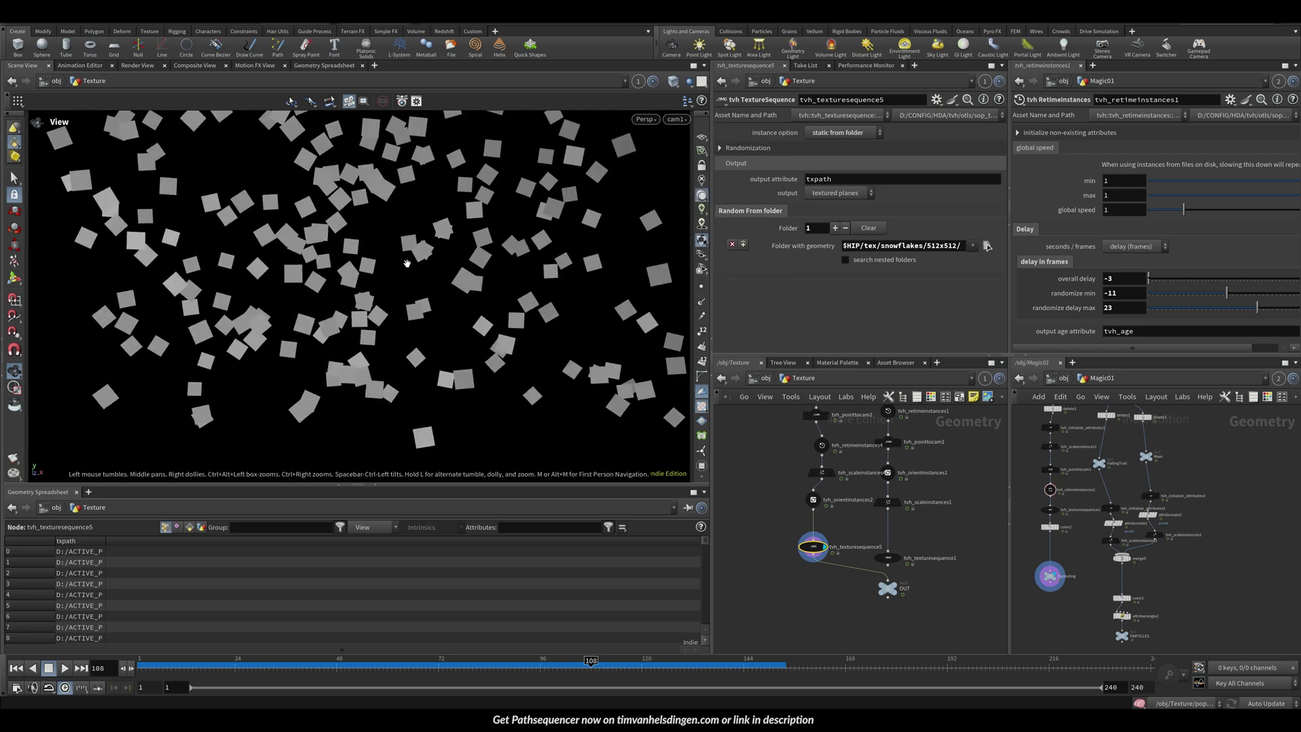
Play the animation and bypass the PointToCam node in the new chain
key(Up)
key(Up)
middle_drag(776, 417, 788, 473)
click(804, 485)
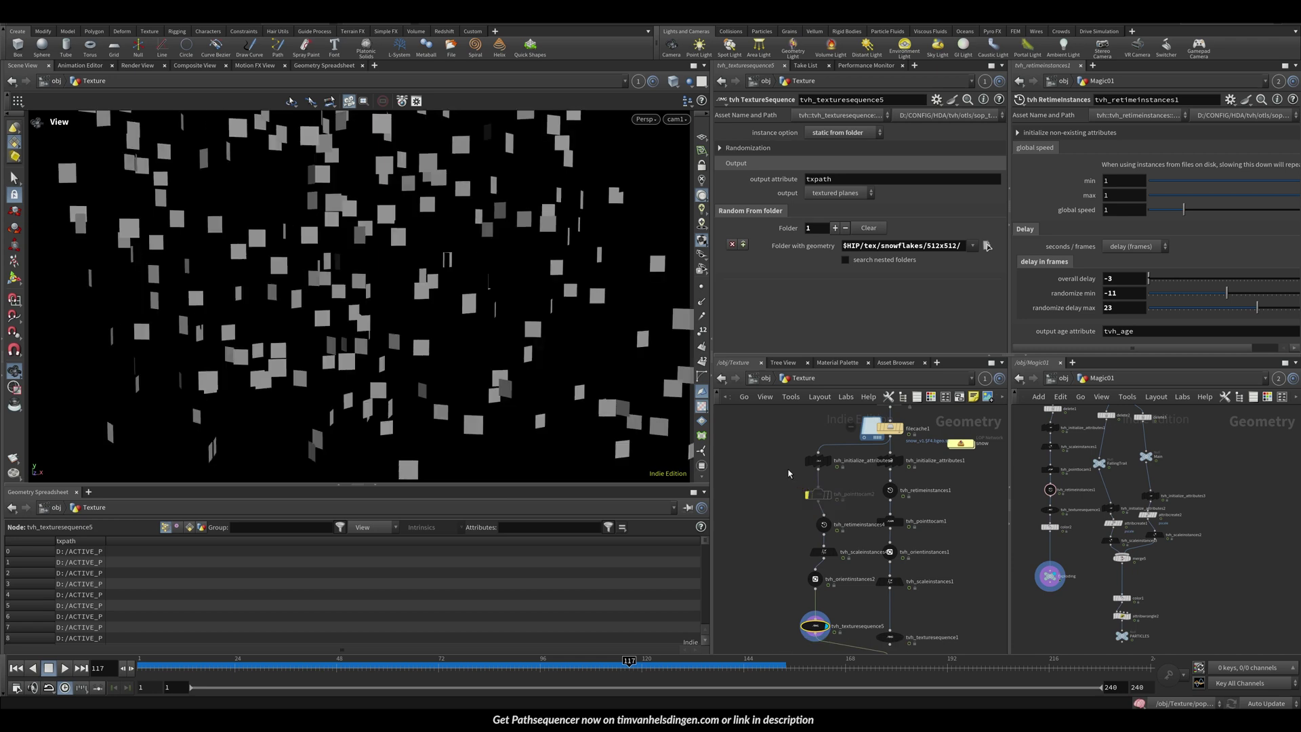
Set the OrientInstances Default Orient value to 1, 0, 0 and play the animation to check the rotation axis
click(823, 525)
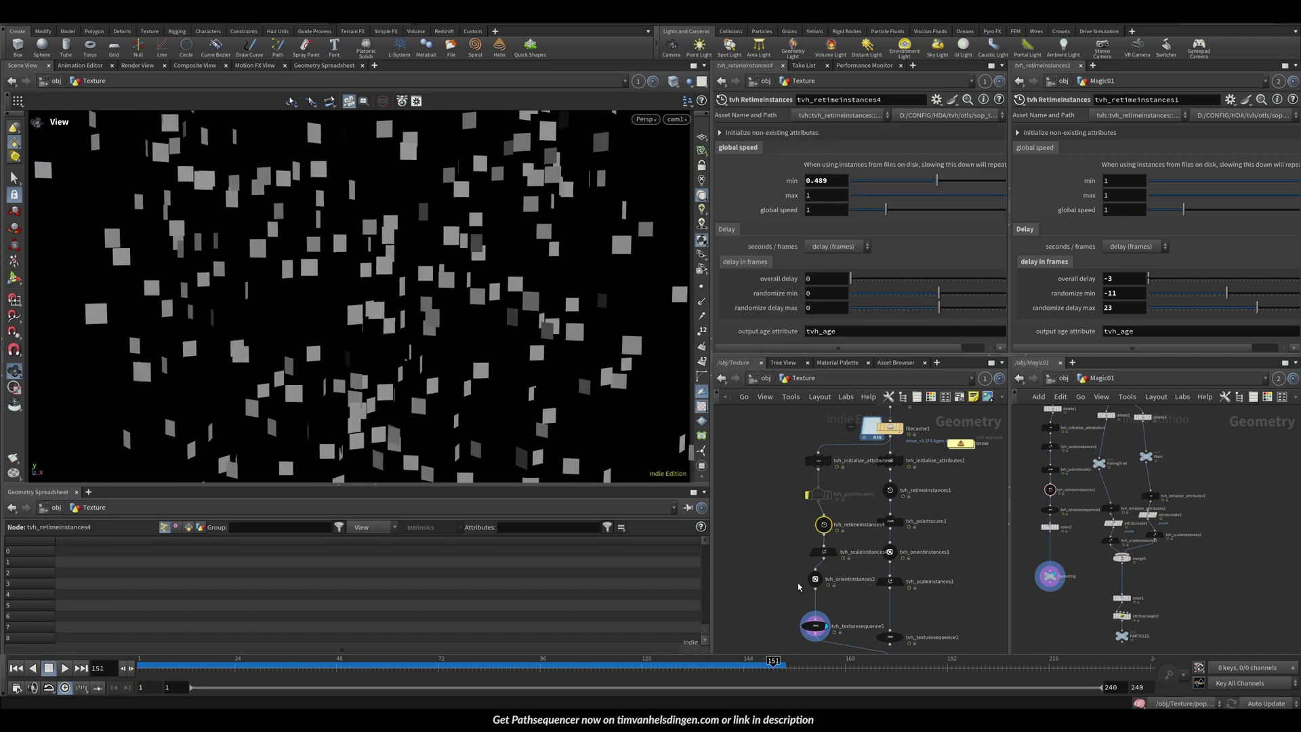
click(815, 581)
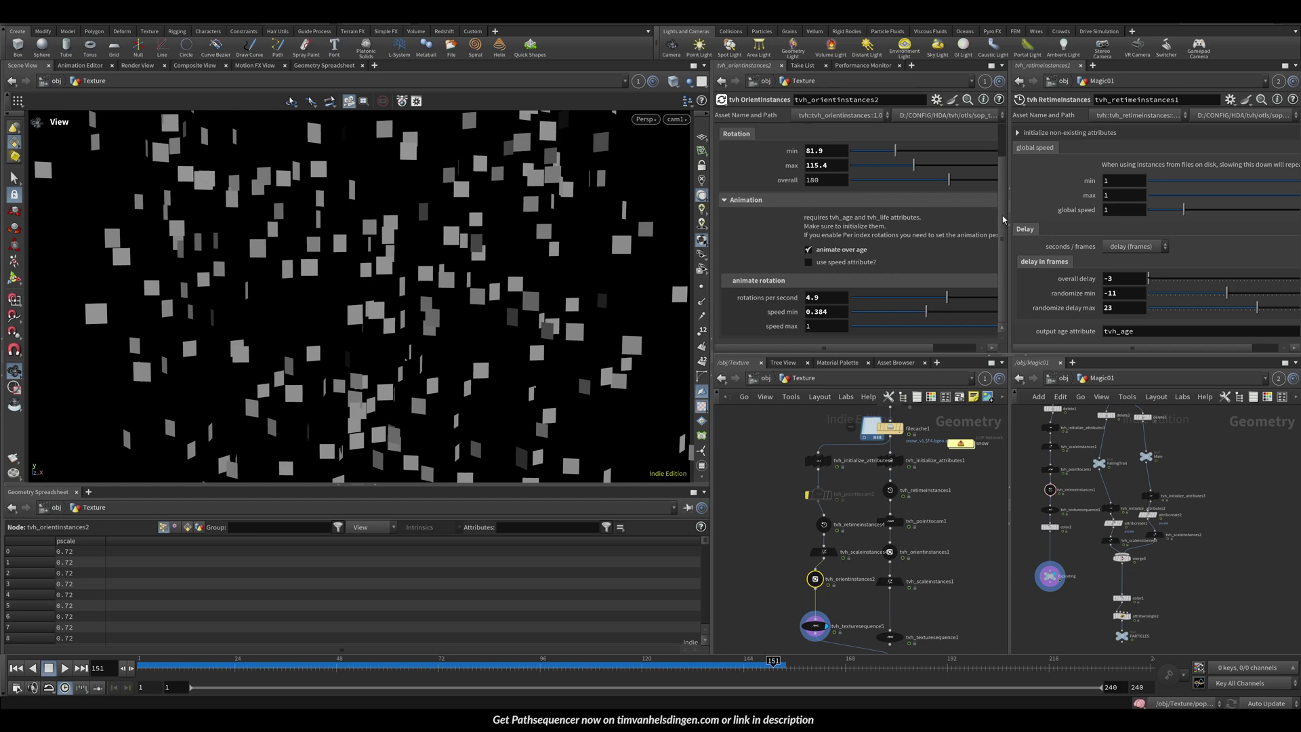
scroll(732, 180, up, 3)
click(725, 133)
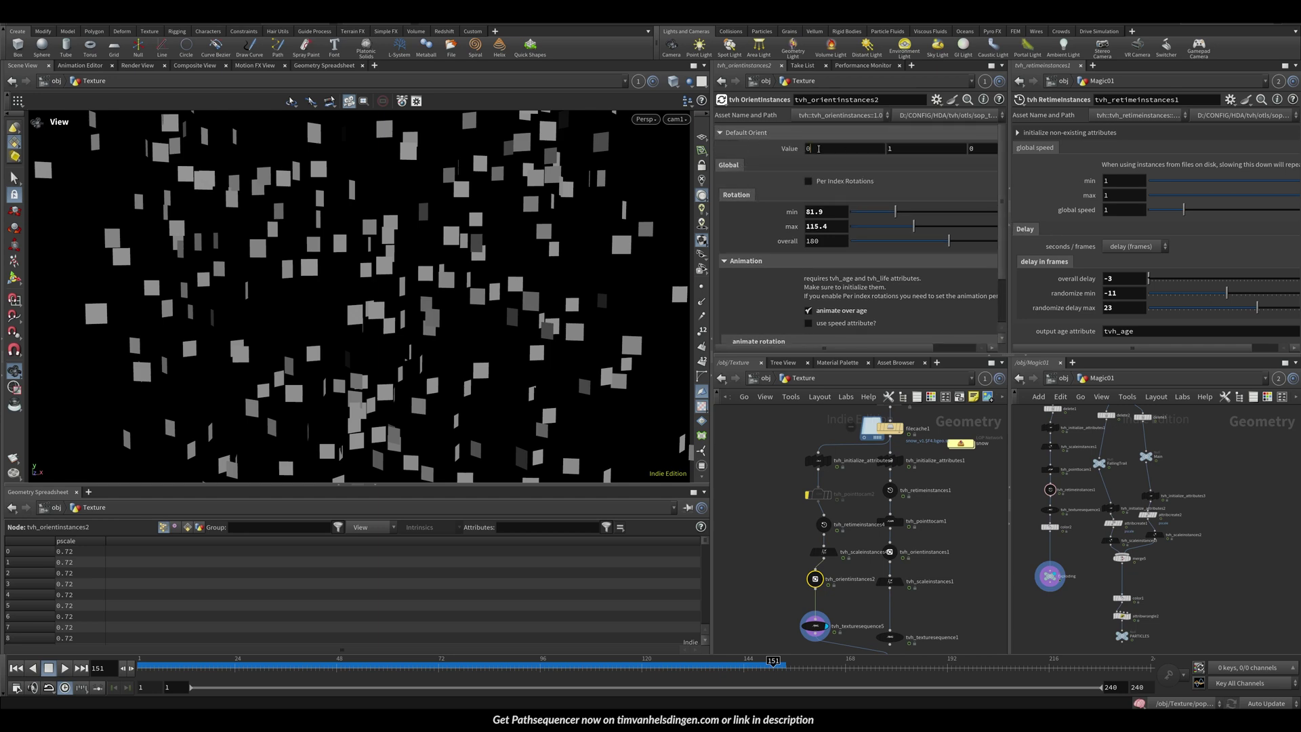
click(819, 148)
text(1)
key(Return)
text(0)
key(Return)
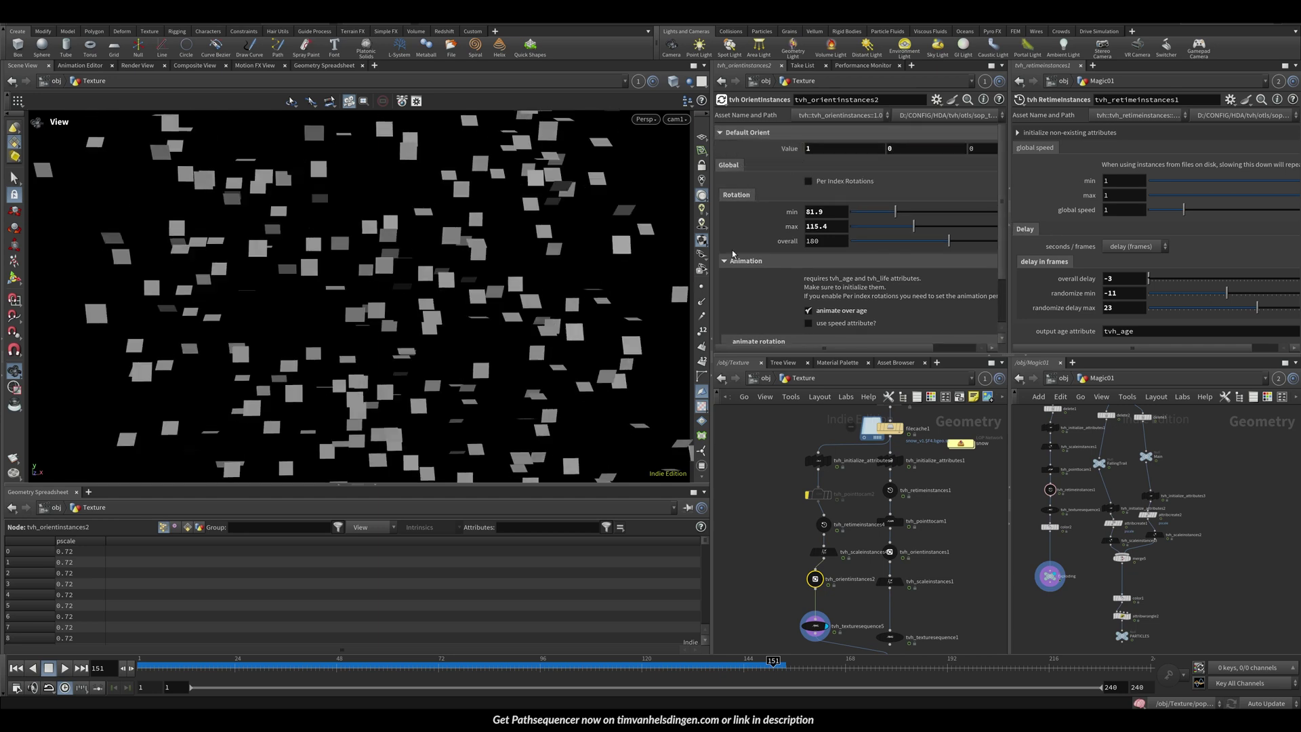
key(Up)
key(Up)
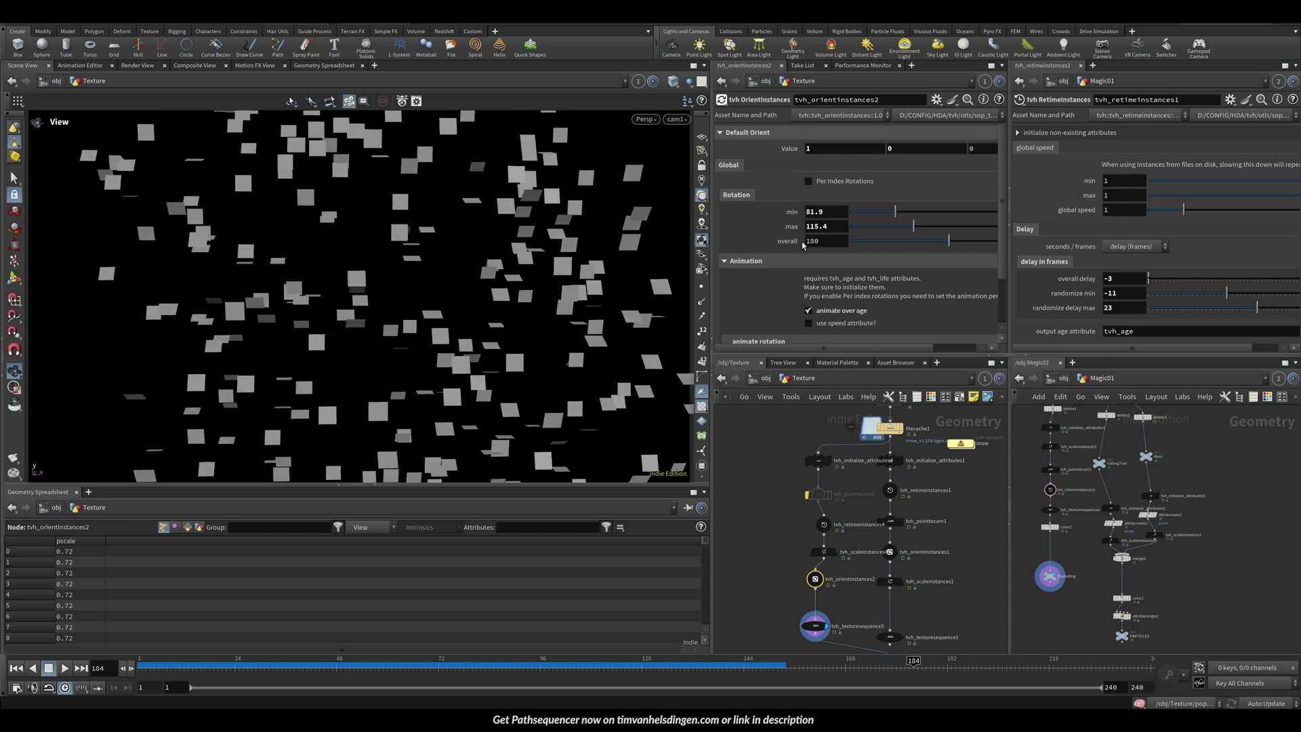
key(Tab)
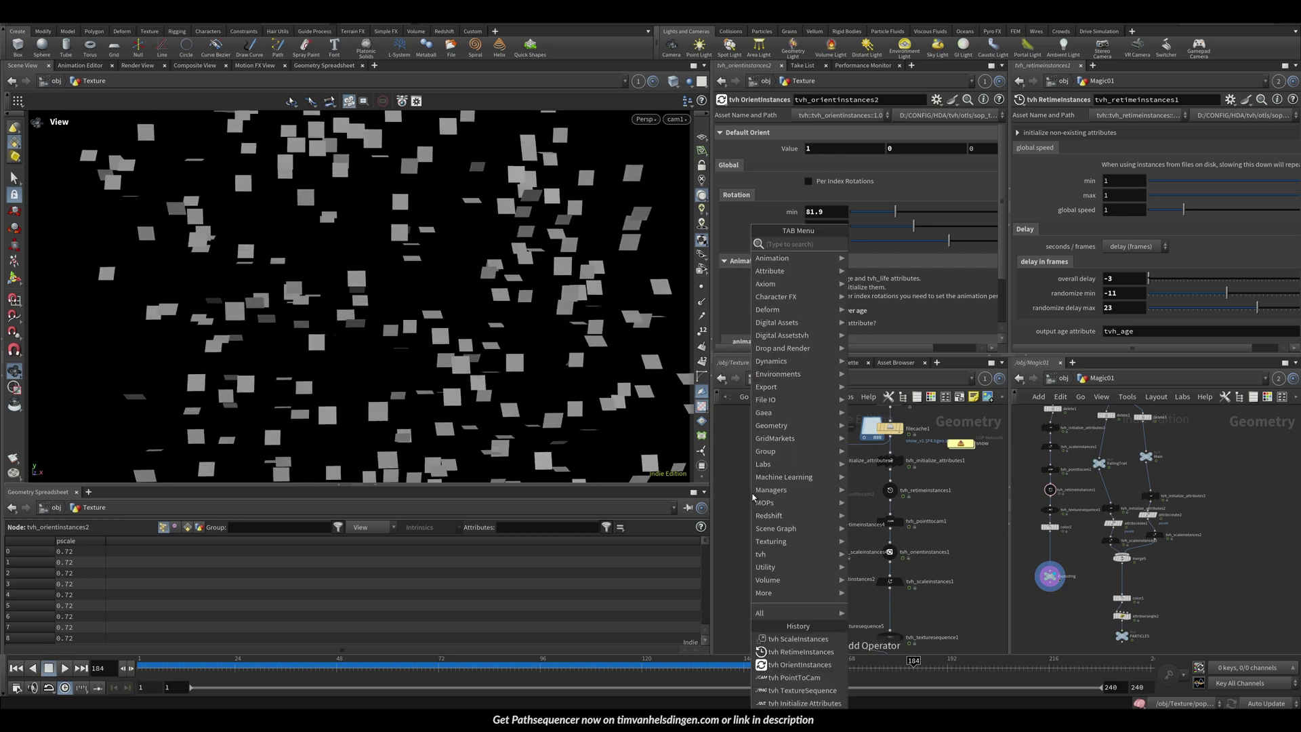
text(awr)
key(Return)
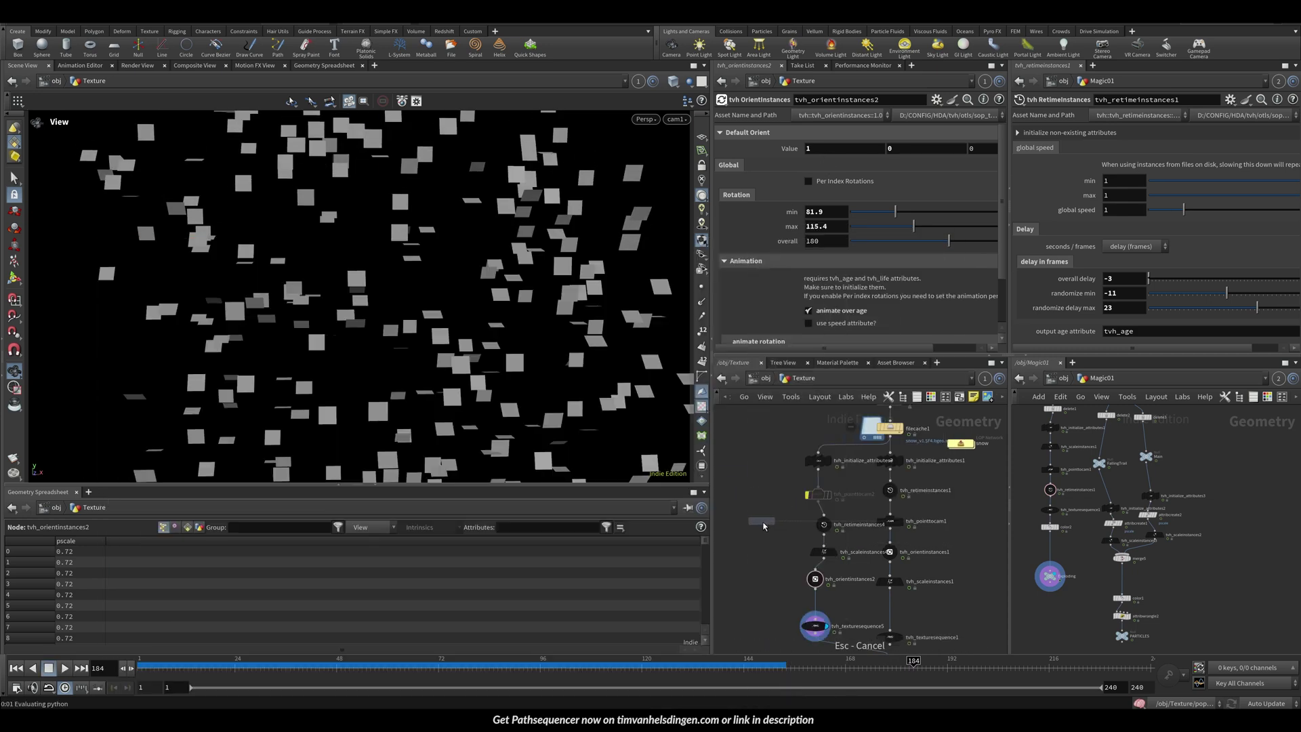
Add an Attribute Randomize node beside the RetimeInstances node of the new chain
key(Tab)
text(awr)
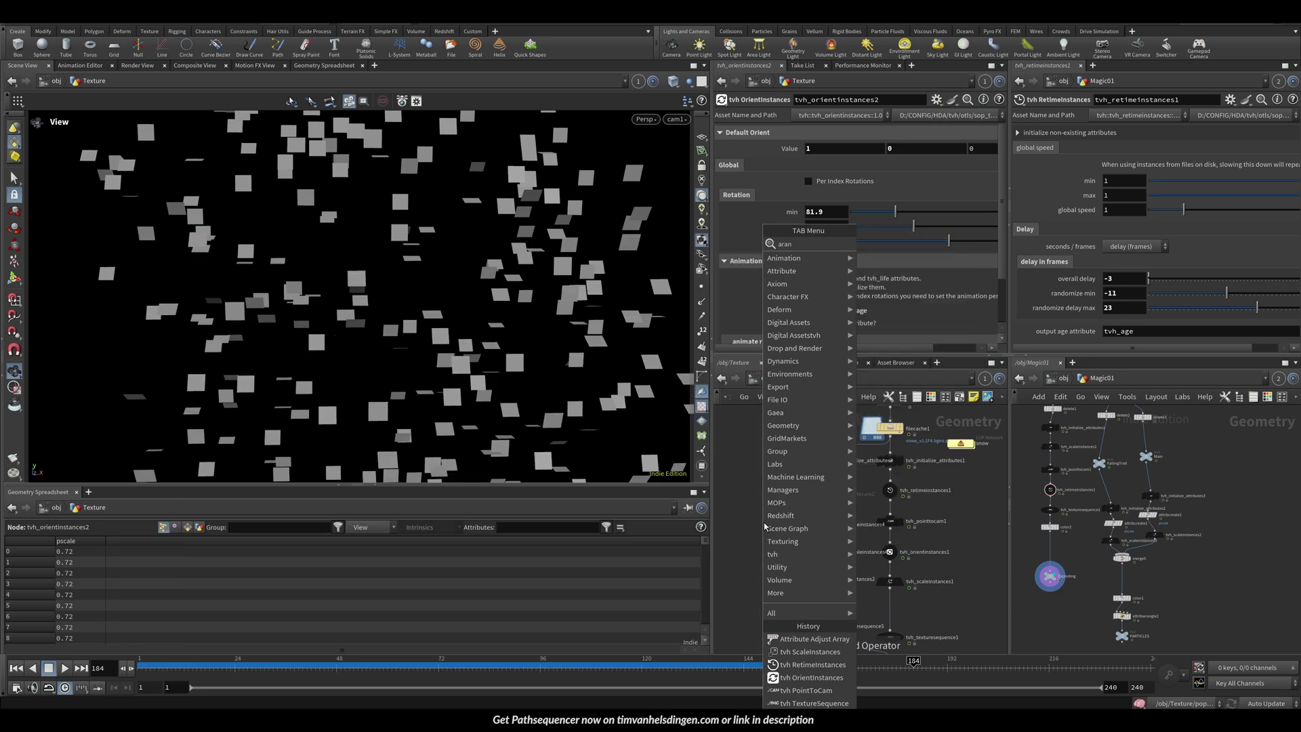
key(Return)
click(783, 522)
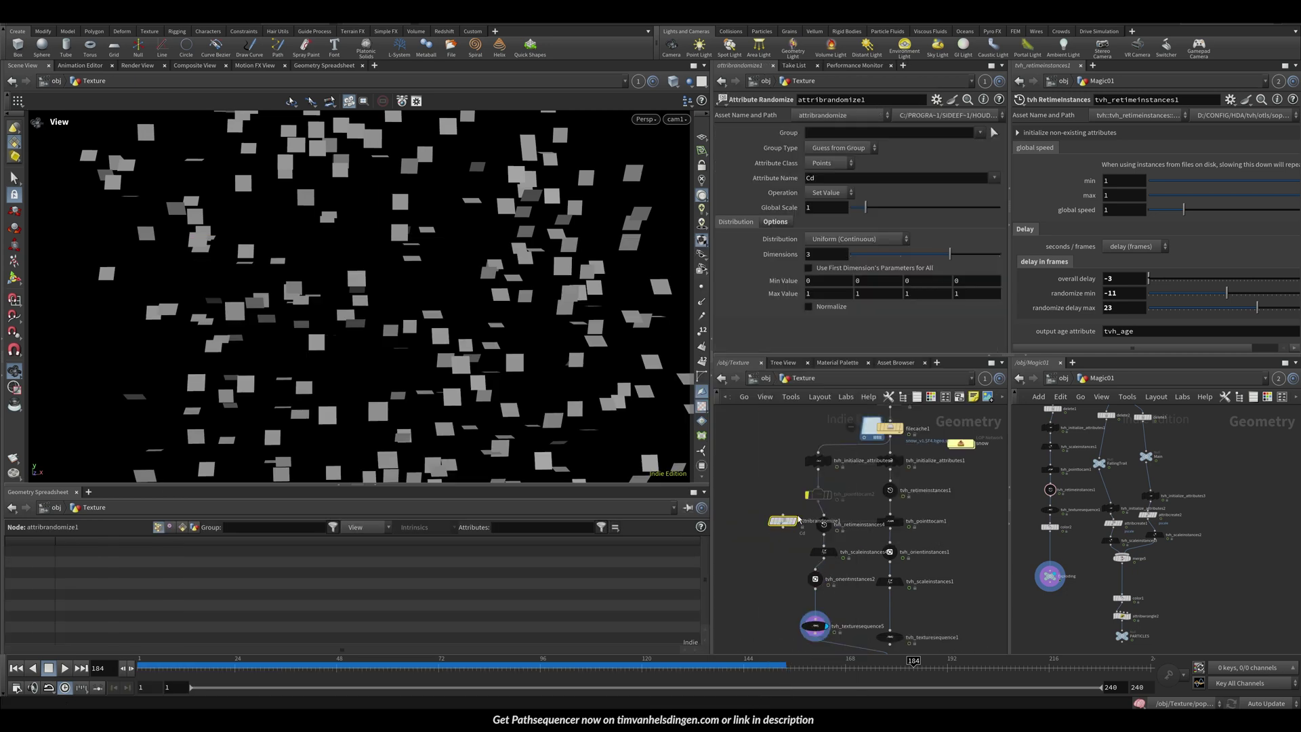
Insert the Attribute Randomize node into the new chain above its RetimeInstances node, set its attribute name to orient, and save the scene
drag(783, 521, 818, 515)
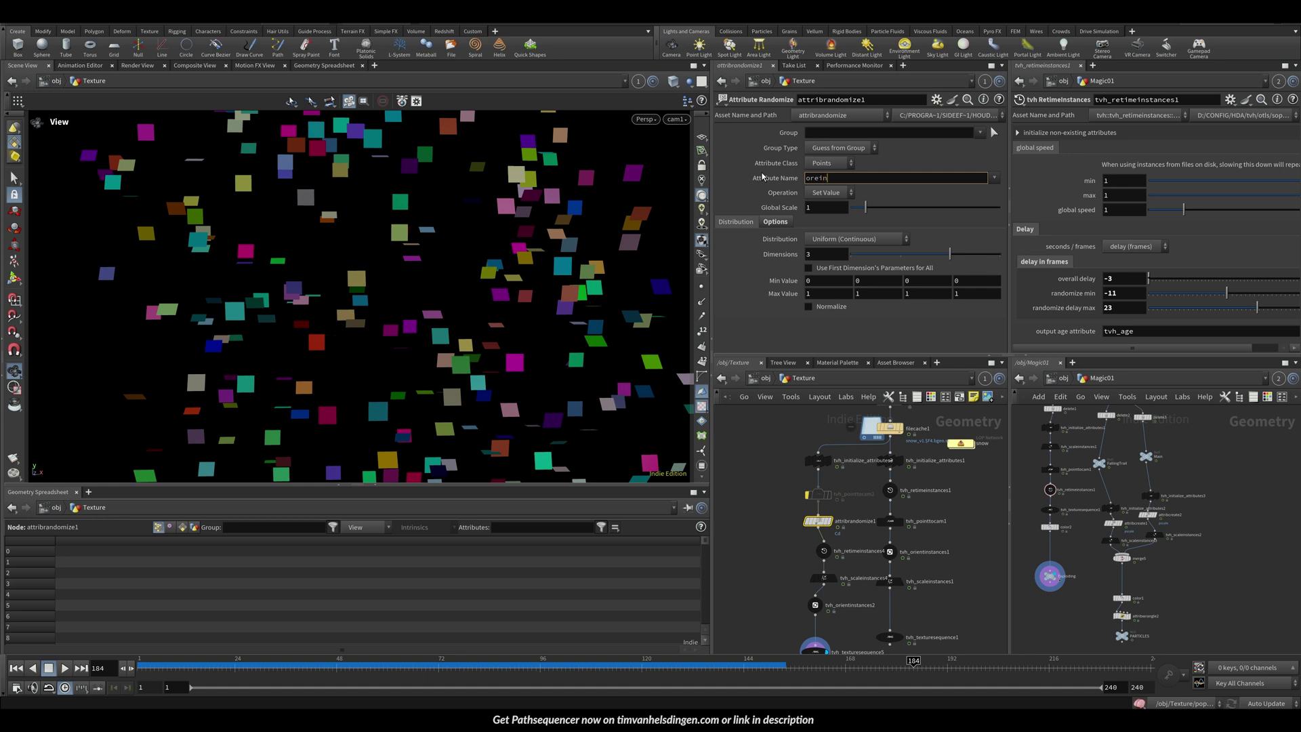
key(Return)
key(ctrl+s)
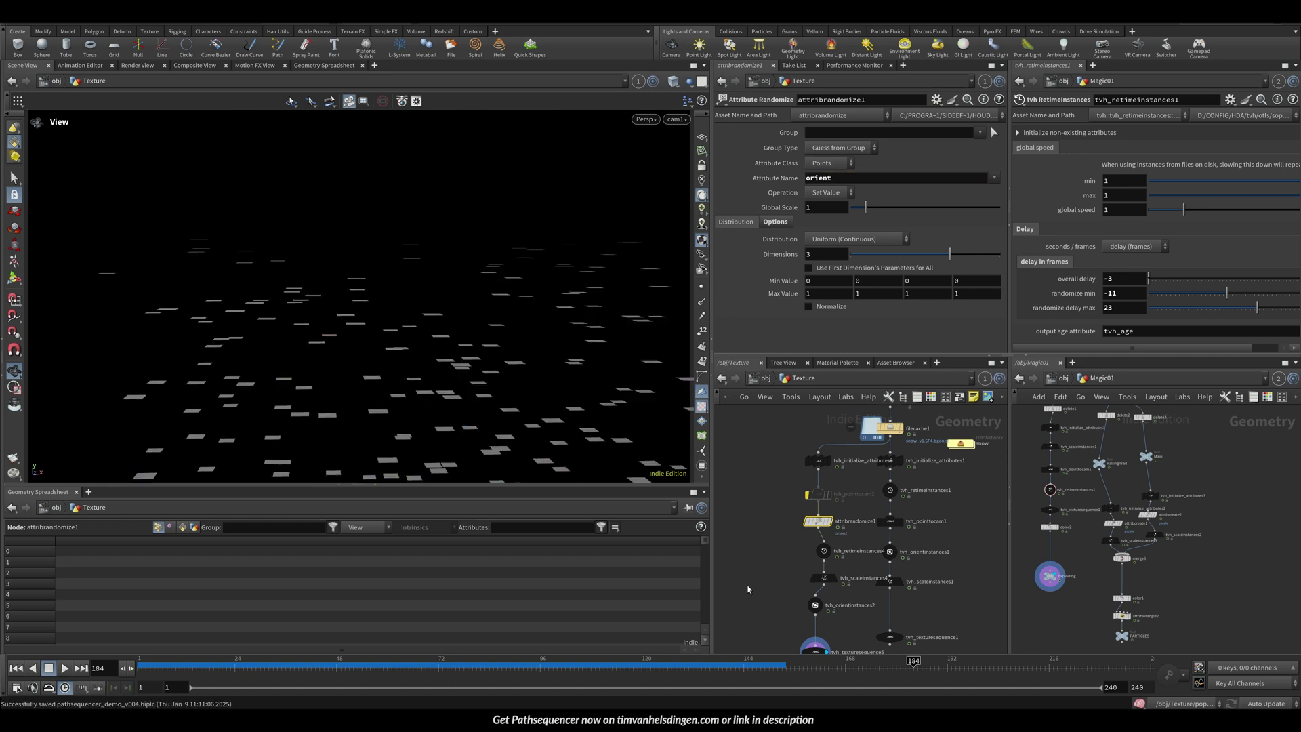
Set the orient randomization to 4 dimensions with the Inside Sphere distribution and play the animation briefly
click(825, 550)
click(823, 578)
click(818, 520)
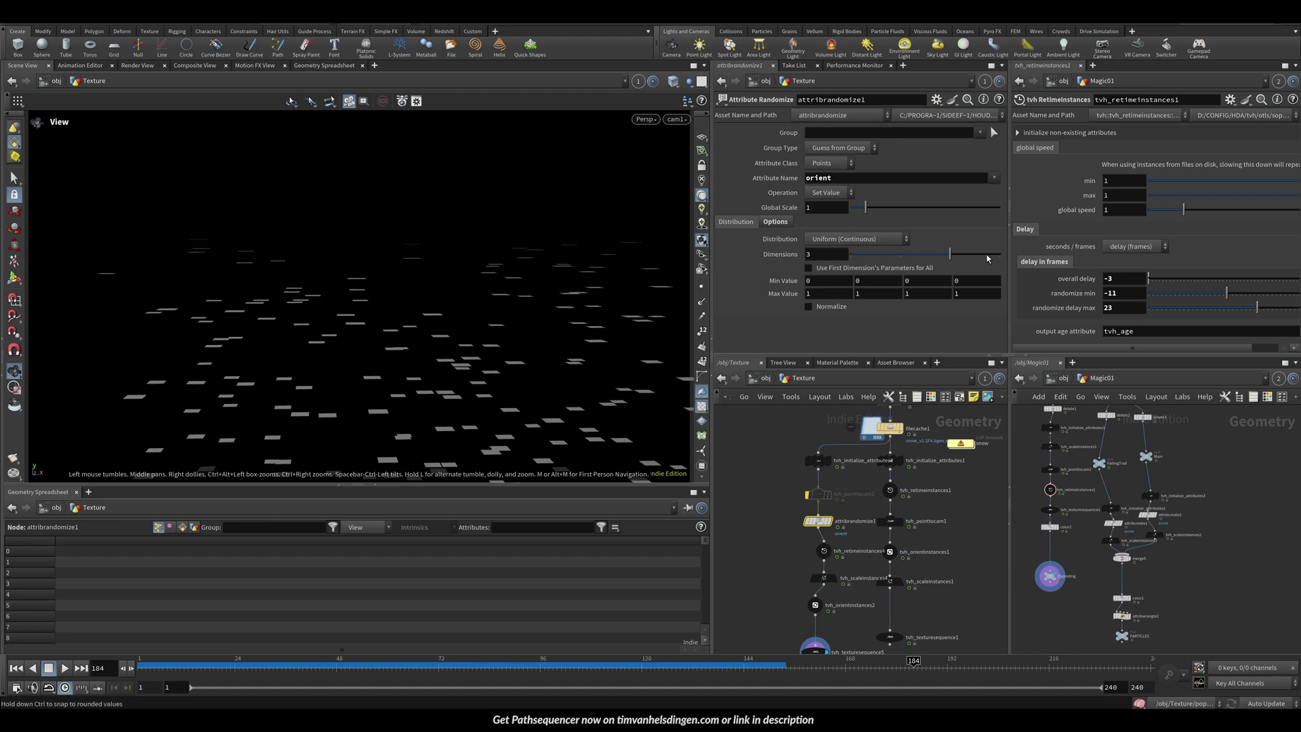
drag(987, 258, 1001, 256)
click(856, 238)
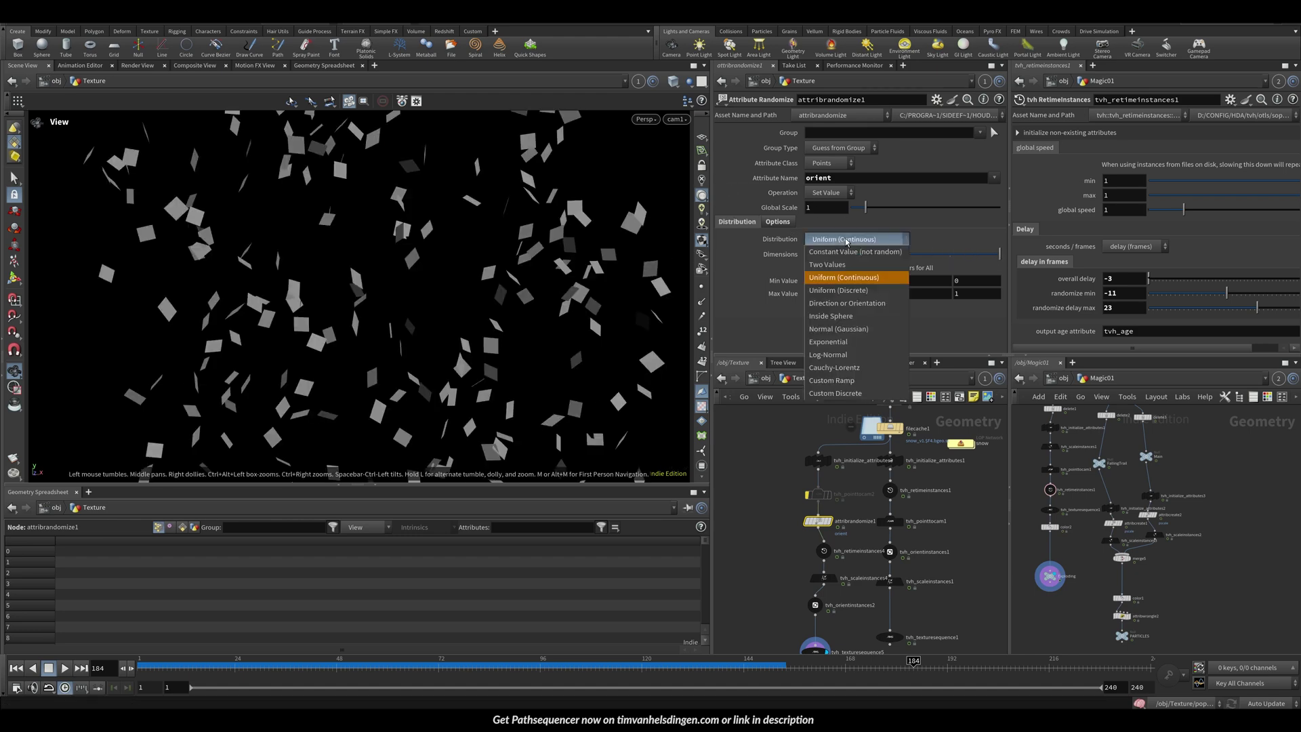
click(839, 317)
key(Up)
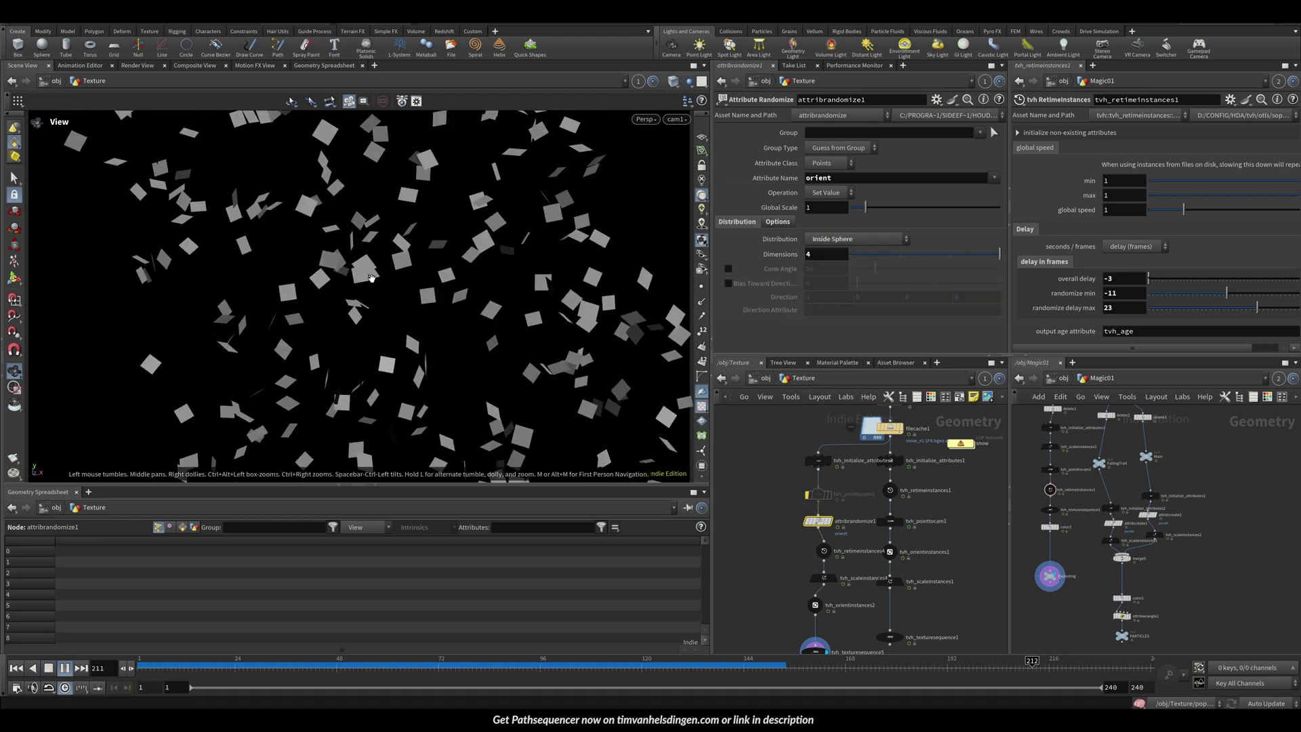
key(Up)
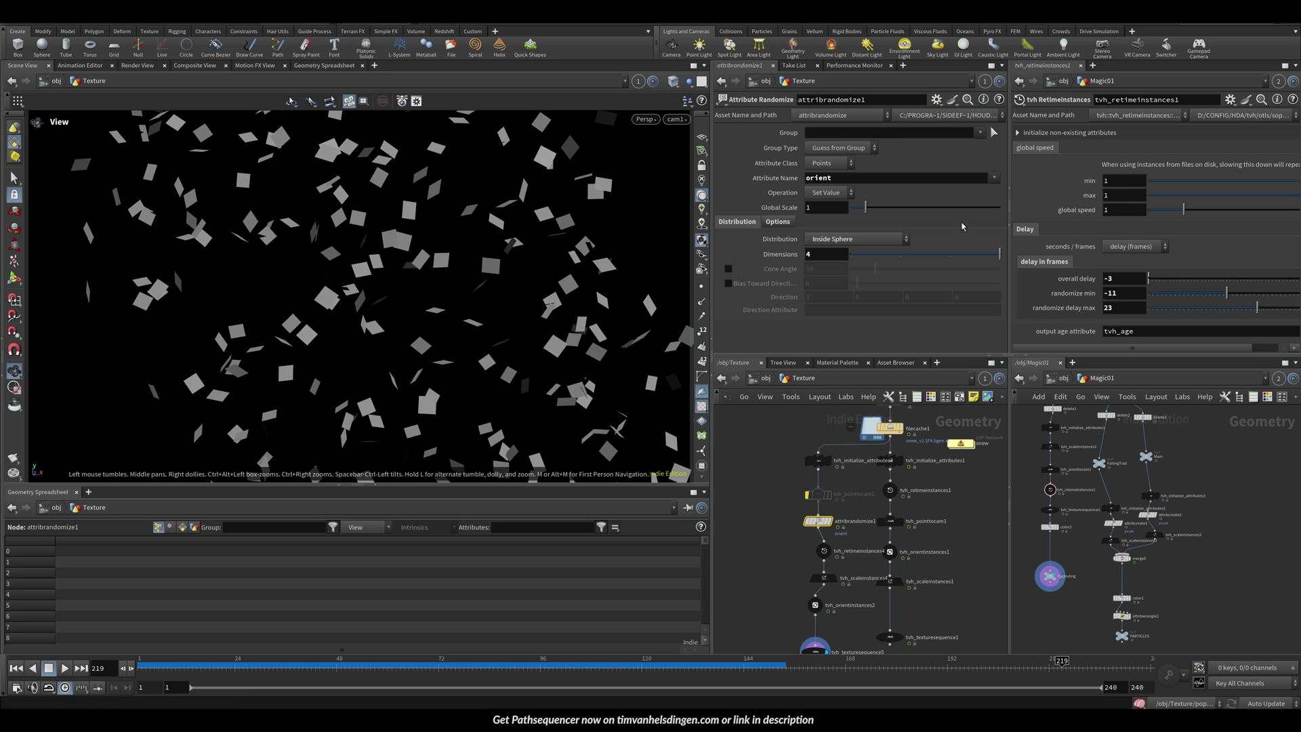
Enable the Seed Attribute id on the Attribute Randomize node and play the animation
click(776, 222)
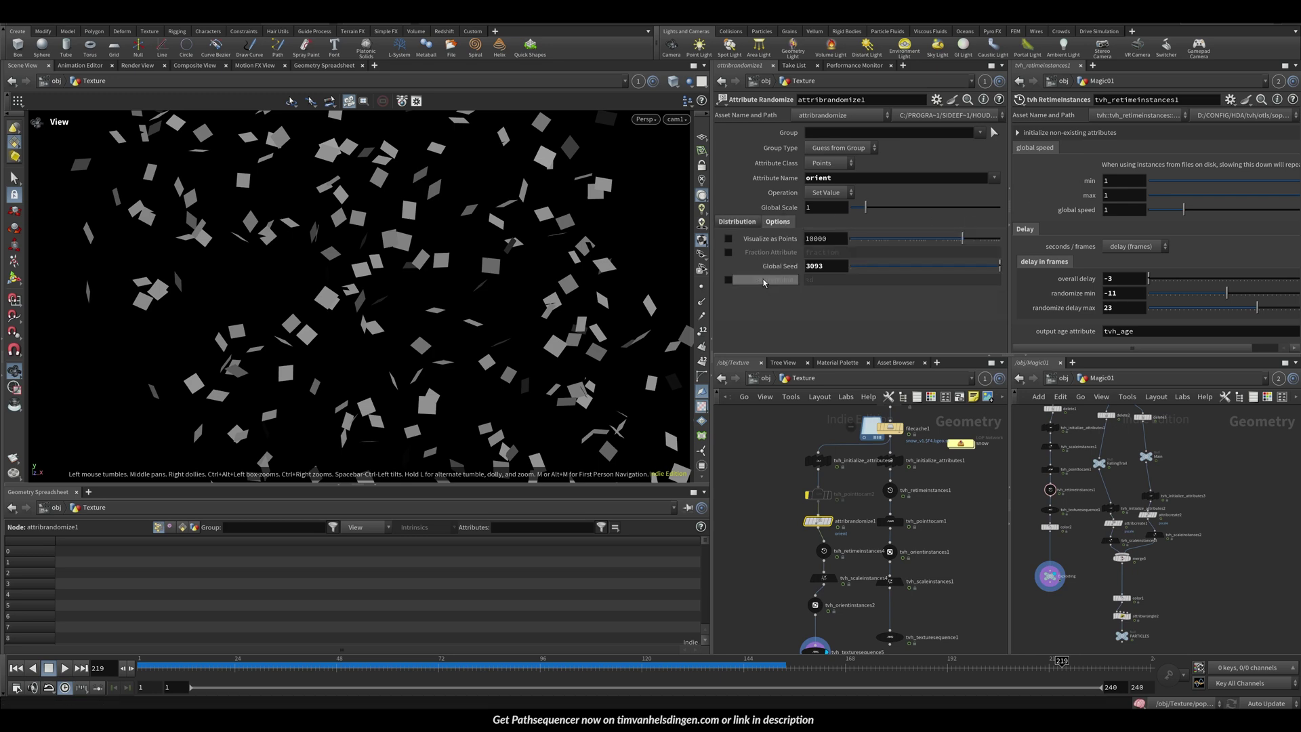
click(728, 280)
key(Up)
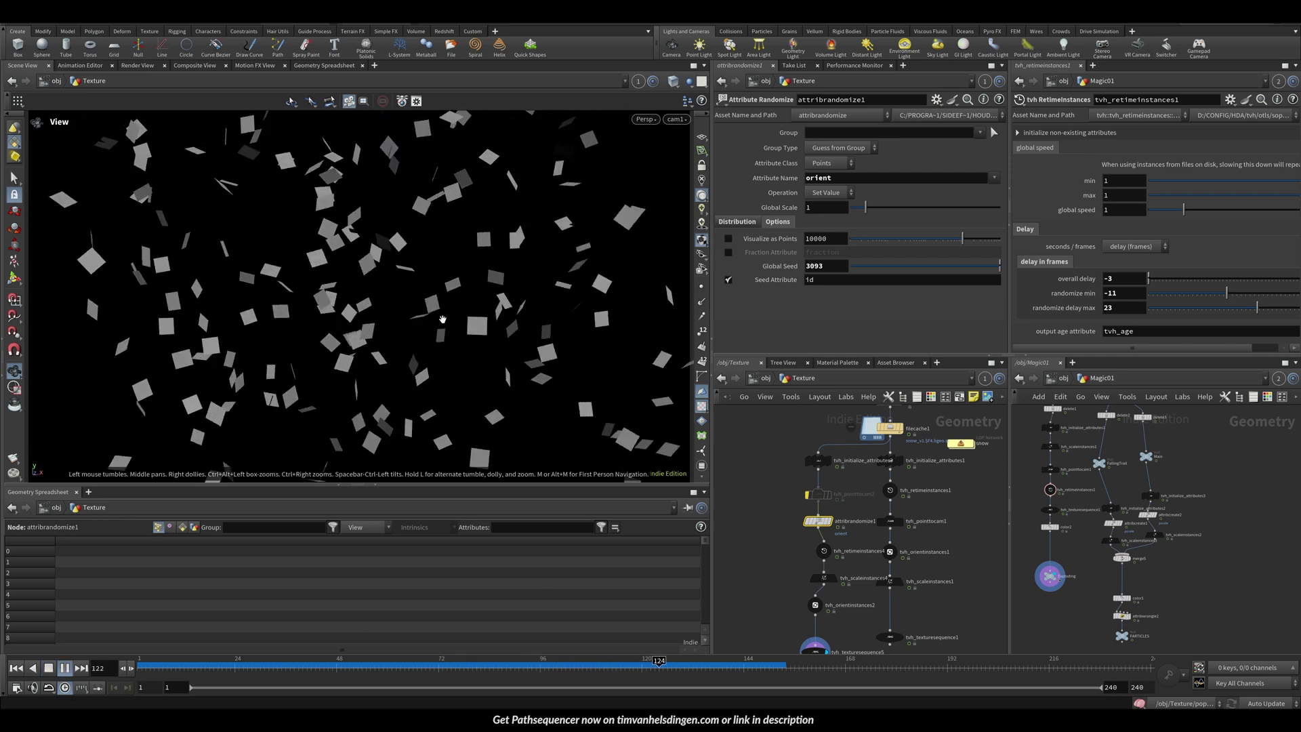
Examine the randomly oriented snowflakes rendered in the snow LOP network at different frames and return to the Texture network
double_click(955, 444)
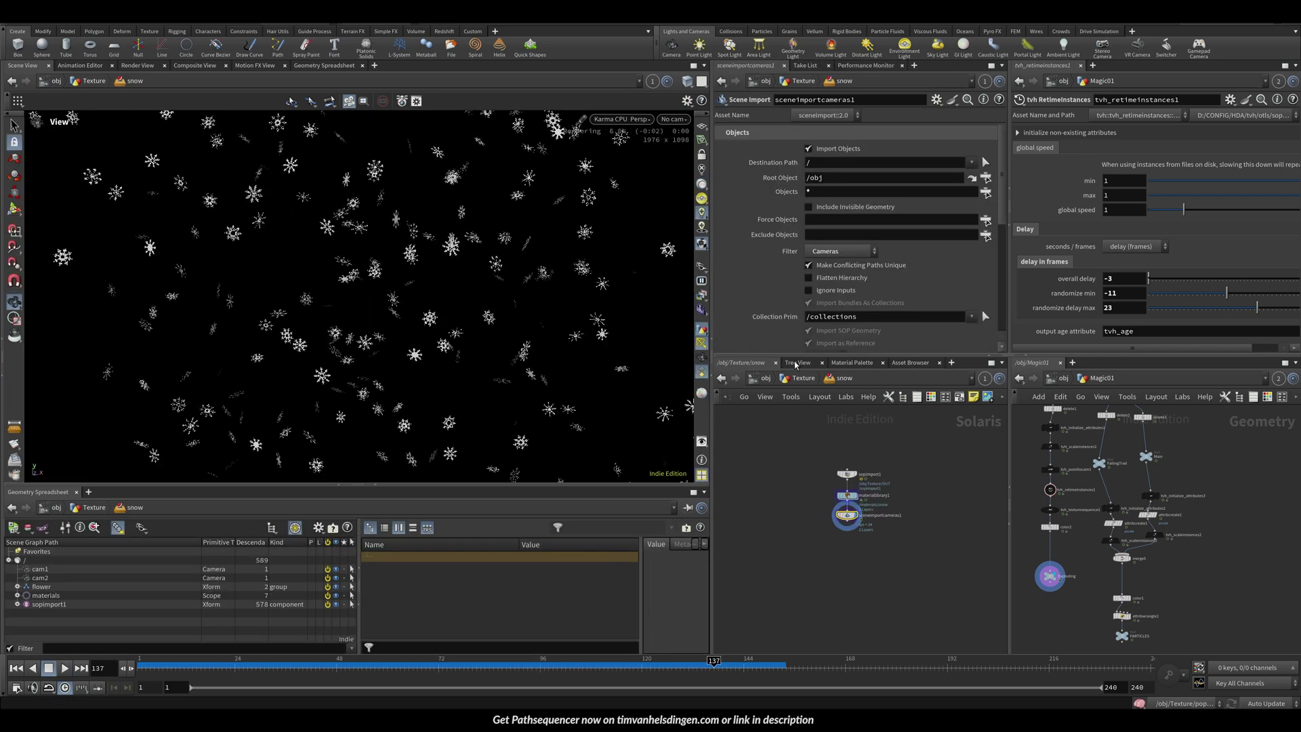
click(803, 378)
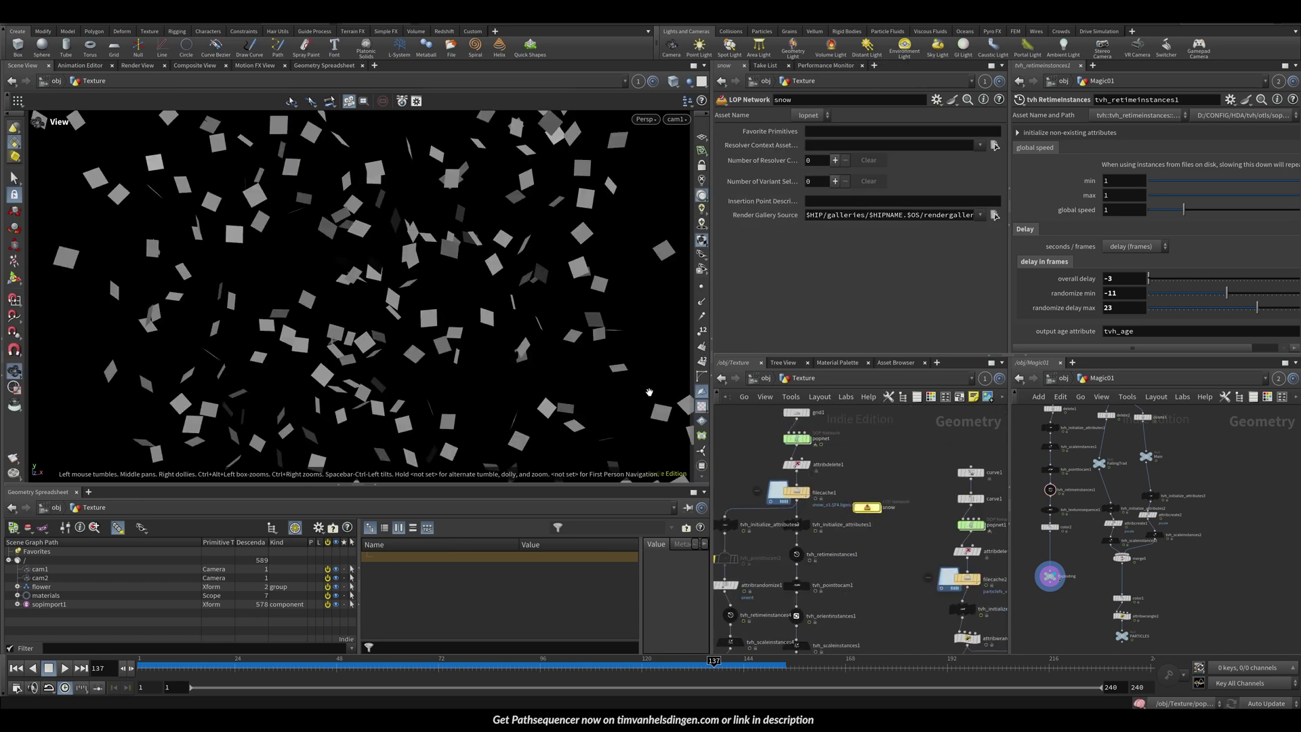
double_click(868, 507)
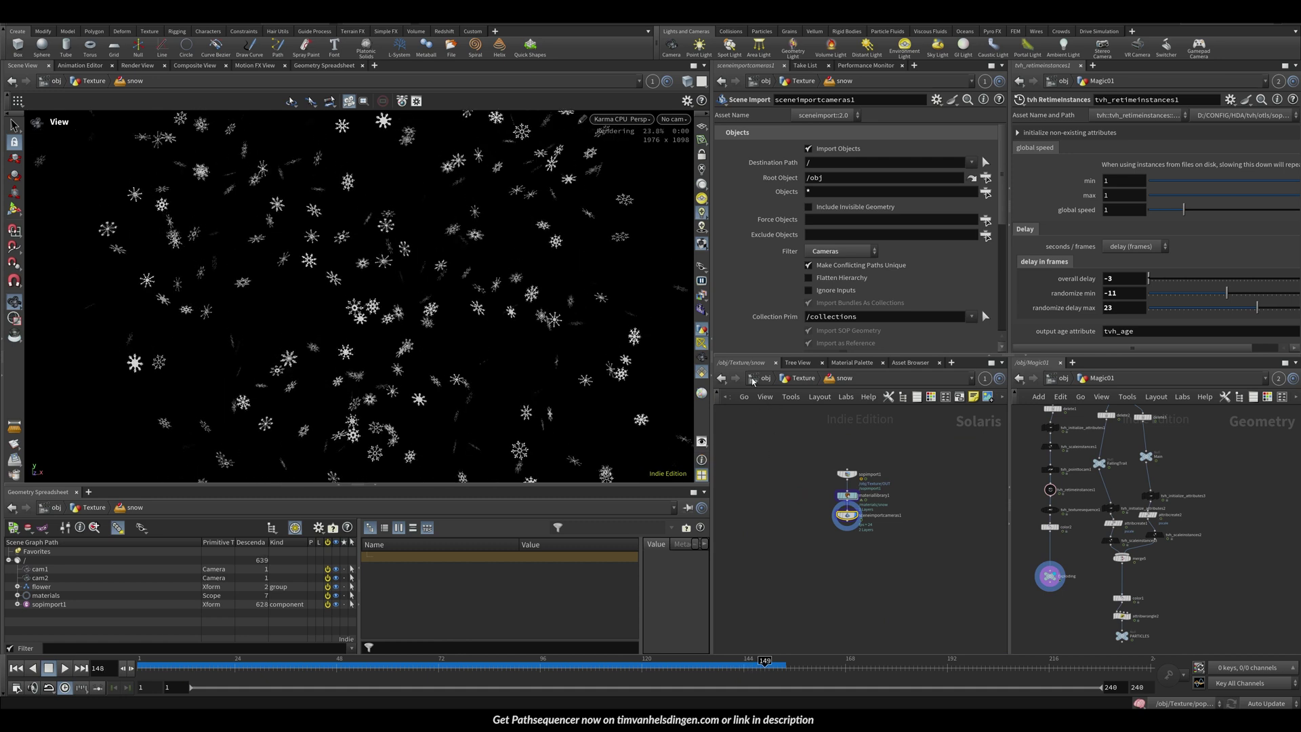
click(805, 383)
click(757, 463)
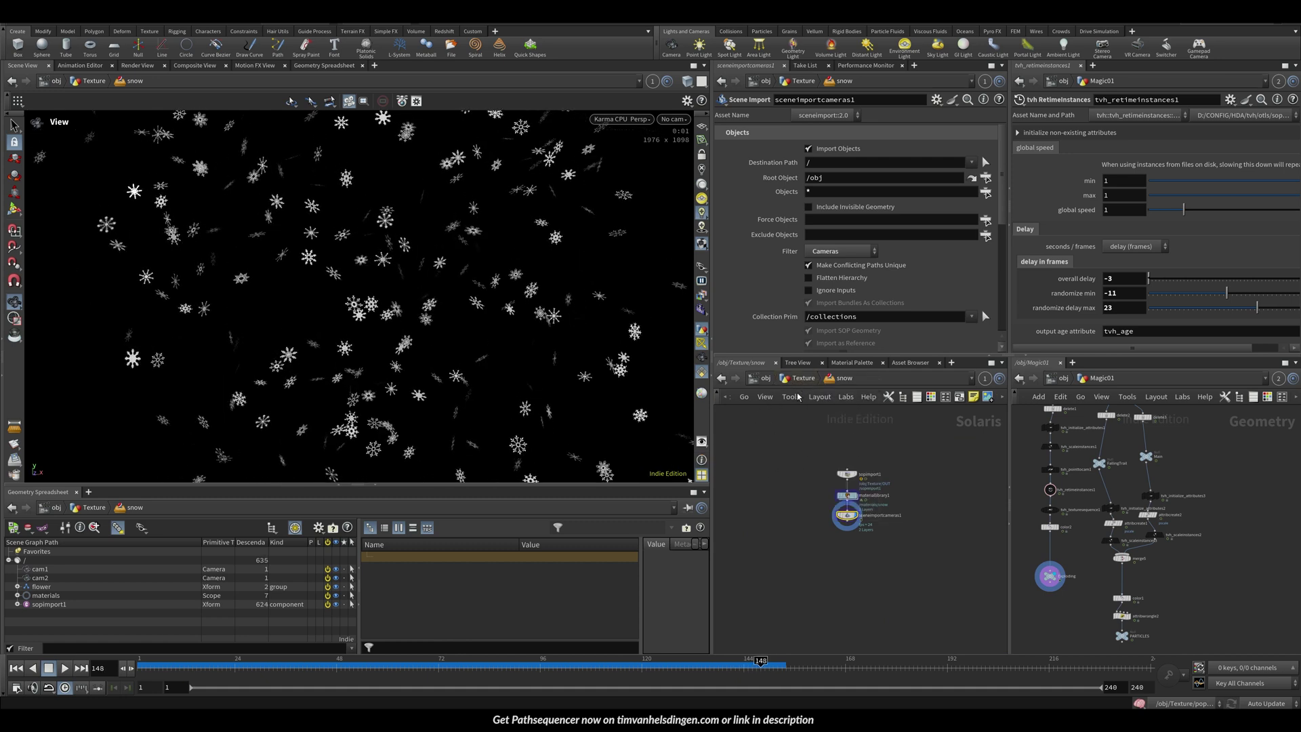
click(800, 382)
click(773, 439)
click(801, 378)
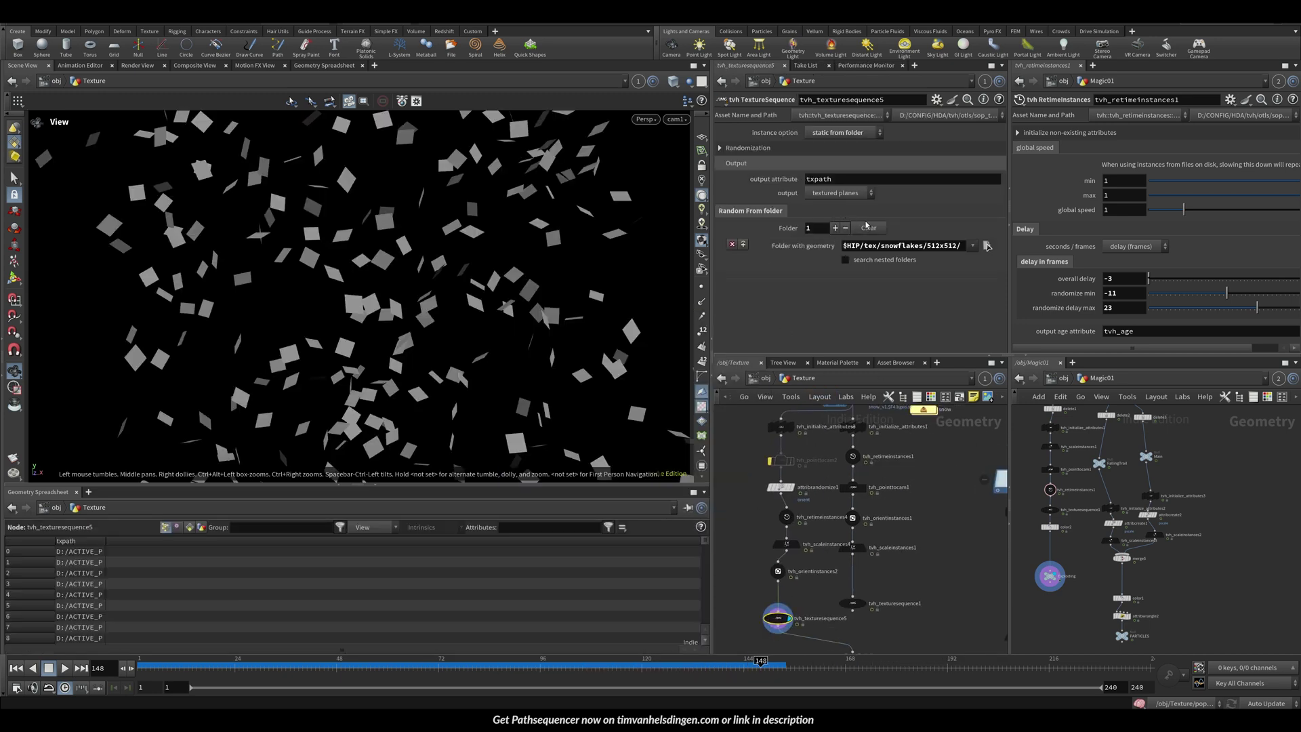
Compare the points/geometry and textured planes output options of tvh_texturesequence5, leaving the output on textured planes
click(838, 193)
click(836, 206)
click(838, 193)
click(838, 196)
click(838, 196)
click(835, 207)
click(837, 195)
click(836, 218)
click(836, 195)
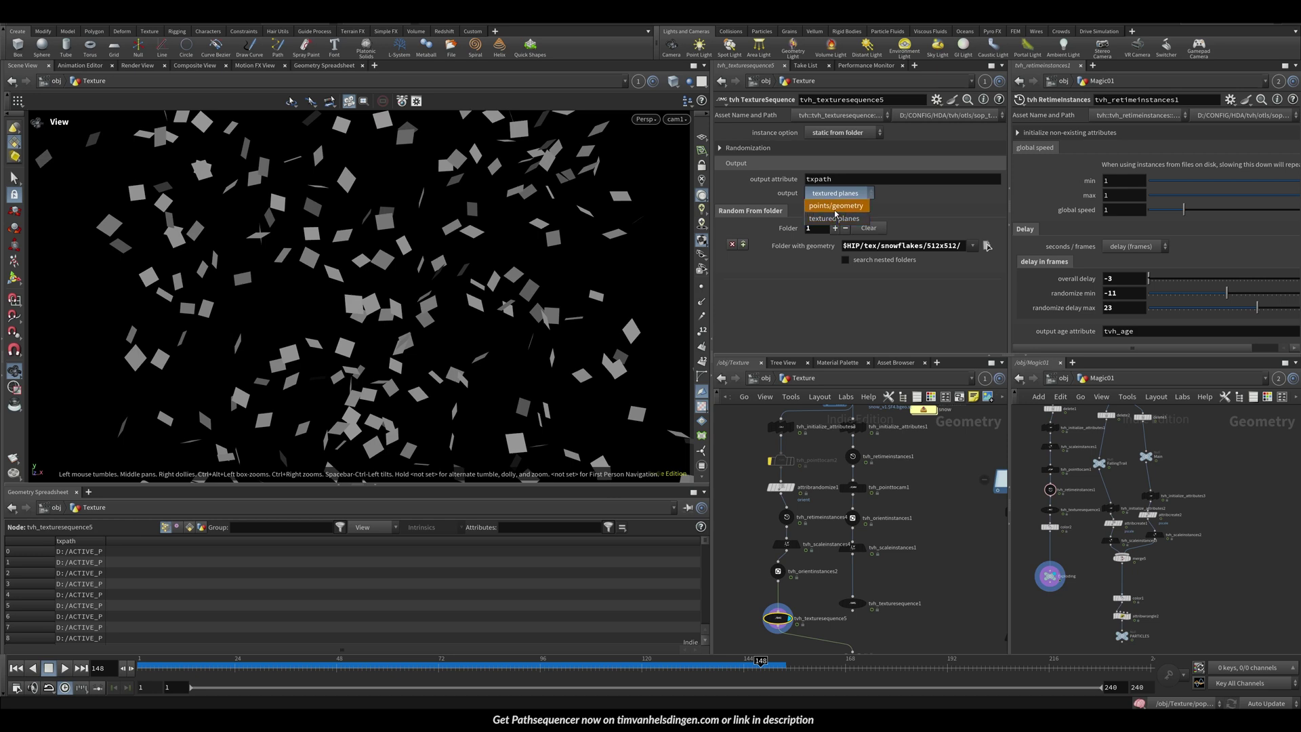
click(835, 207)
click(838, 193)
click(838, 215)
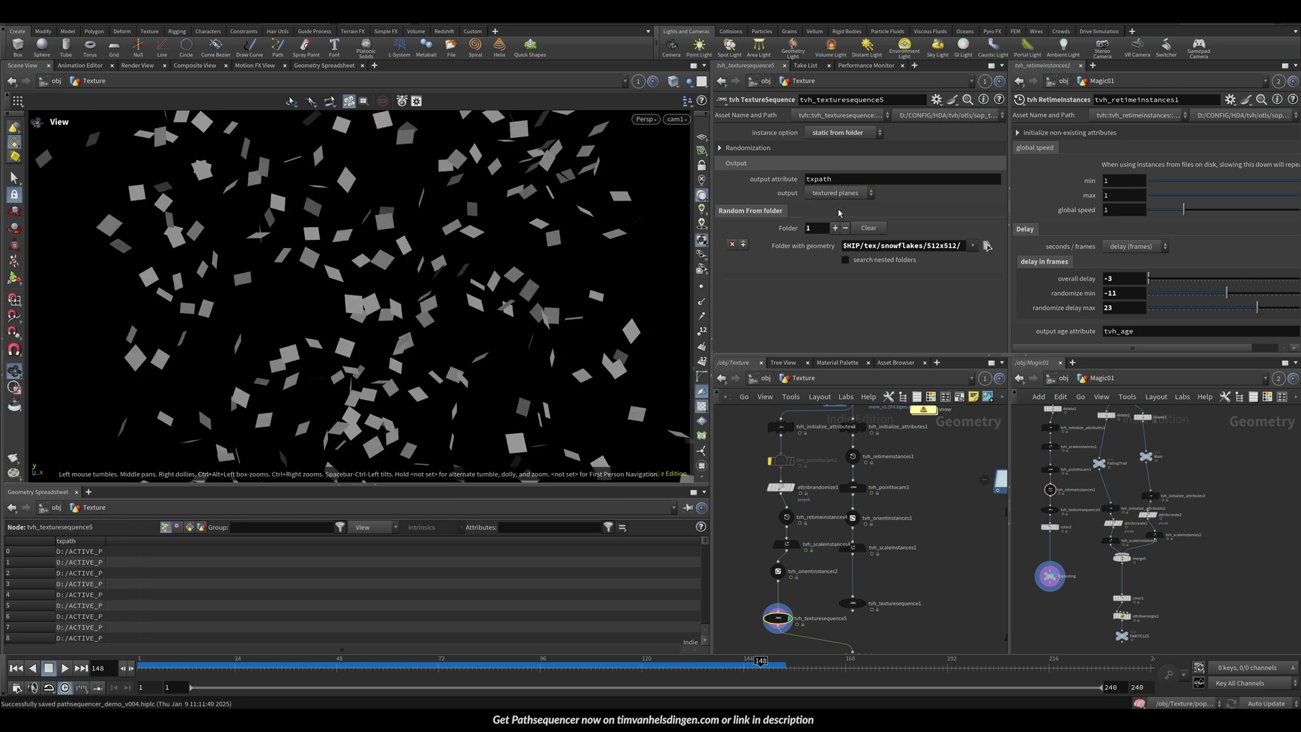
Play the animation and review the available instance options of tvh_texturesequence5
scroll(827, 420, down, 5)
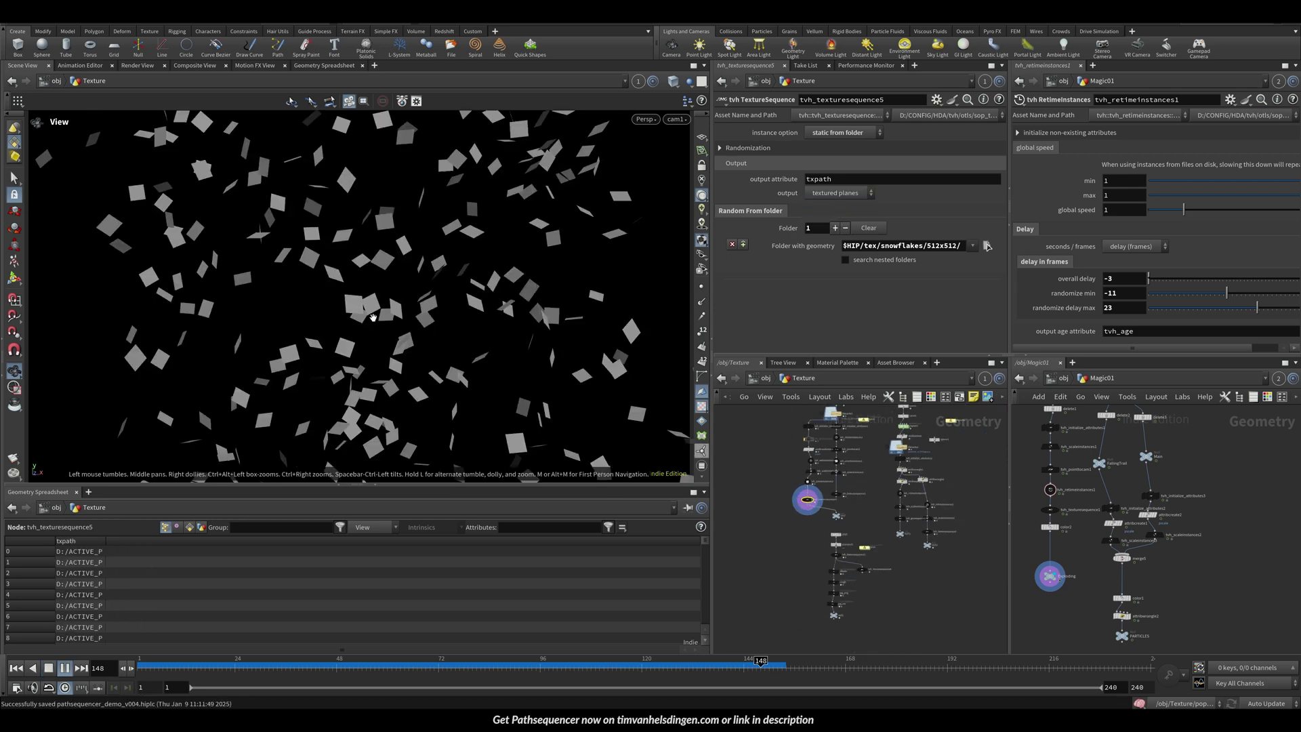
key(Up)
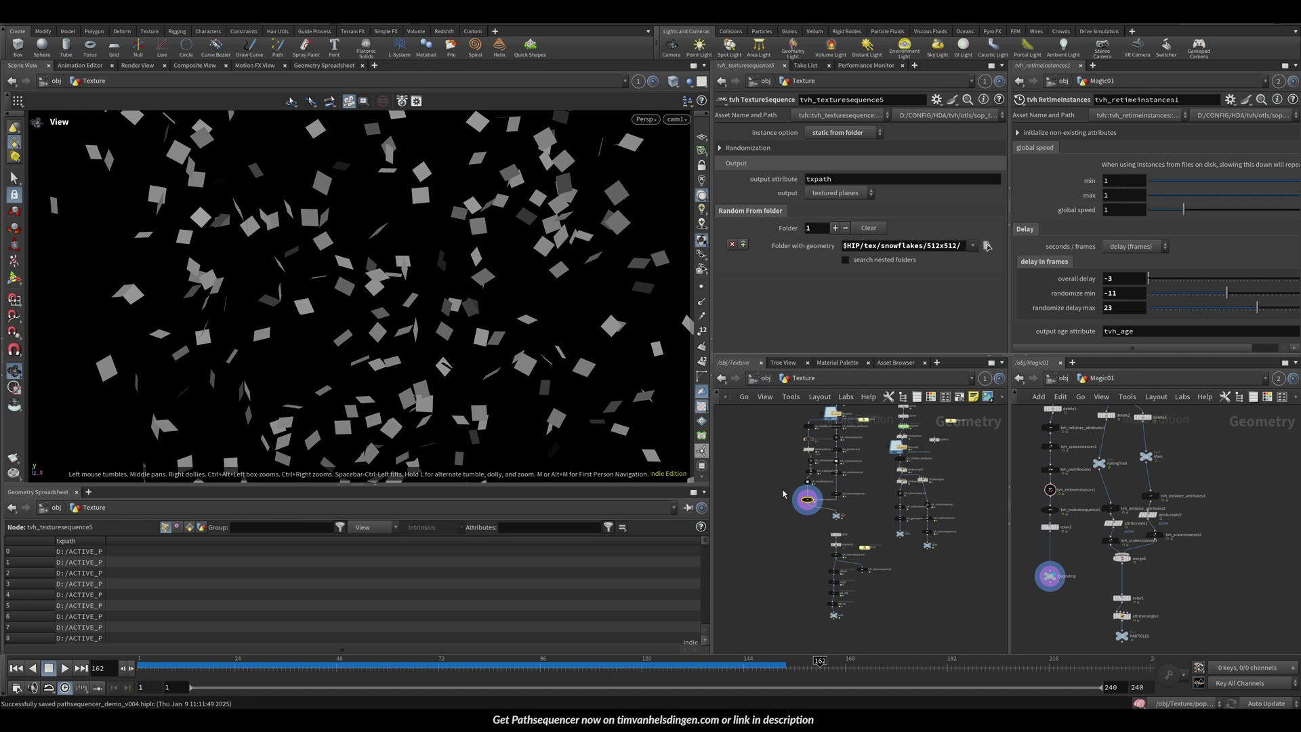
click(826, 133)
click(850, 135)
click(823, 132)
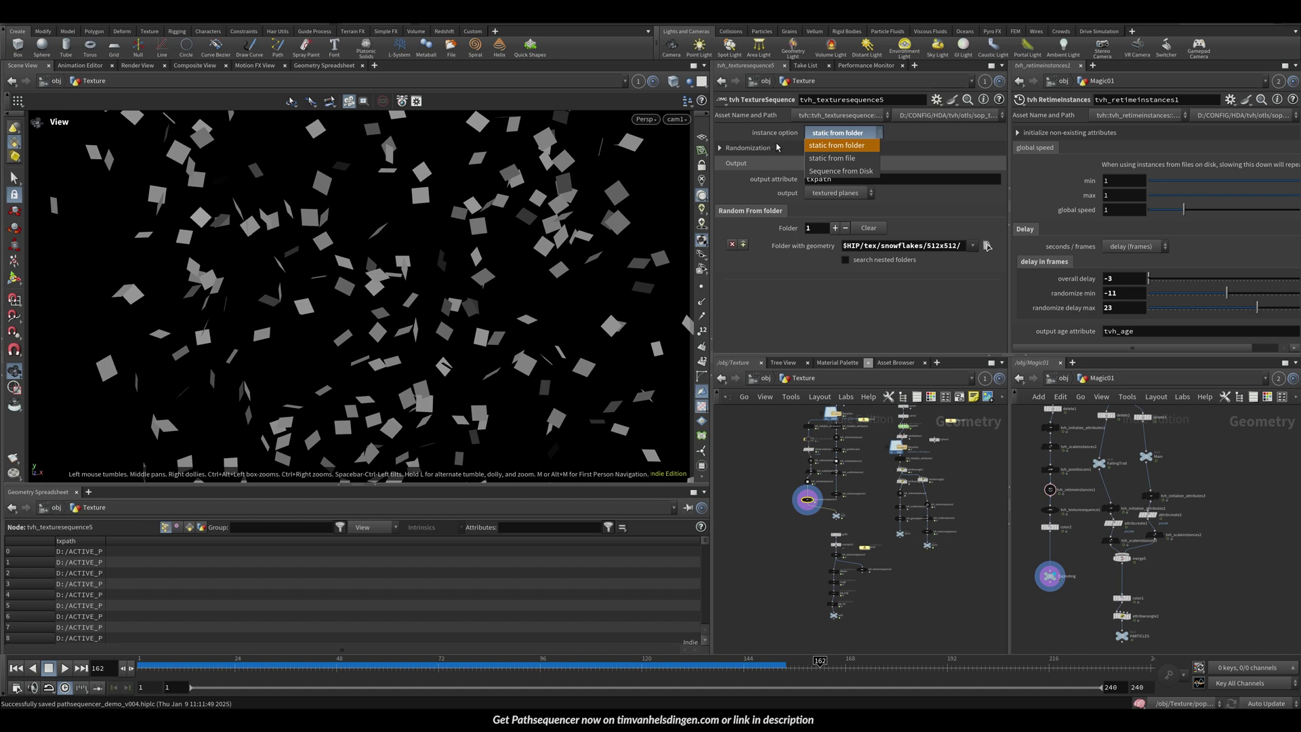
click(719, 172)
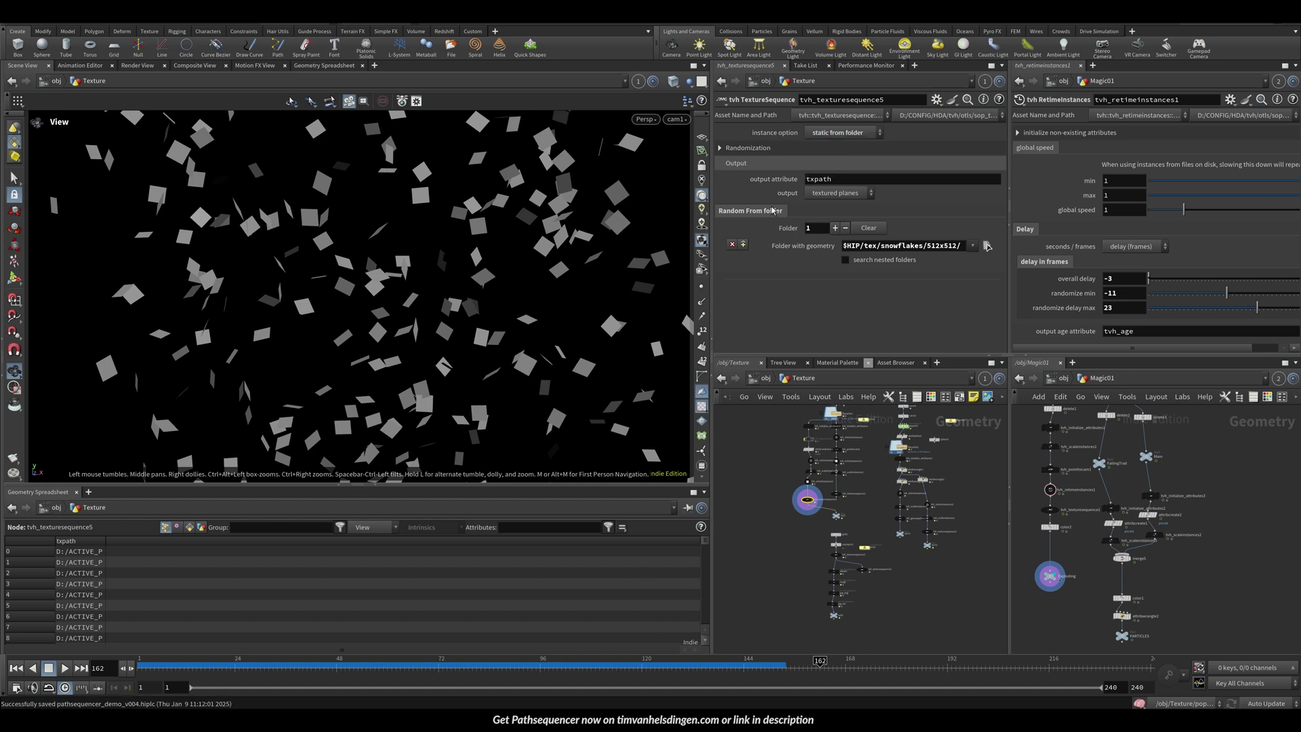
Set the tvh_texturesequence5 instance option to static from file and load 8.png from the snowflakes/512x512 folder, listing sequence files individually
click(843, 132)
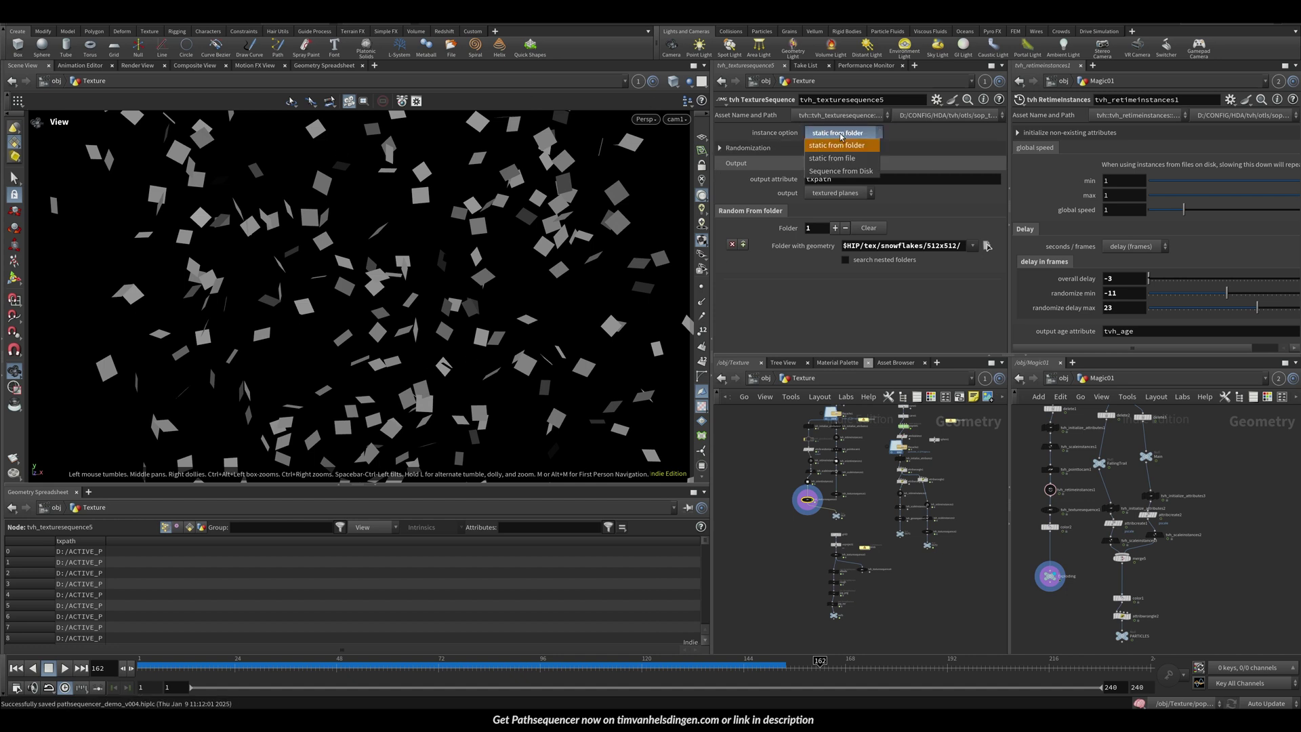
click(837, 147)
click(985, 247)
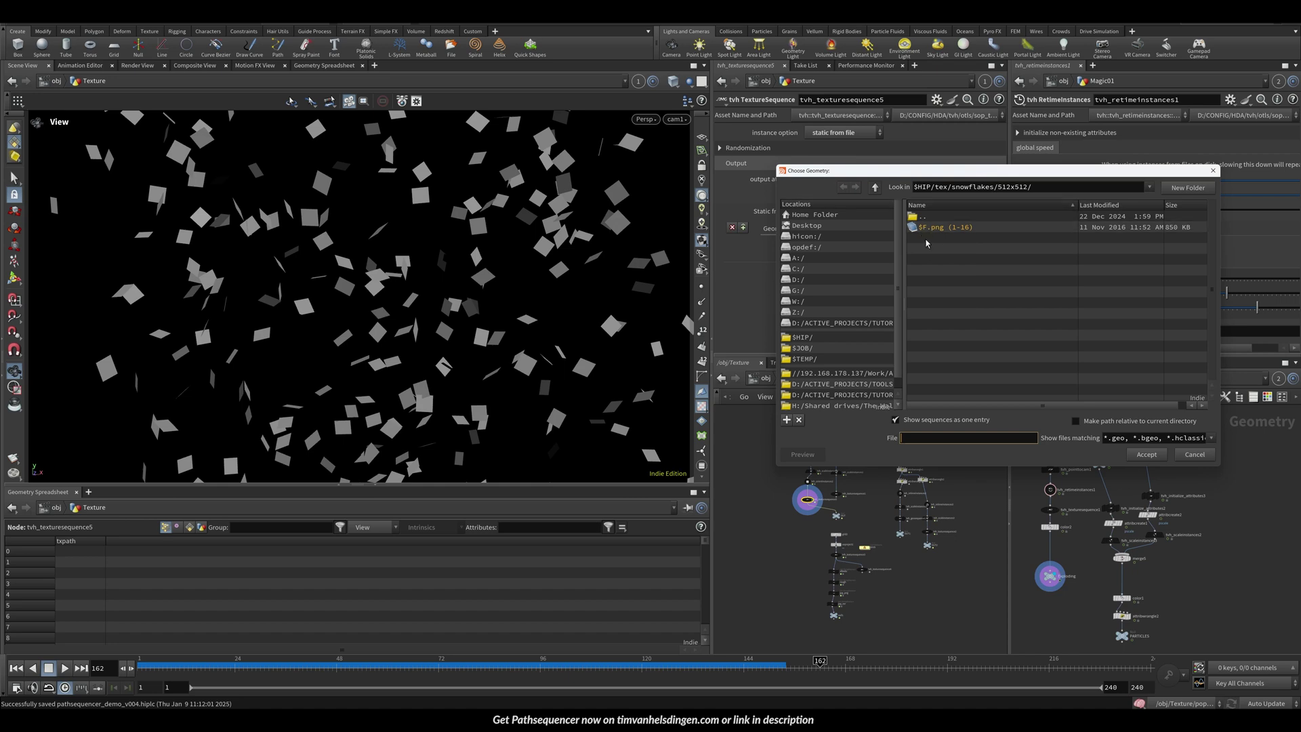
click(927, 423)
click(932, 304)
double_click(926, 306)
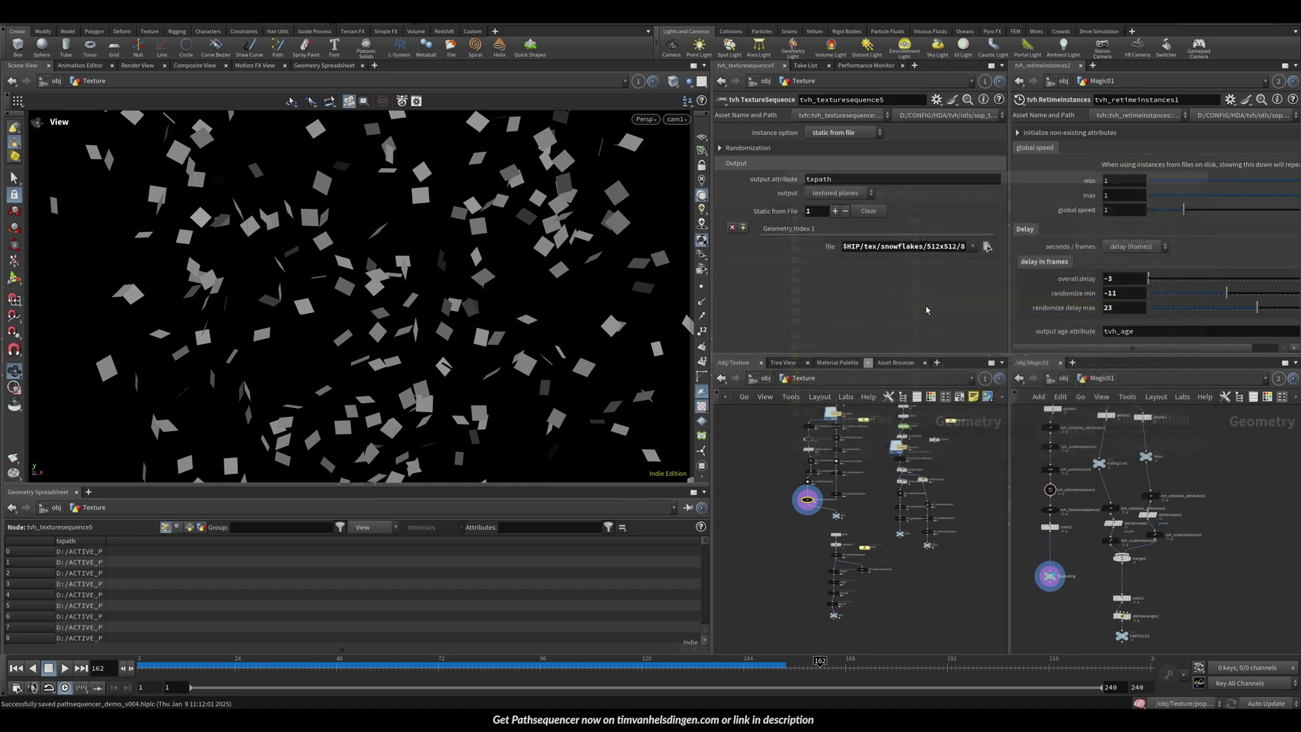
Add two more static file entries to tvh_texturesequence5 and load 15.png and 1.png into them
click(835, 211)
click(986, 279)
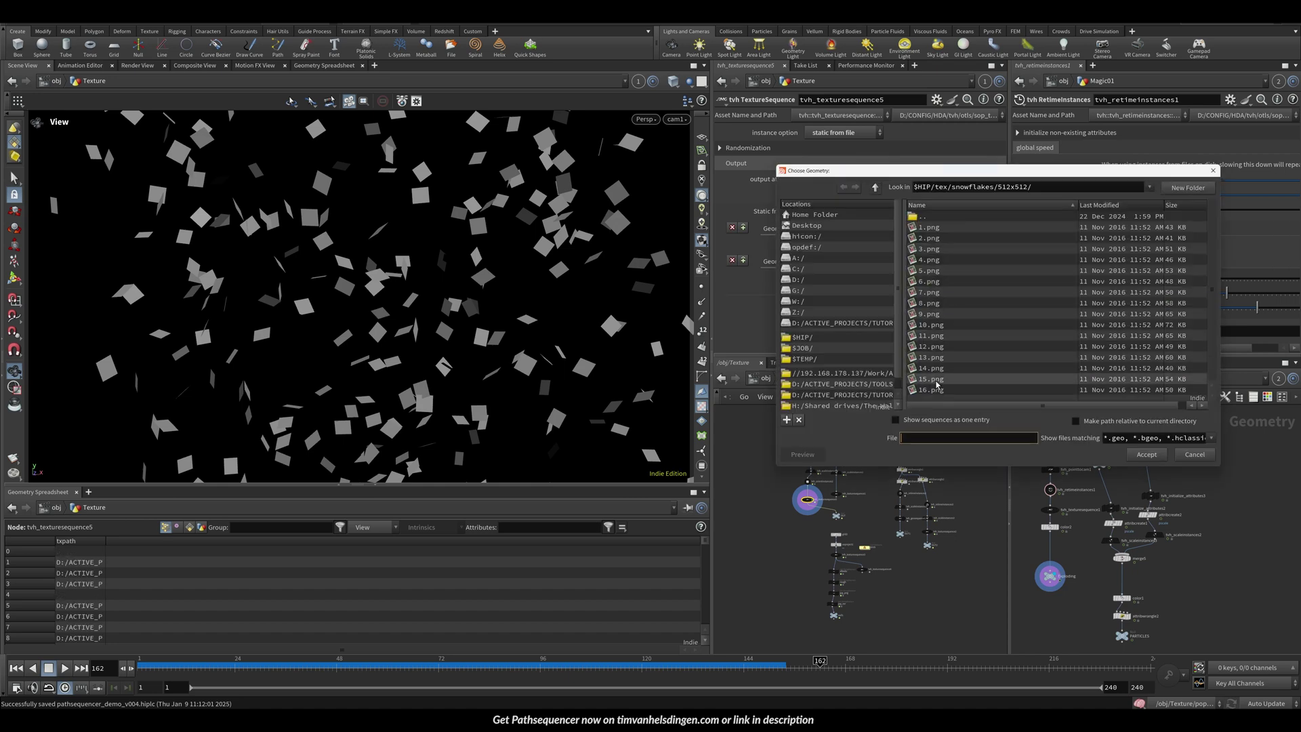
double_click(933, 381)
click(836, 211)
click(987, 313)
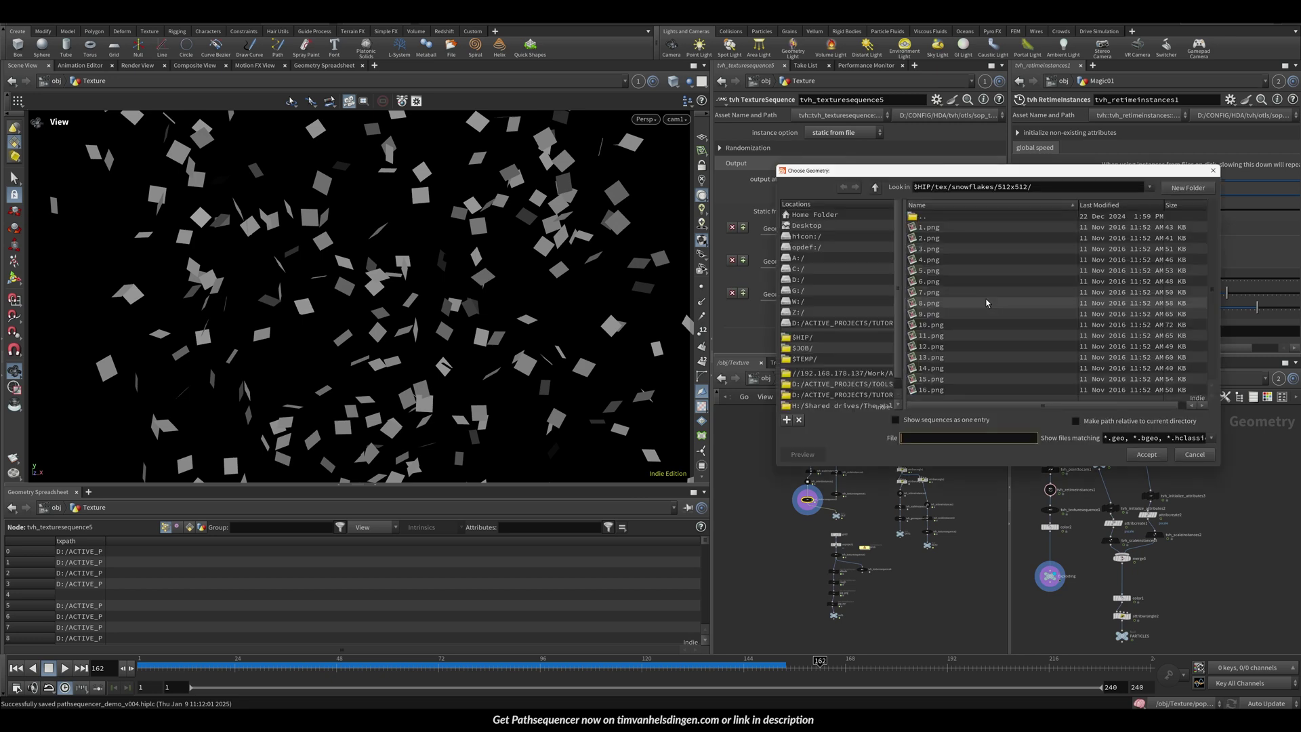
double_click(931, 226)
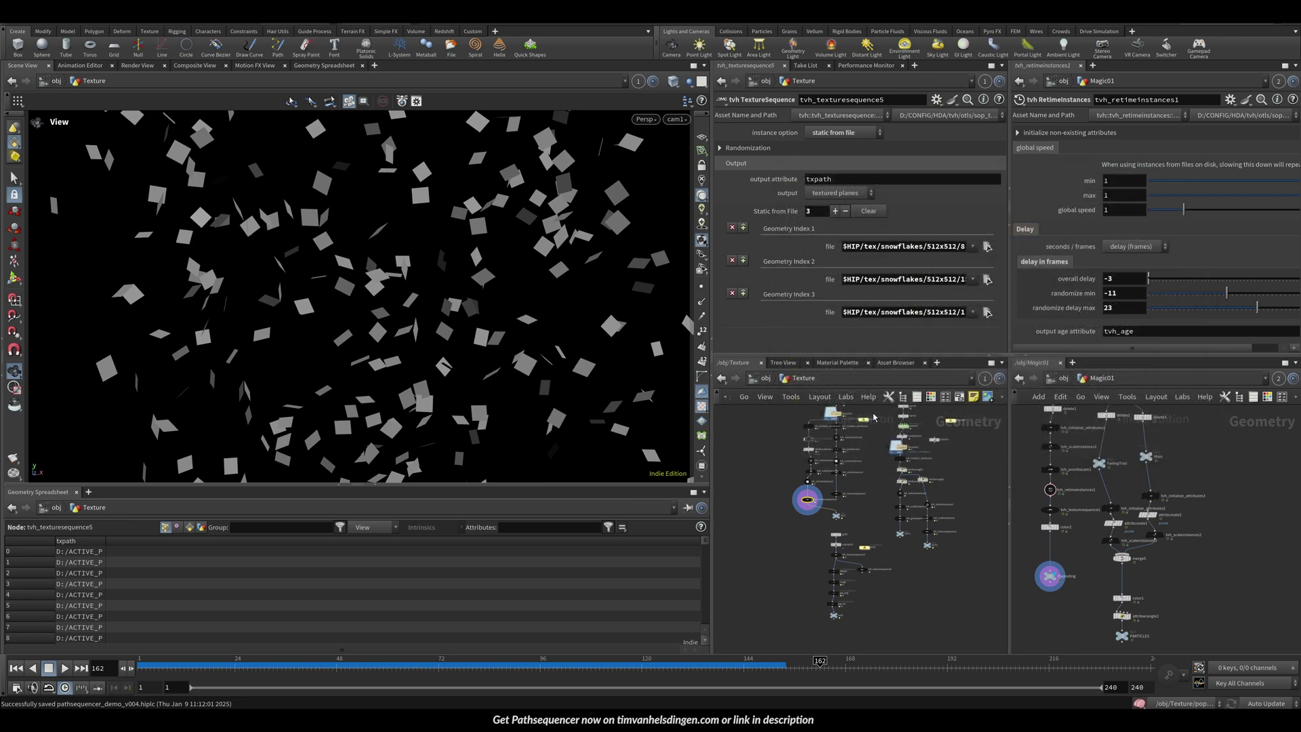
Check the rendered snowflakes using the three chosen textures in the snow LOP network and return to the Texture network
double_click(835, 415)
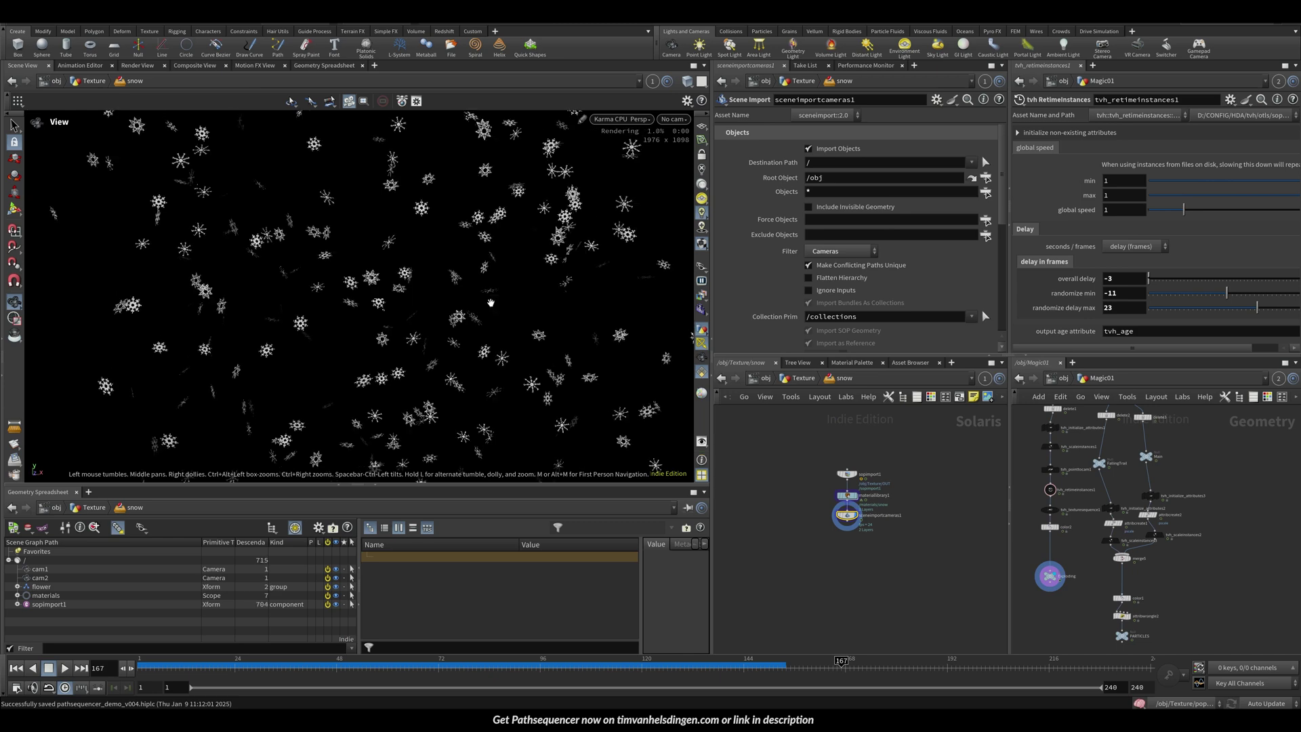
click(803, 378)
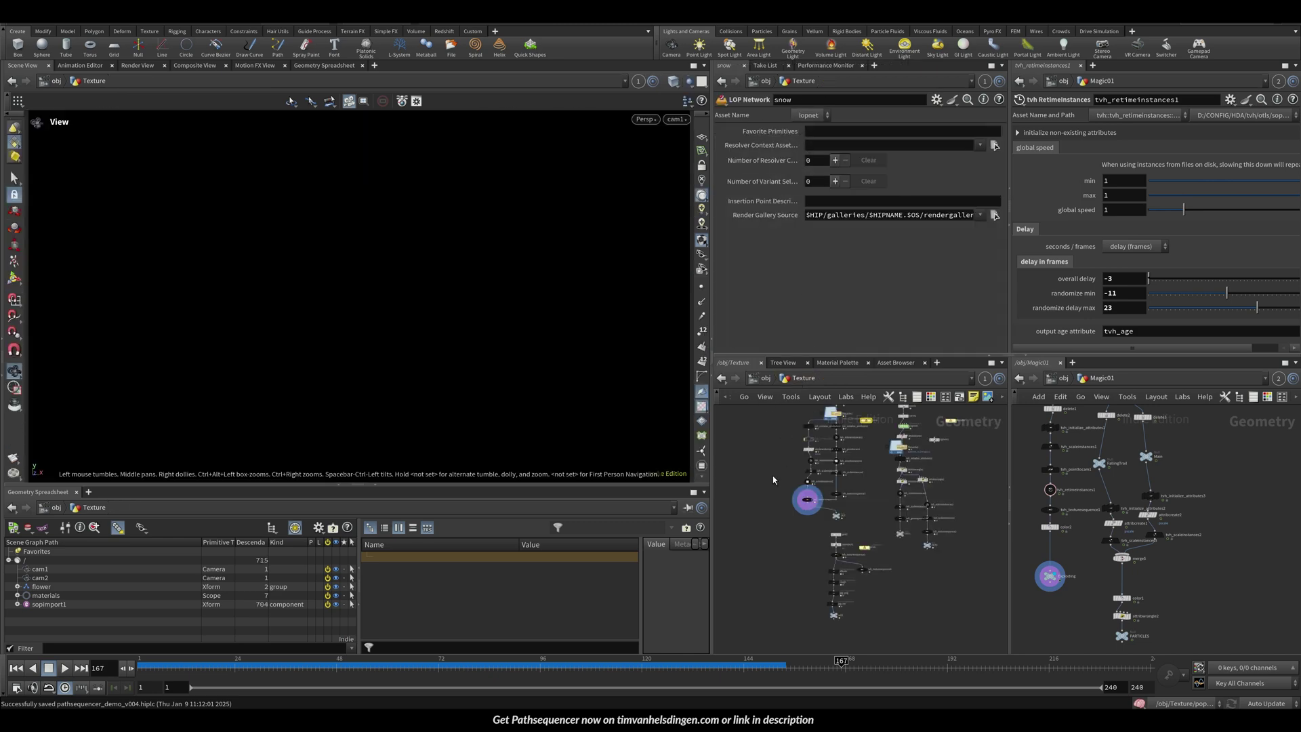
scroll(760, 472, up, 5)
Set the instance option of tvh_texturesequence5 back to static from folder and save the scene
click(873, 472)
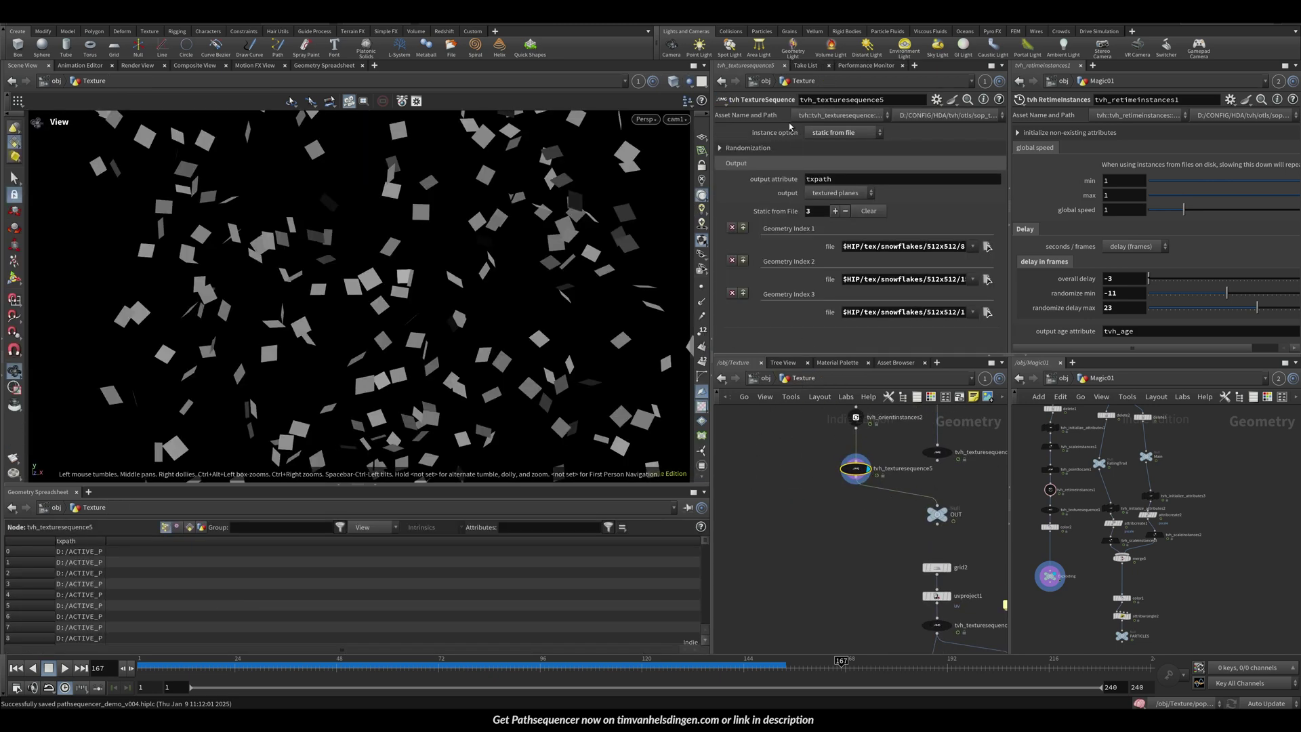
click(840, 132)
click(845, 149)
key(ctrl+s)
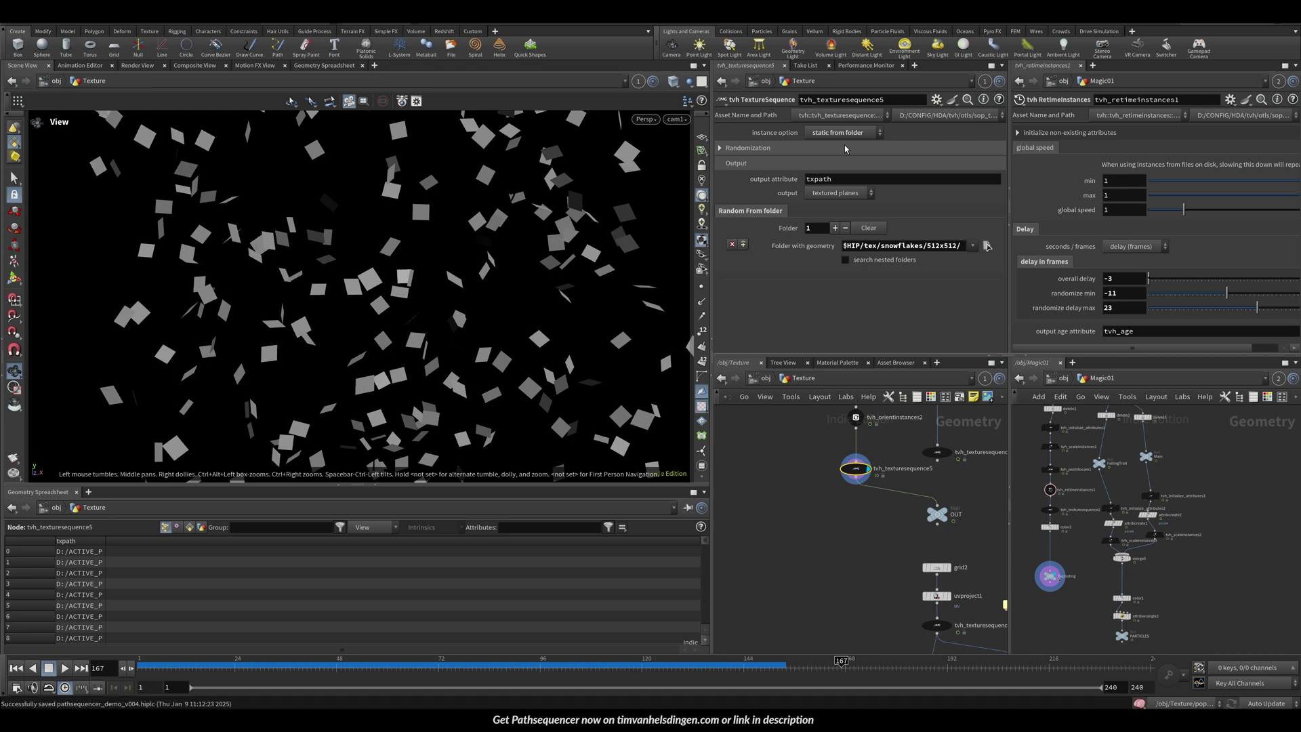
Play the animation with the folder textures and locate the snow LOP network among the Texture nodes
key(Up)
key(Up)
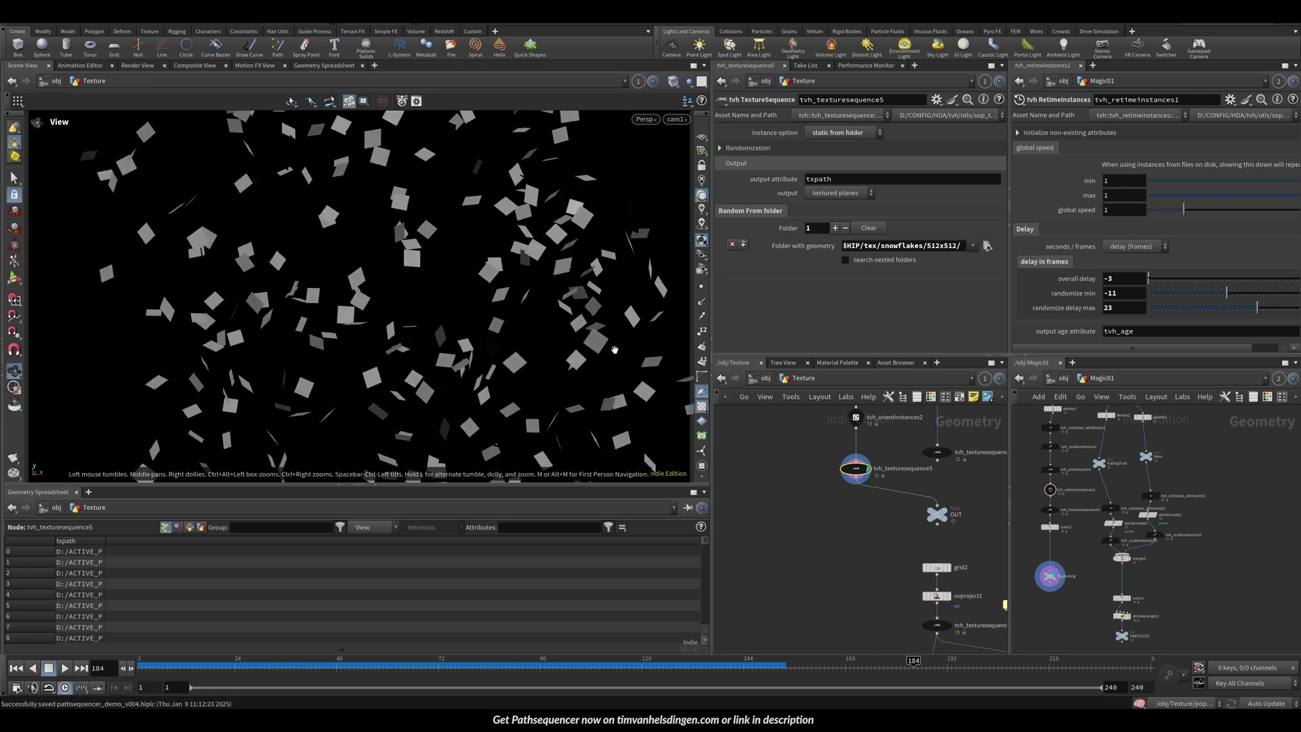
middle_drag(911, 480, 816, 523)
middle_drag(964, 414, 926, 476)
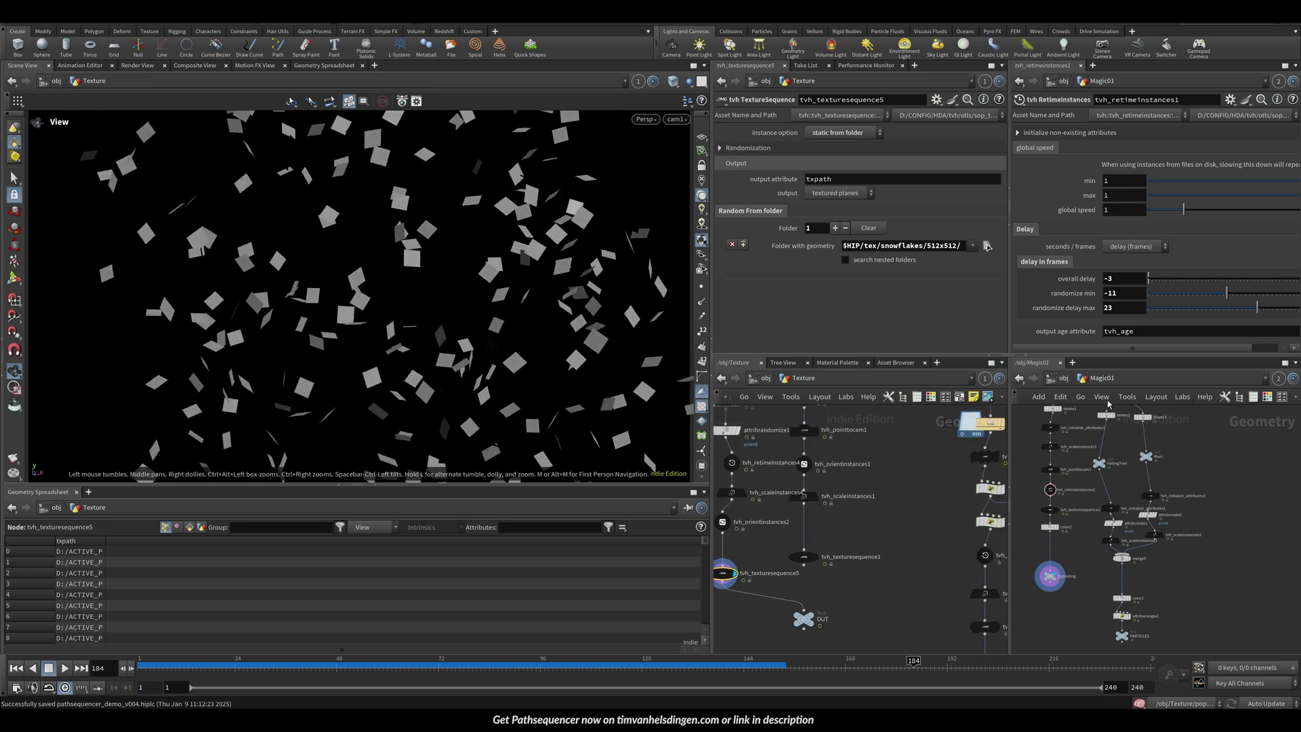
middle_drag(927, 409, 724, 502)
middle_drag(719, 433, 815, 485)
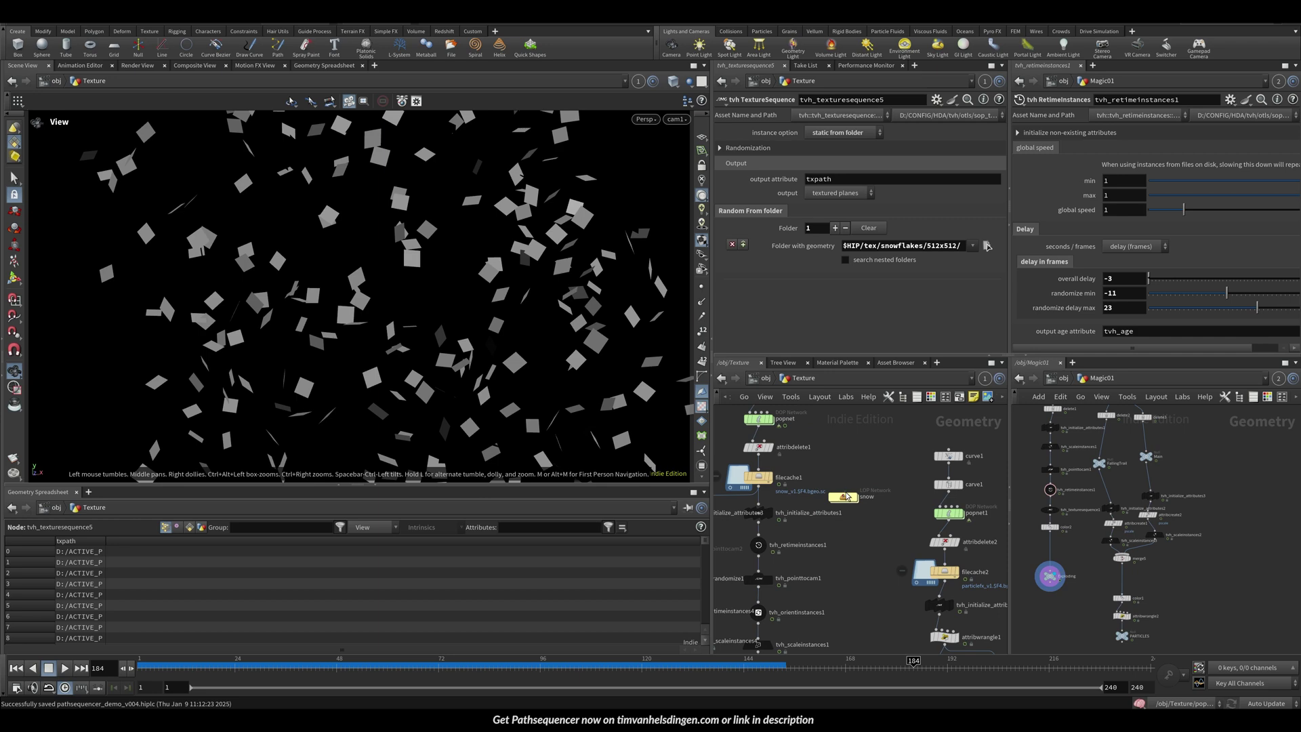
Test the snow LOP network's render in Karma XPU, and switch the viewport back to Houdini VK
double_click(845, 496)
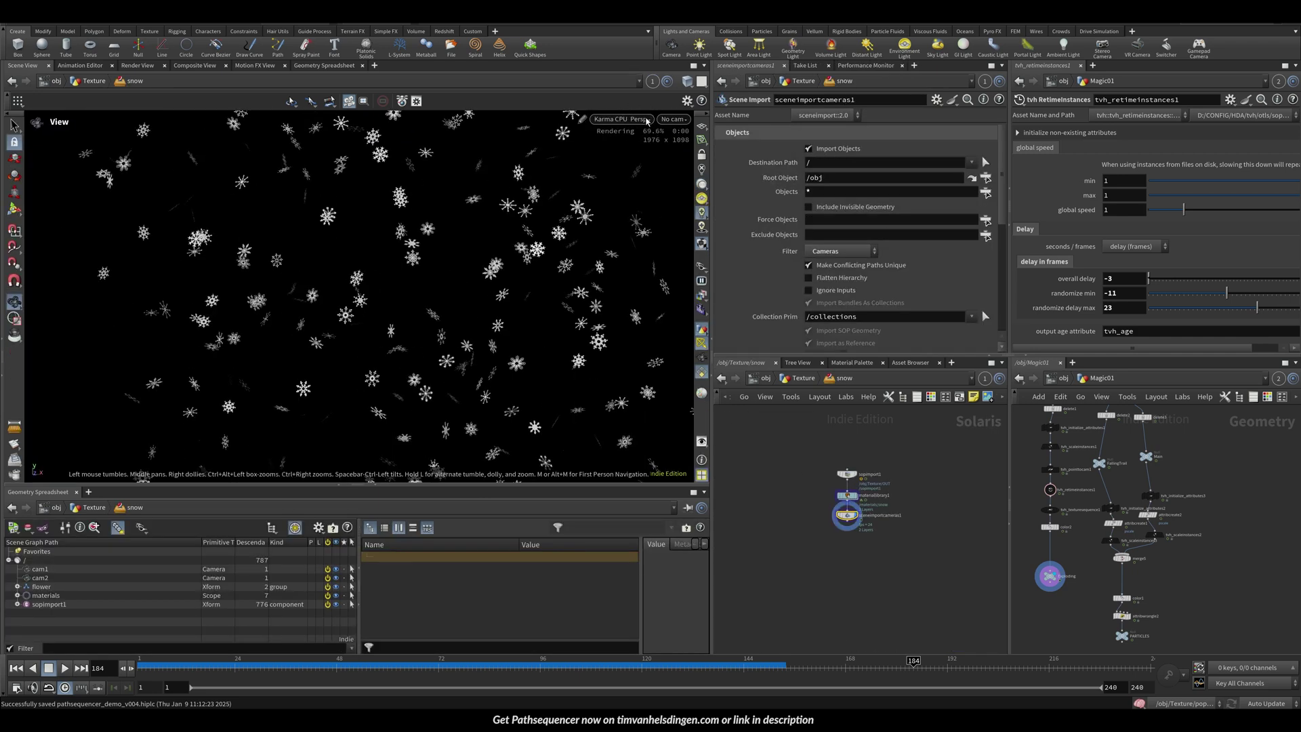
click(646, 121)
click(637, 170)
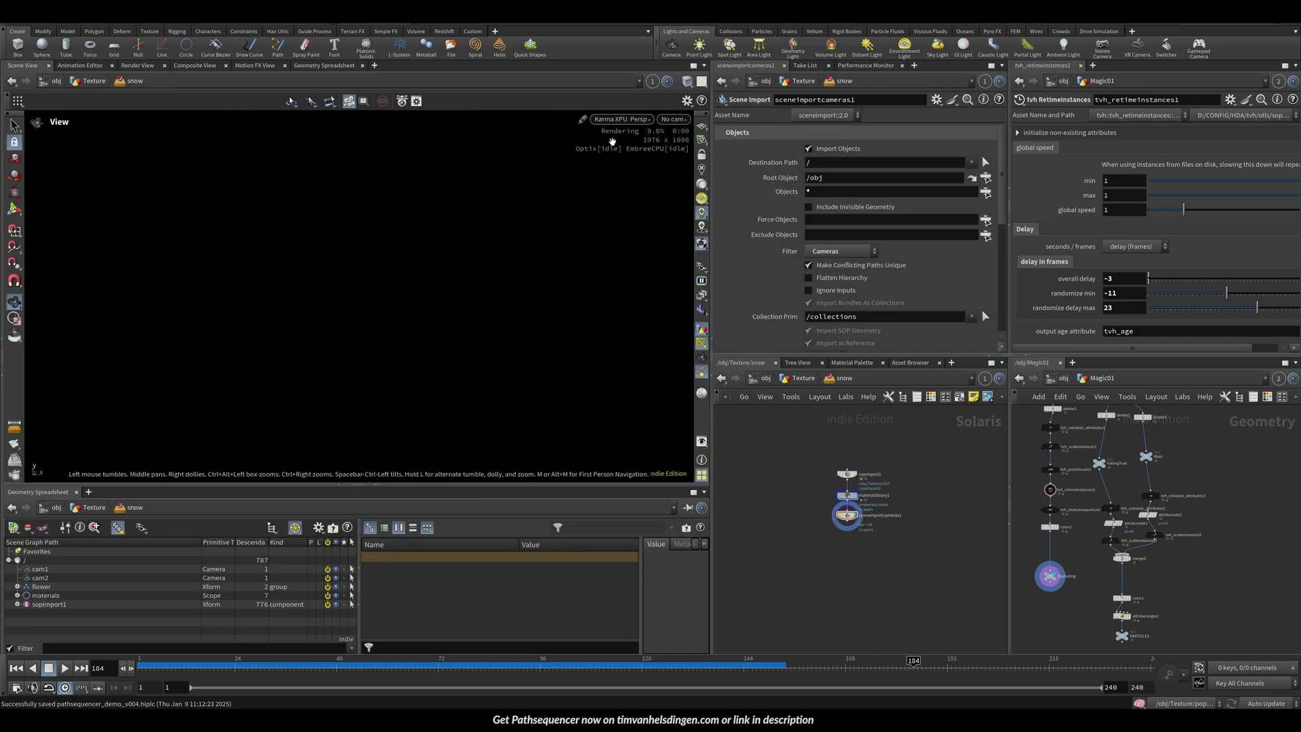
click(621, 120)
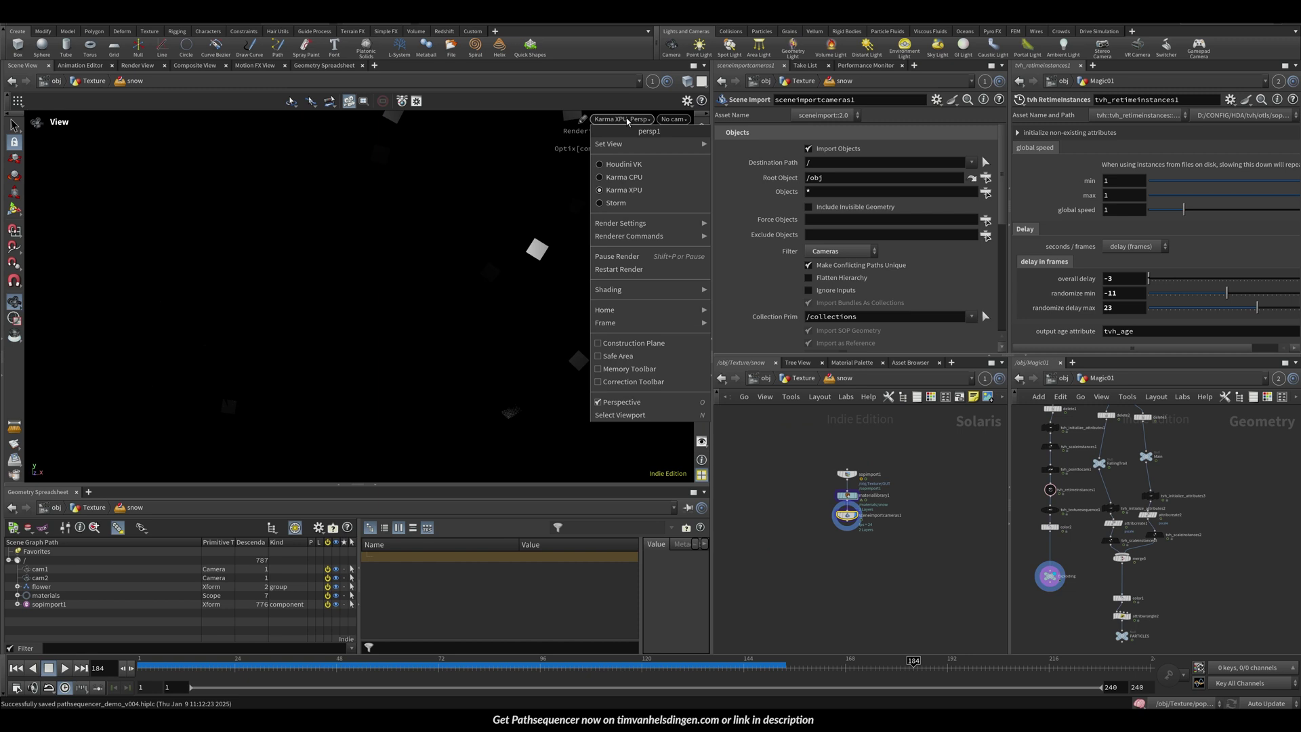
click(627, 170)
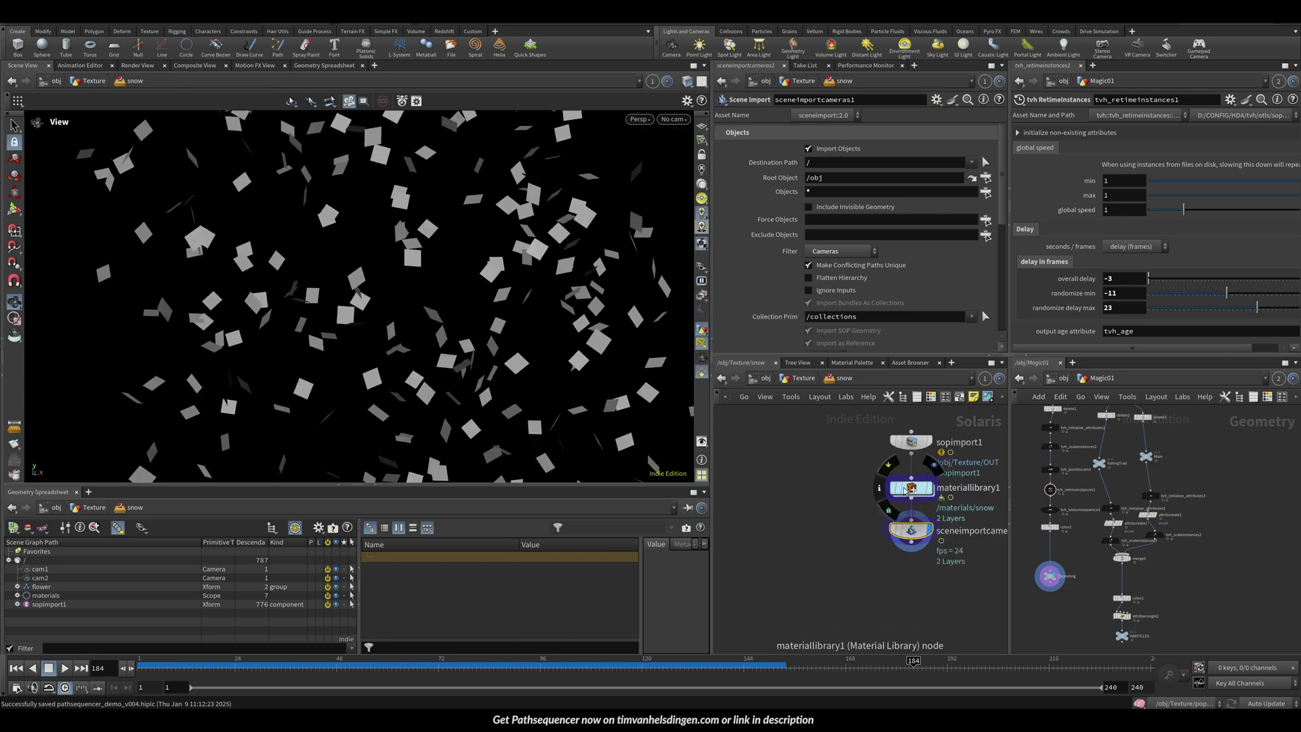
Open the snow material in materiallibrary1, set usdprimvarreader1's variable name to txpath and inspect usduvtexture1
double_click(847, 495)
double_click(851, 514)
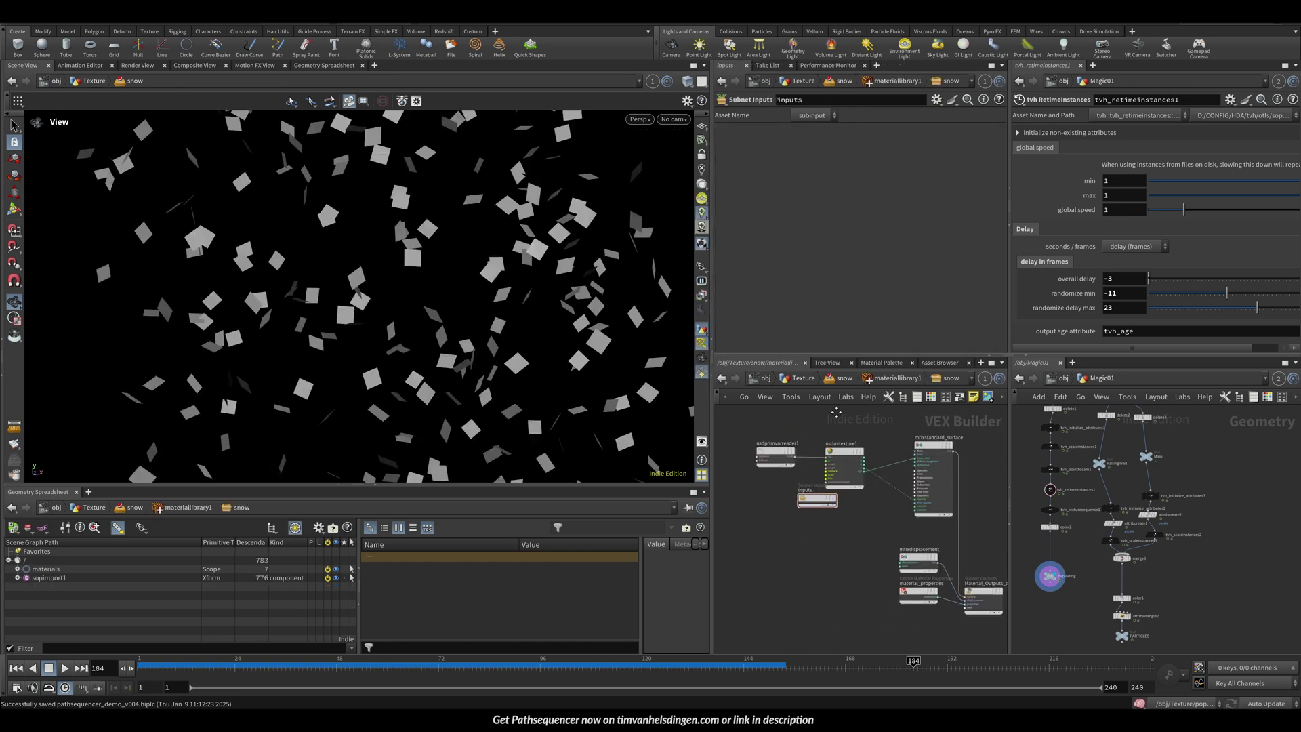
click(829, 147)
text(txpath)
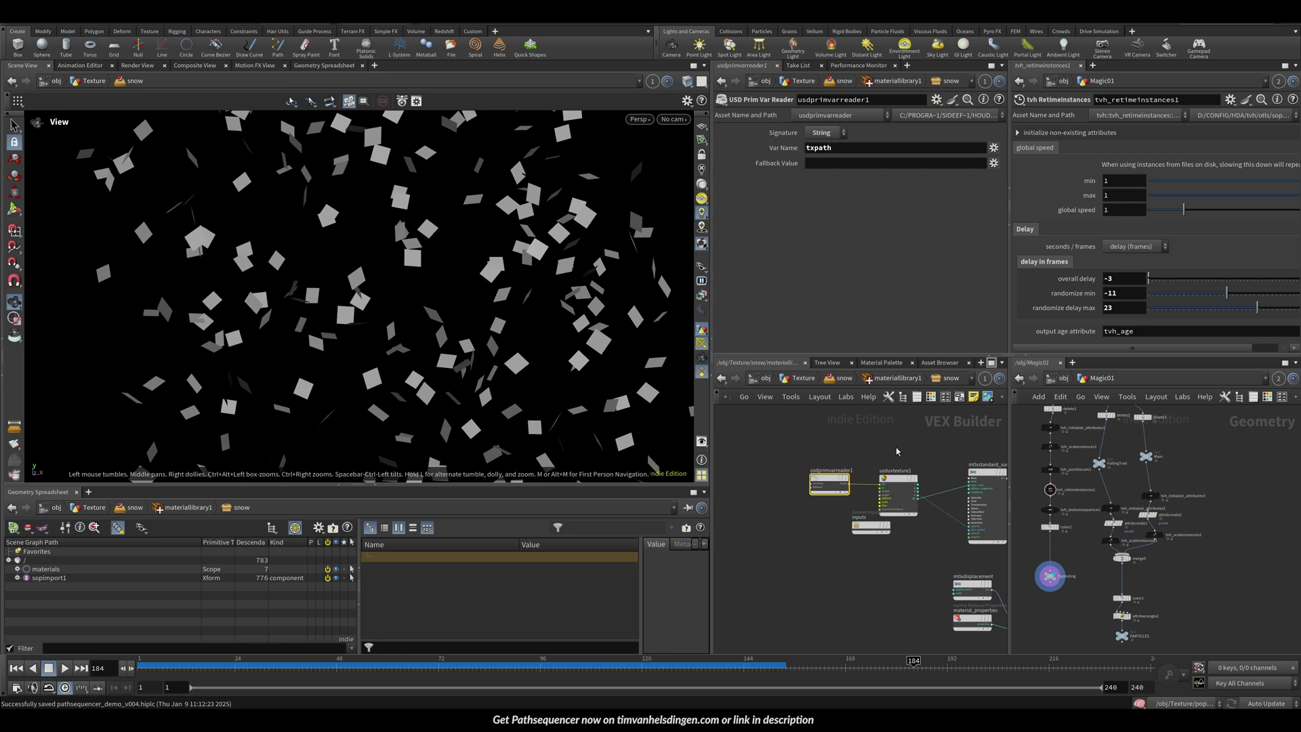
click(898, 481)
drag(898, 481, 903, 481)
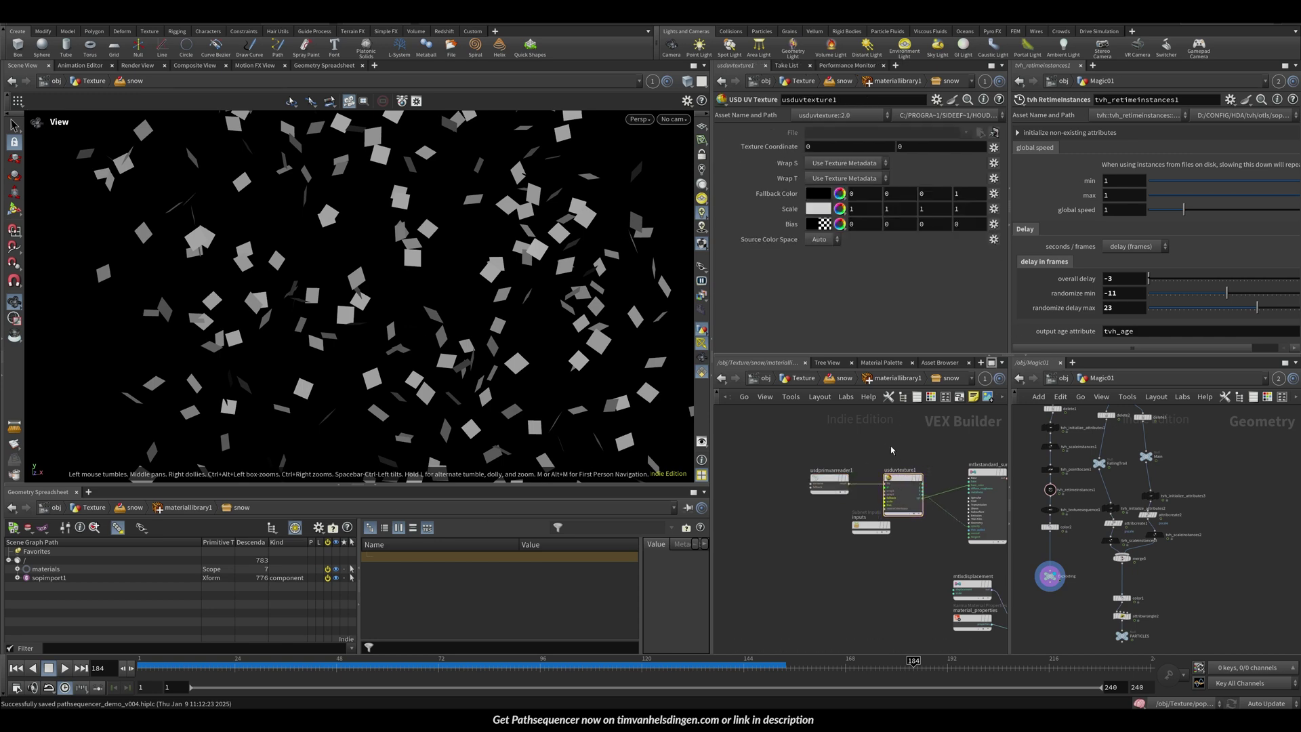
Add a MtlX Image node to the snow material near usduvtexture1
key(Tab)
text(mater i)
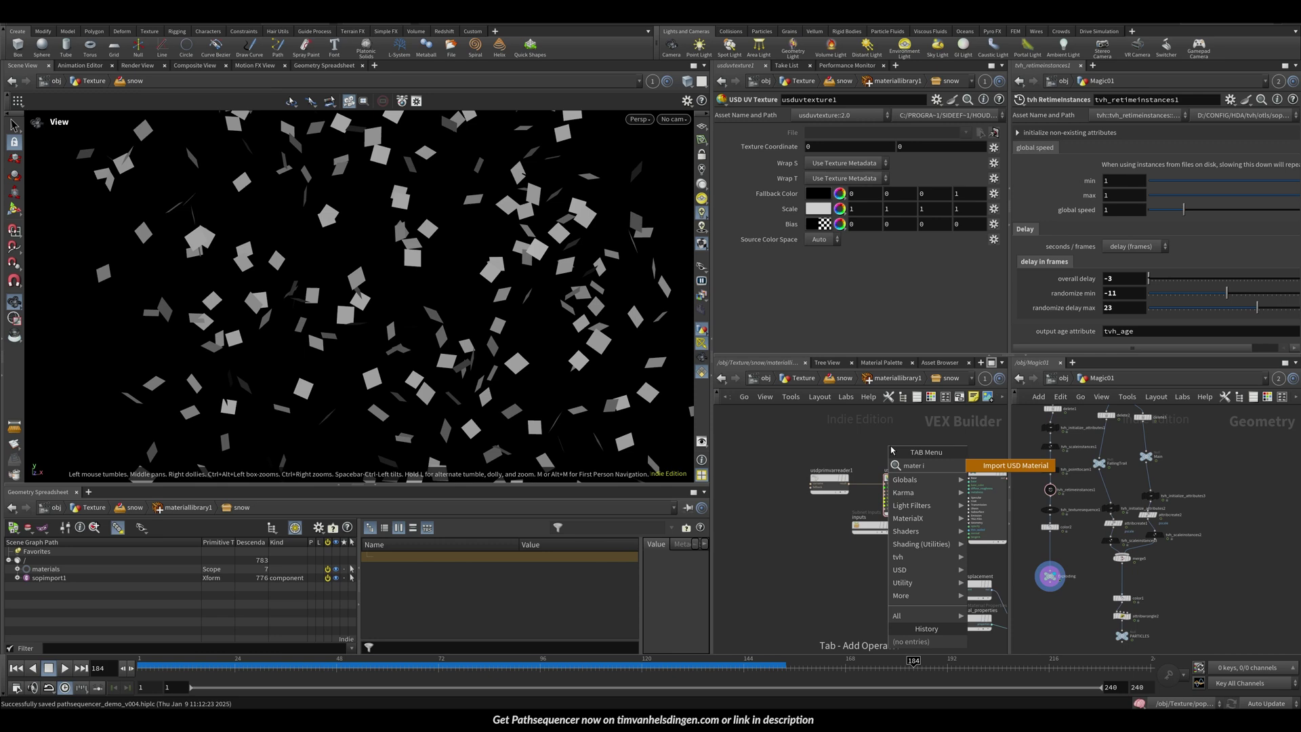
key(BackSpace)
key(BackSpace)
key(BackSpace)
key(BackSpace)
key(BackSpace)
key(BackSpace)
key(BackSpace)
text(image)
key(Return)
click(891, 450)
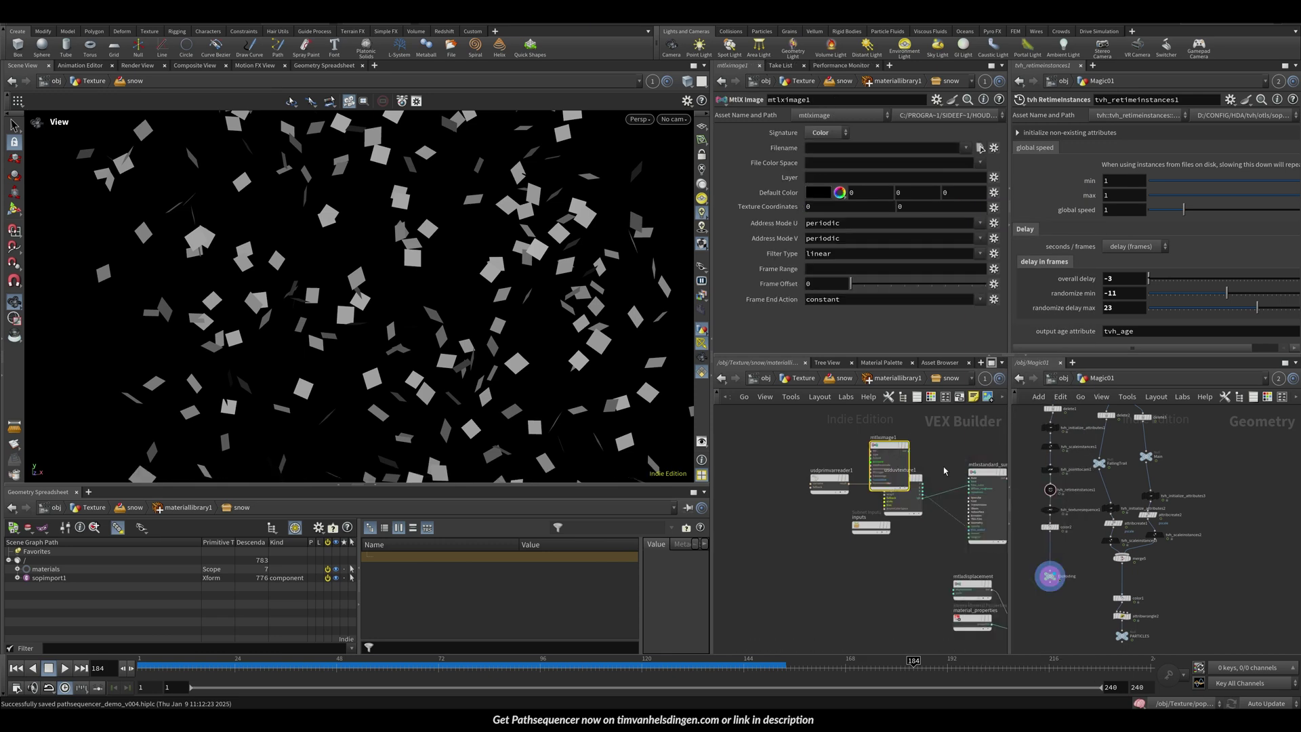
Compare the inputs of the MtlX Image node with usduvtexture1 and delete the MtlX Image node
drag(875, 451, 893, 432)
scroll(855, 432, up, 3)
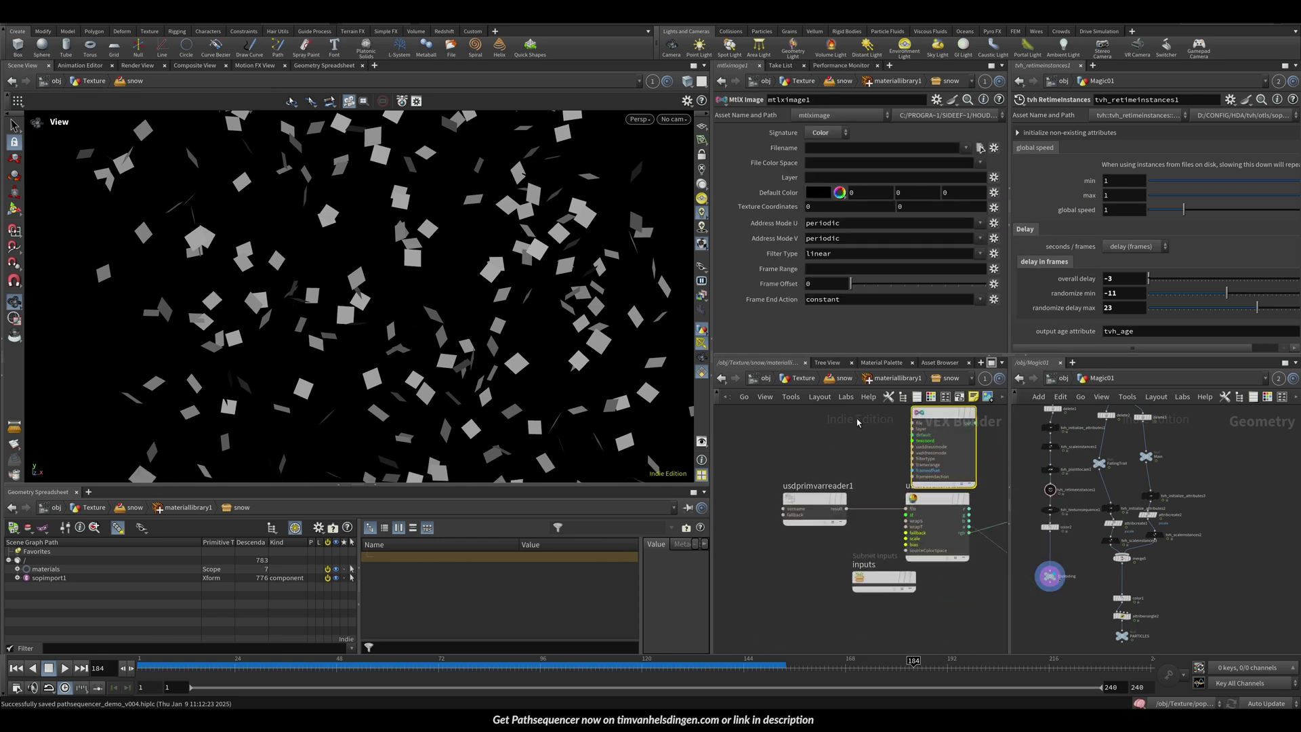
middle_drag(883, 435, 802, 489)
drag(859, 469, 853, 449)
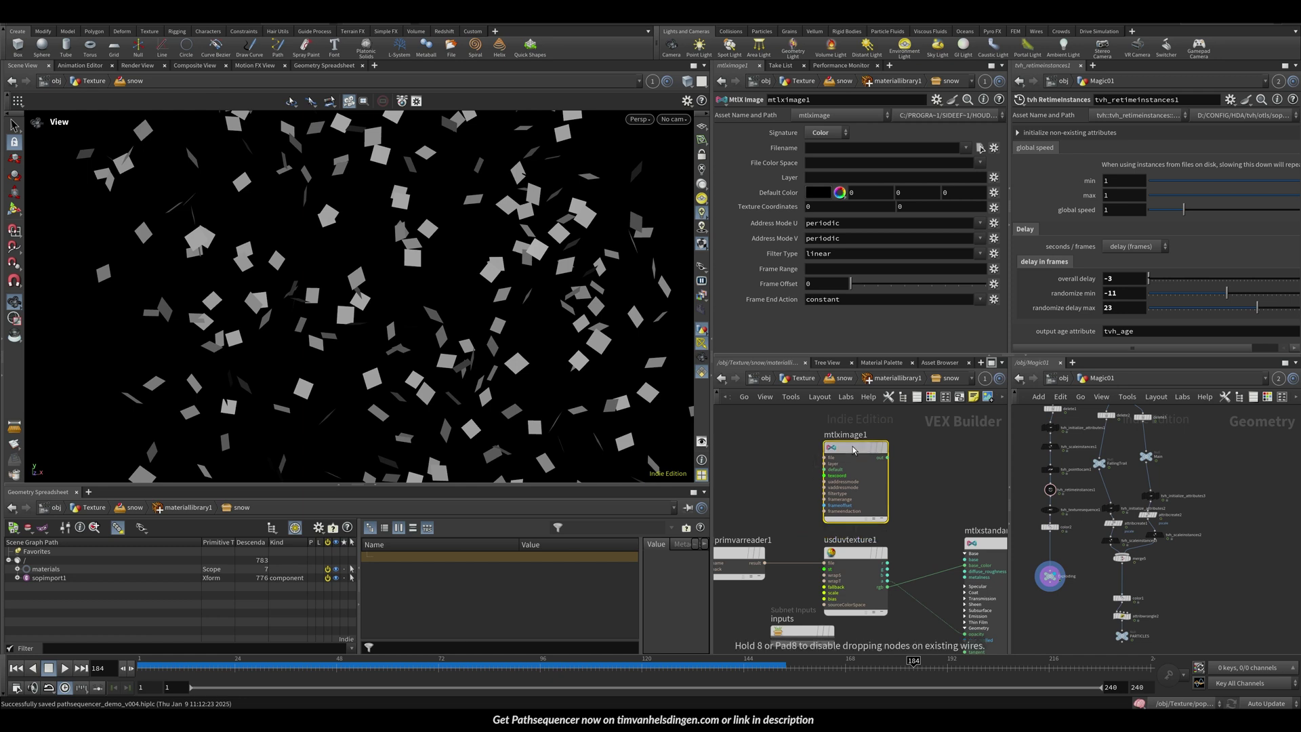
key(Delete)
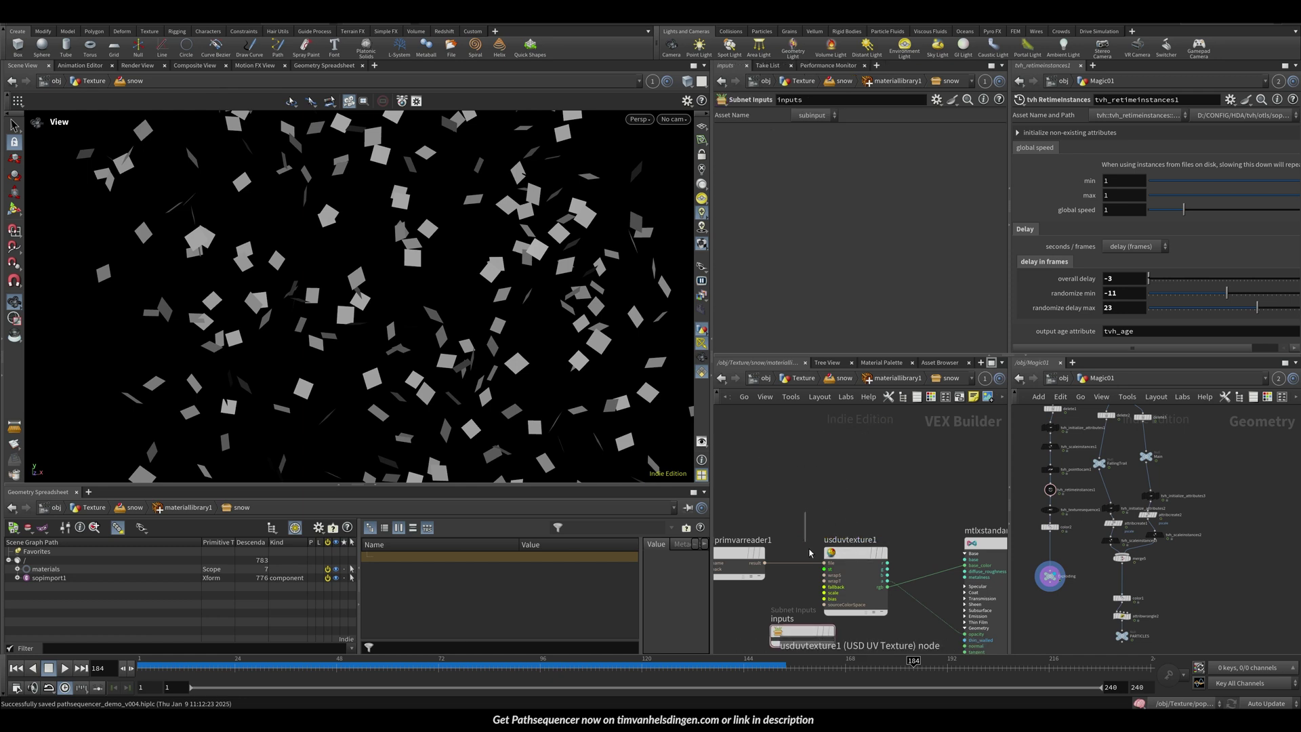
Render the viewport with Karma CPU and review how usduvtexture1 connects usdprimvarreader1 to the standard surface
click(832, 553)
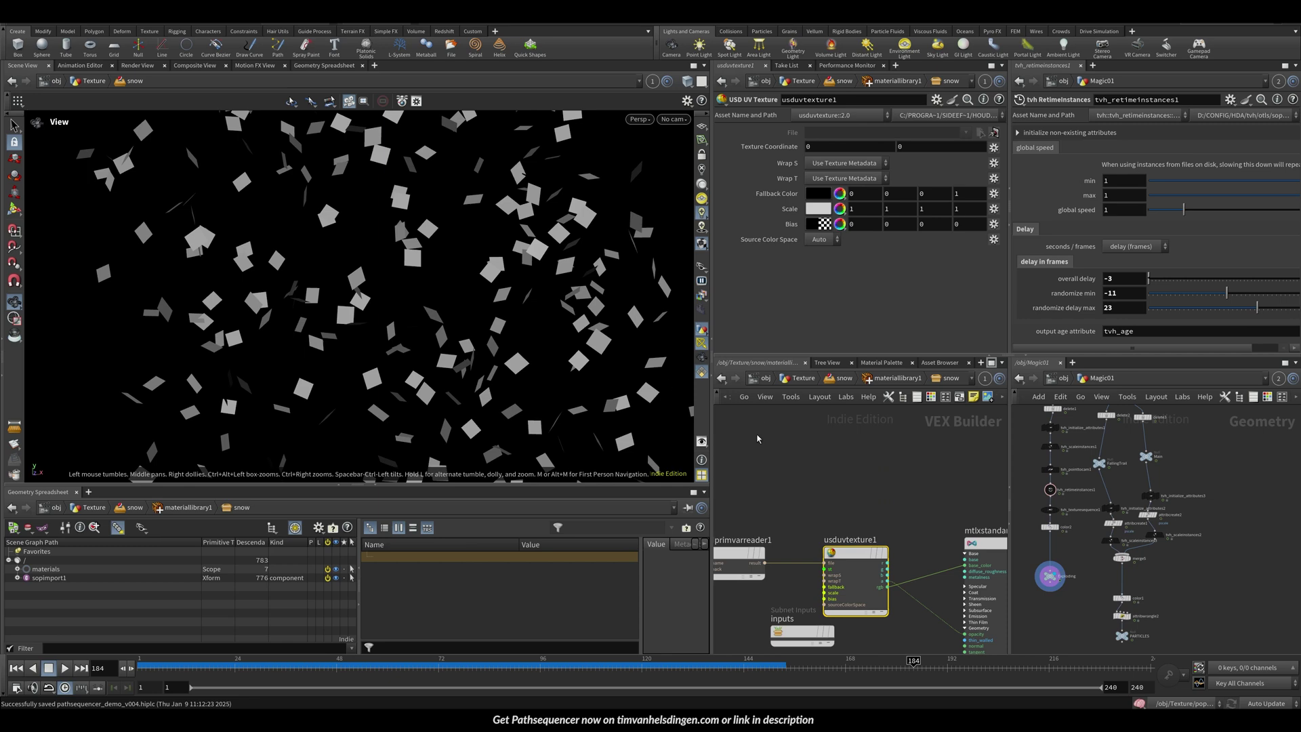
click(643, 125)
click(652, 177)
click(865, 456)
middle_drag(734, 517, 800, 434)
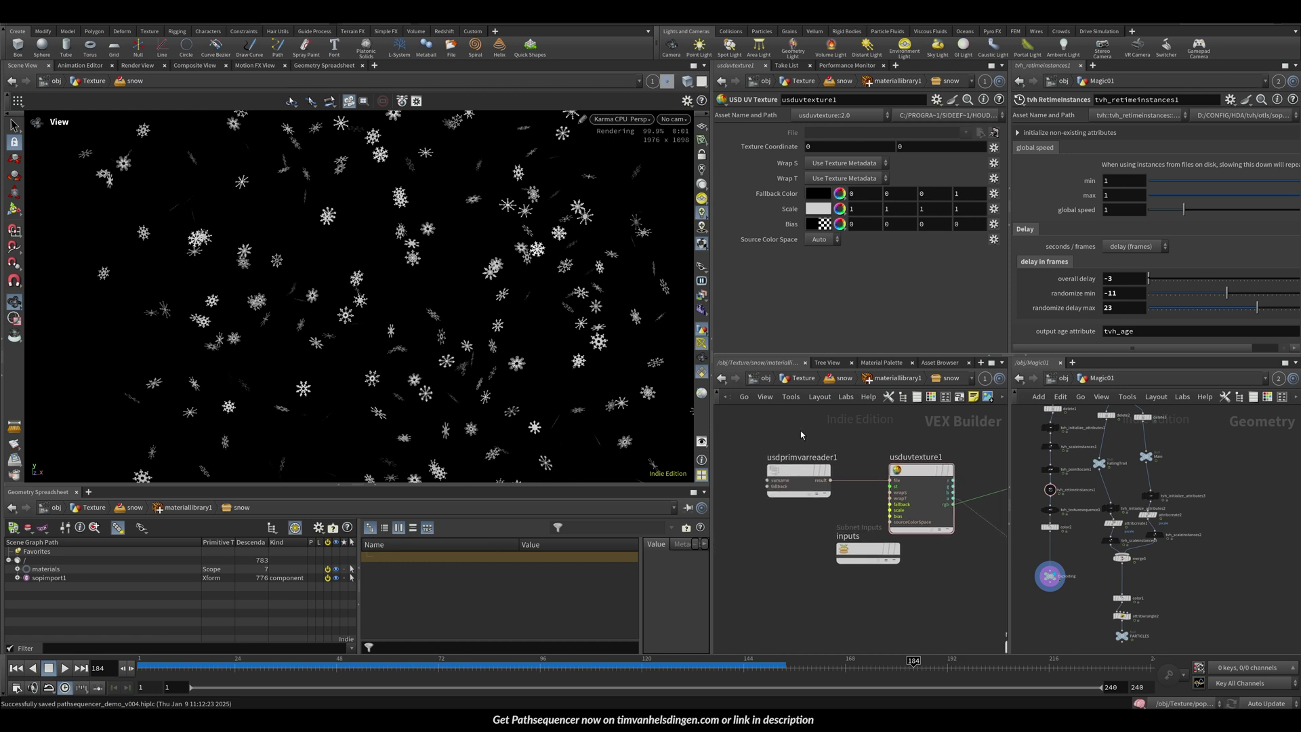
drag(920, 471, 924, 471)
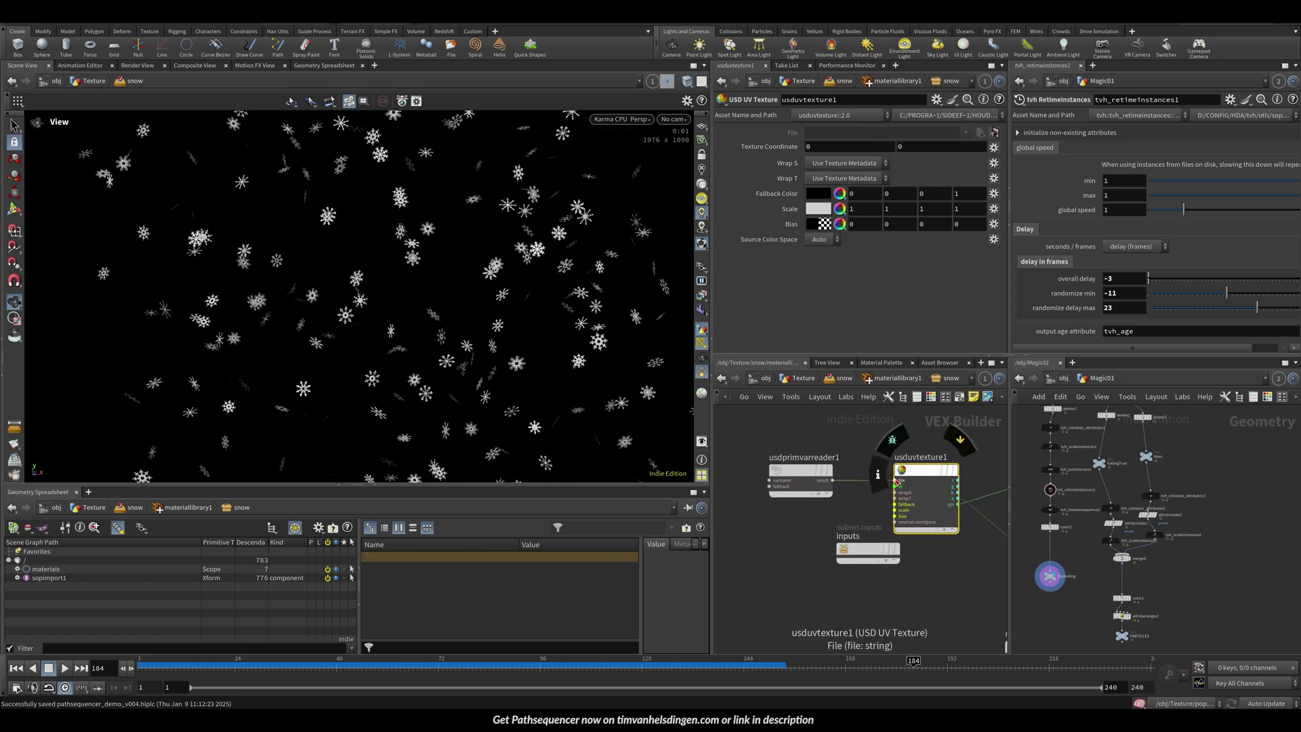
middle_drag(1003, 456, 873, 448)
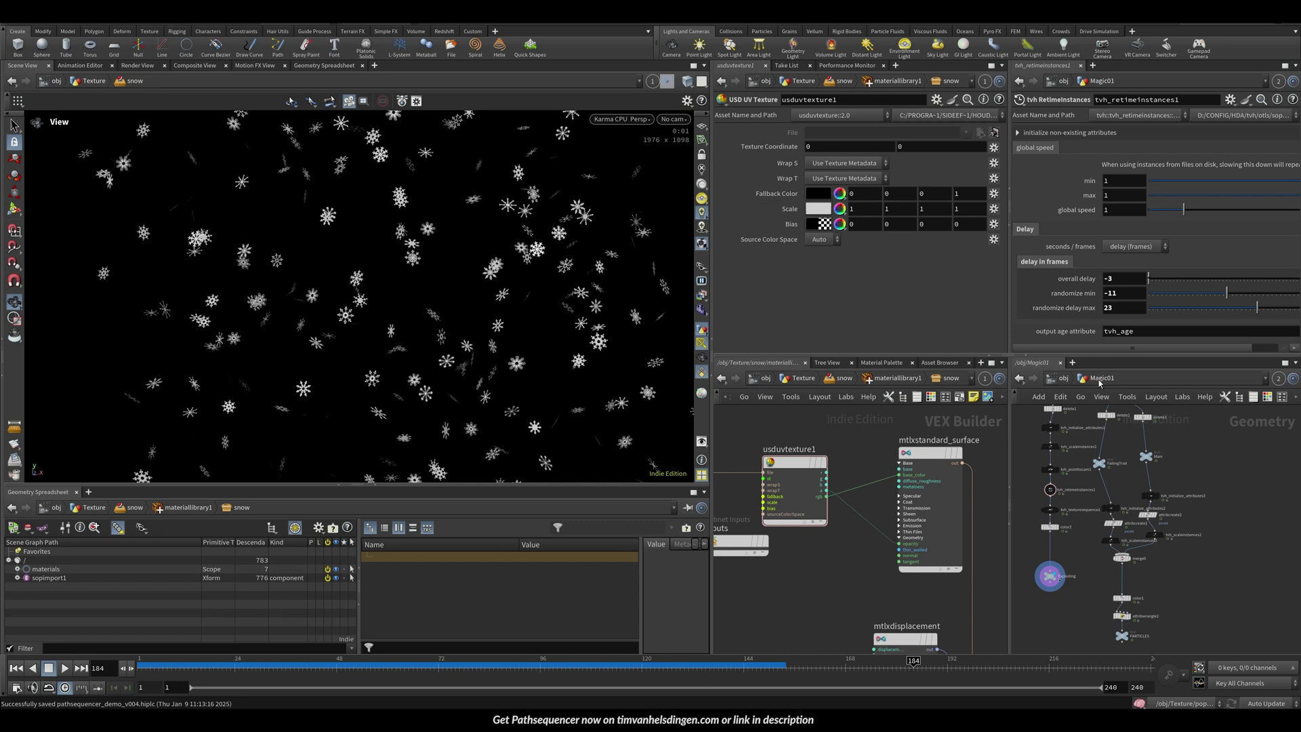
Show the mat network in the second network editor in place of Magic01
click(1062, 378)
click(1077, 379)
click(1099, 422)
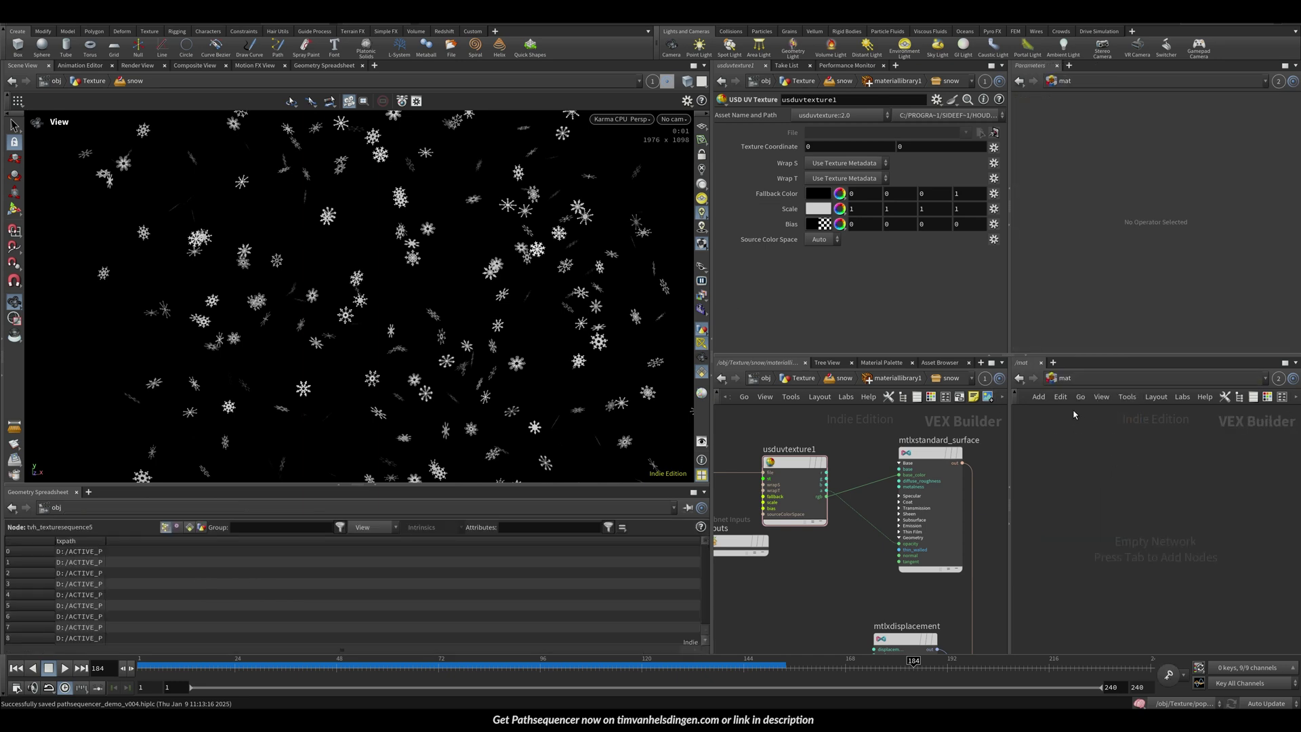
click(1081, 380)
click(1100, 450)
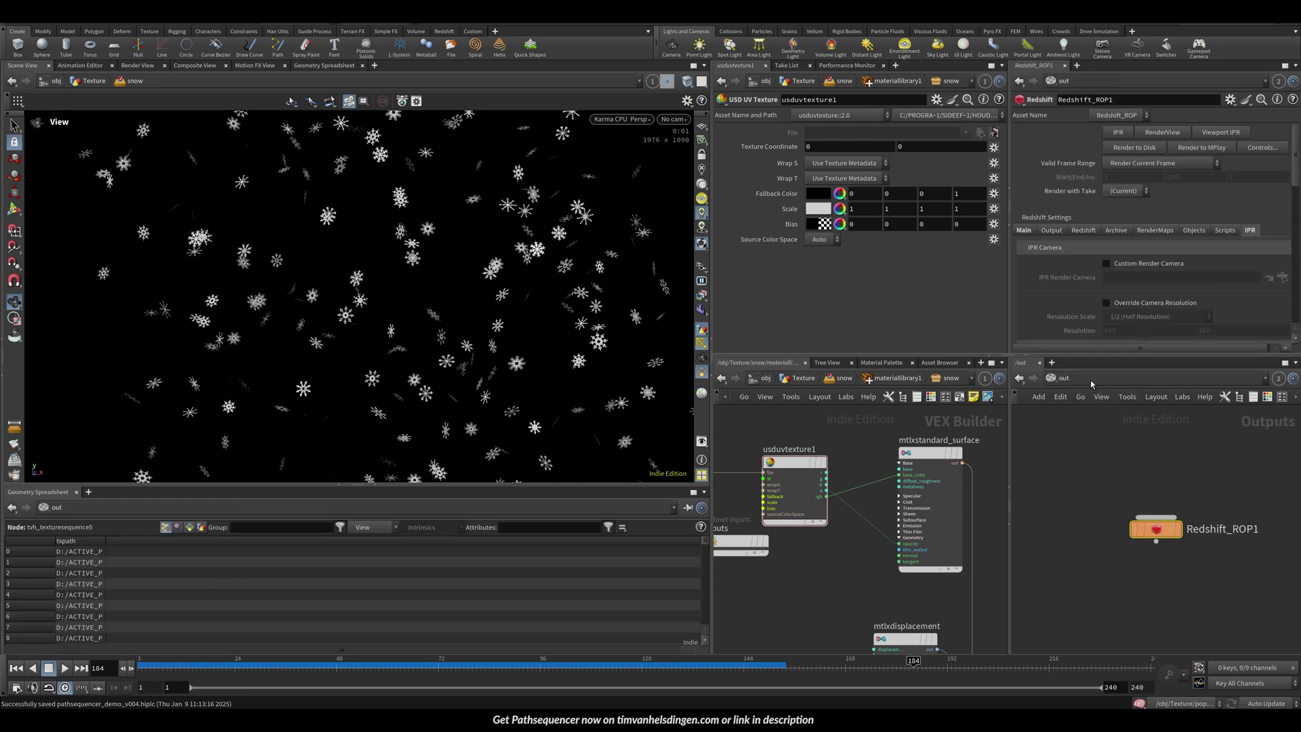
click(1091, 380)
click(1111, 421)
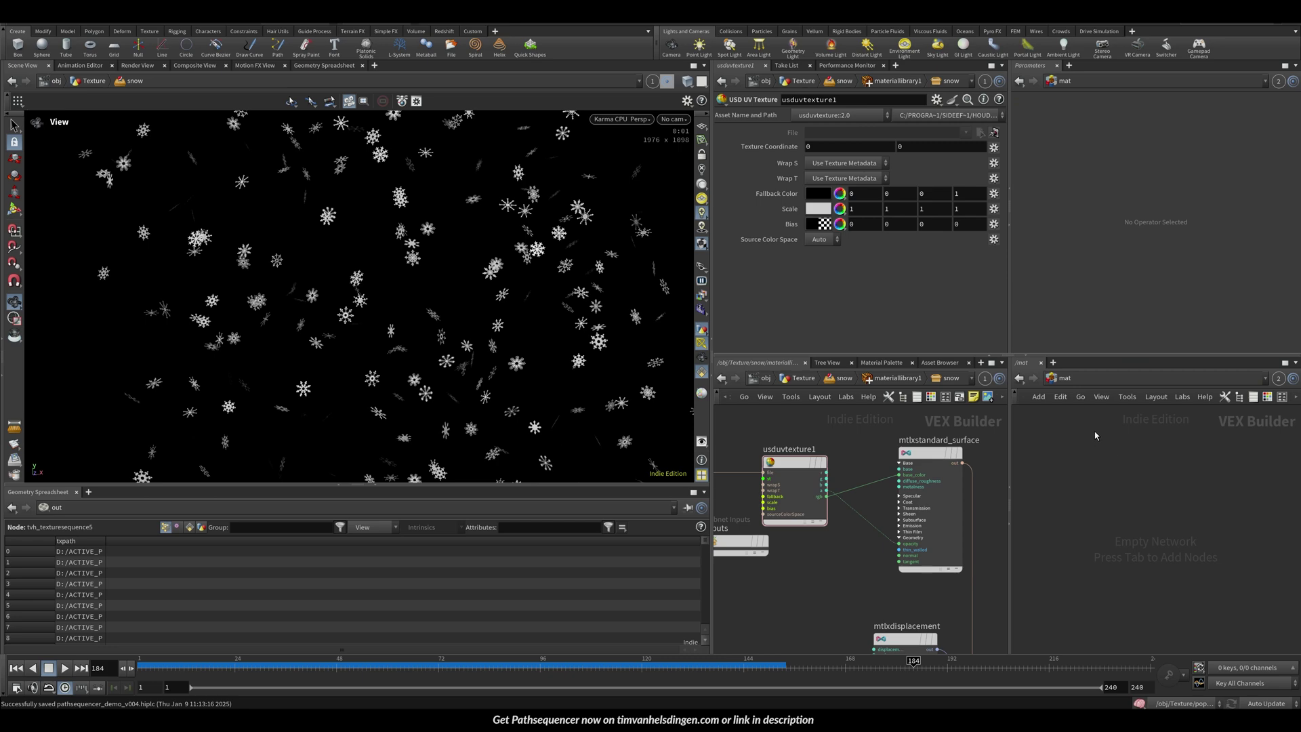
Add an RS Material Builder to the mat network and go inside it
key(space)
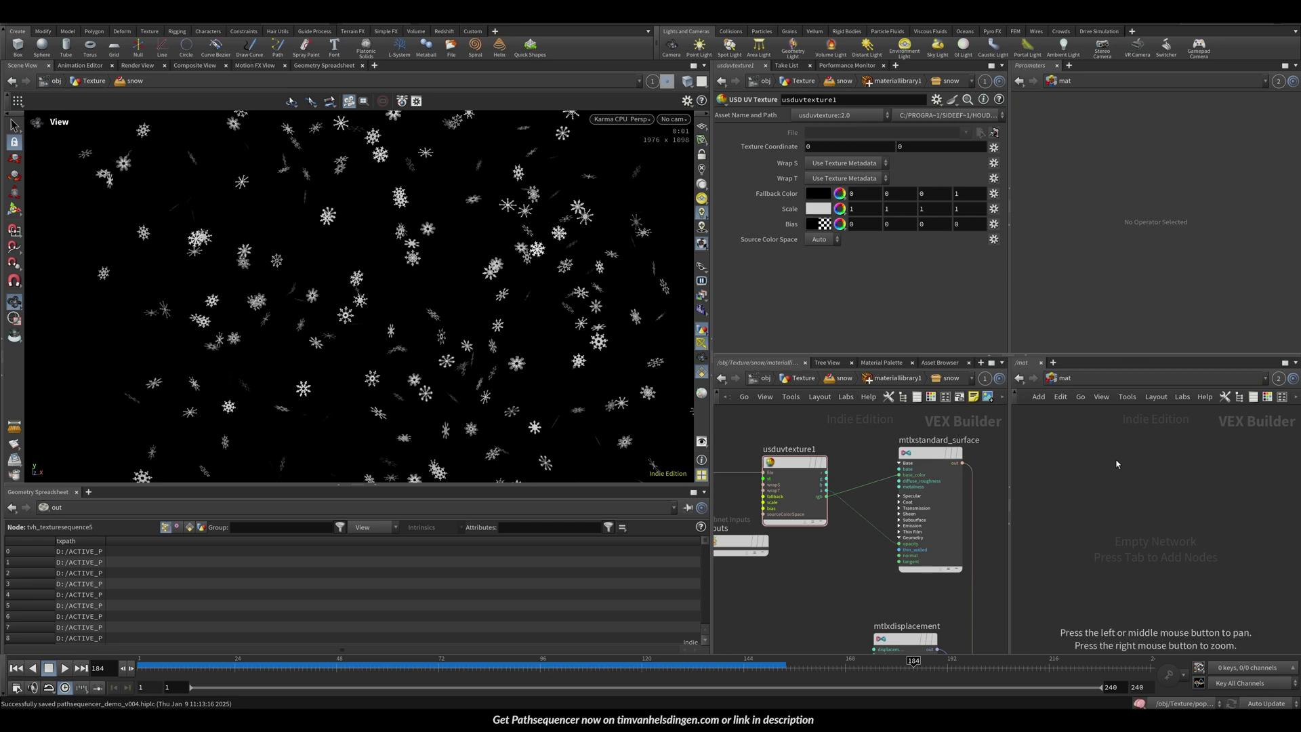
key(Tab)
text(rs mate)
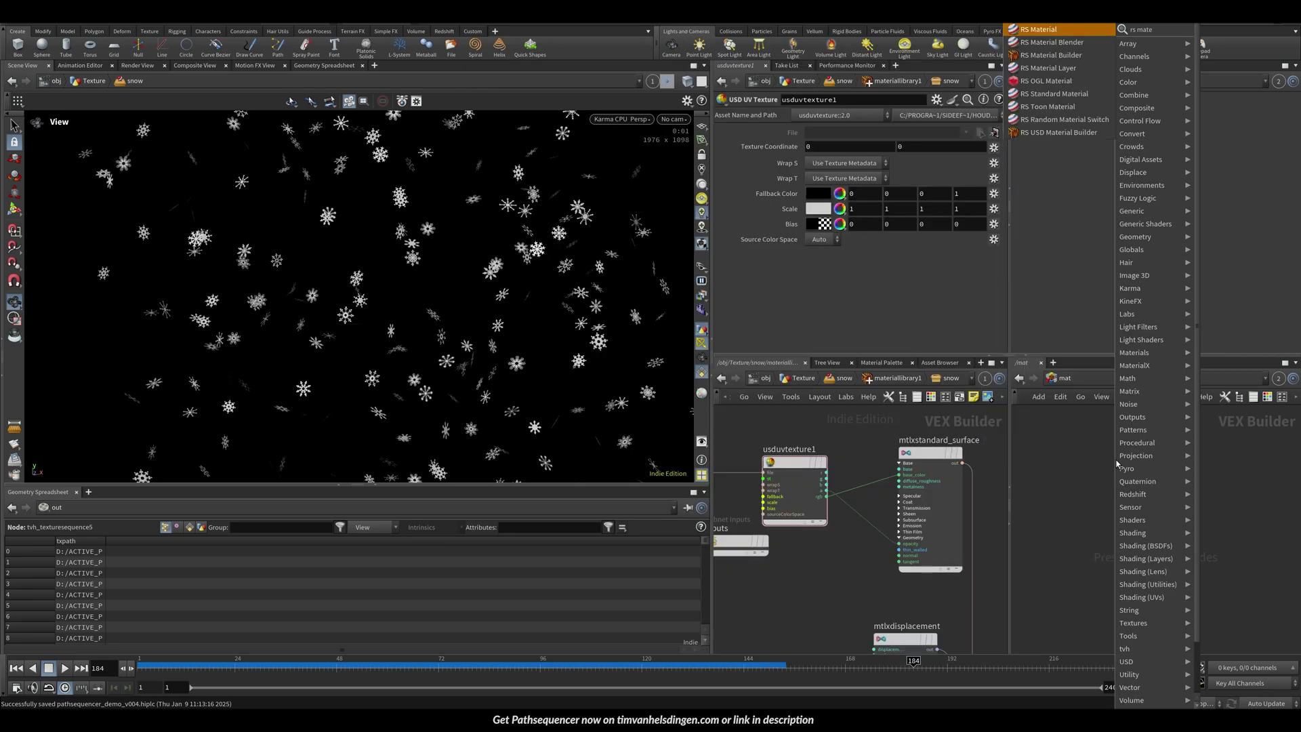
key(Down)
key(Down)
key(Down)
key(Up)
key(Return)
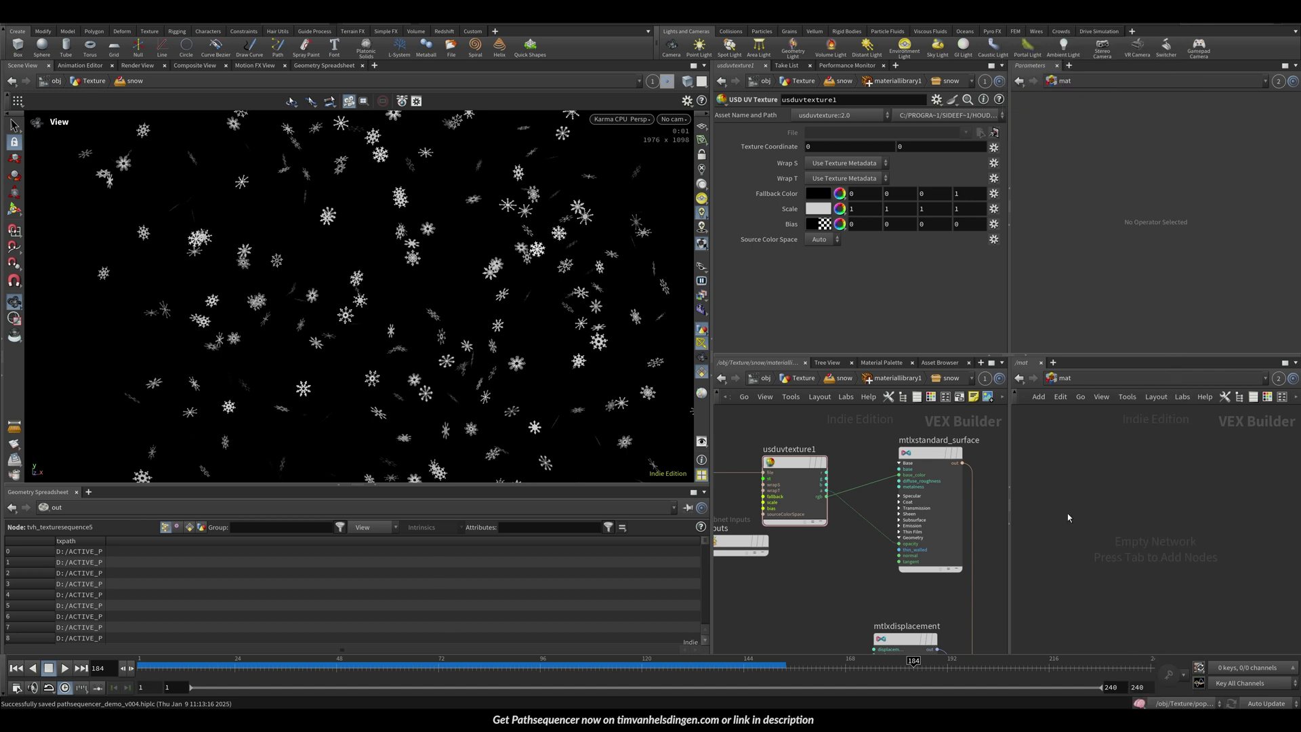
click(1108, 500)
double_click(1108, 499)
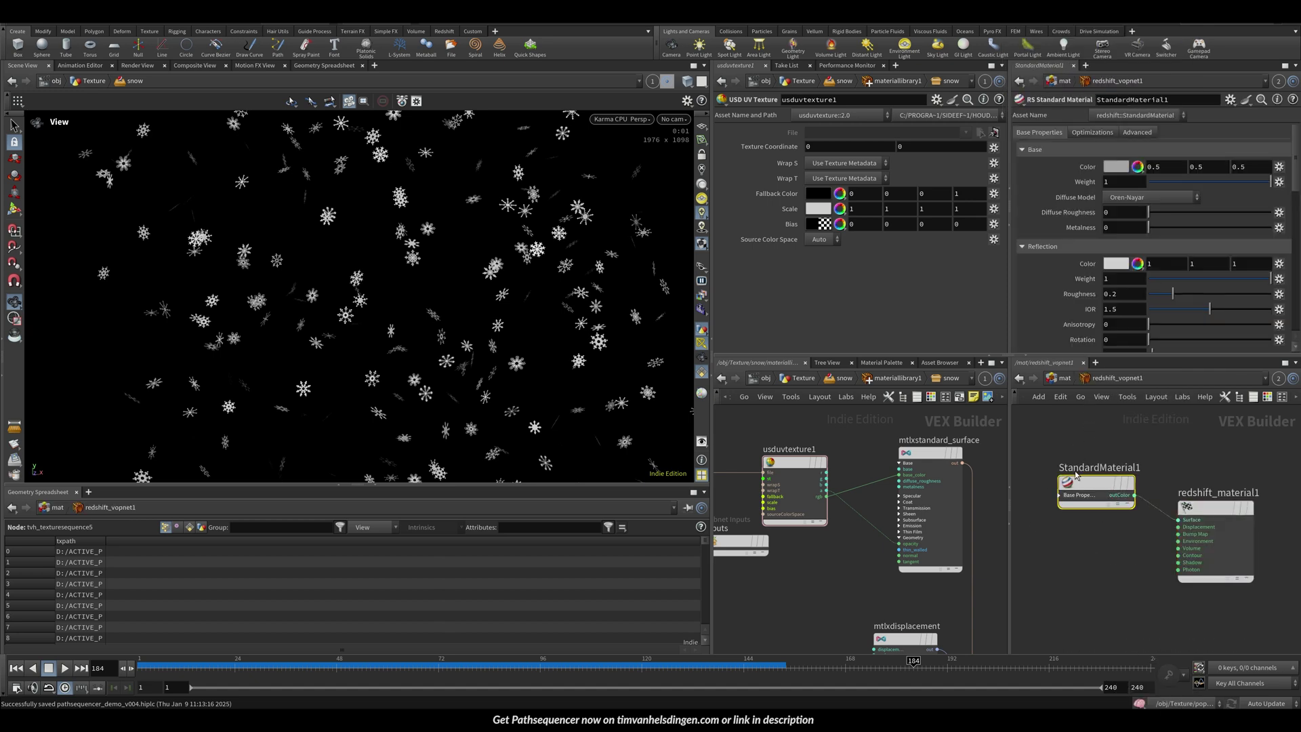
Add an RS OSL node beside StandardMaterial1 in the Redshift material network
middle_drag(1164, 466, 1281, 485)
key(Tab)
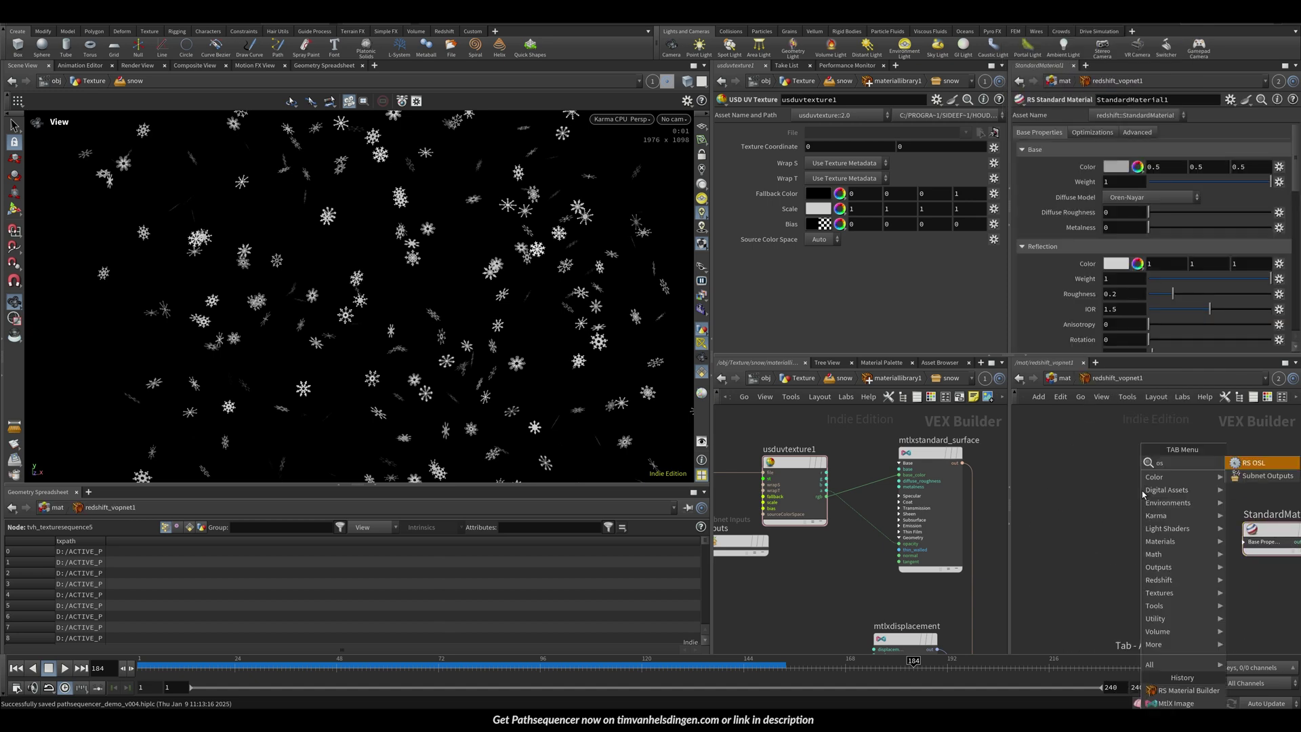
key(Return)
click(1141, 491)
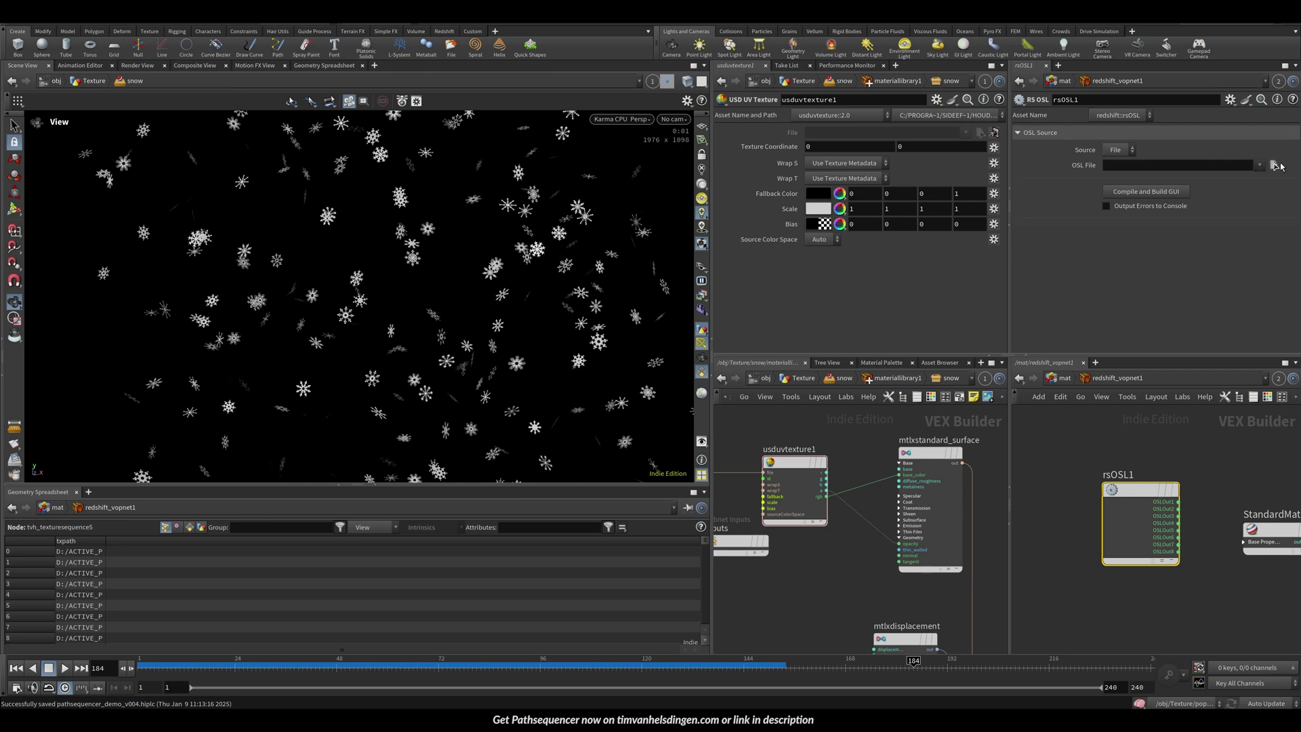
Switch to the browser and copy all the UberTexture.osl code from Maxon's Redshift-OSL-Shaders GitHub page, dismissing the OSL file chooser
click(1273, 165)
key(alt+Tab)
click(230, 149)
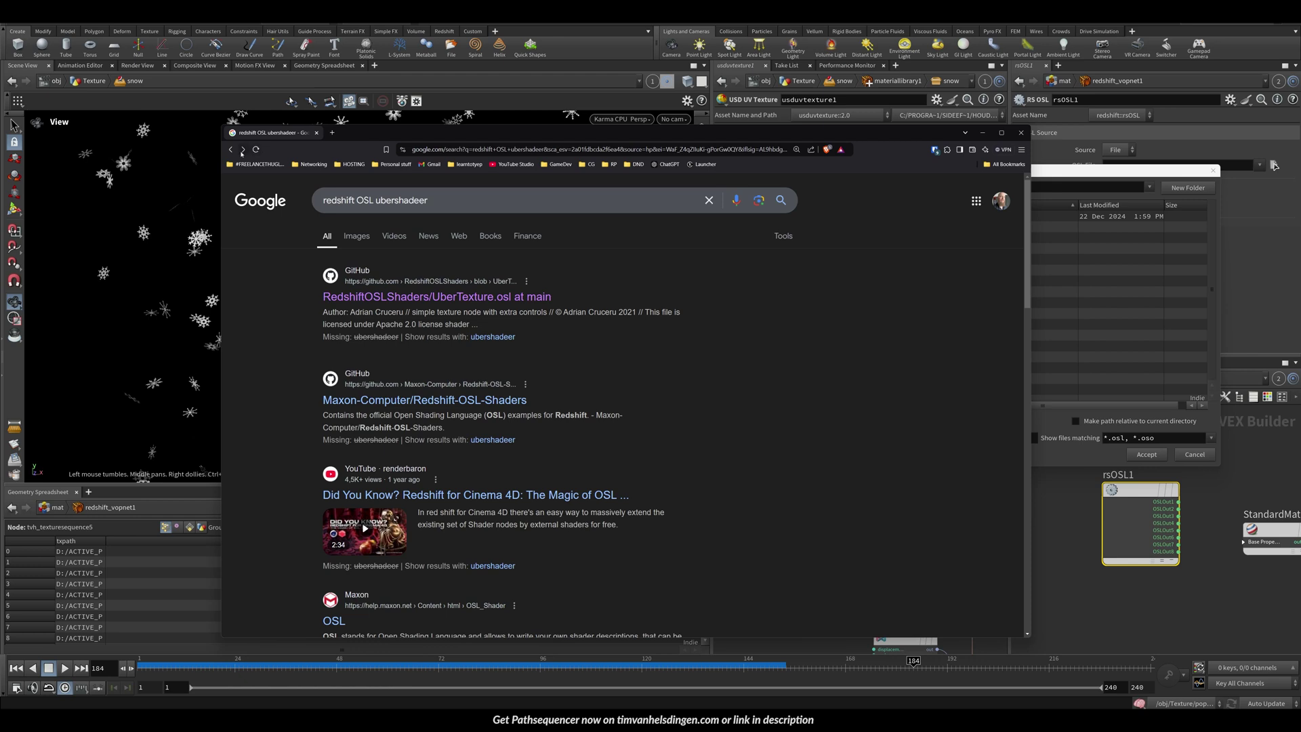
click(243, 150)
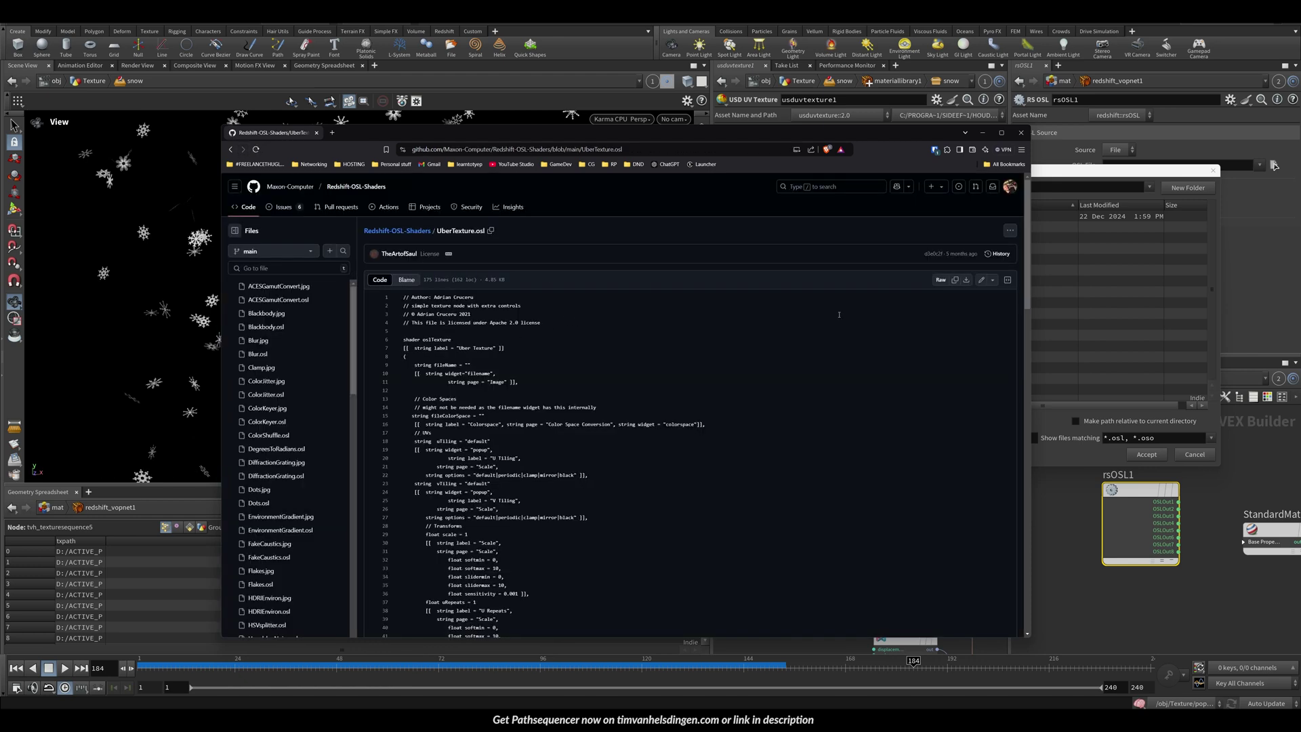
drag(491, 137, 493, 142)
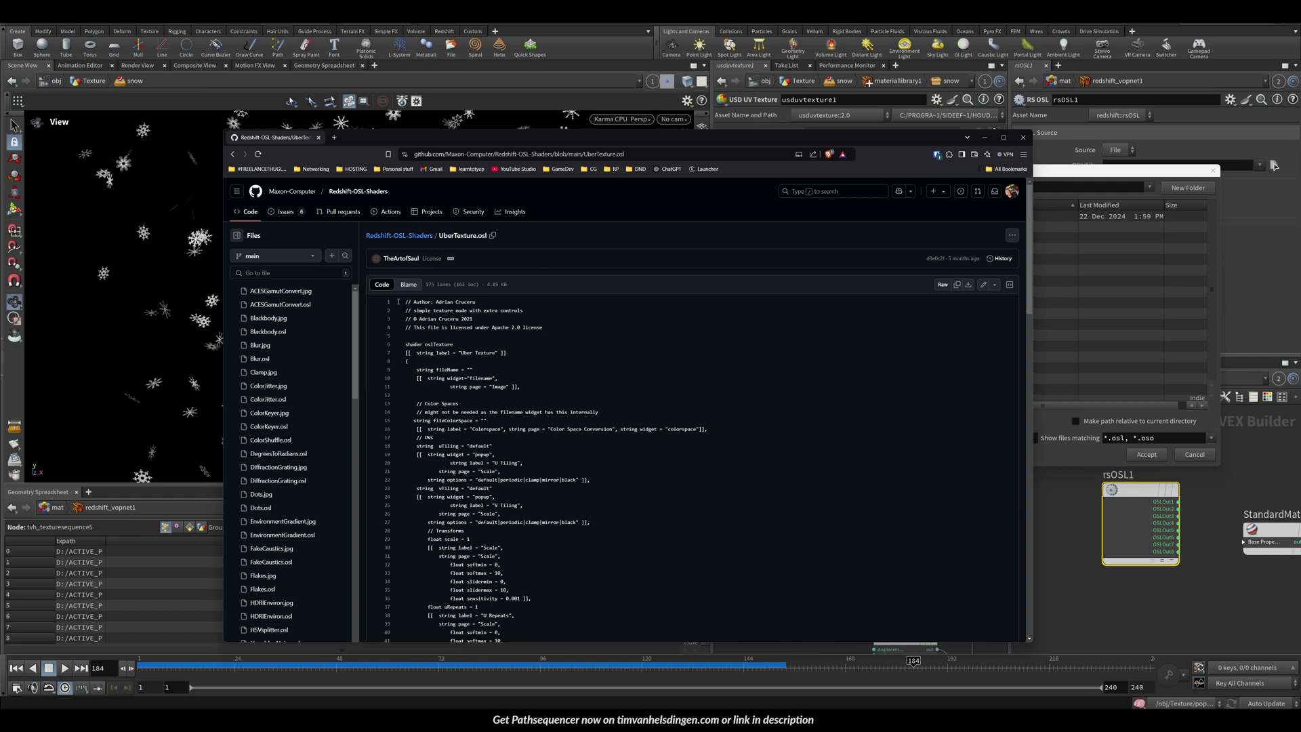
drag(404, 302, 706, 672)
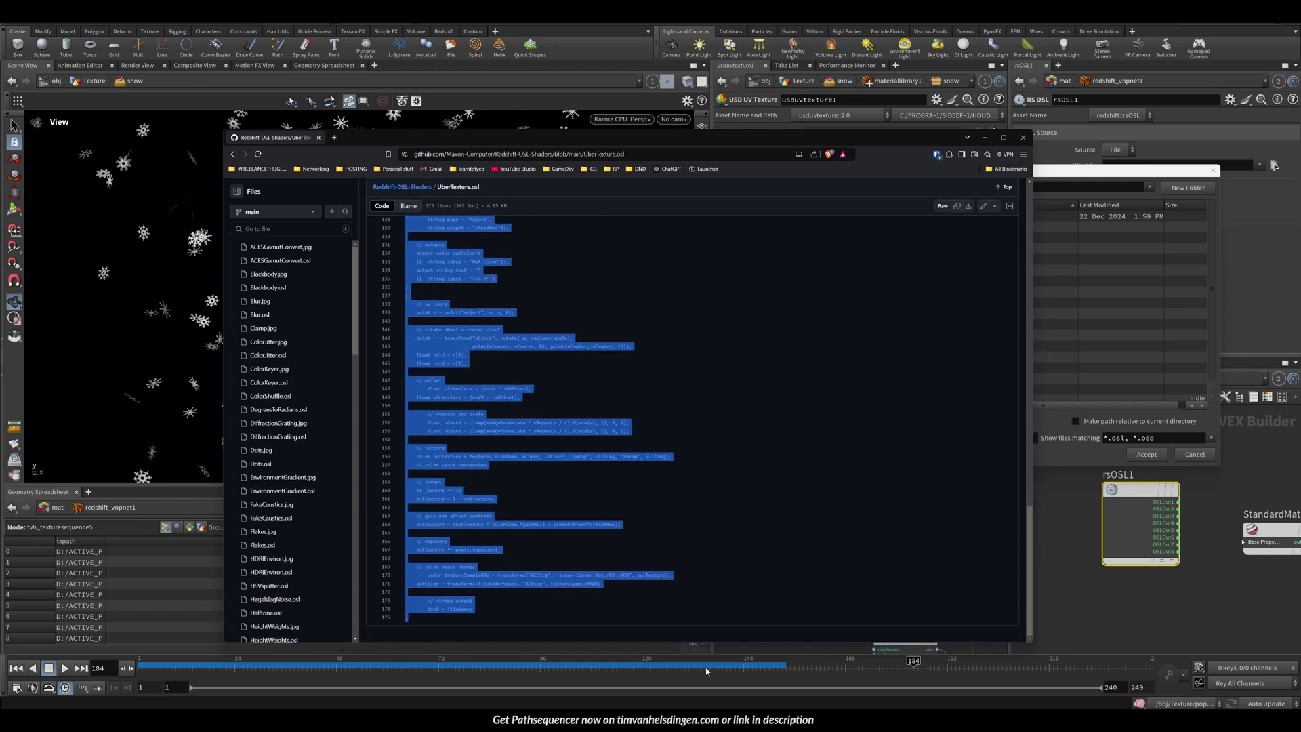
click(1128, 643)
click(1194, 454)
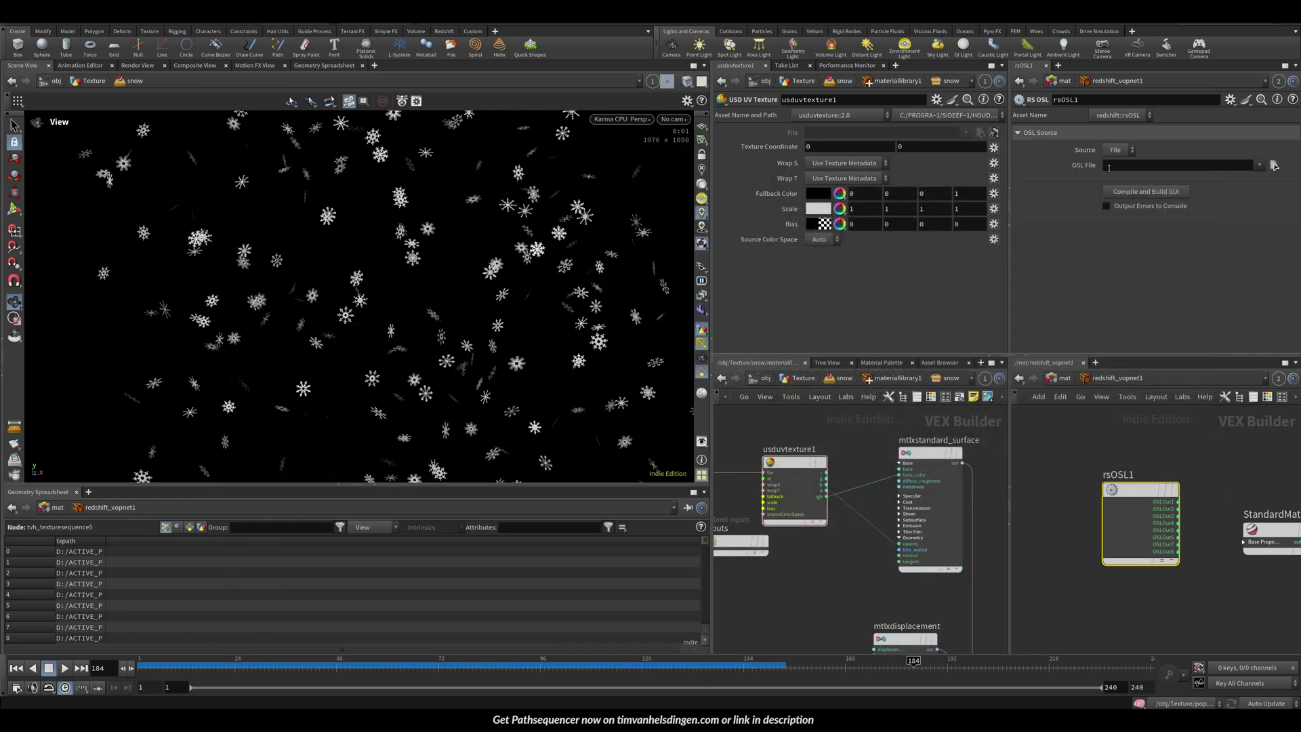
Set the rsOSL1 source to Text, paste in the UberTexture code and compile it to build the node's inputs
click(1124, 147)
click(1115, 166)
click(1099, 227)
key(ctrl+v)
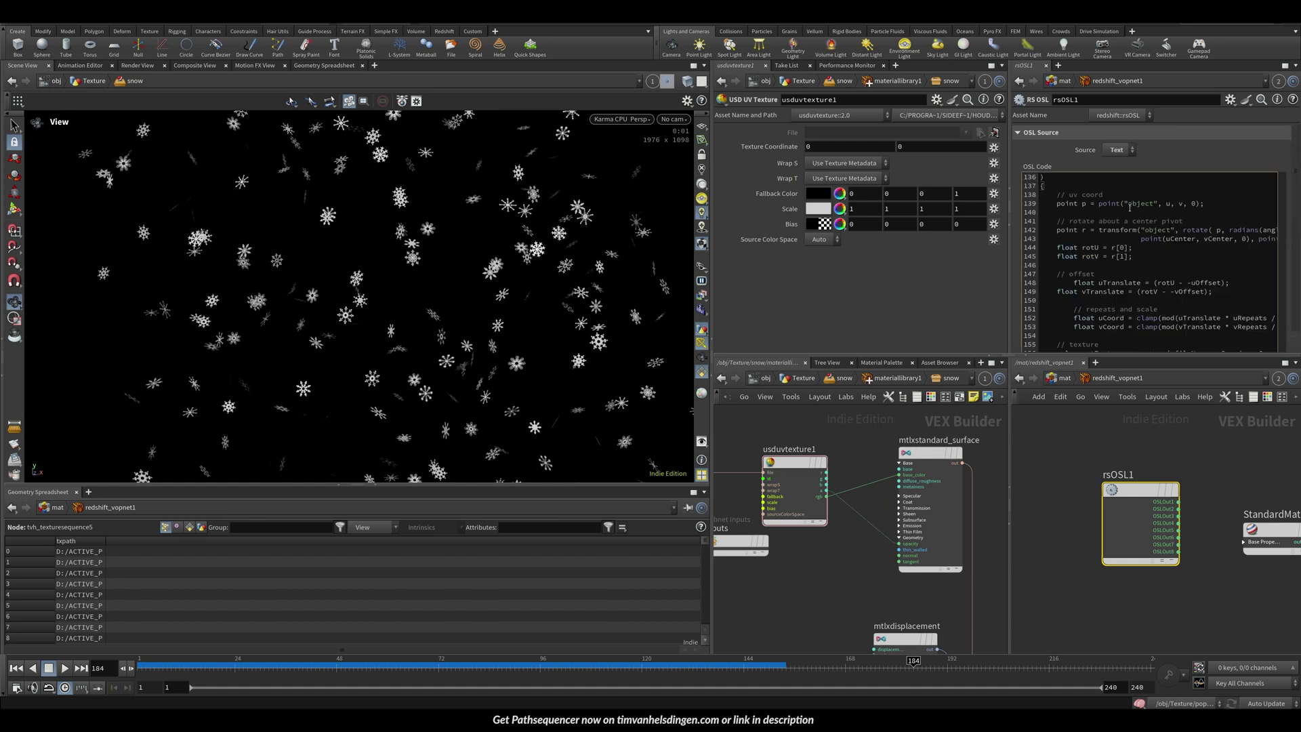
scroll(1123, 299, down, 10)
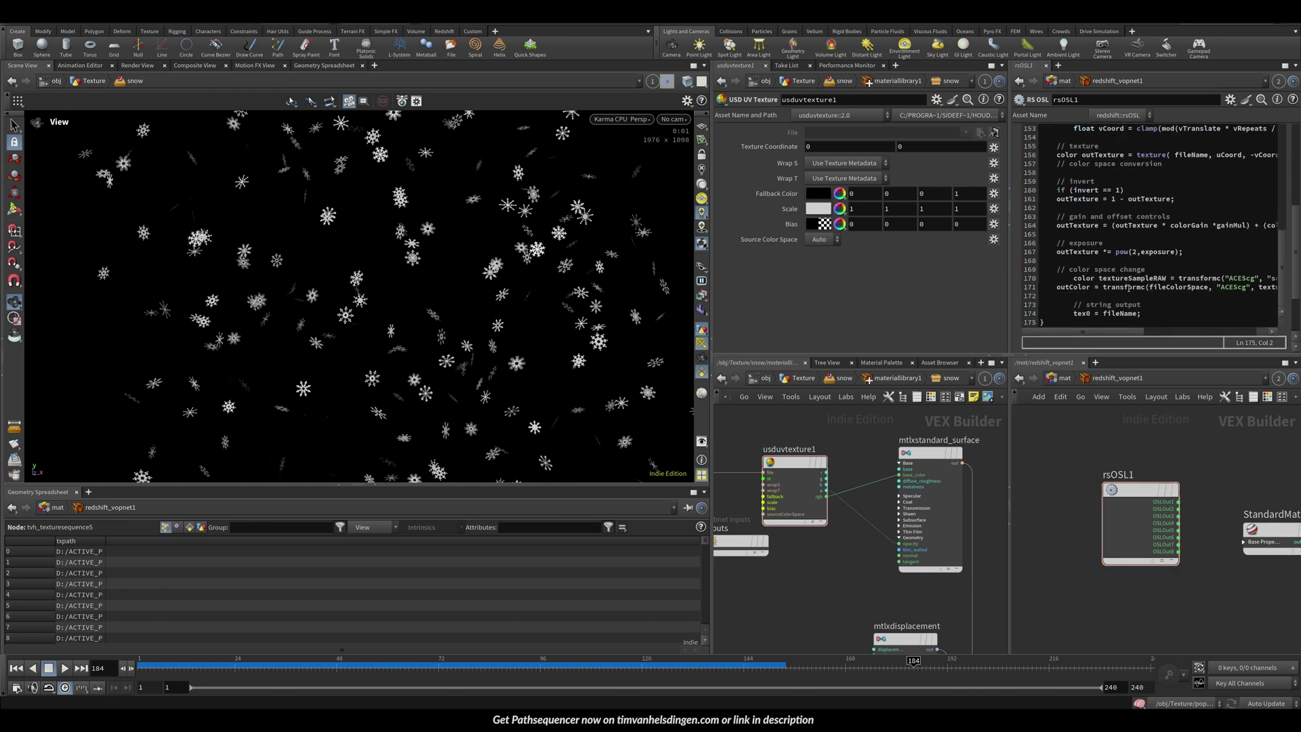
click(1124, 316)
scroll(1198, 550, down, 2)
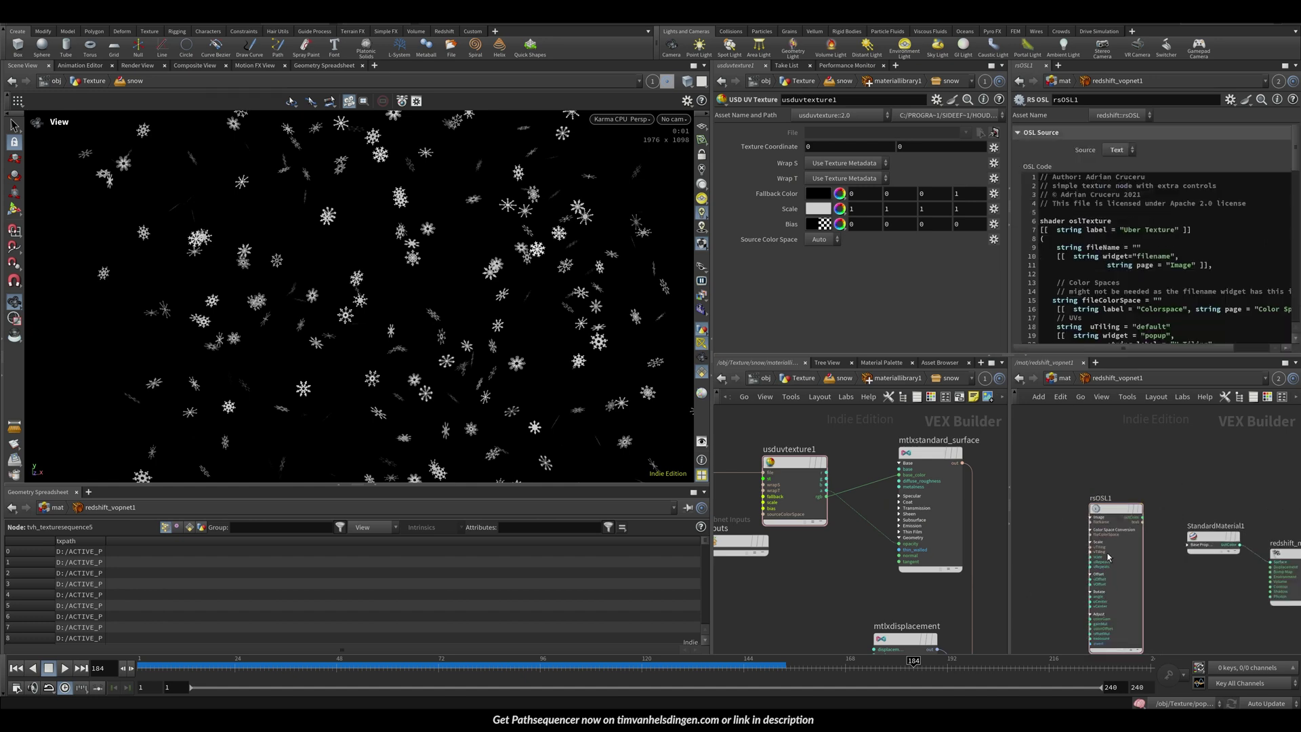
Add an RS String User Data node beside rsOSL1 and set its attribute name to txpath
scroll(1144, 530, up, 3)
middle_drag(1089, 540, 1138, 489)
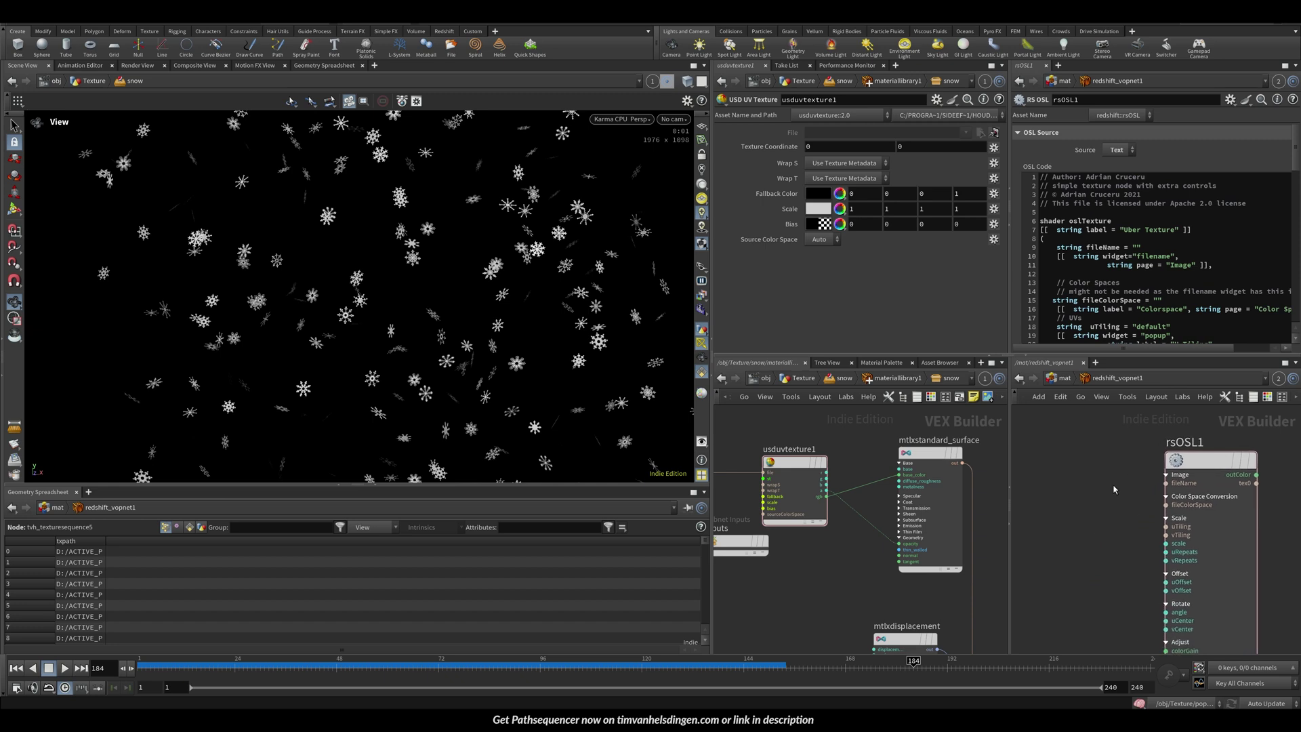
key(Tab)
text(string)
key(Return)
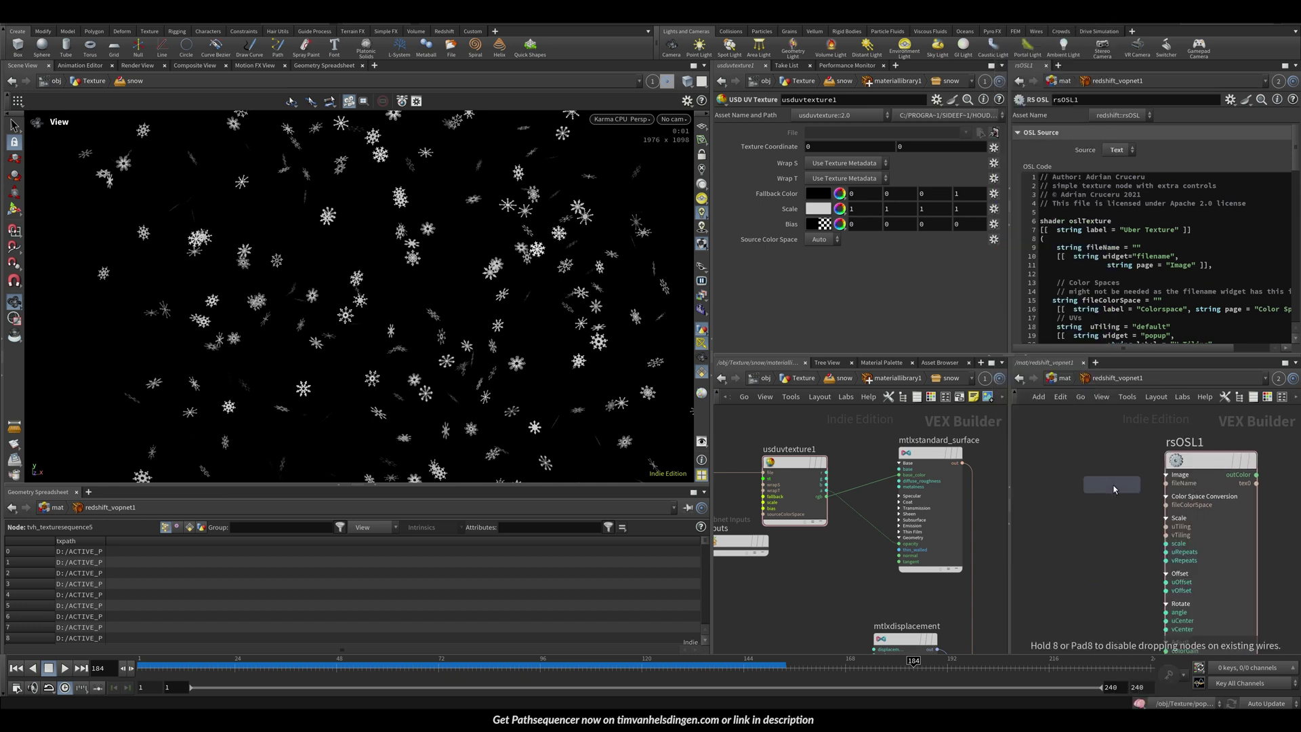
click(1115, 489)
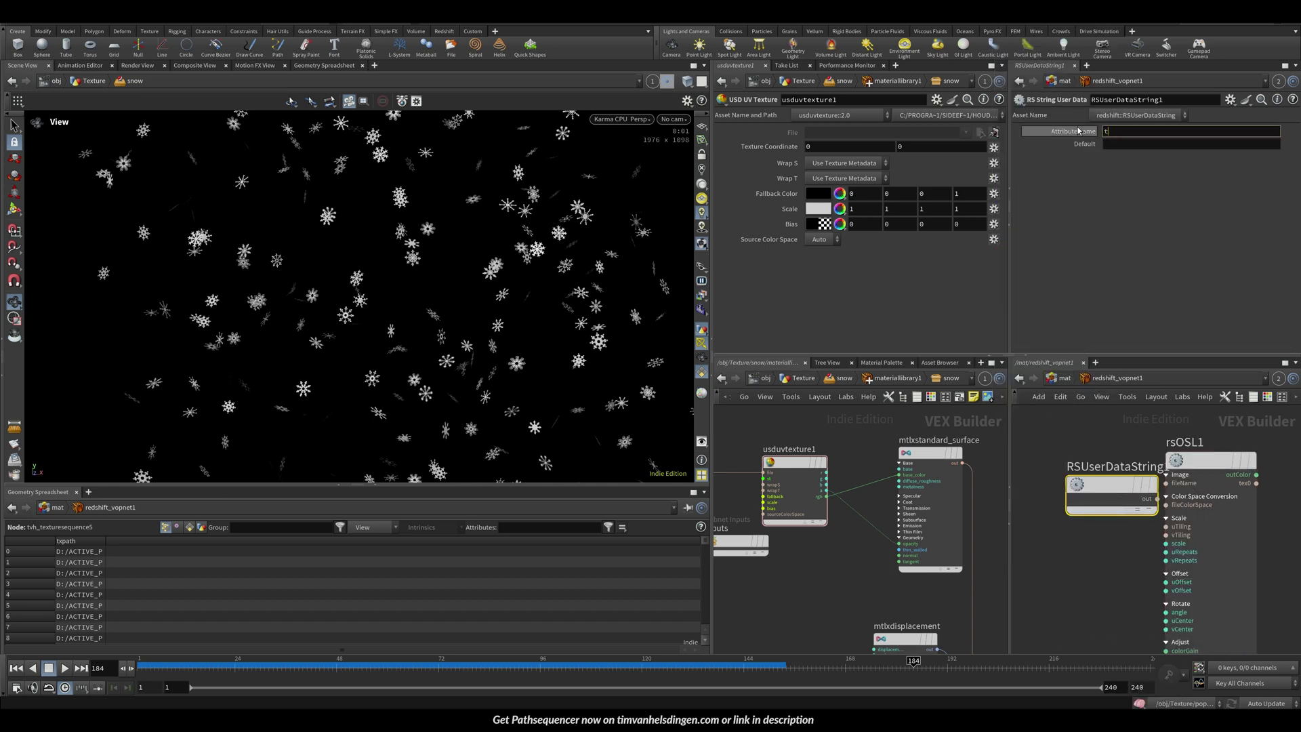
click(1111, 131)
text(txpath)
key(Return)
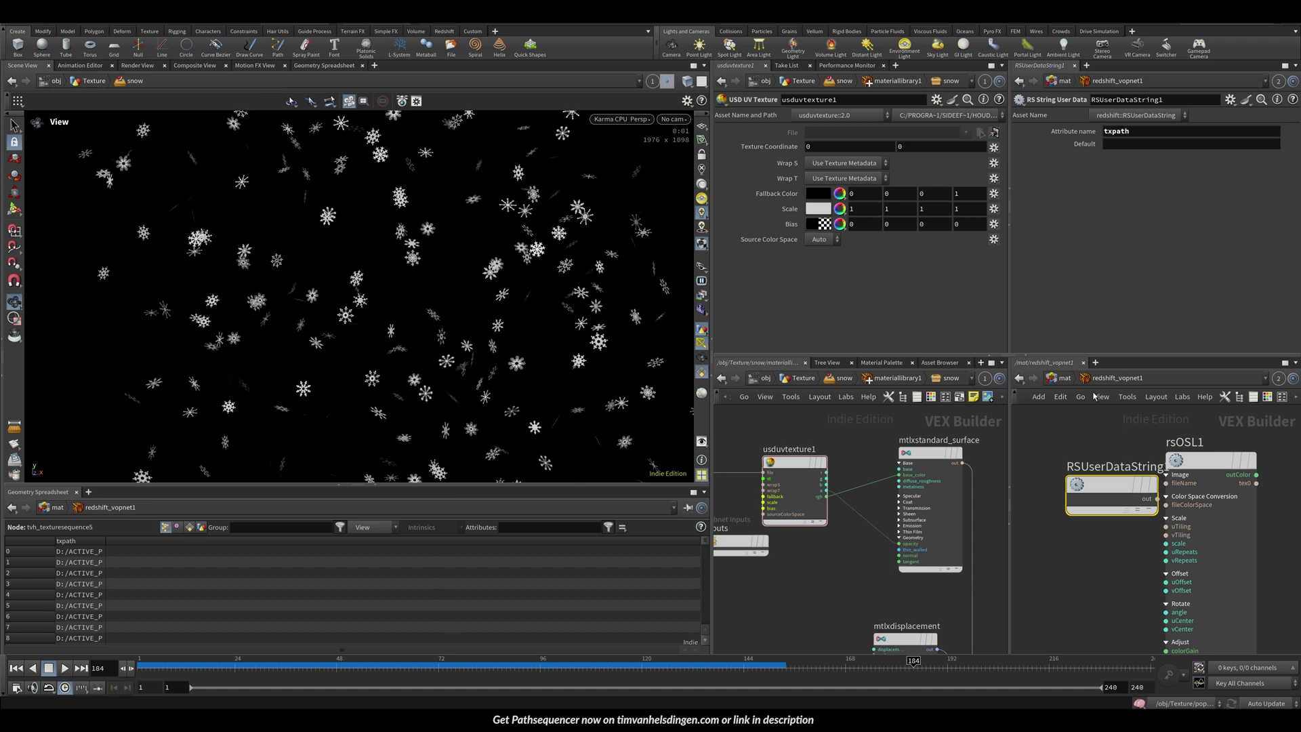
Wire the string user data node's output into the fileName input of rsOSL1 and look through rsOSL1's texture parameters
click(1096, 486)
drag(1144, 507, 1067, 491)
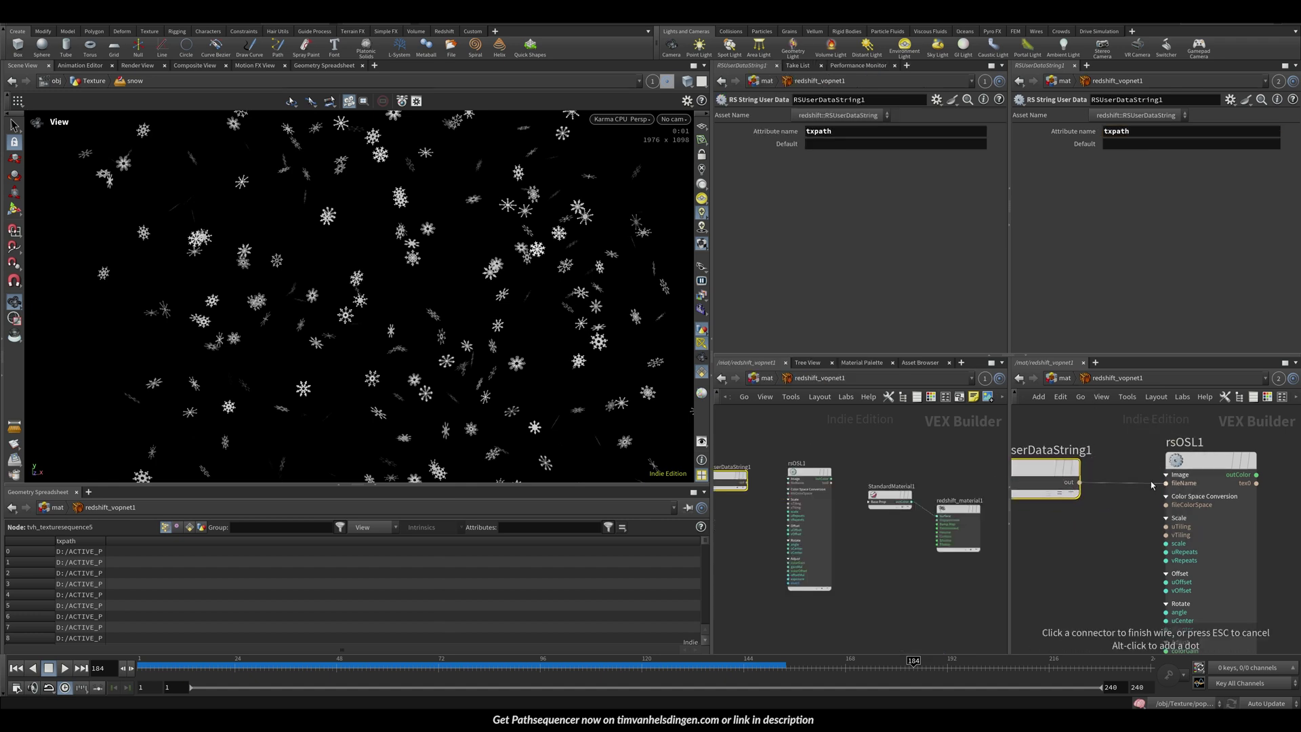
scroll(1135, 530, down, 3)
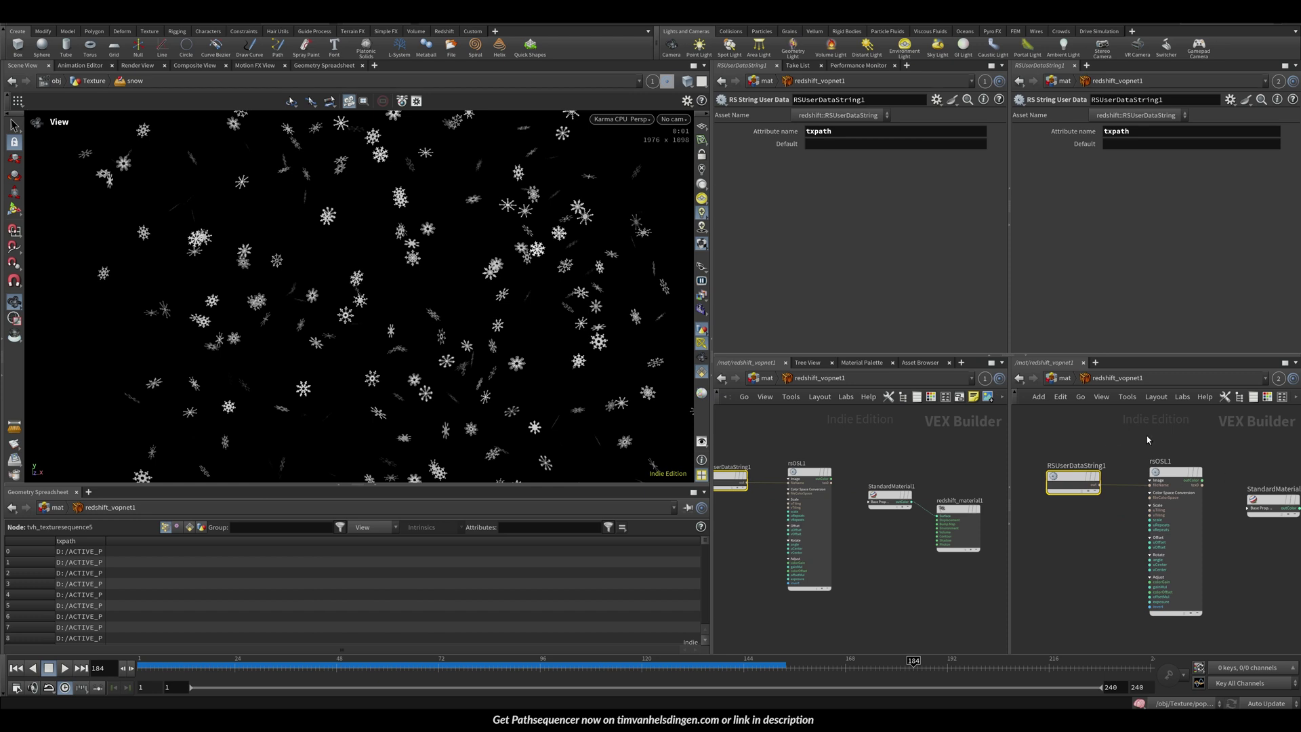
drag(1181, 462, 1143, 482)
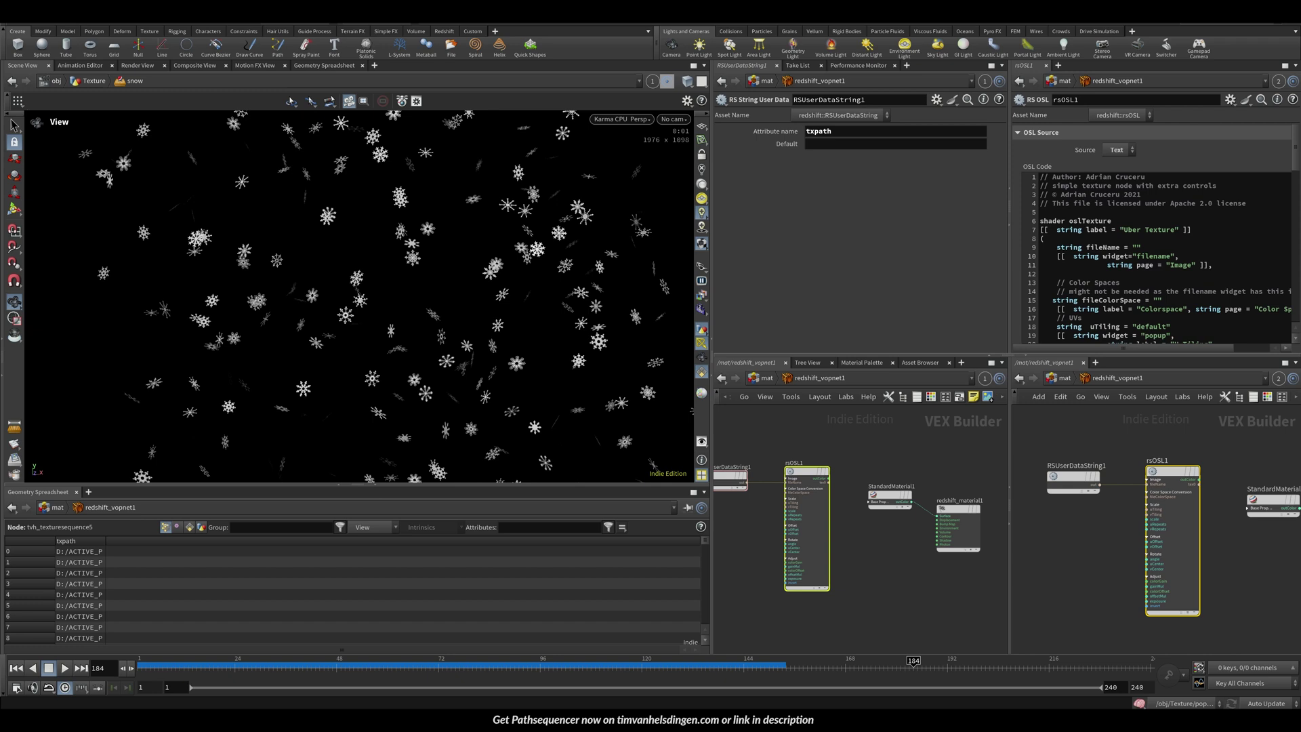
drag(1295, 161, 1299, 342)
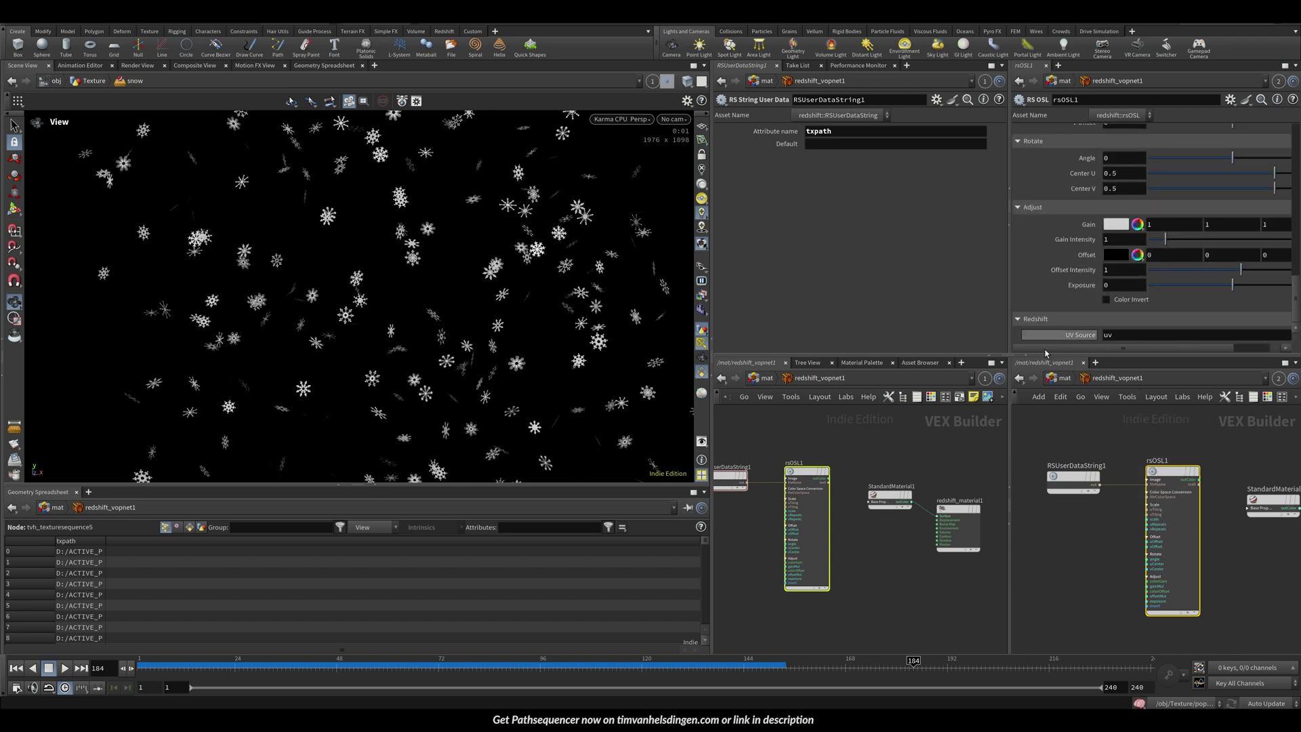
Leave the Redshift material network for the mat level in both network editors and save the scene
click(1061, 378)
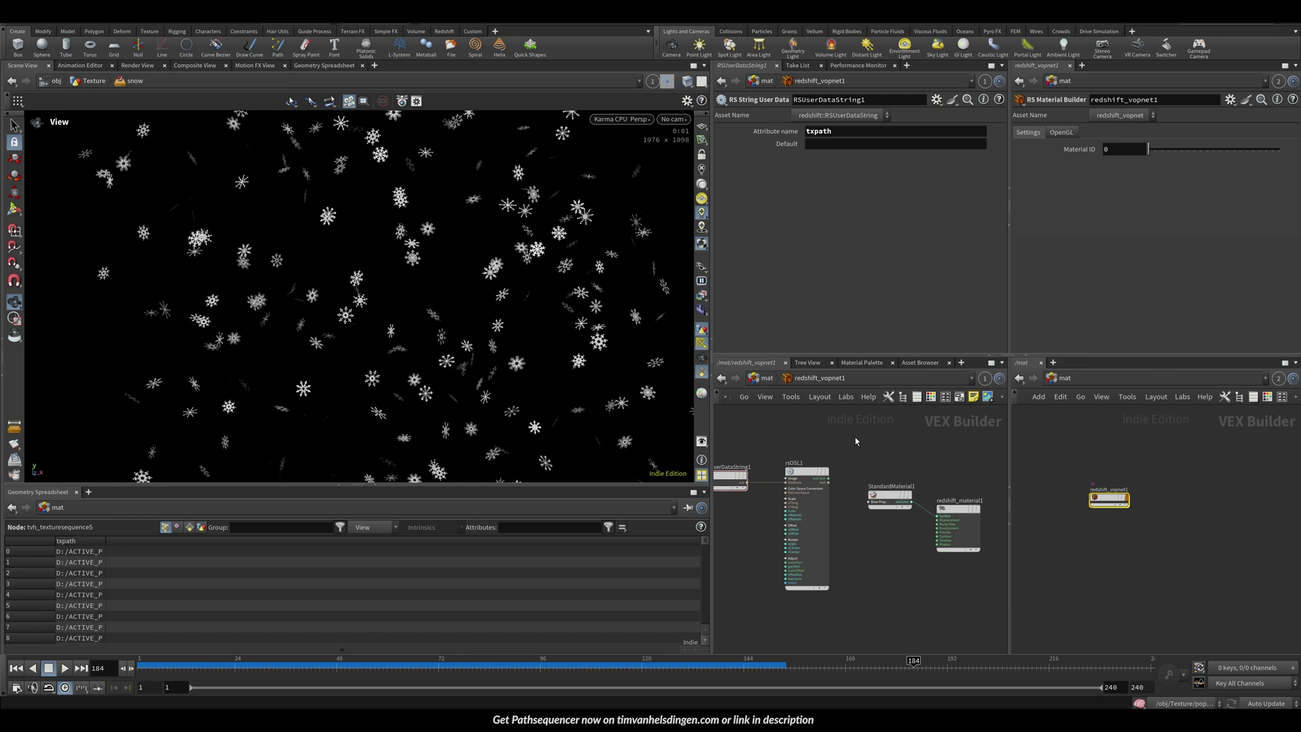
click(772, 380)
key(ctrl+s)
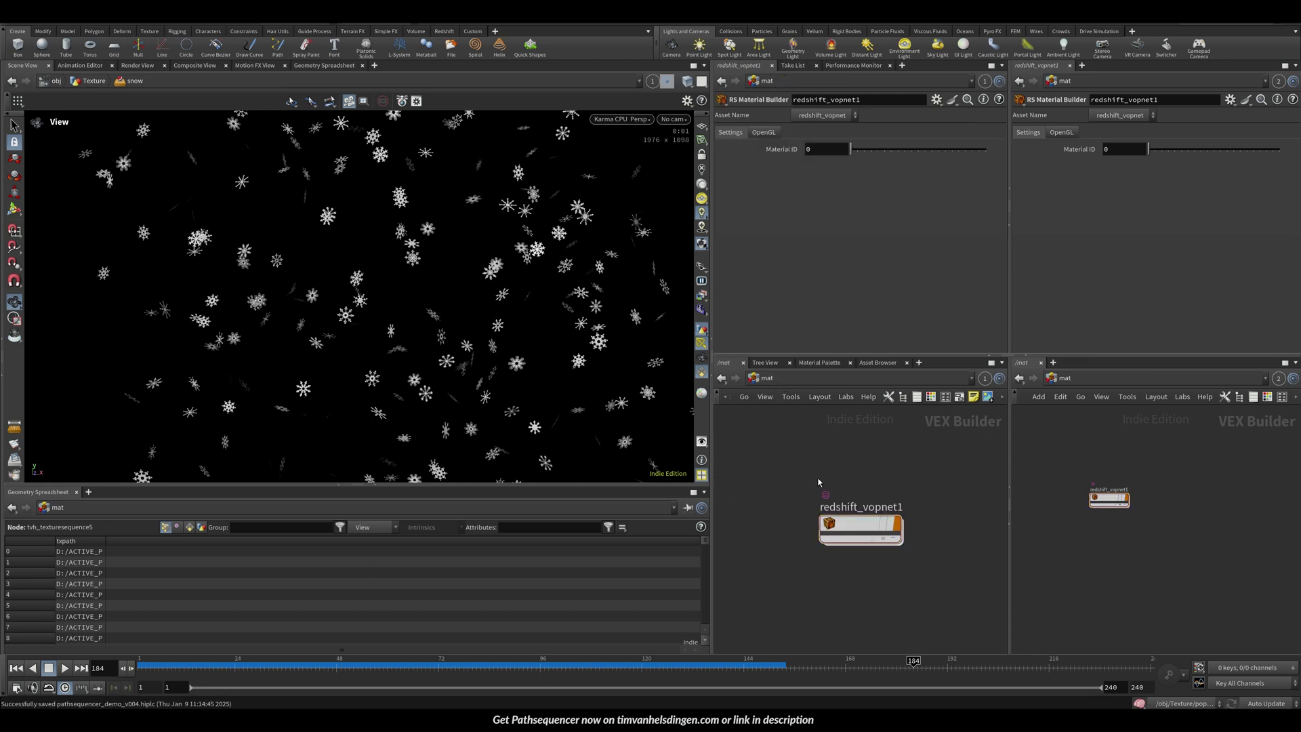
Open the snow network inside the Texture object and scrub the timeline to preview the Karma-rendered snowflakes at several frames
click(770, 379)
click(815, 439)
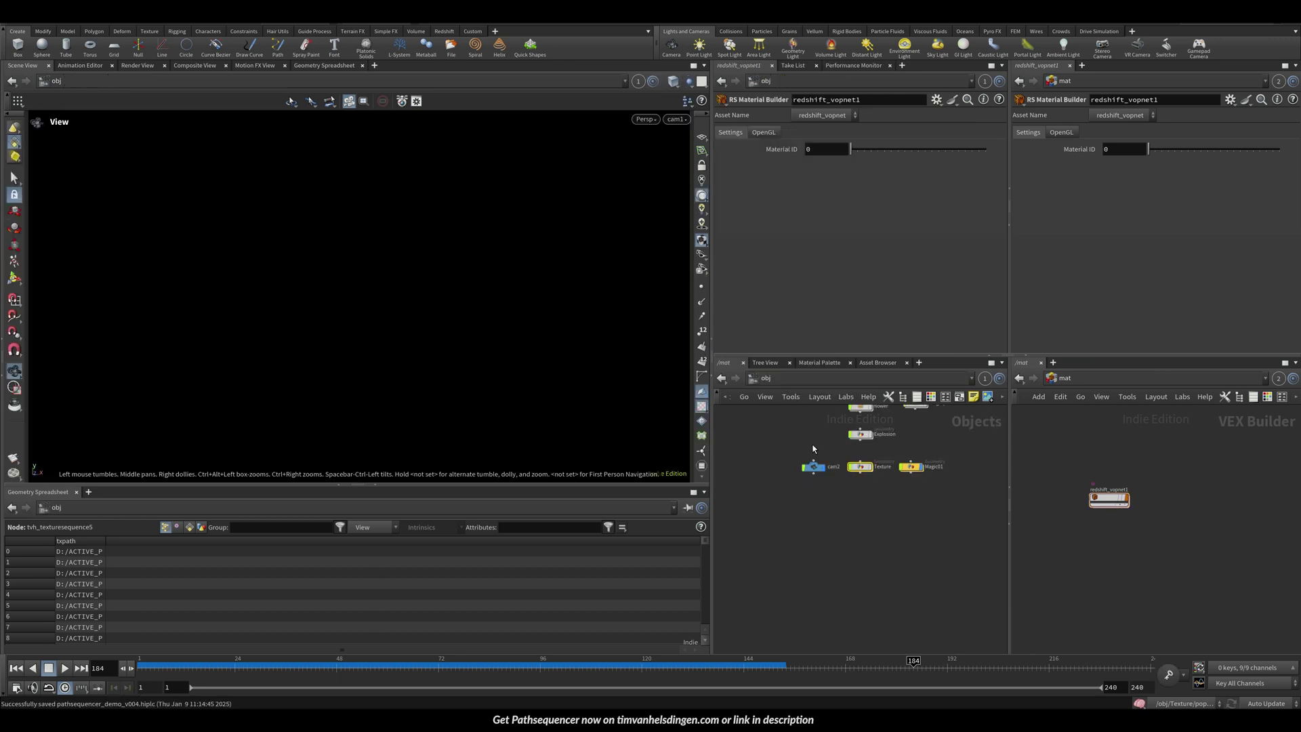
click(918, 467)
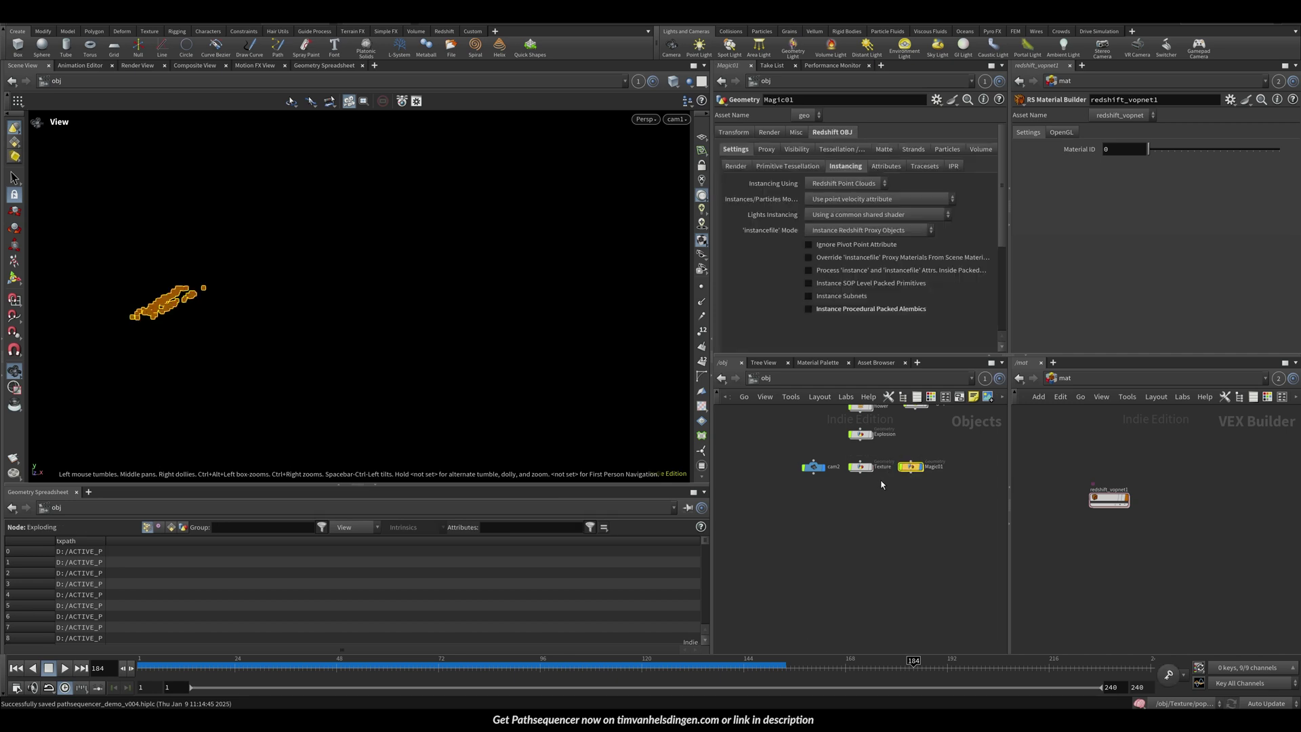
double_click(862, 467)
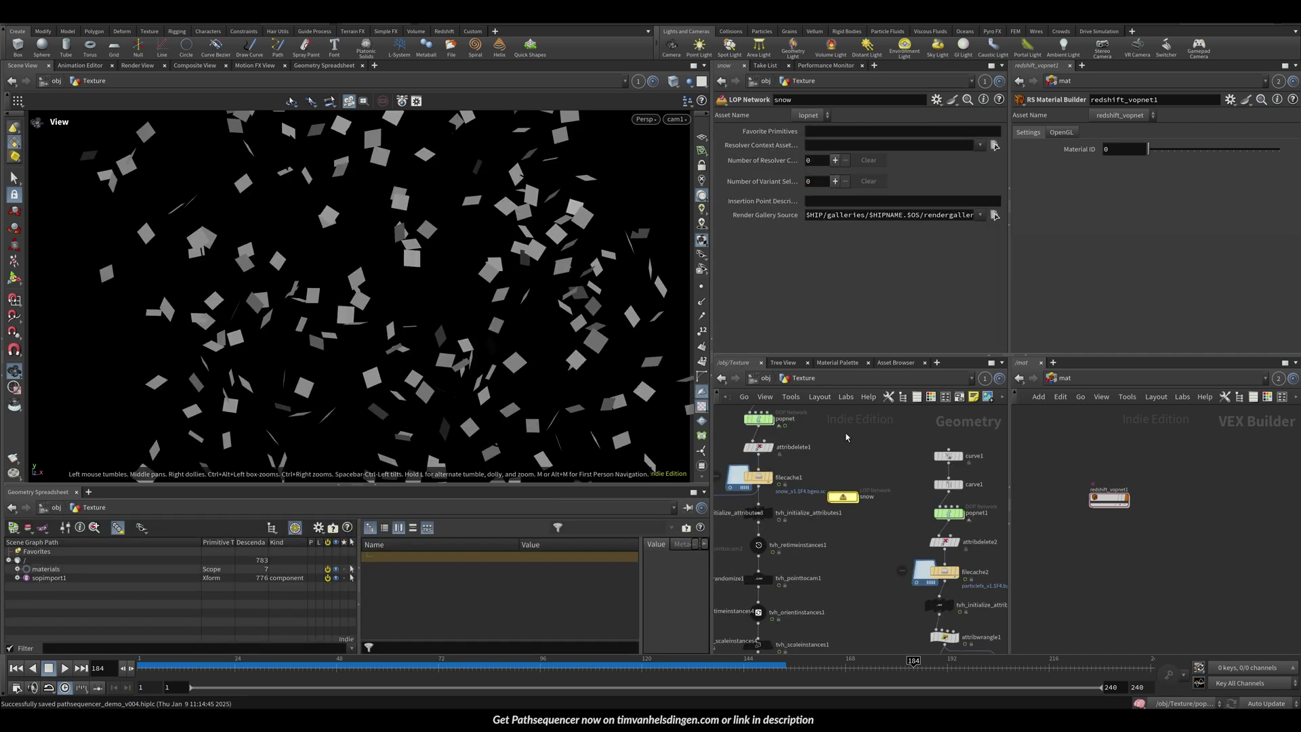
double_click(844, 500)
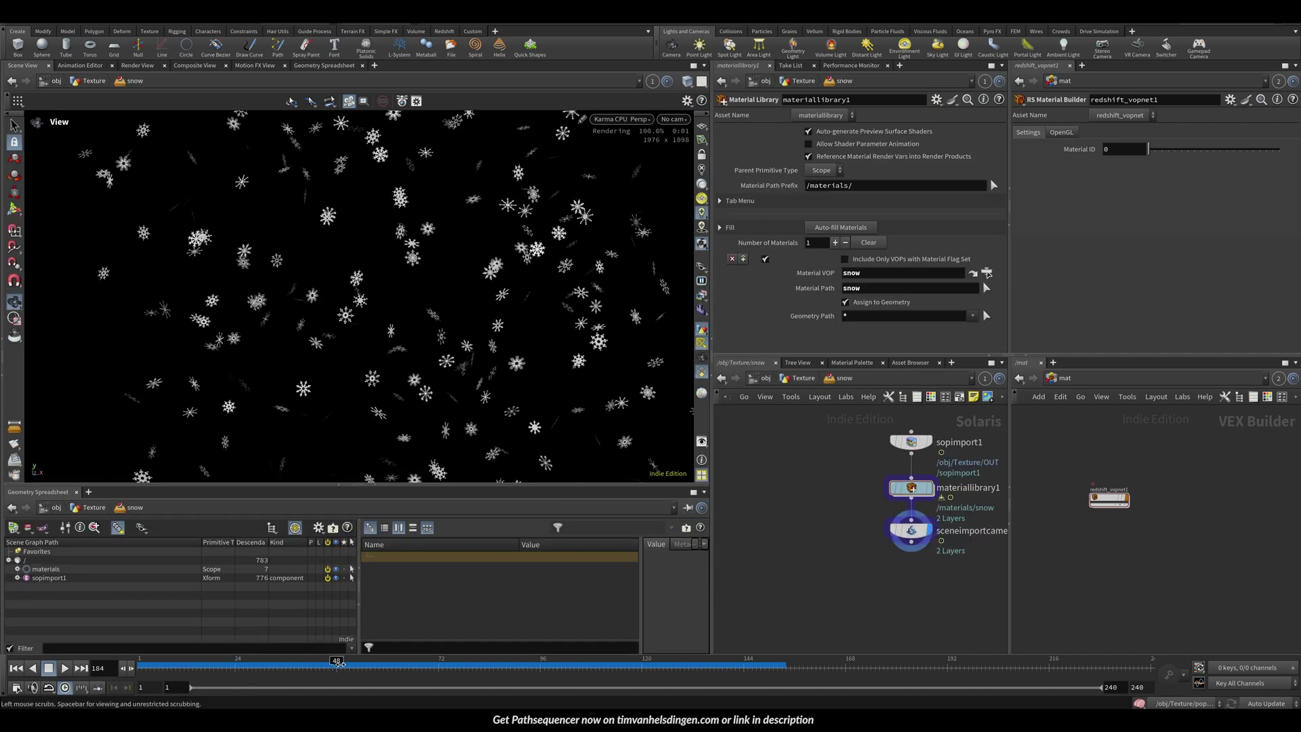
drag(339, 662, 616, 662)
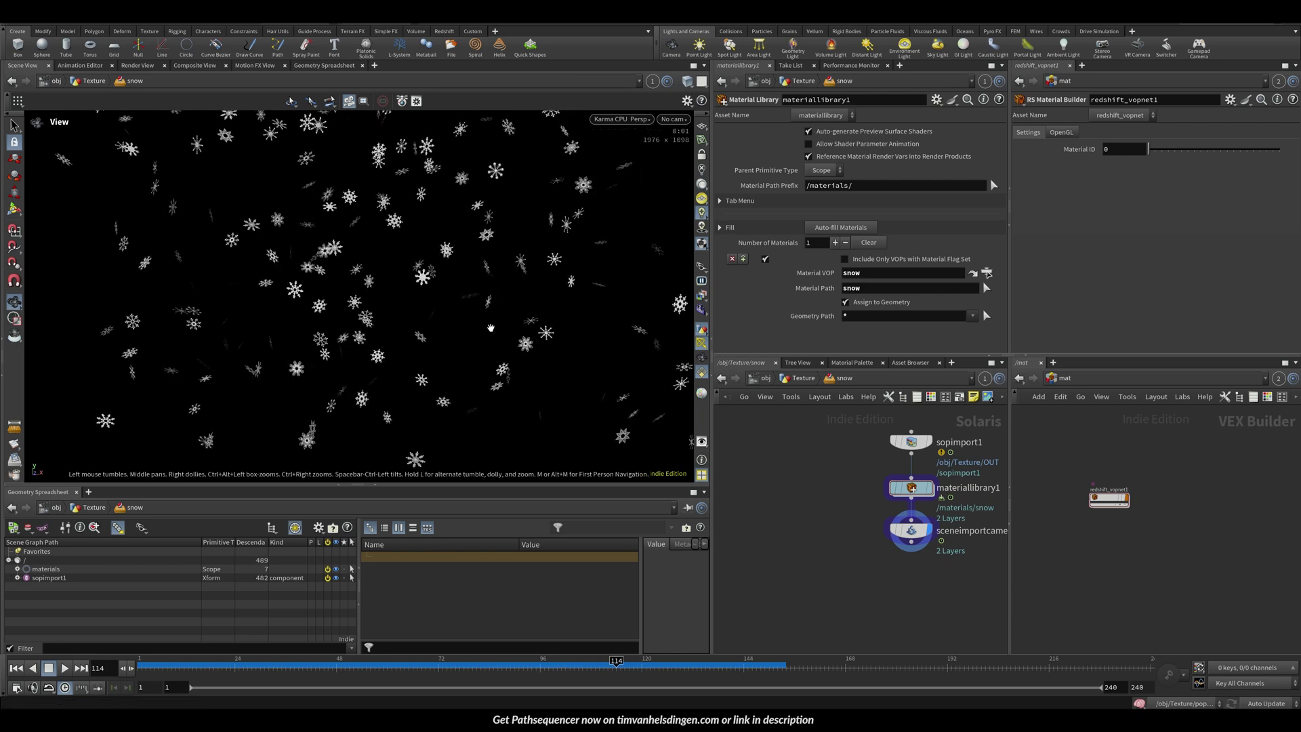
click(499, 662)
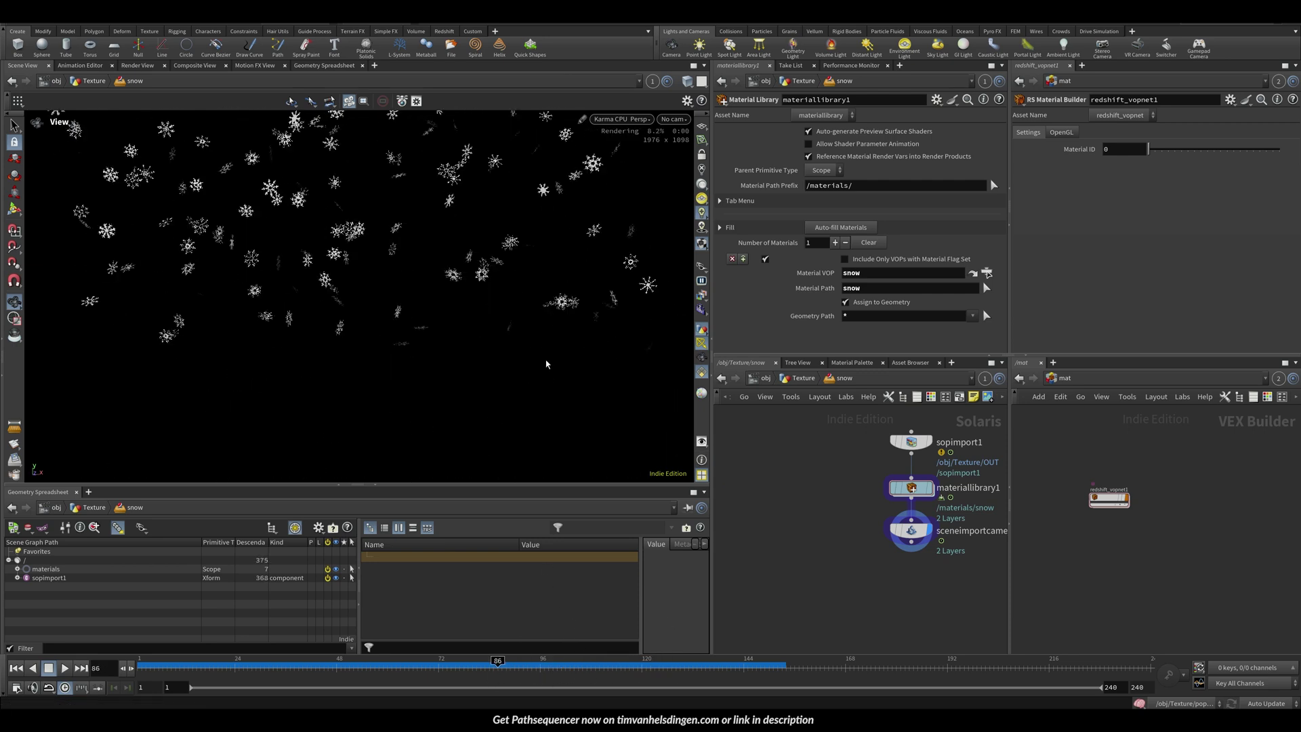
click(586, 666)
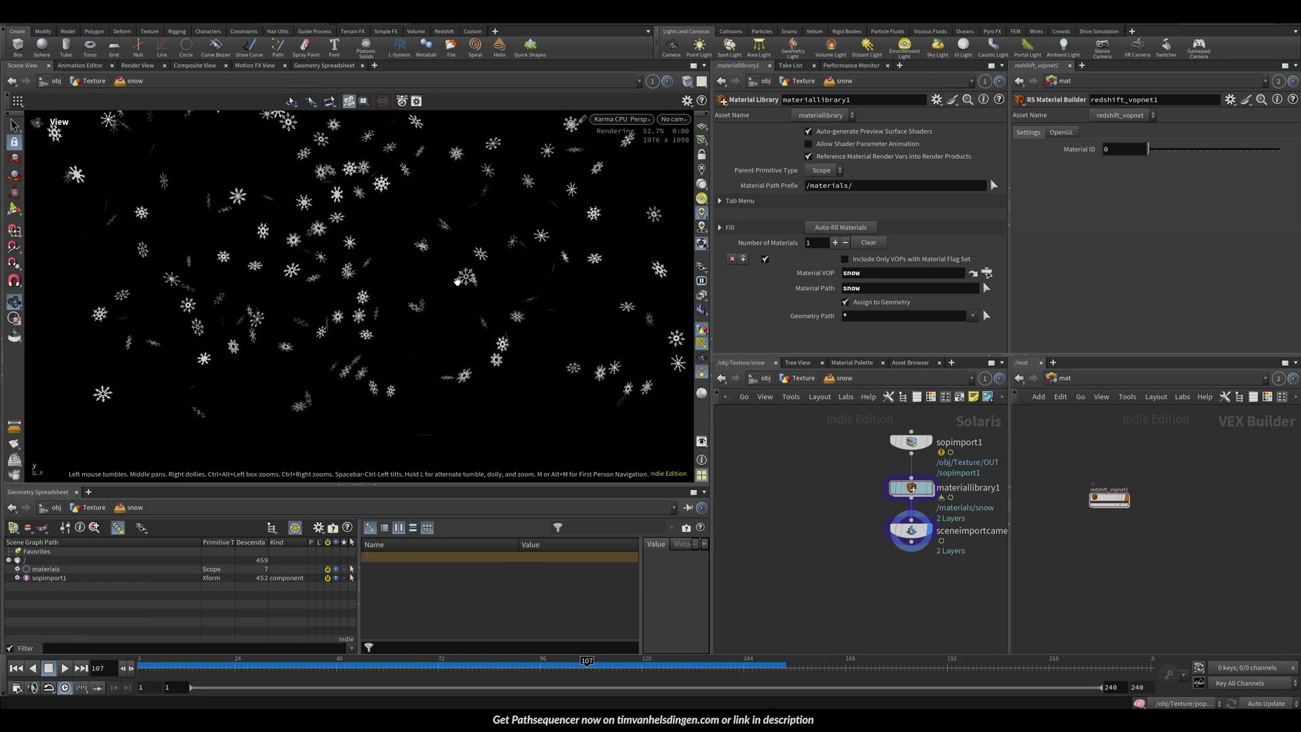
drag(521, 665, 560, 673)
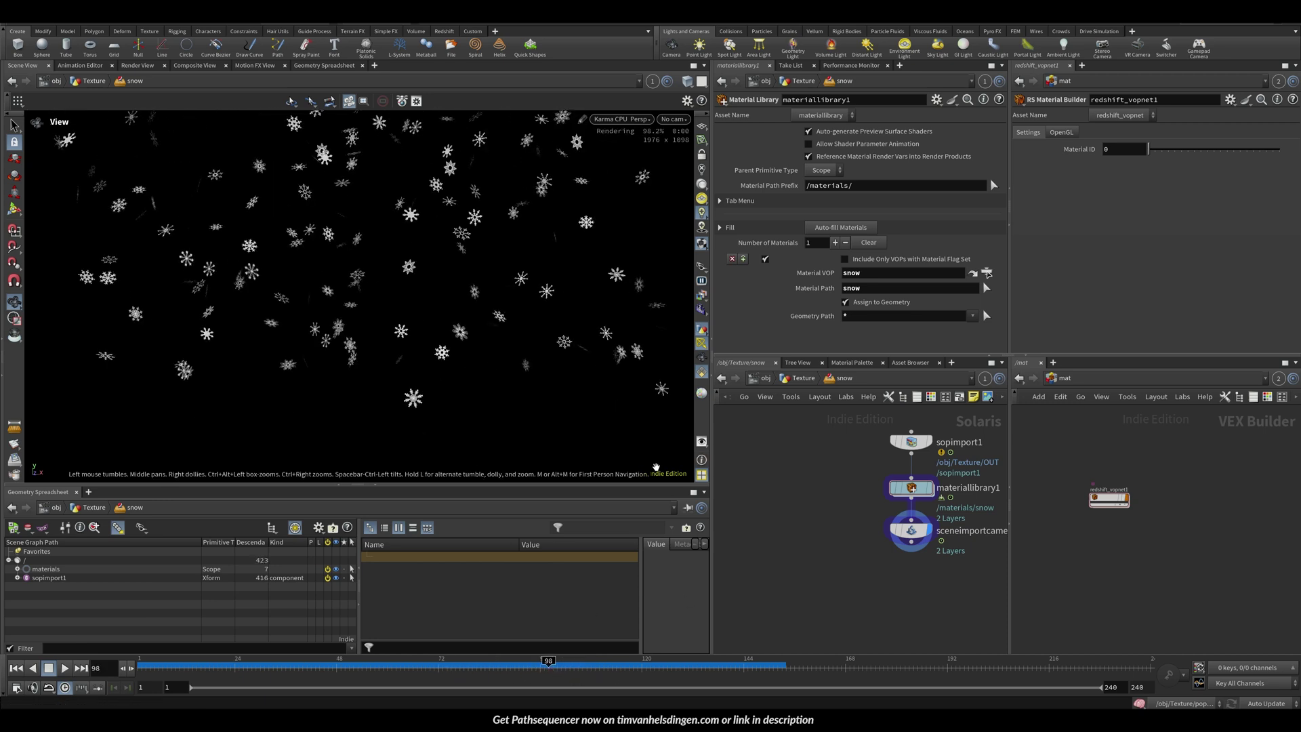
Return to the Texture geometry network, bring up the tvh_texturesequence5 settings and save the scene
click(807, 384)
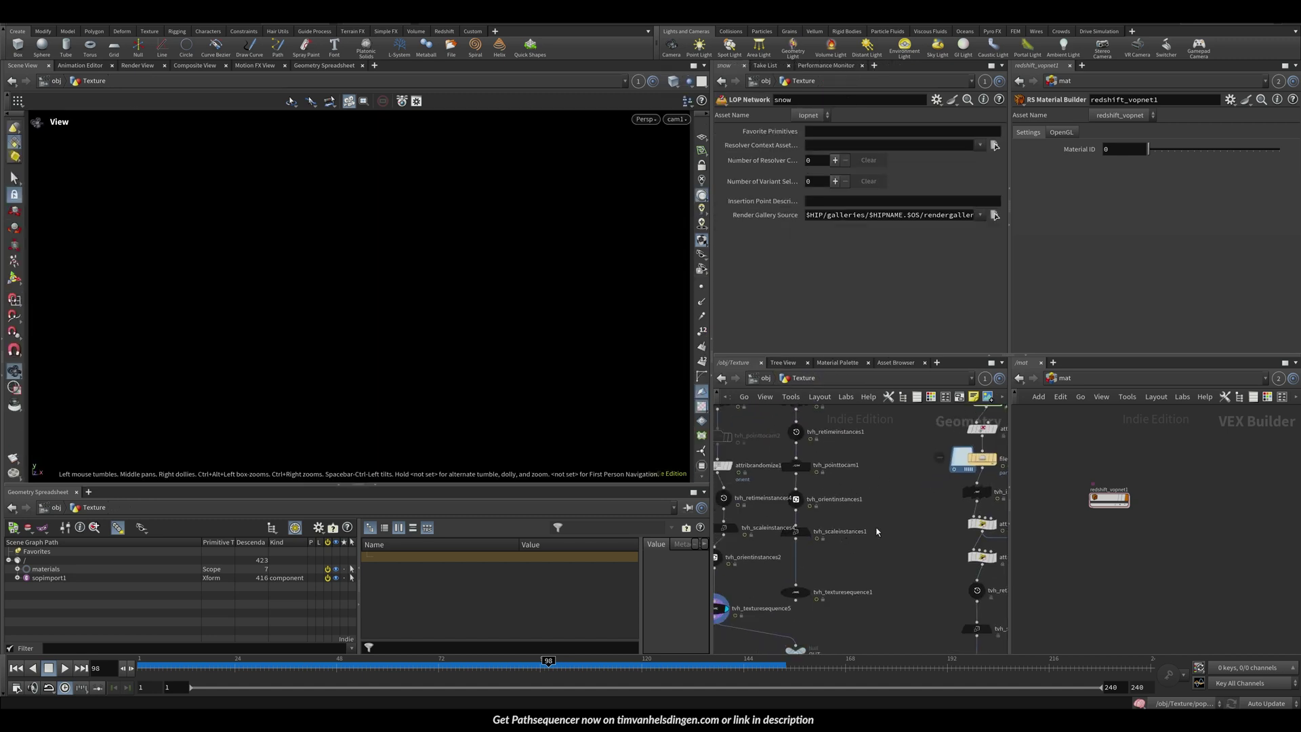
click(779, 557)
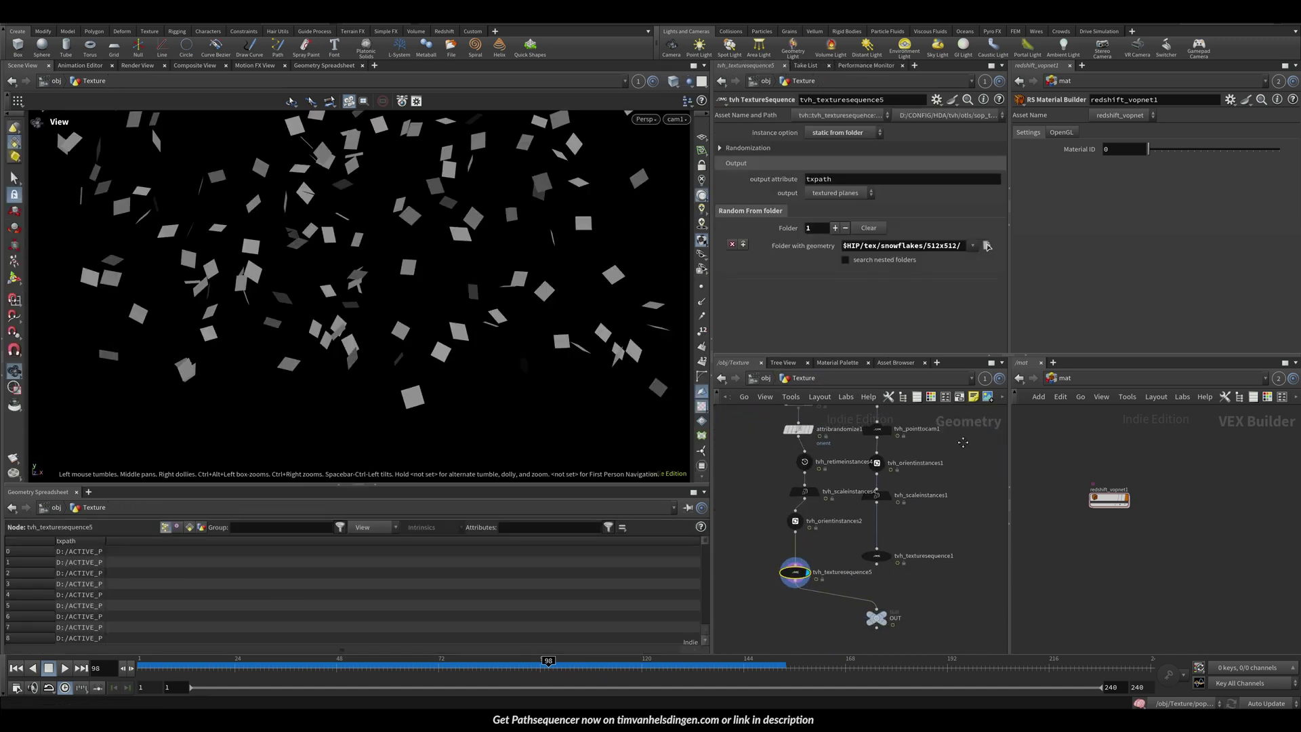
middle_drag(963, 442, 761, 541)
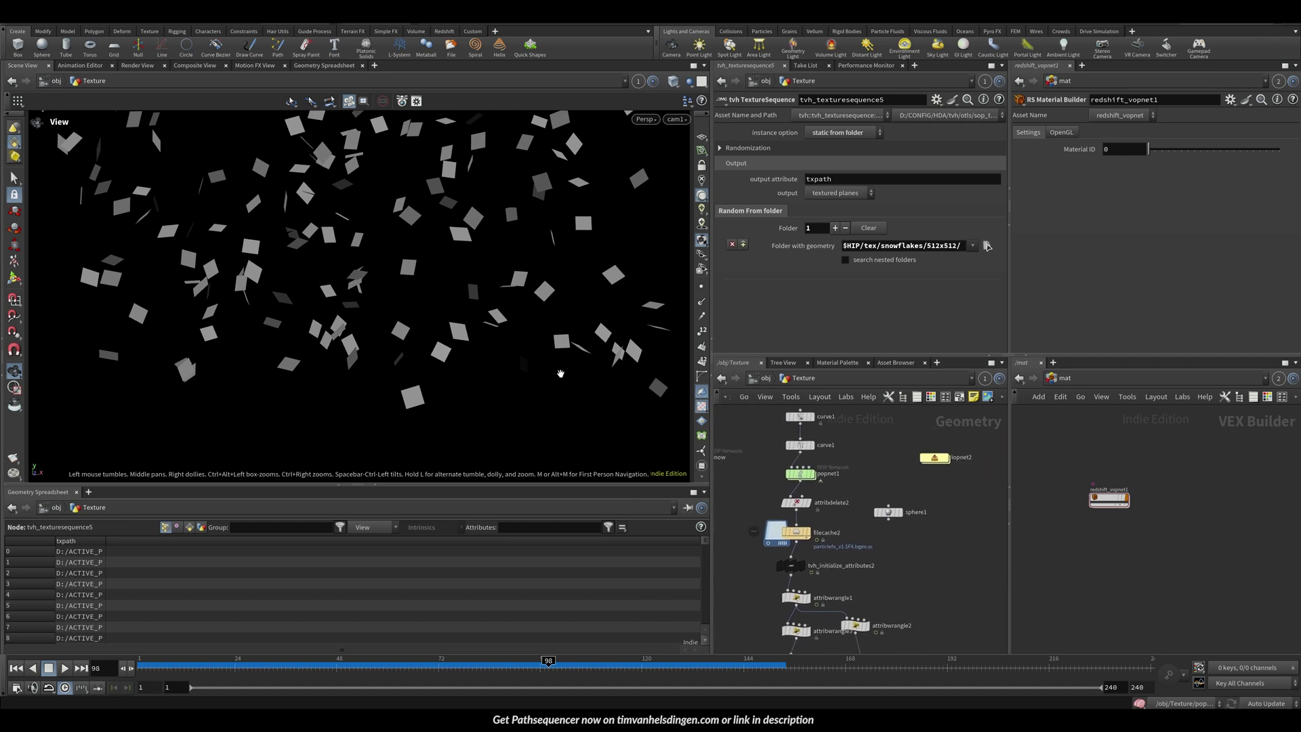
key(ctrl+s)
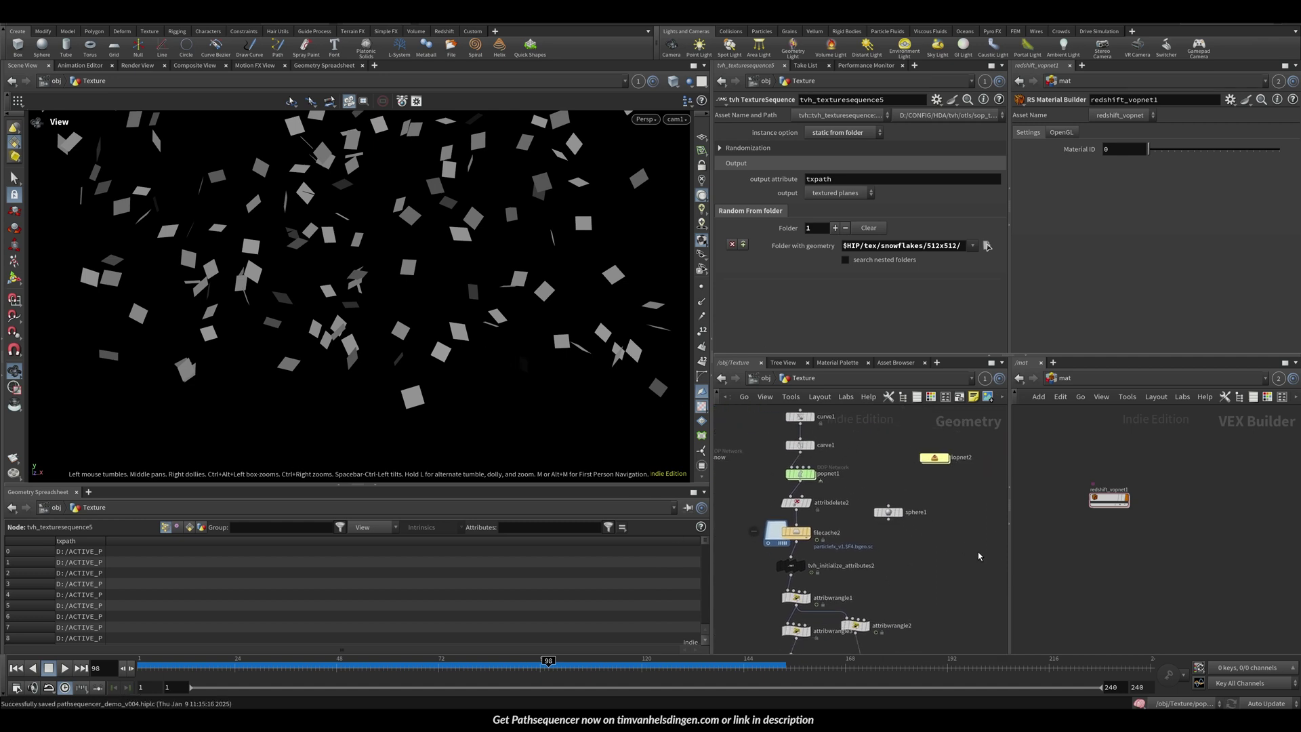
Leave the Texture network for the object level and open the Magic01 geometry network
middle_drag(871, 644, 859, 513)
scroll(875, 520, down, 4)
middle_drag(893, 590, 879, 517)
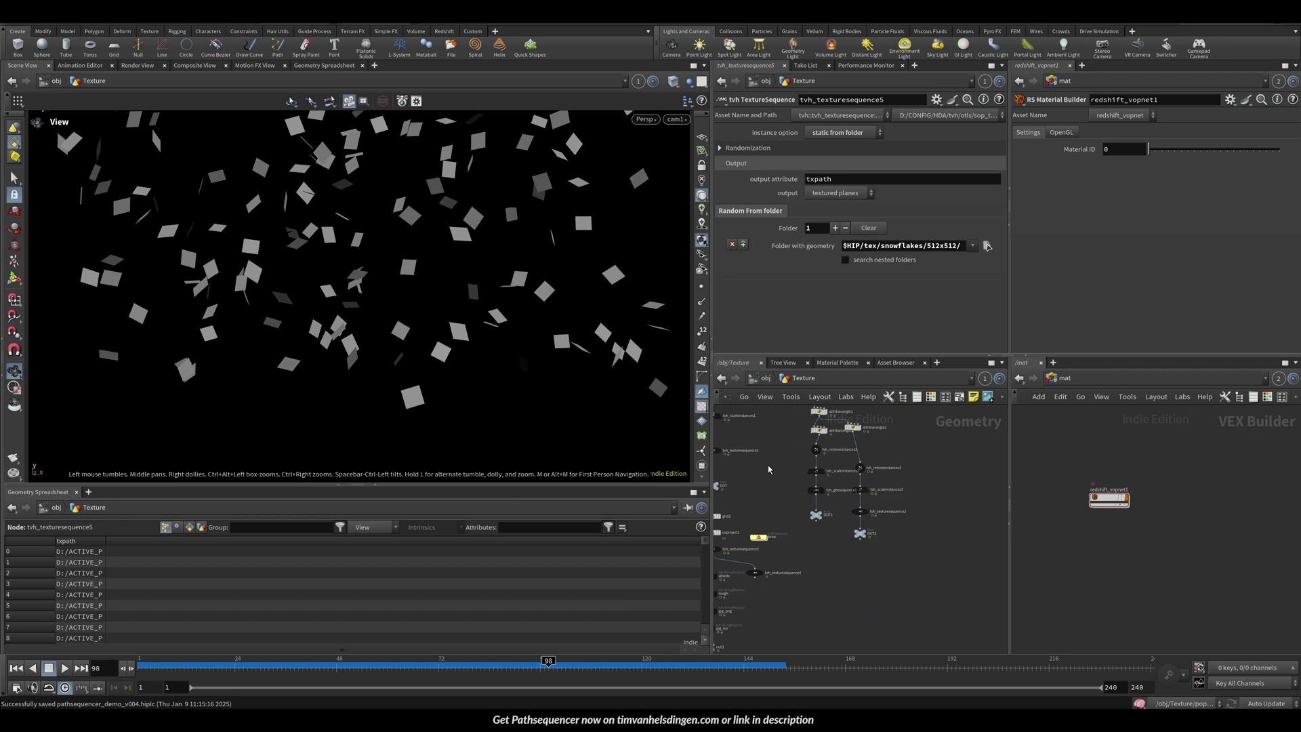
middle_drag(768, 469, 783, 477)
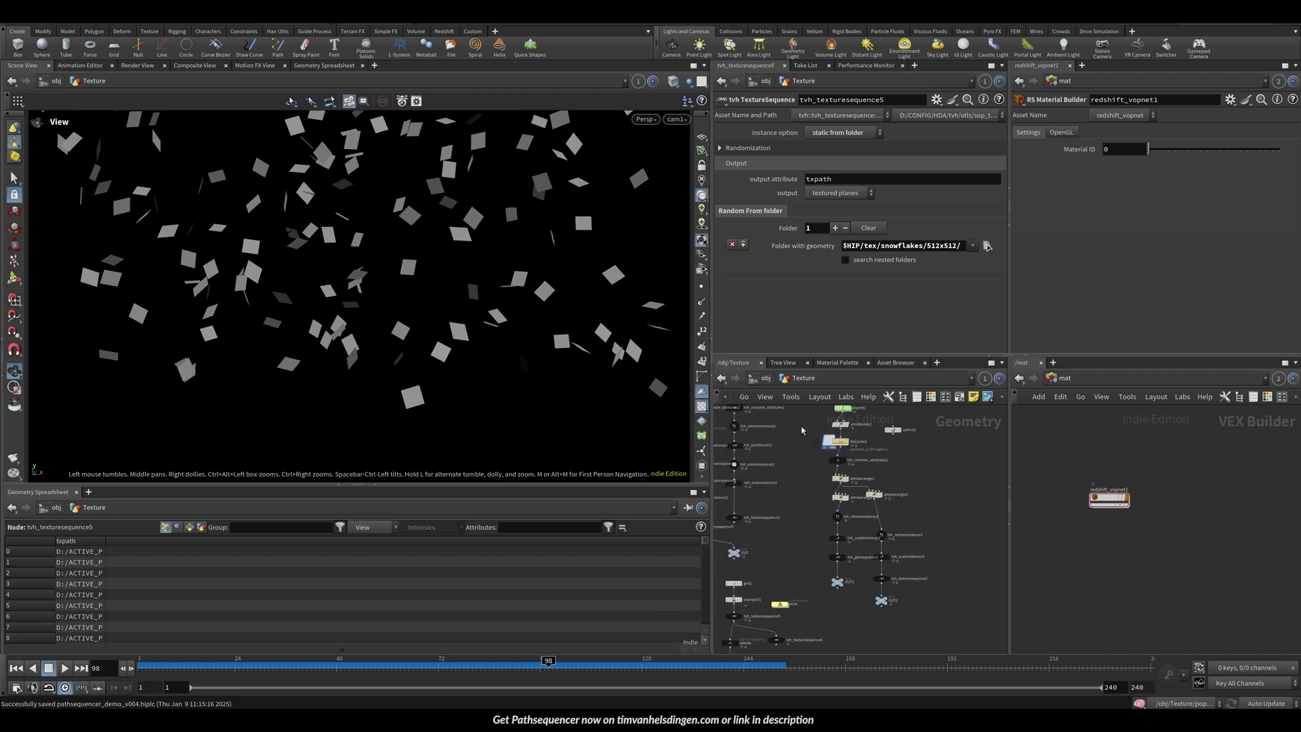
click(765, 380)
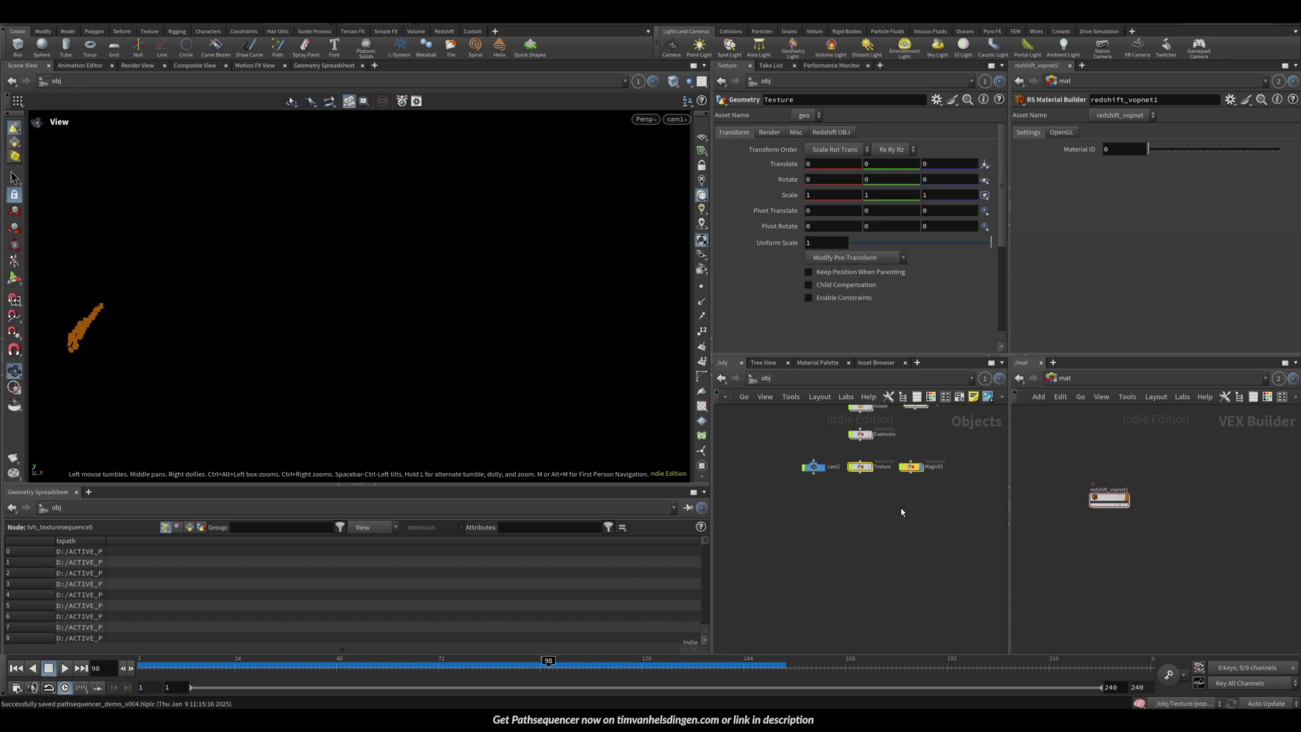
double_click(909, 468)
Display the rest1 curves, then the filecache1 particles, scrubbing through the timeline to preview each one's animation
mouse_move(794, 491)
middle_down()
mouse_move(916, 470)
mouse_move(971, 557)
middle_up()
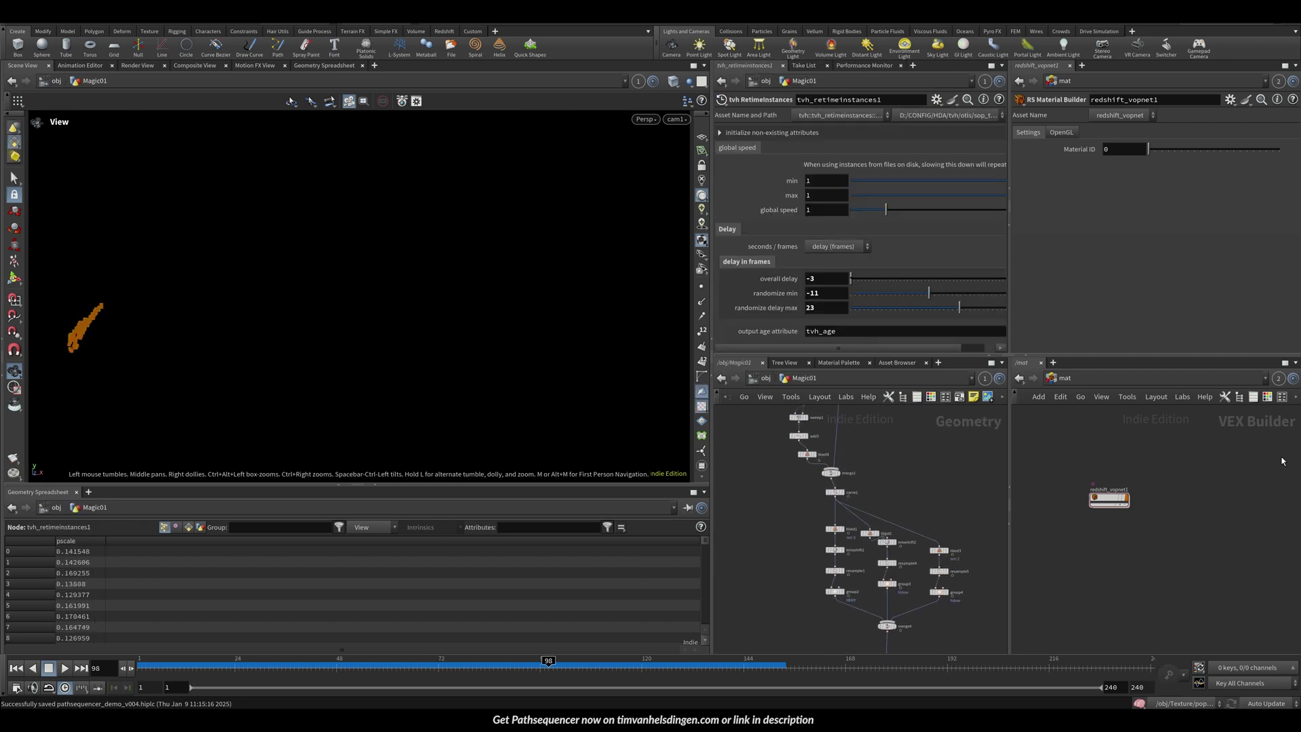
mouse_move(853, 410)
middle_down()
mouse_move(879, 492)
mouse_move(876, 581)
mouse_move(791, 393)
middle_up()
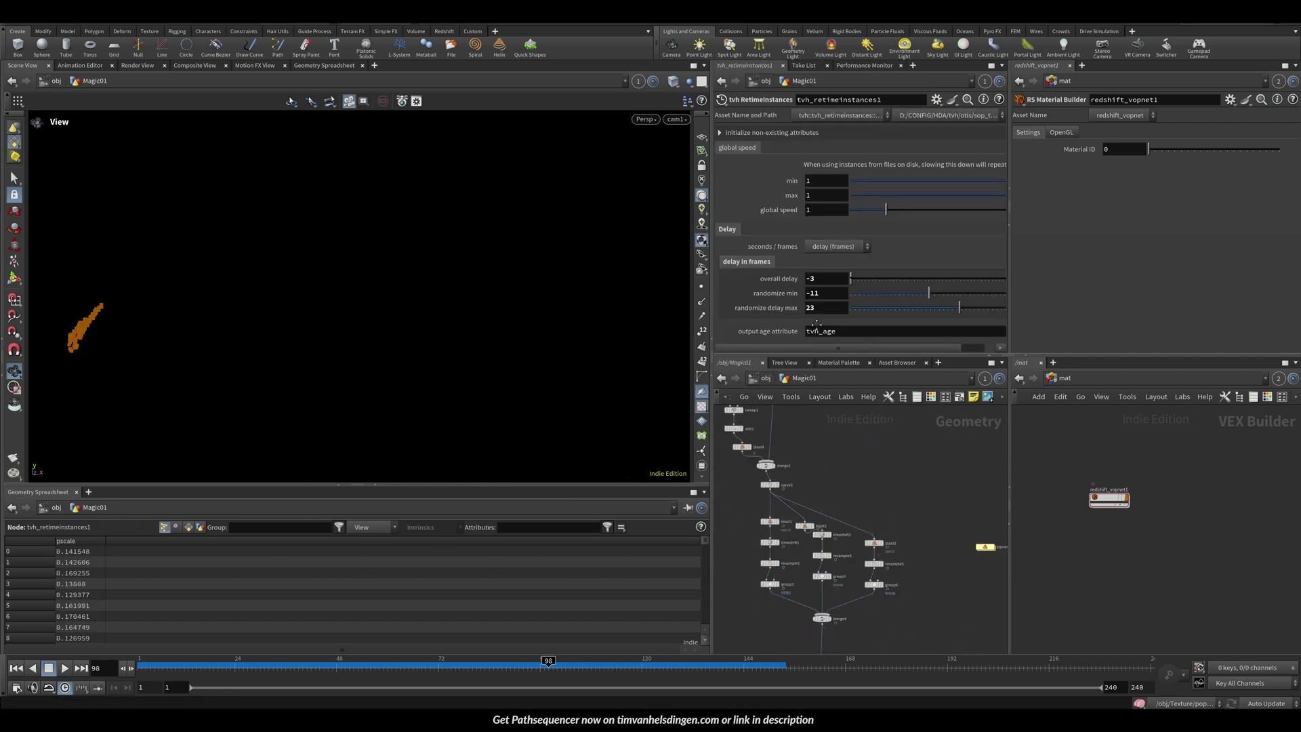
middle_drag(868, 626, 890, 523)
click(855, 607)
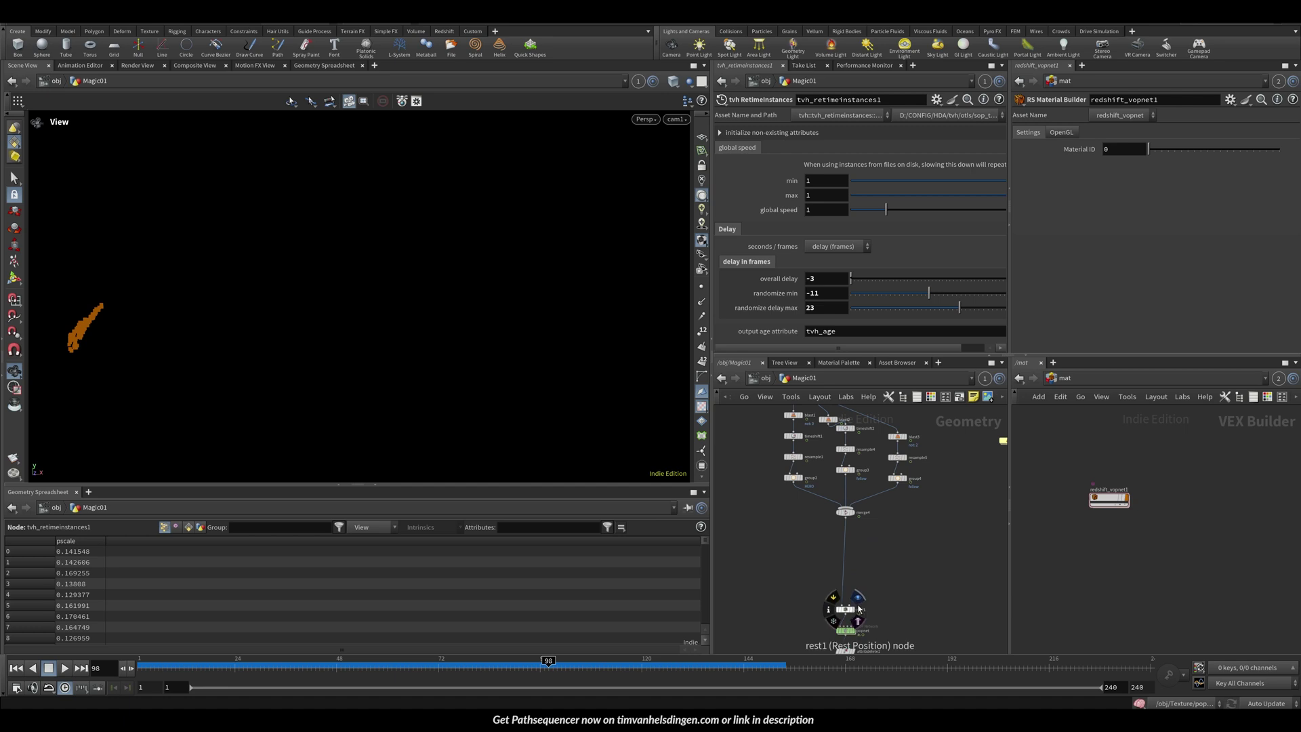
drag(276, 667, 1138, 667)
middle_drag(855, 647, 864, 542)
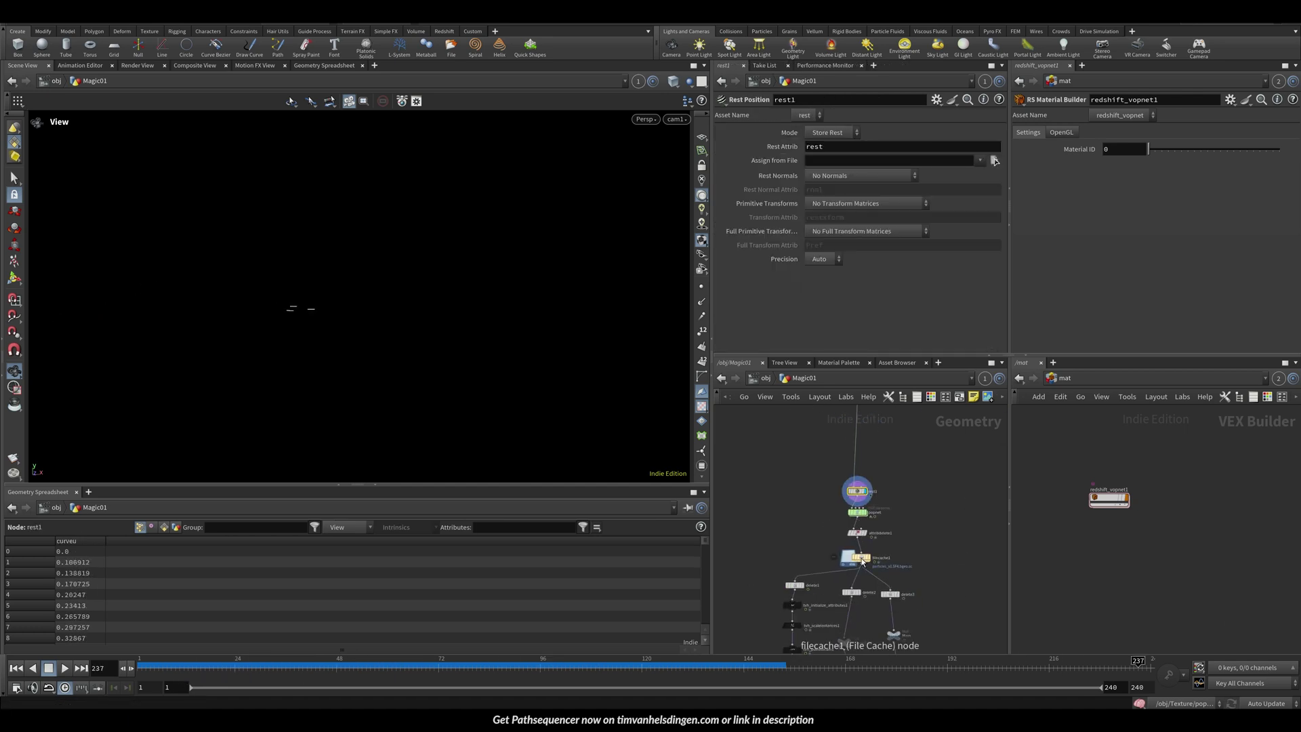
click(869, 558)
drag(273, 662, 1147, 667)
Open the popnet simulation in Magic01 and examine its falling-trail and explode particle streams
click(858, 513)
double_click(859, 514)
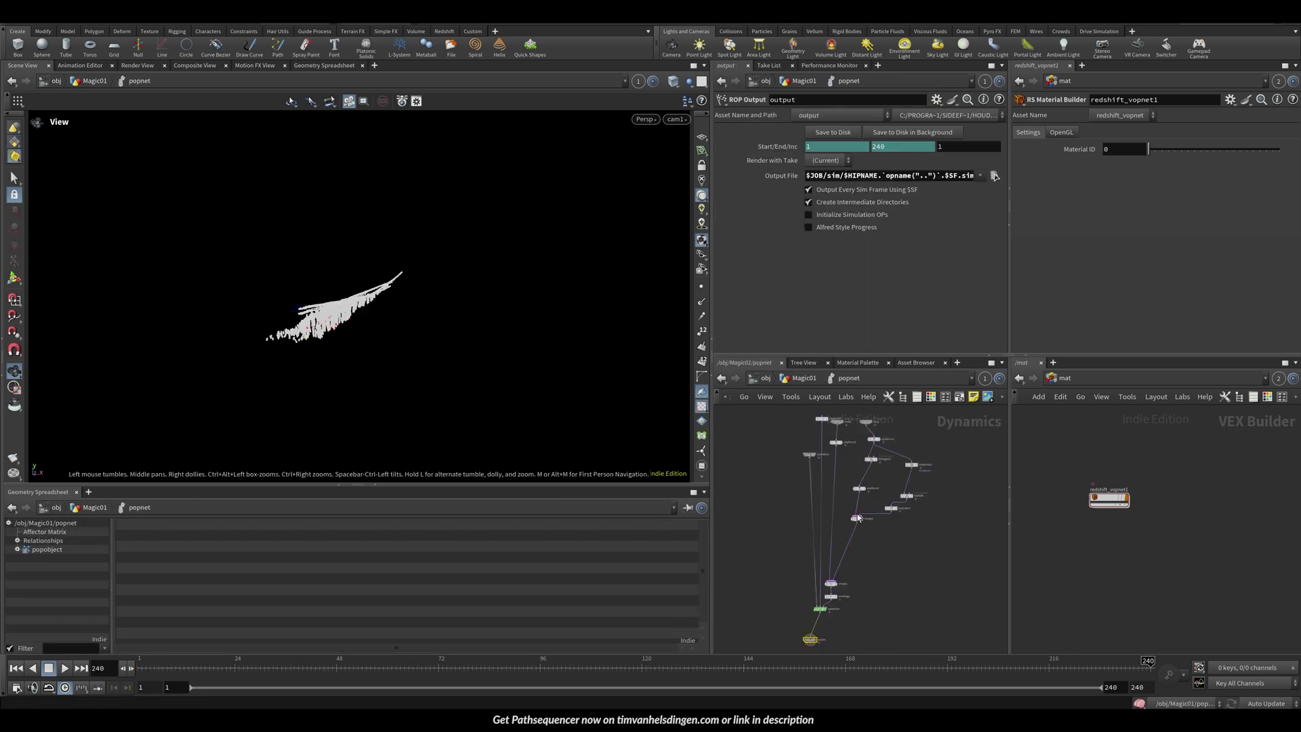
scroll(851, 451, up, 5)
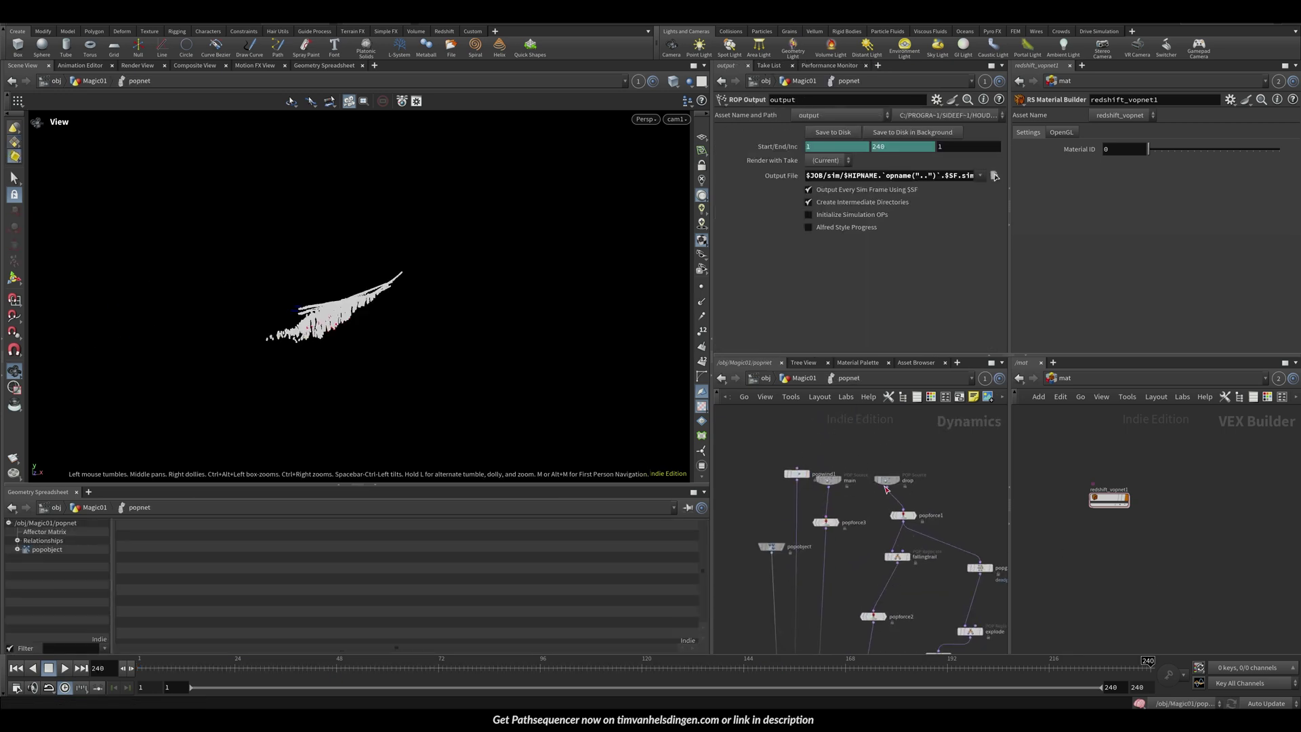
middle_drag(972, 561, 803, 488)
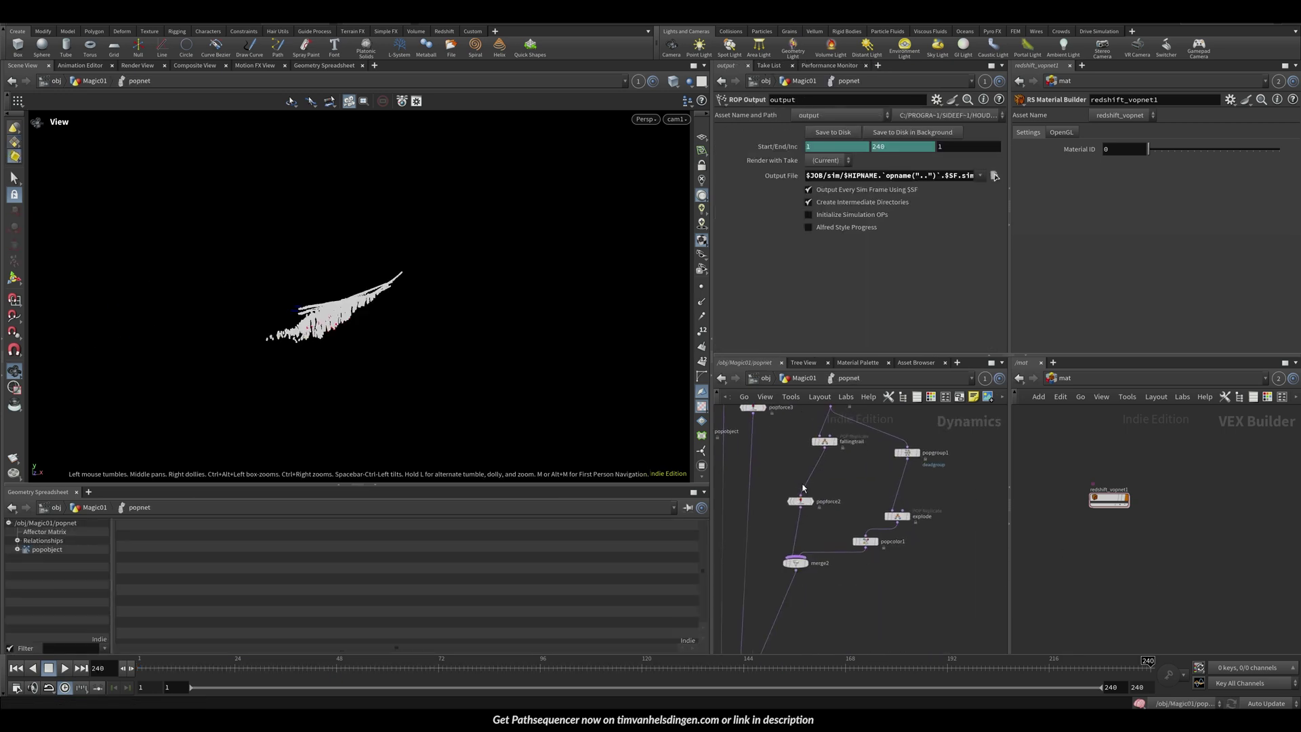
Return to the Magic01 network and display delete2 to view only the stream_fallingtrail particles above the FallingTrail null
click(799, 379)
middle_drag(861, 586, 874, 482)
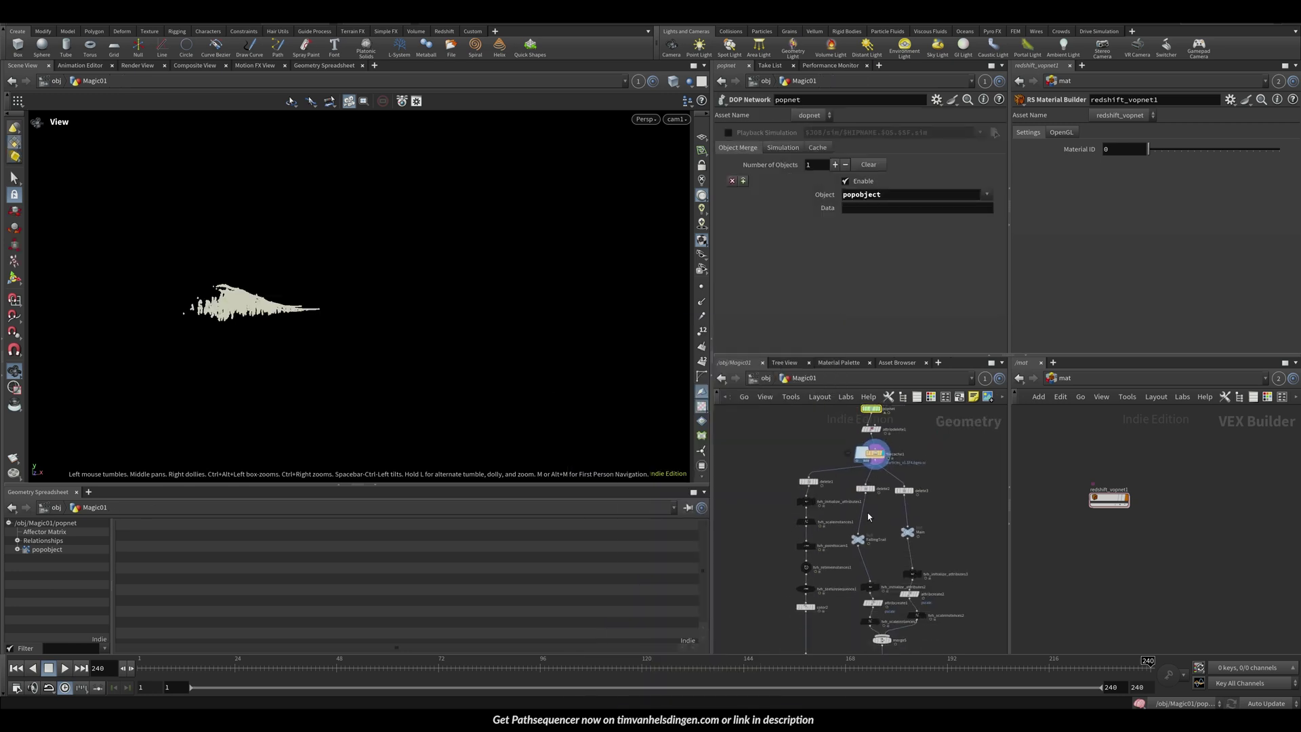
scroll(867, 512, up, 3)
click(856, 450)
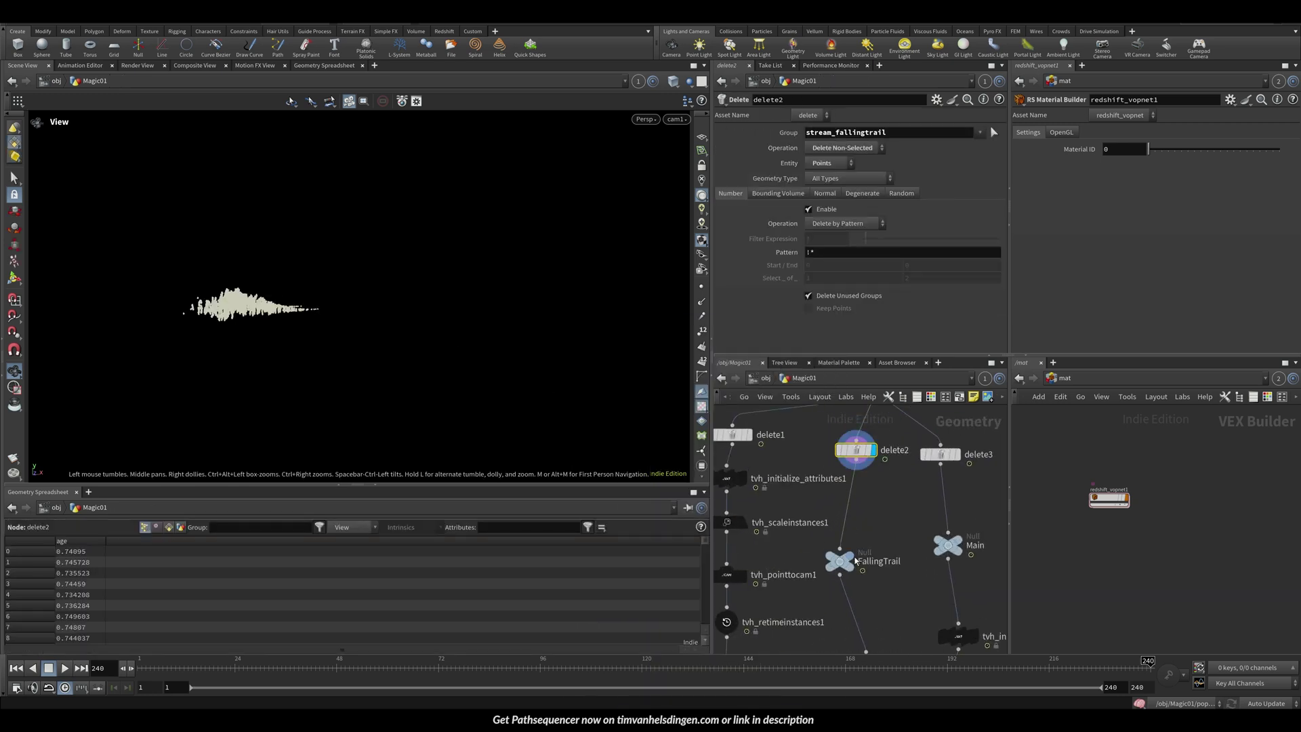
middle_drag(856, 561, 788, 495)
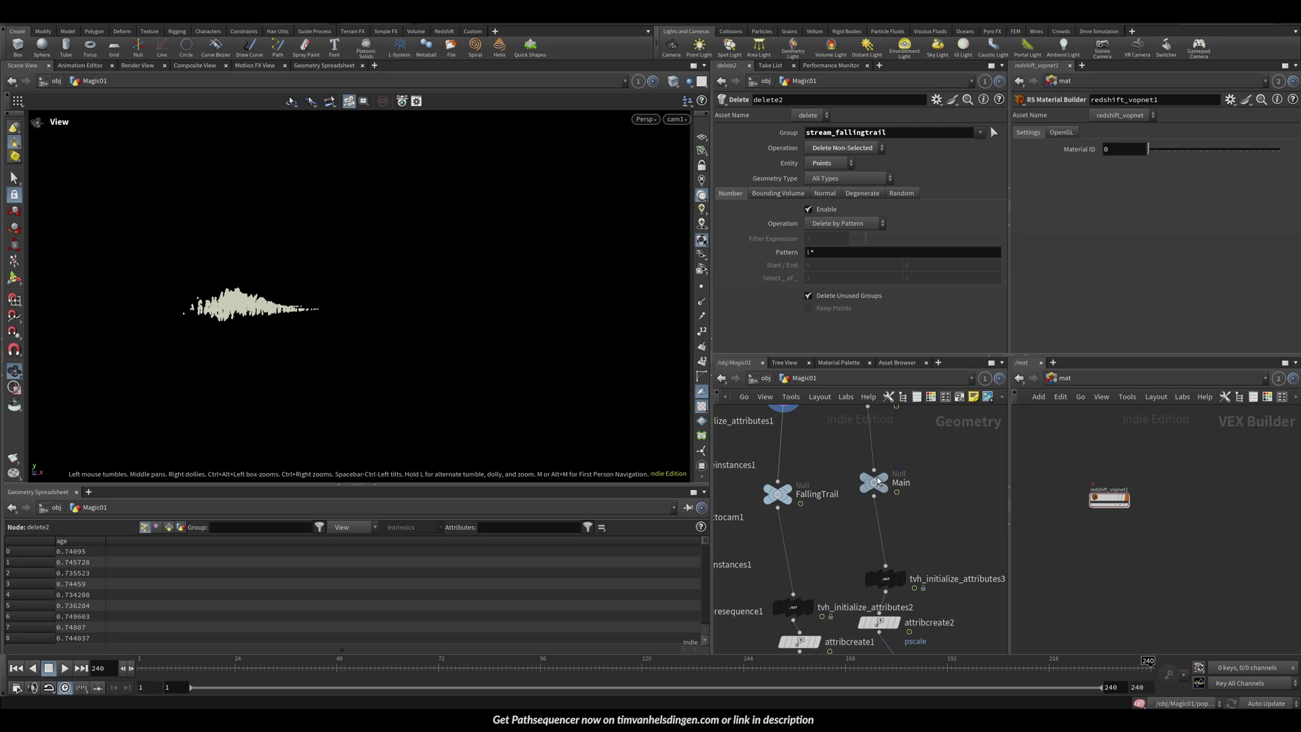
Tidy the layout of the Main null, tvh_initialize_attributes2 and attribcreate1 in the Magic01 network
drag(877, 481, 868, 483)
middle_drag(794, 450, 787, 478)
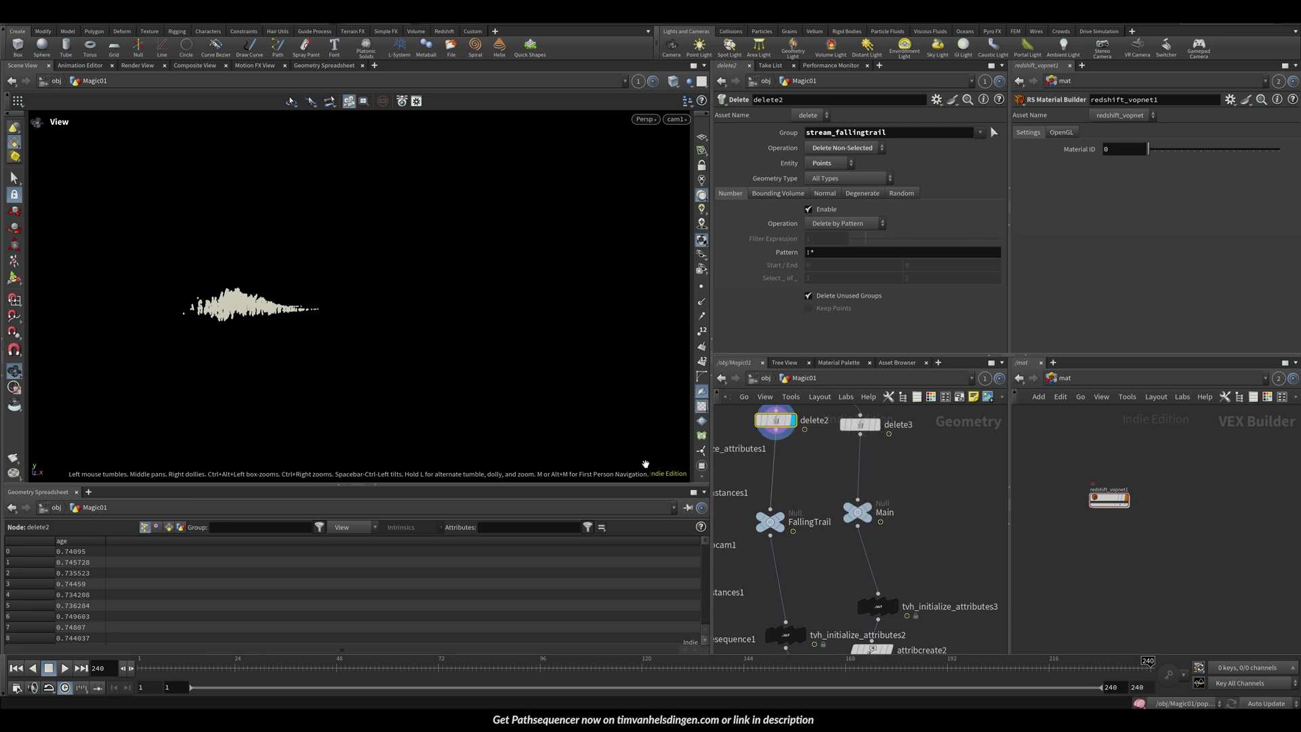
middle_drag(846, 571, 888, 456)
drag(821, 514, 800, 443)
drag(837, 558, 806, 514)
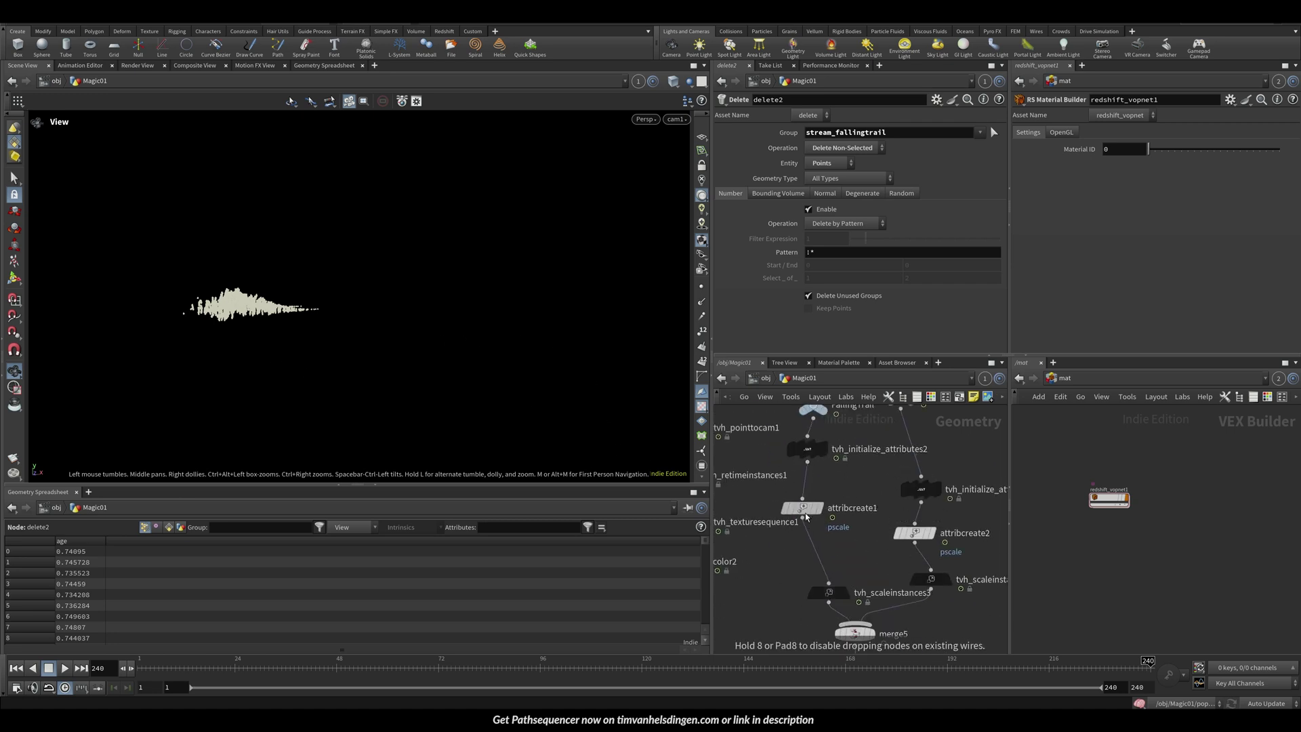
click(786, 429)
click(786, 430)
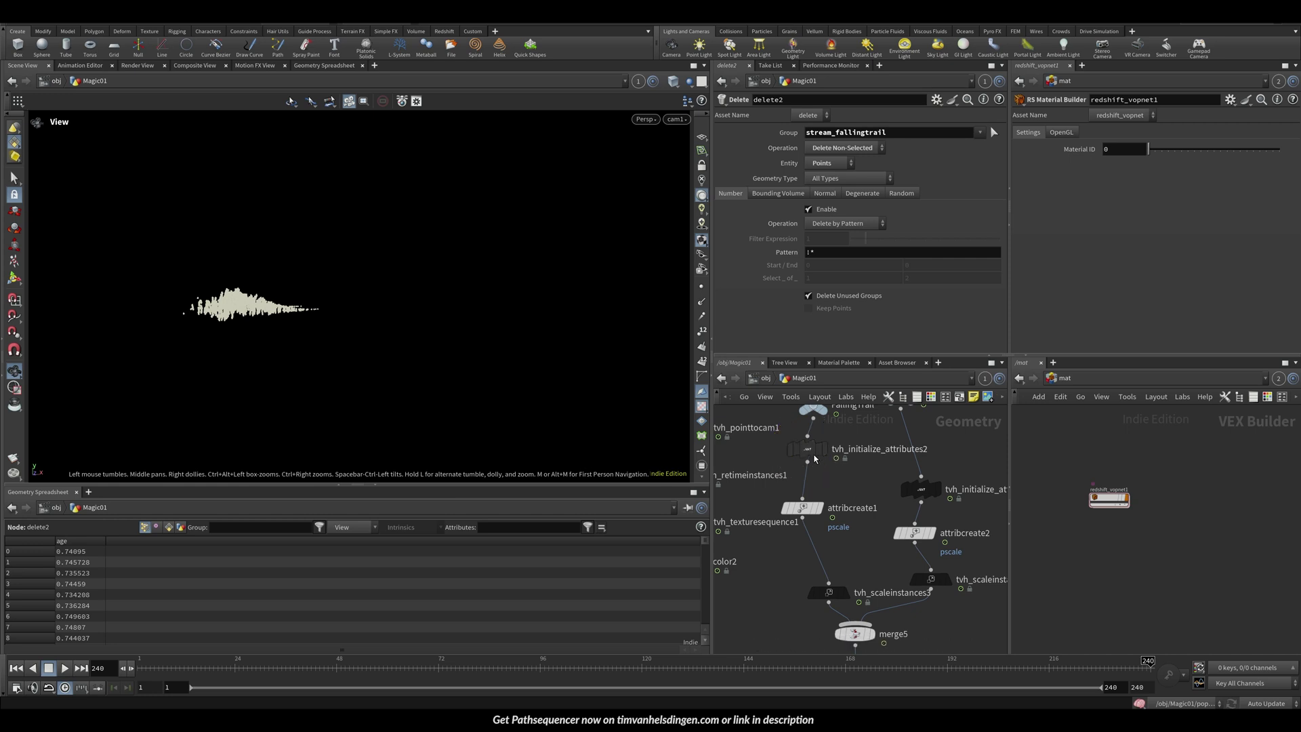
Show tvh_initialize_attributes2's settings and line up tvh_scaleinstances3, tvh_scaleinstances2 and attribcreate2 under the nodes of their branches
click(812, 455)
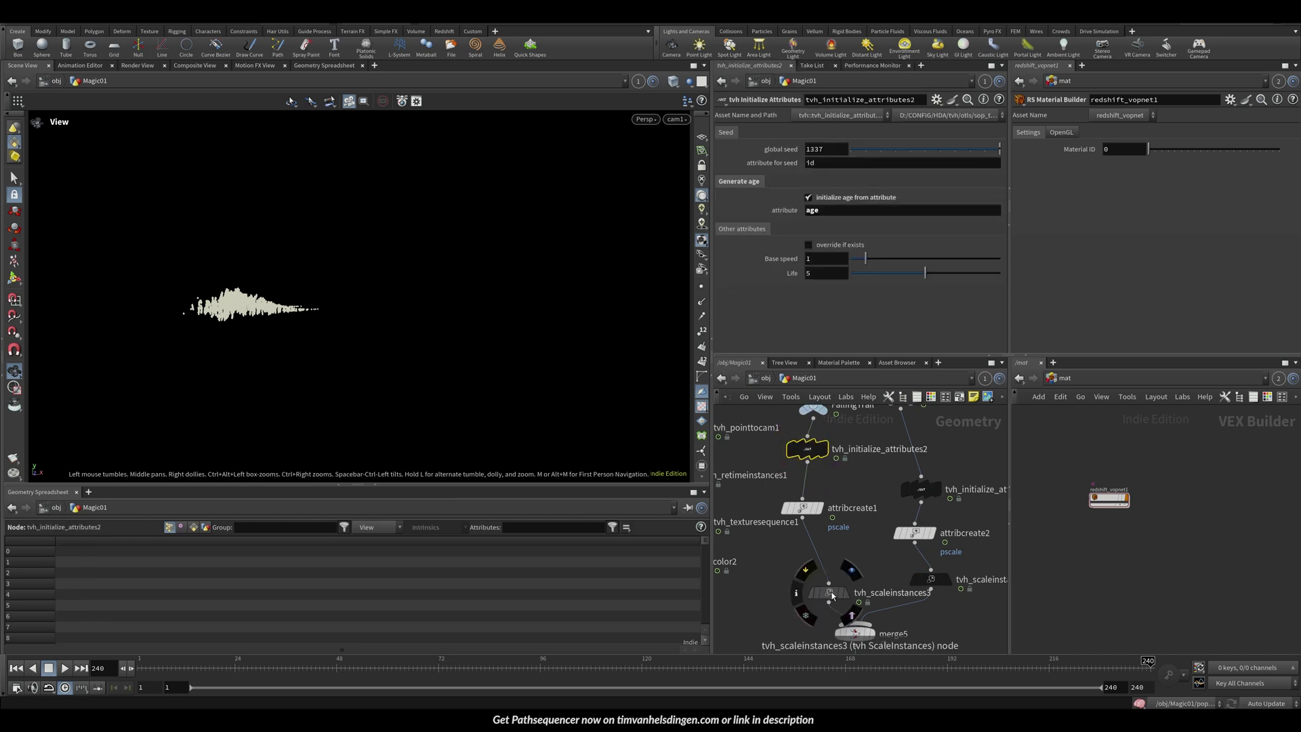
drag(832, 595, 805, 566)
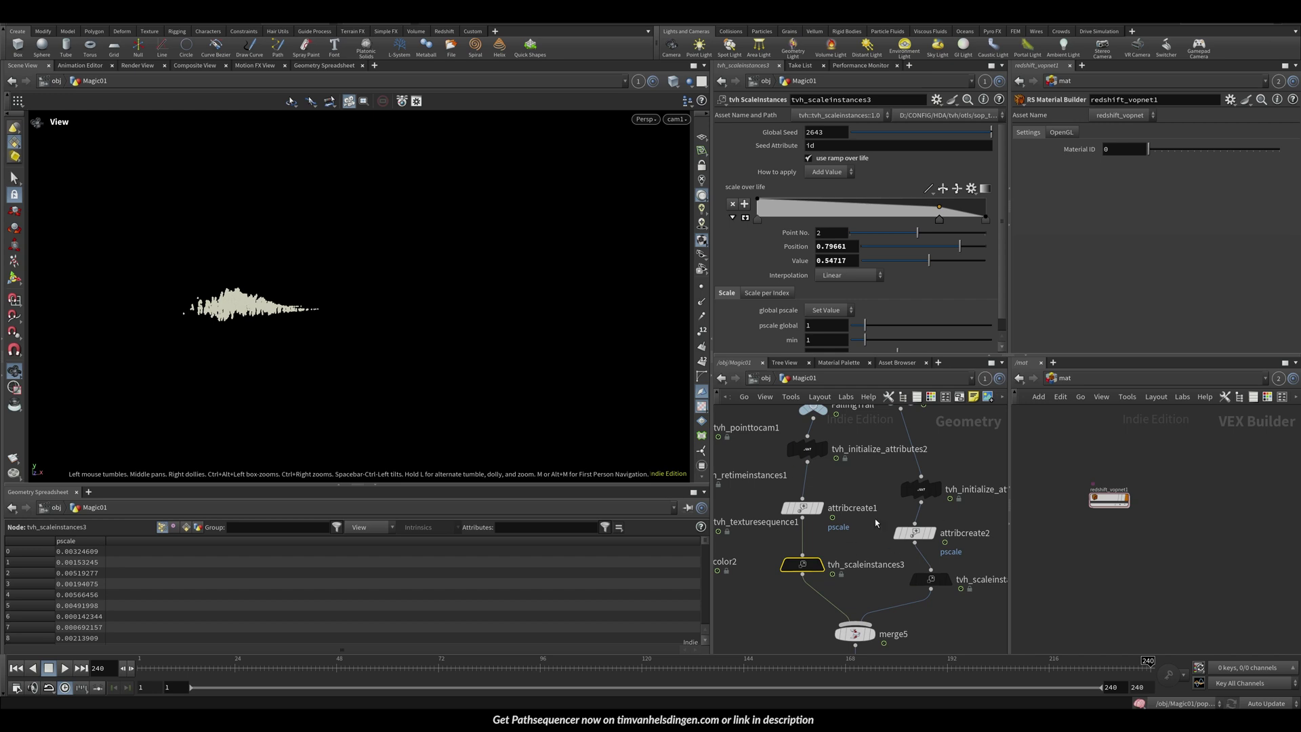
drag(931, 580, 928, 578)
drag(916, 534, 928, 572)
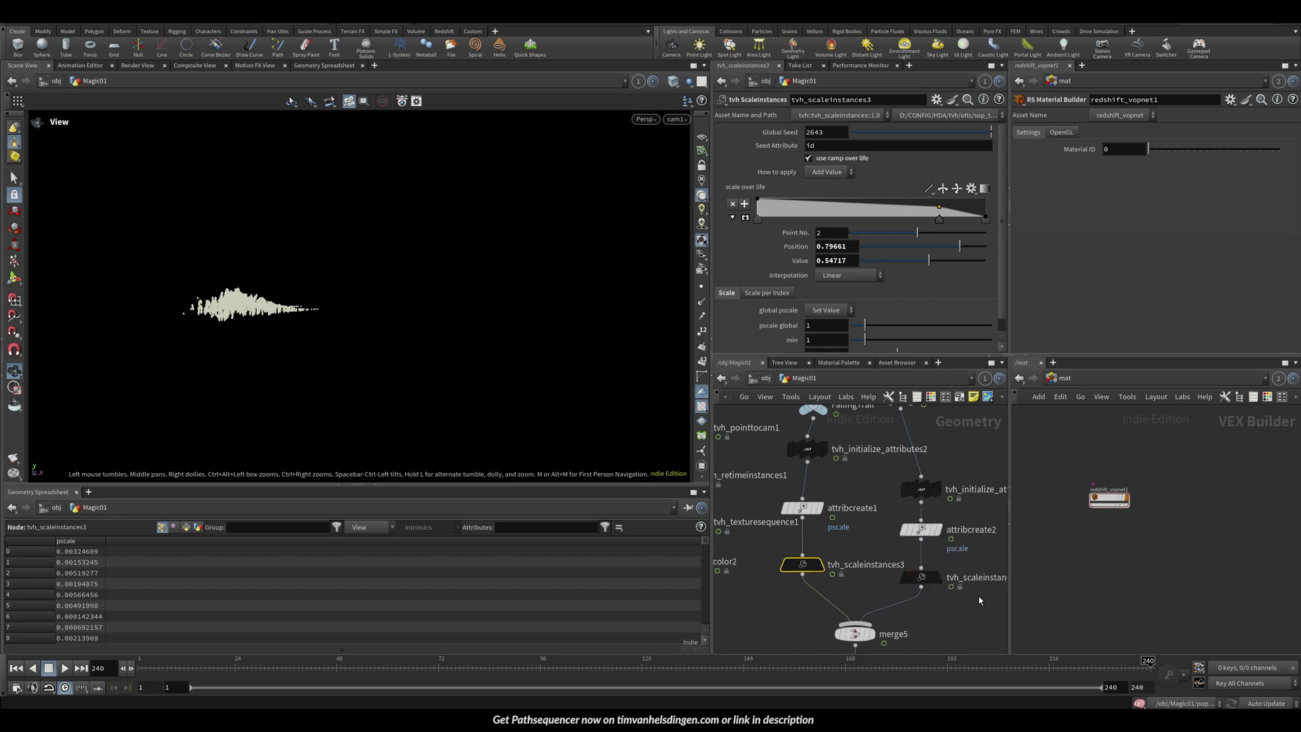
Review the settings of tvh_scaleinstances2 and the pscale expression in attribwrangle2 below the merge
middle_drag(979, 601, 903, 495)
click(856, 471)
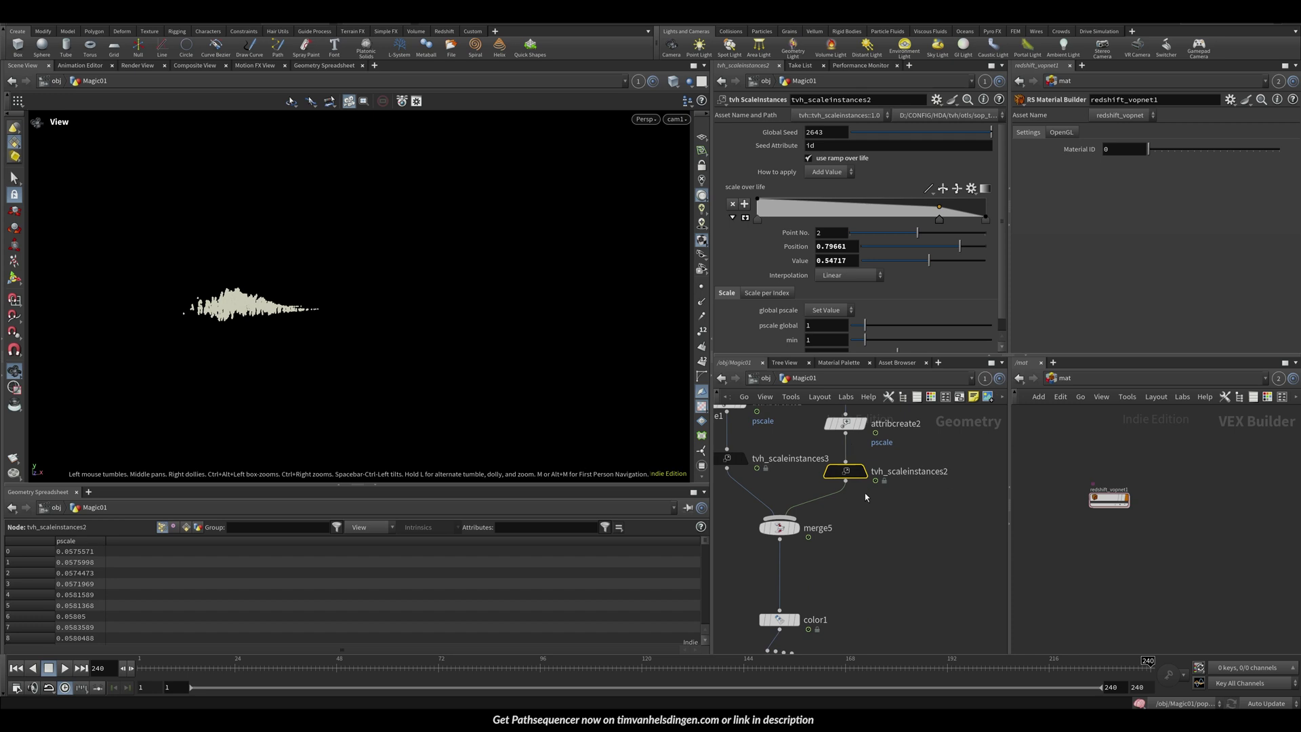
middle_drag(896, 527, 932, 388)
click(816, 523)
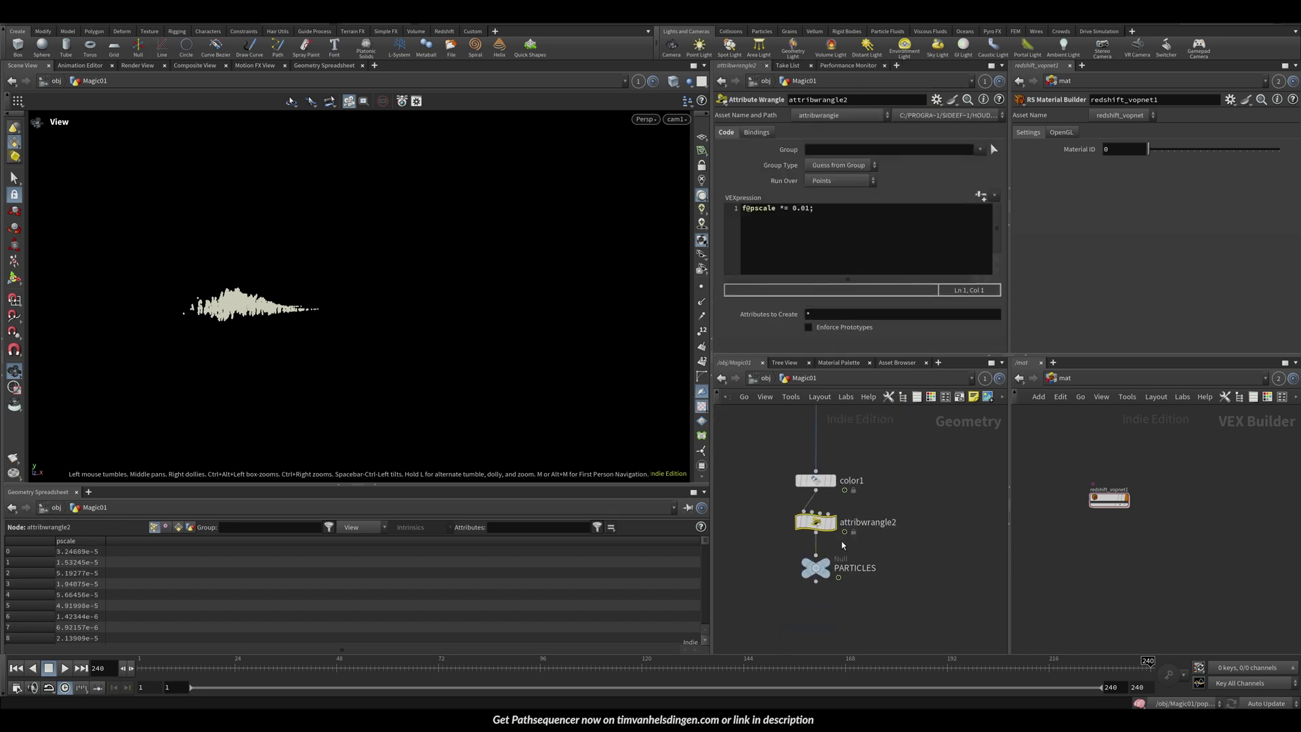
Make the scale-over-life ramp apply as Add Value on both tvh_scaleinstances2 and tvh_scaleinstances3
middle_drag(725, 405, 715, 542)
click(868, 471)
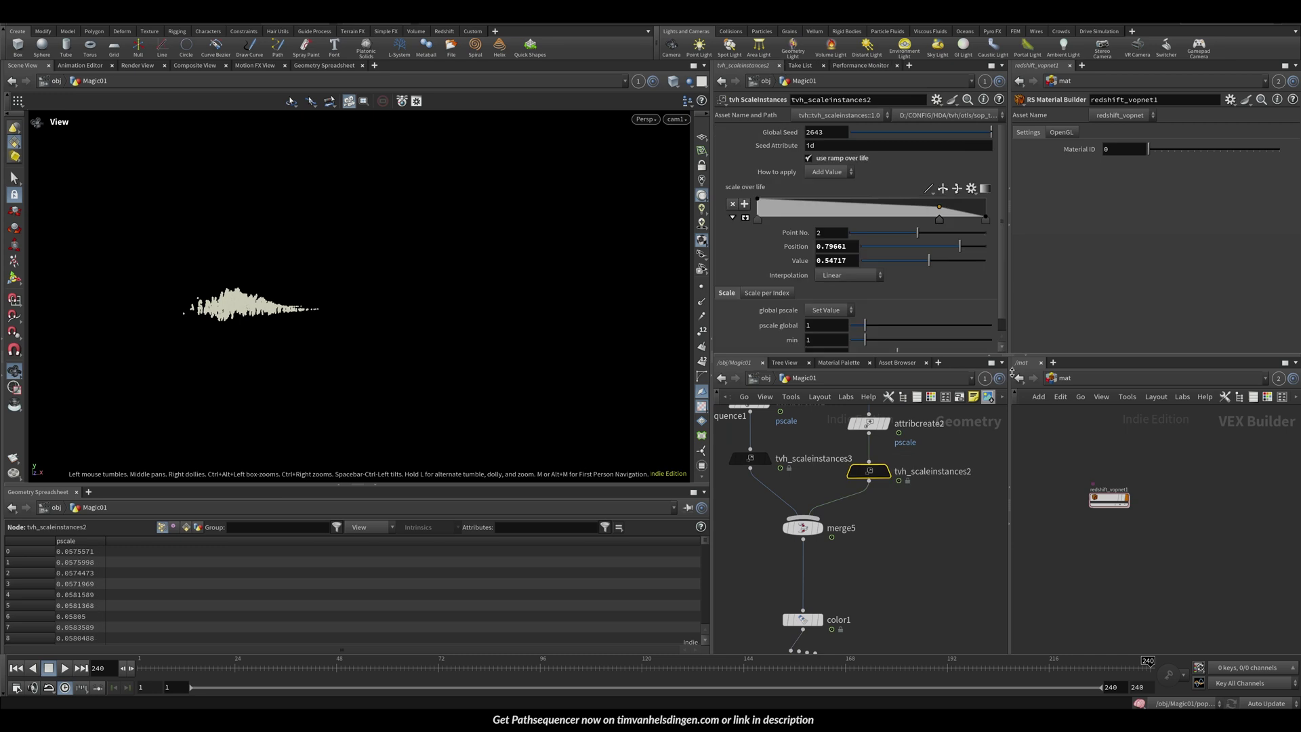
click(825, 177)
click(825, 197)
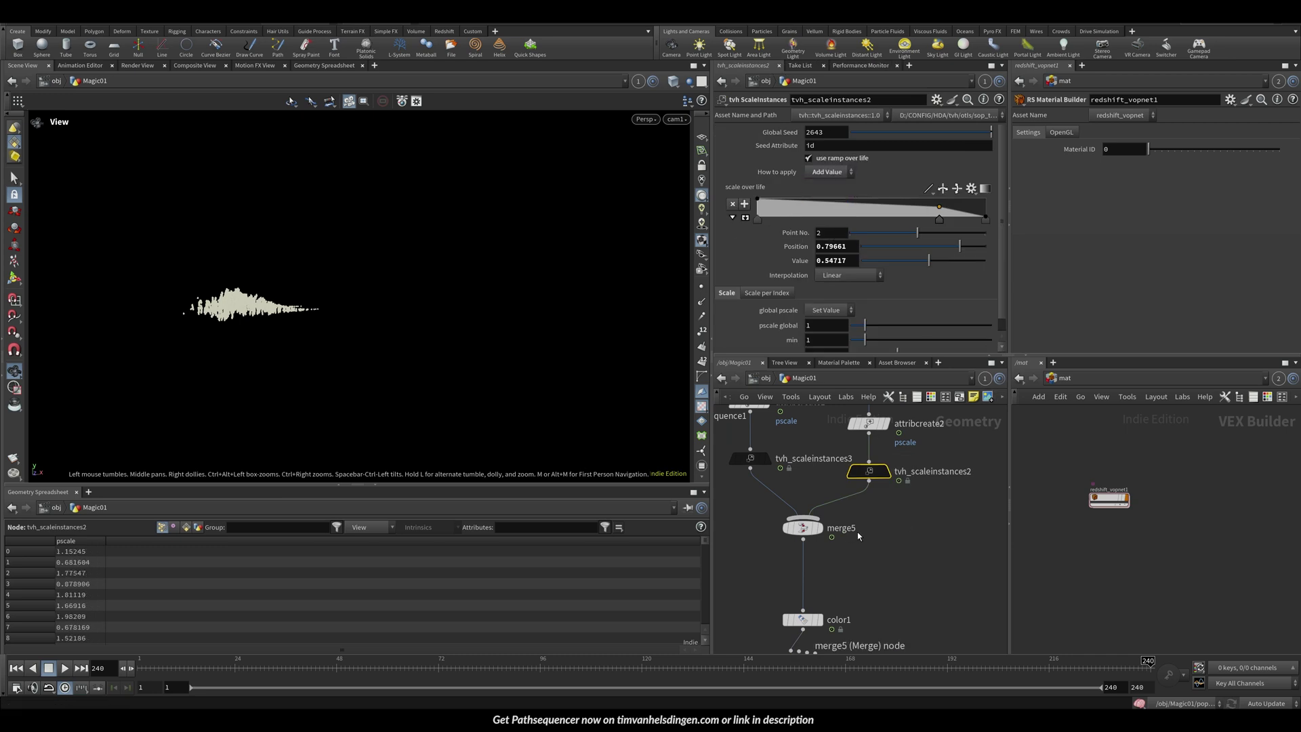
middle_drag(857, 536, 998, 558)
click(890, 481)
click(823, 177)
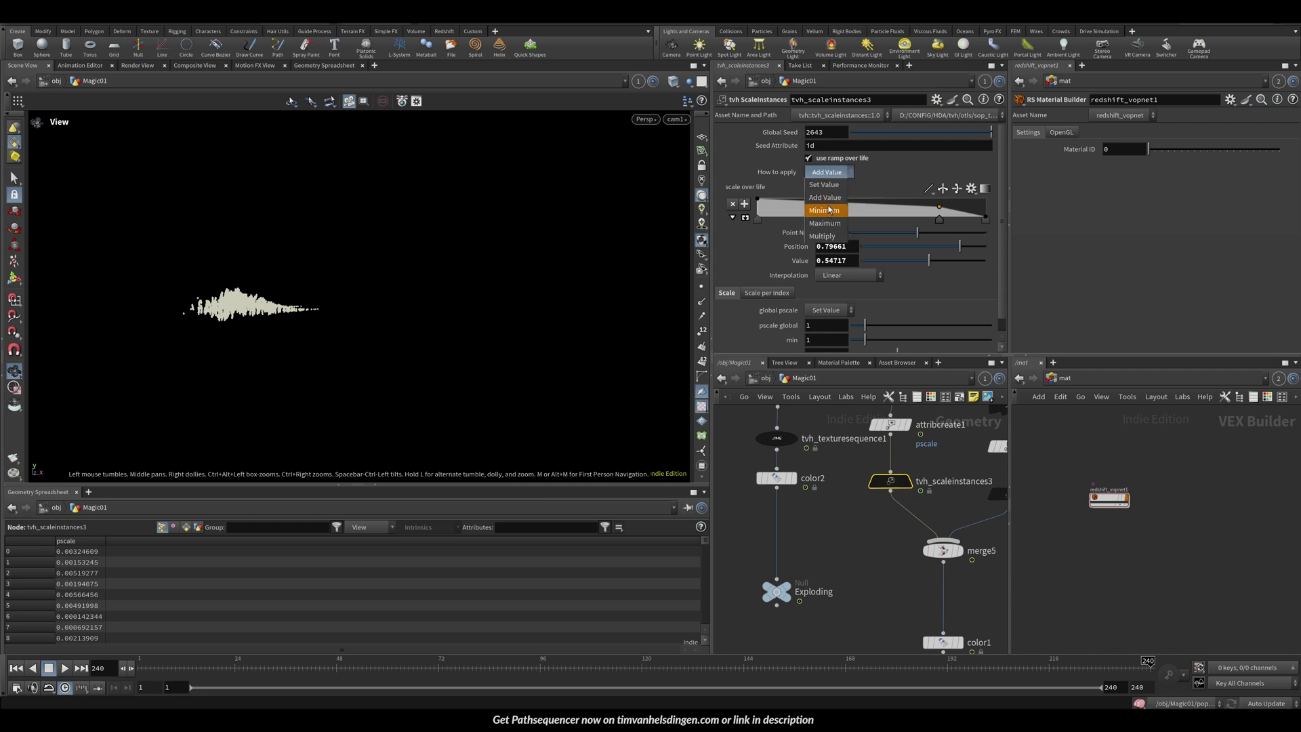
click(826, 197)
Review tvh_texturesequence1 and tvh_initialize_attributes1 in the exploding branch and display delete1's stream_explode particles
middle_drag(898, 542, 900, 541)
scroll(900, 541, down, 4)
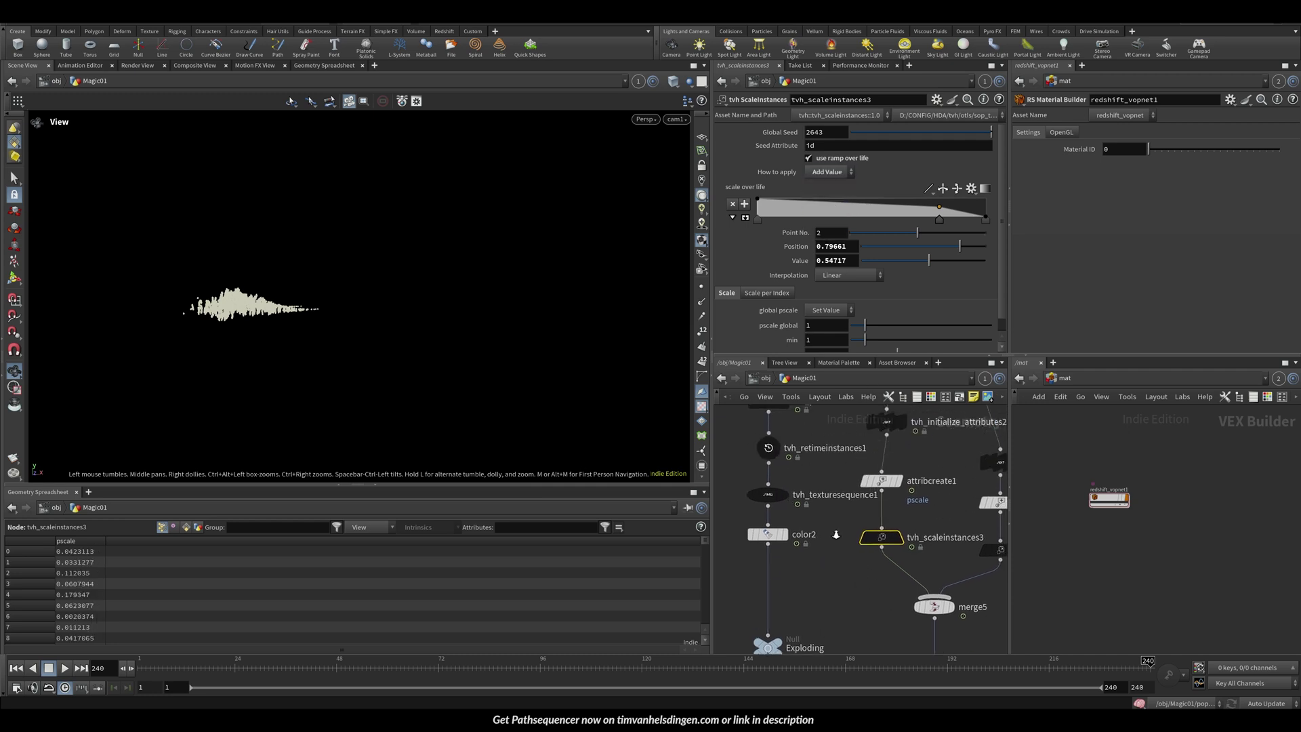
click(793, 507)
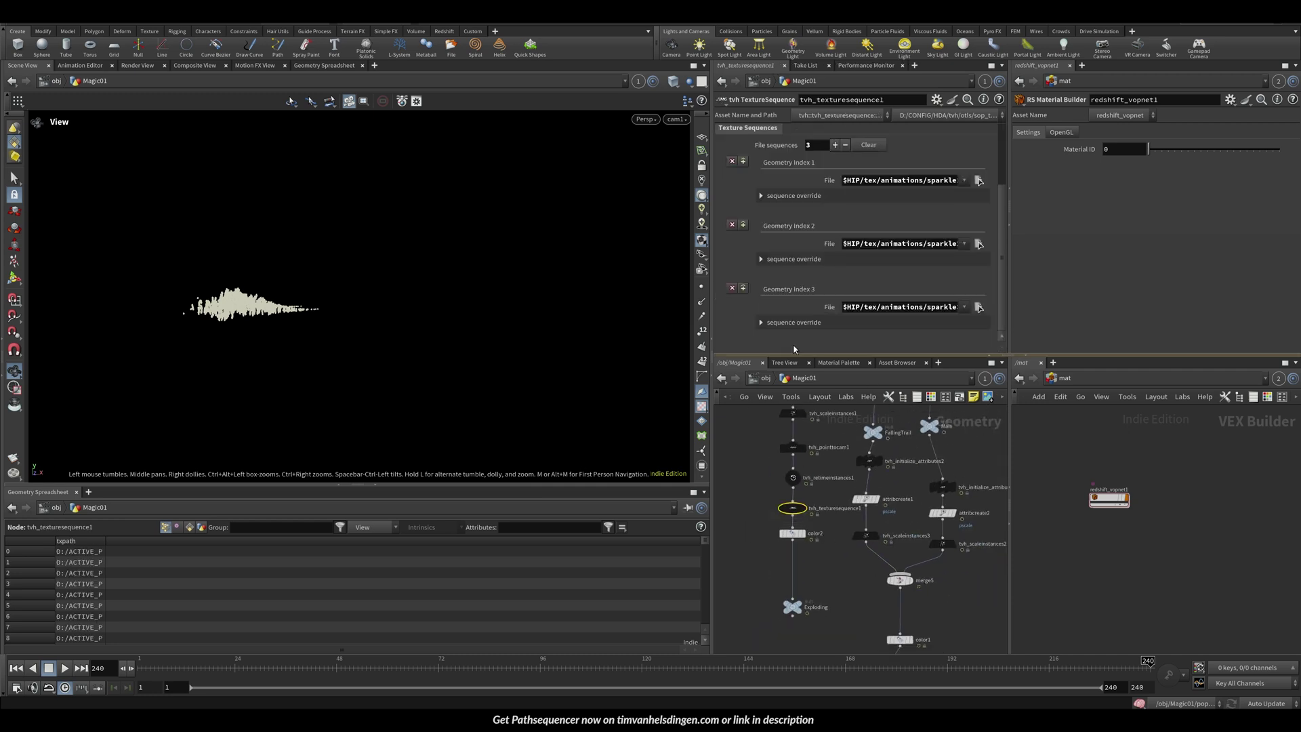
middle_drag(761, 449, 764, 522)
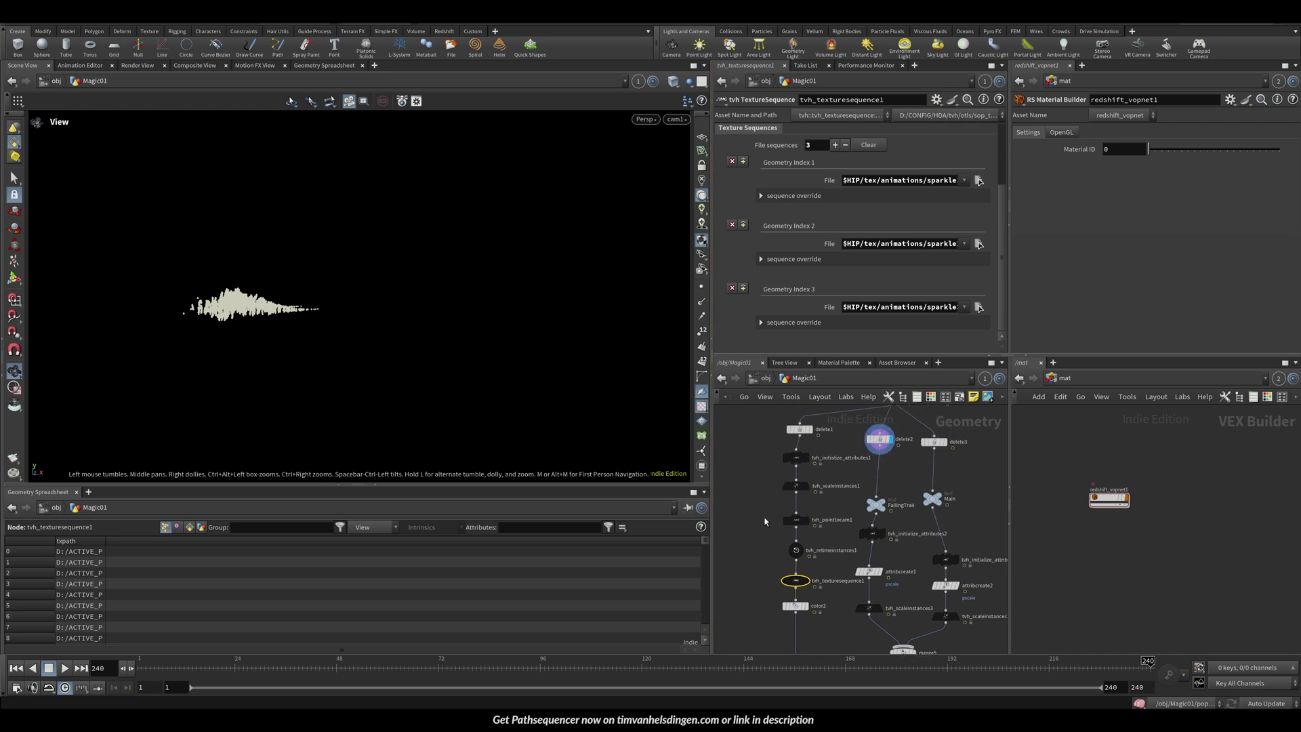
click(788, 458)
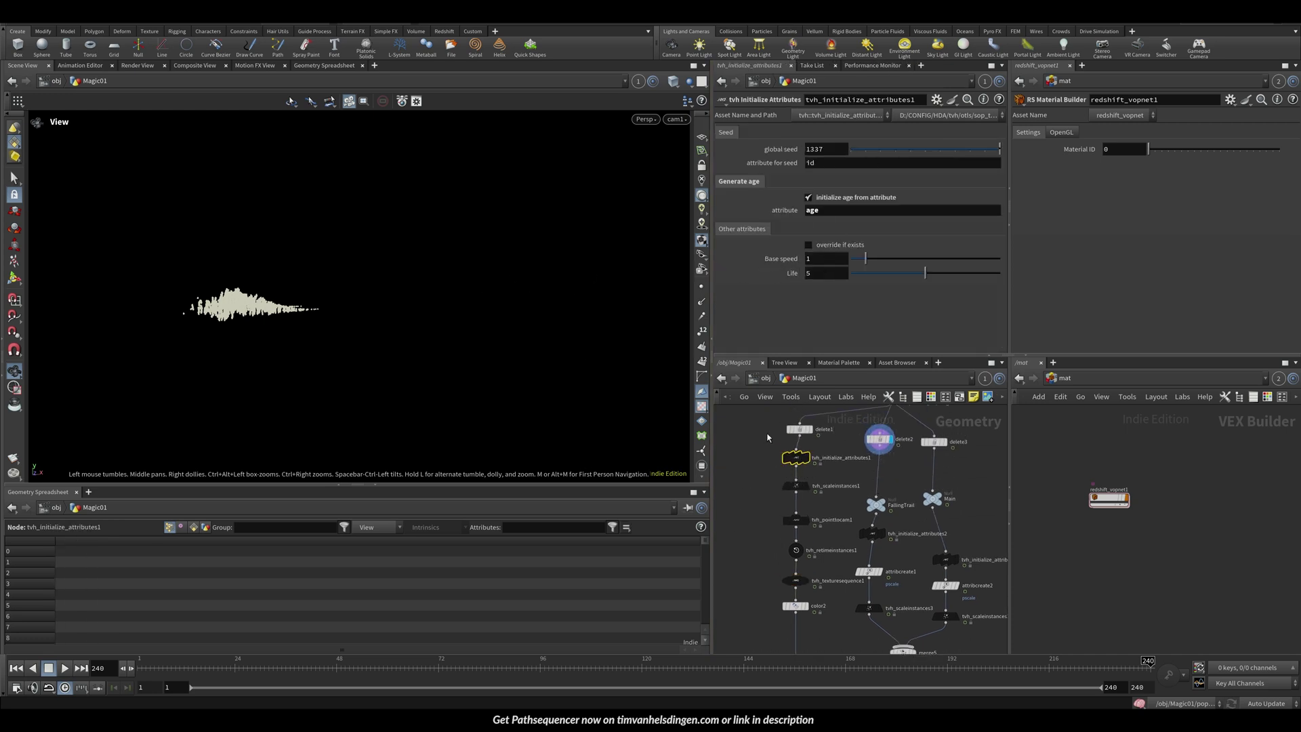
click(799, 429)
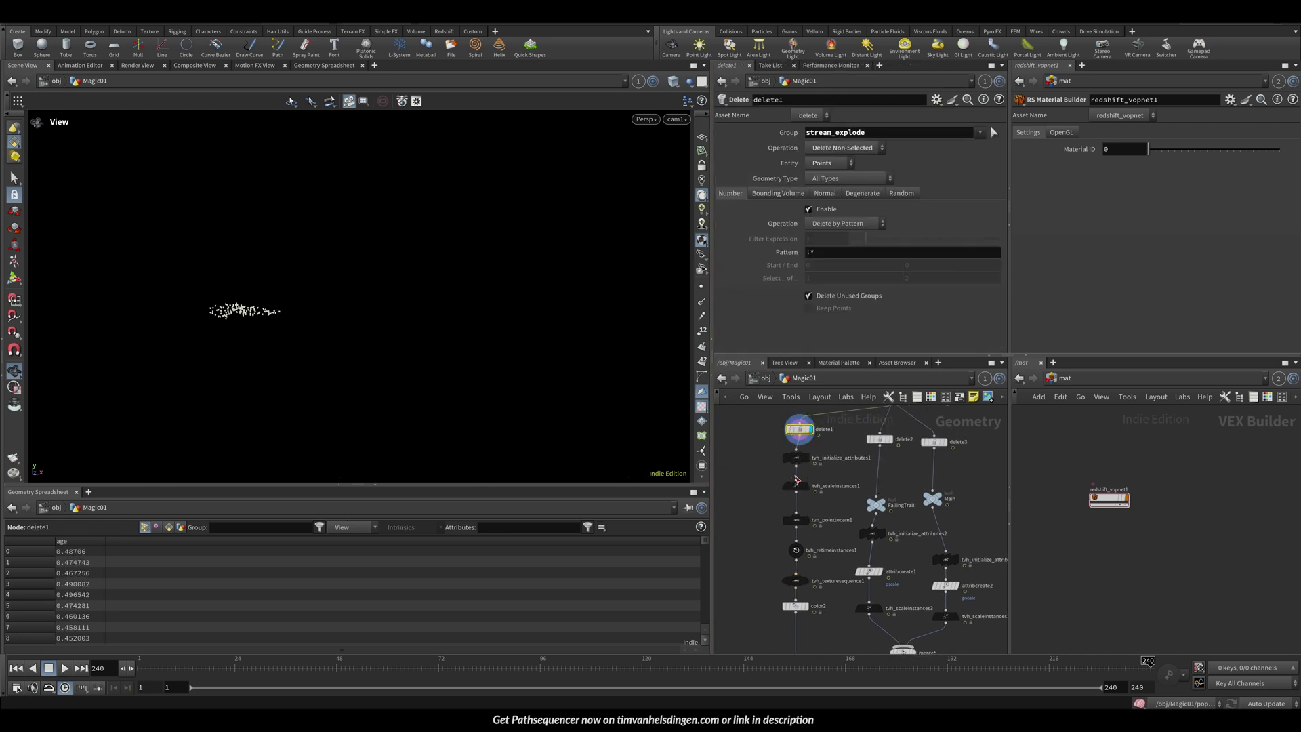
Check that tvh_texturesequence1 uses Sequence from Disk and inspect the image sequence assigned to Geometry Index 1
drag(760, 478, 810, 561)
drag(767, 572, 816, 594)
scroll(1007, 234, up, 3)
click(860, 133)
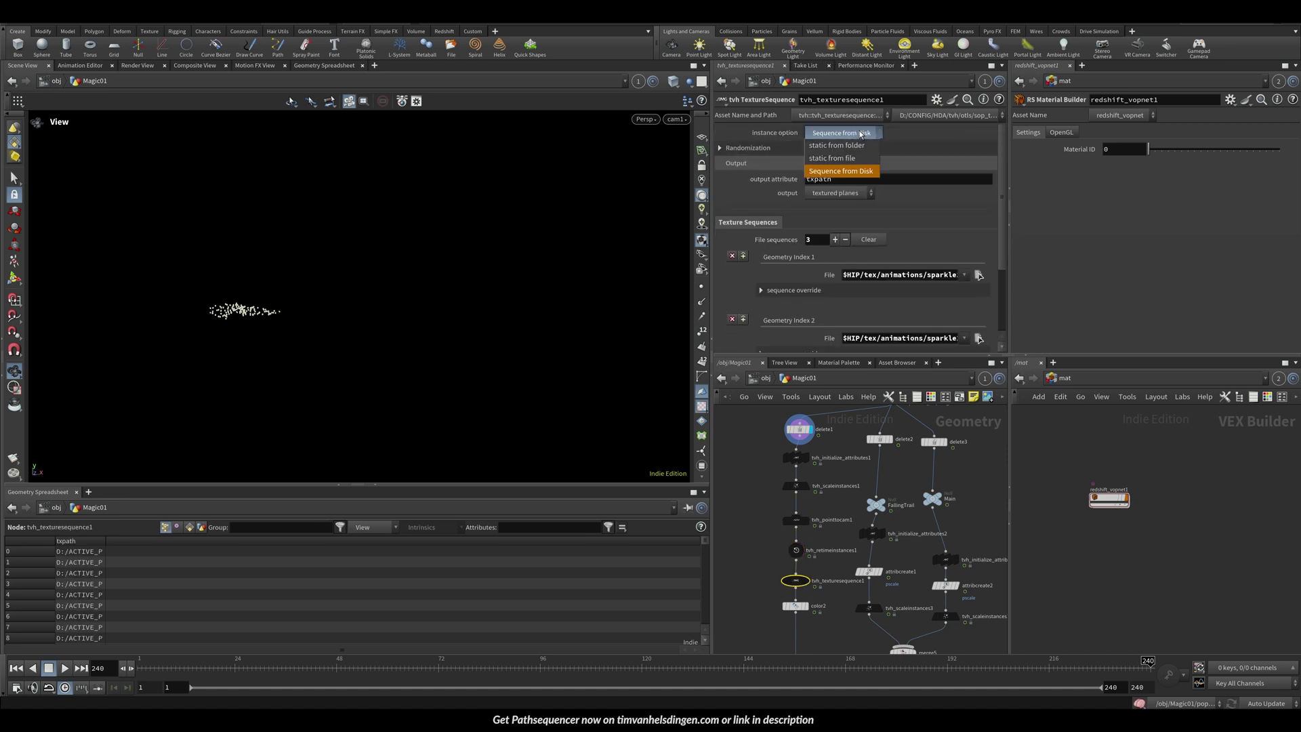
click(842, 174)
drag(907, 275, 1070, 266)
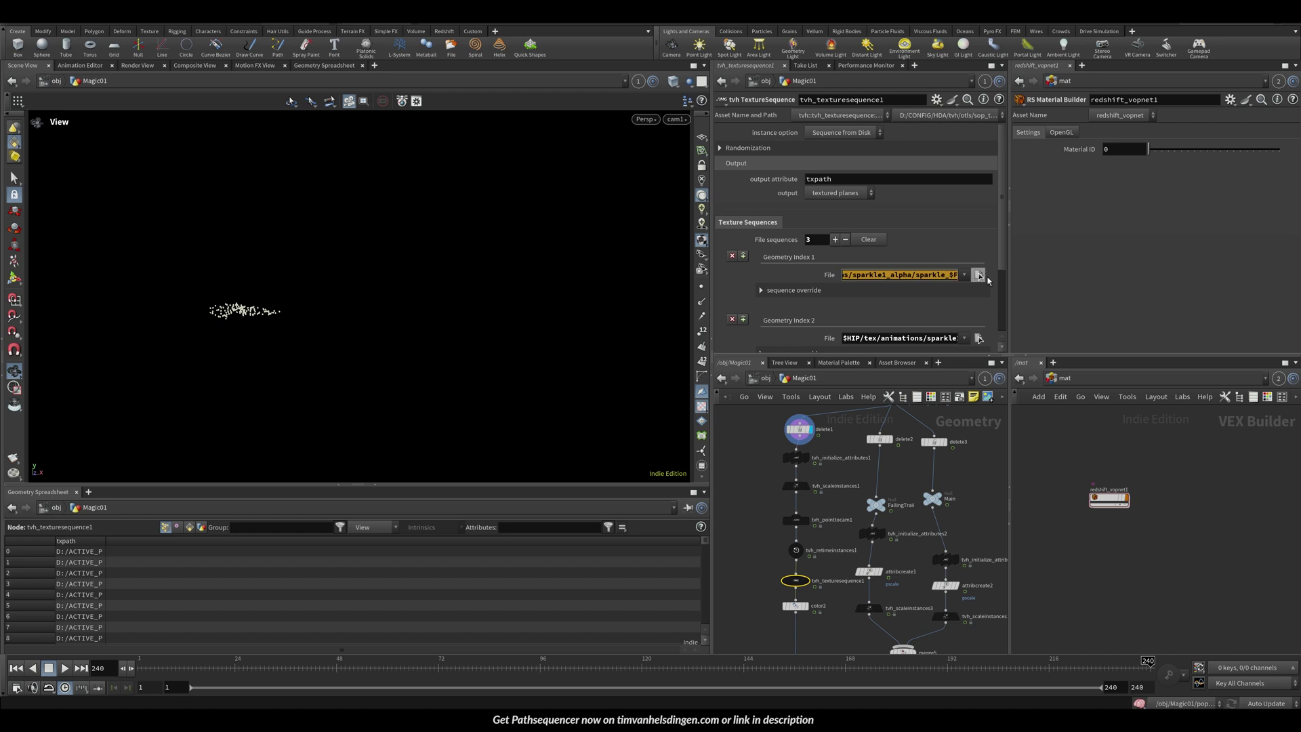
click(978, 275)
key(Escape)
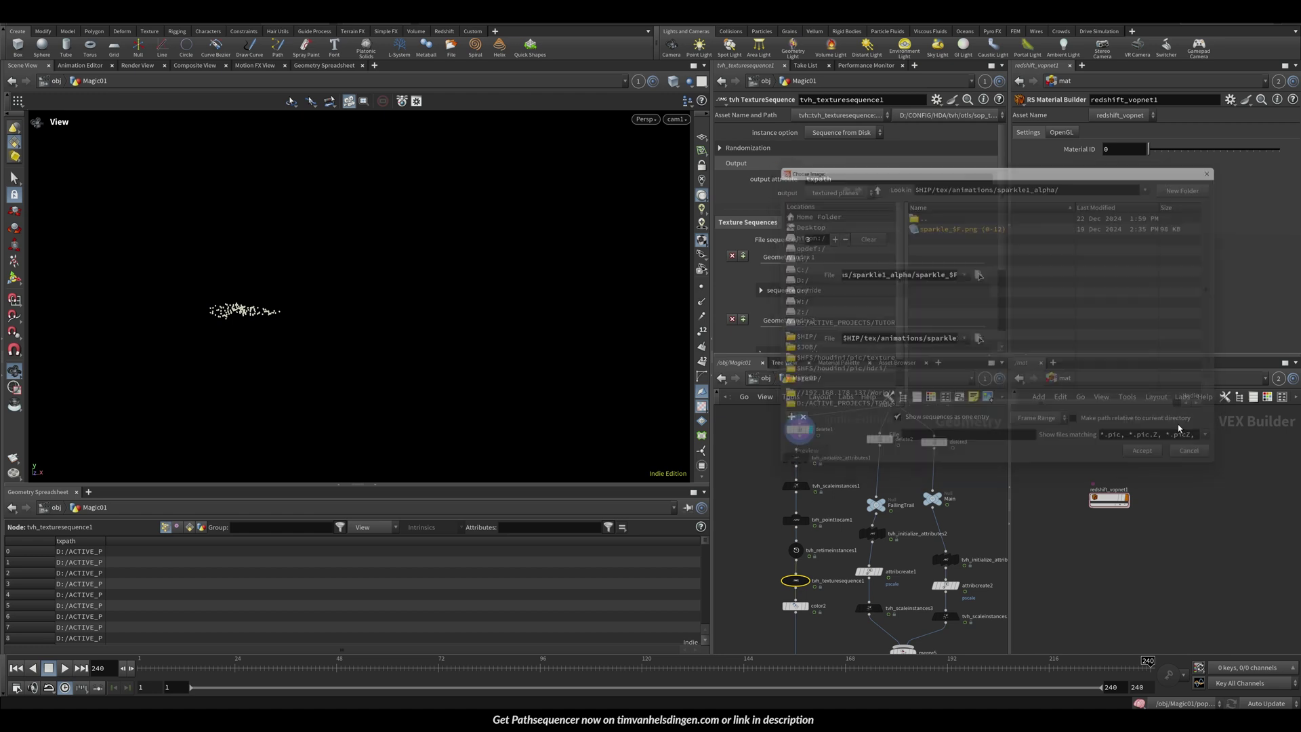
Review the settings of tvh_scaleinstances1, tvh_pointtocam1 and tvh_retimeinstances1 in the exploding branch
click(795, 485)
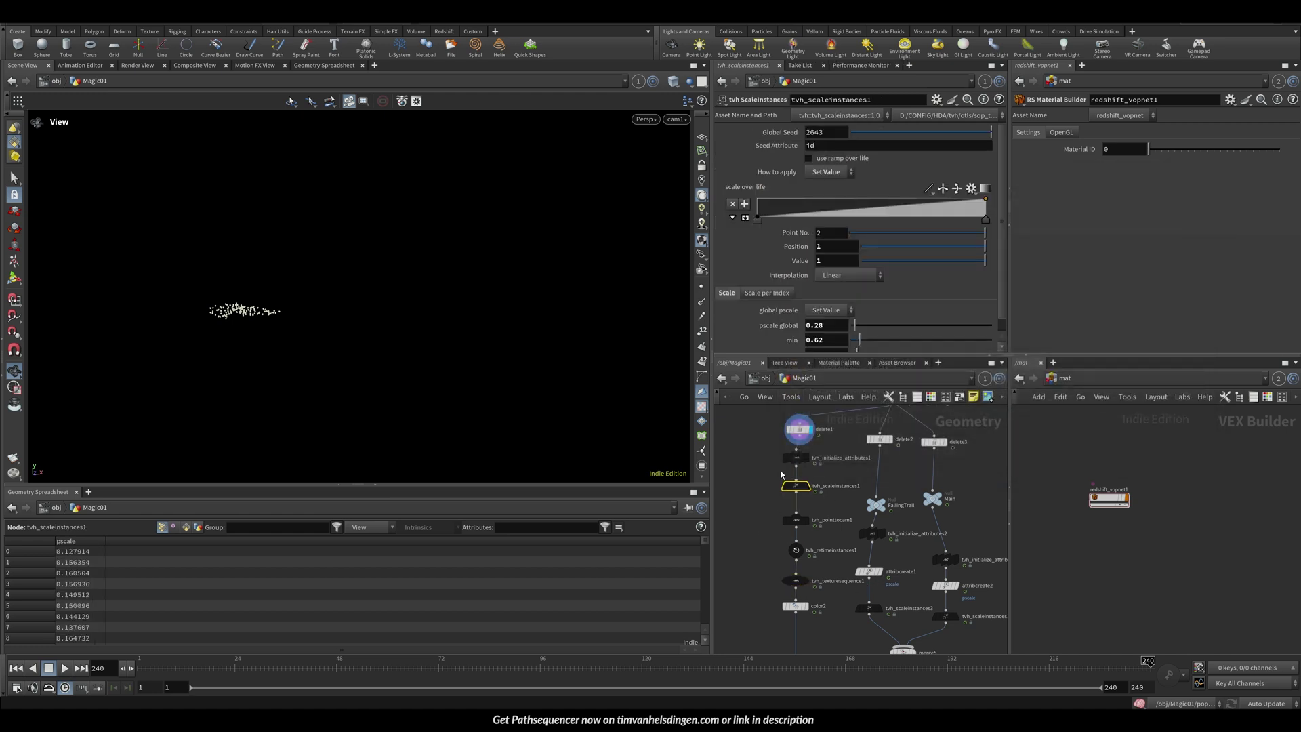
drag(751, 505, 813, 530)
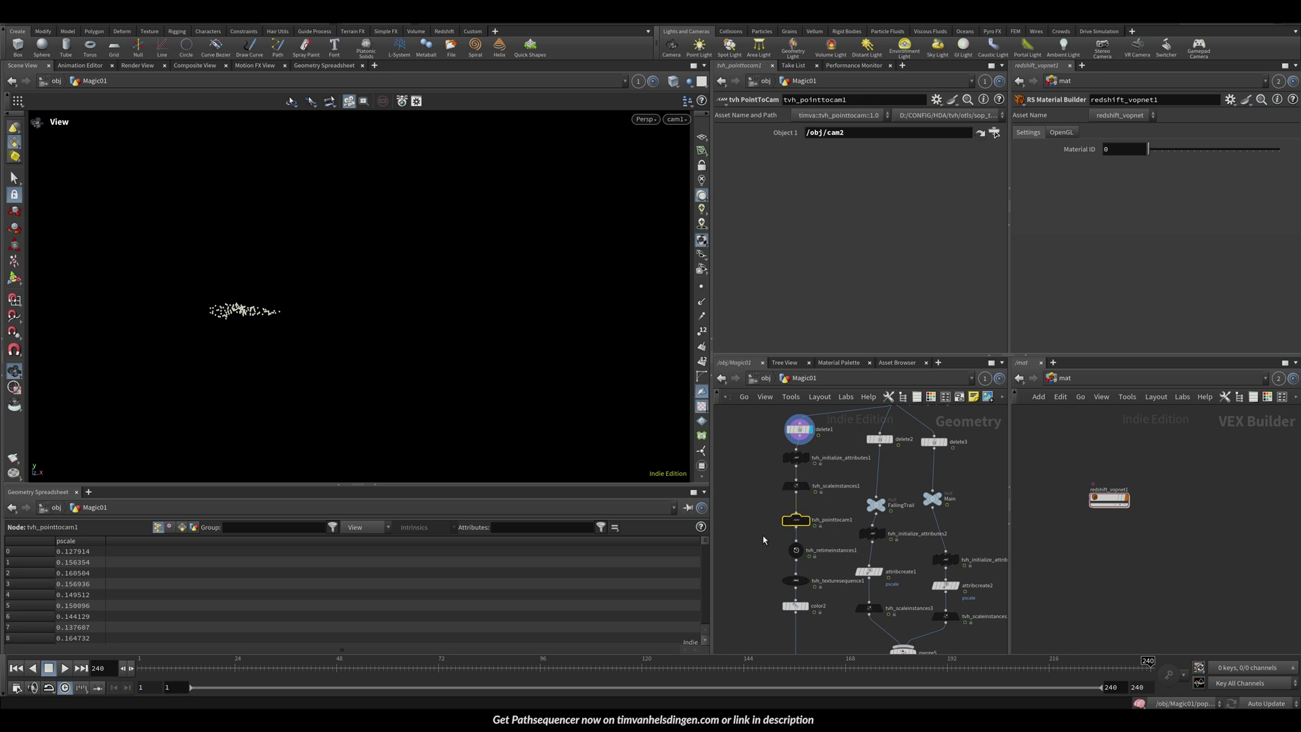
click(796, 551)
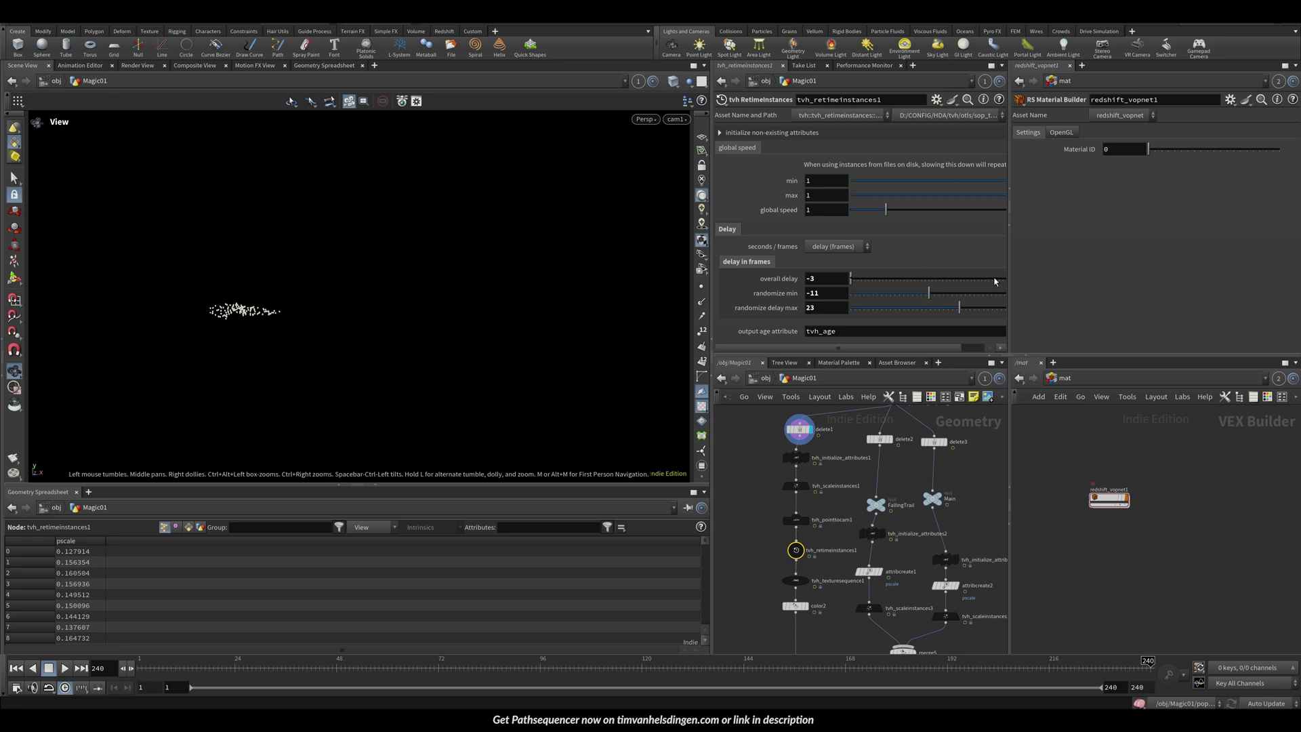
click(784, 581)
click(795, 549)
Show tvh_texturesequence1's point data and widen the txpath column to read the full texture paths
middle_drag(855, 584, 863, 448)
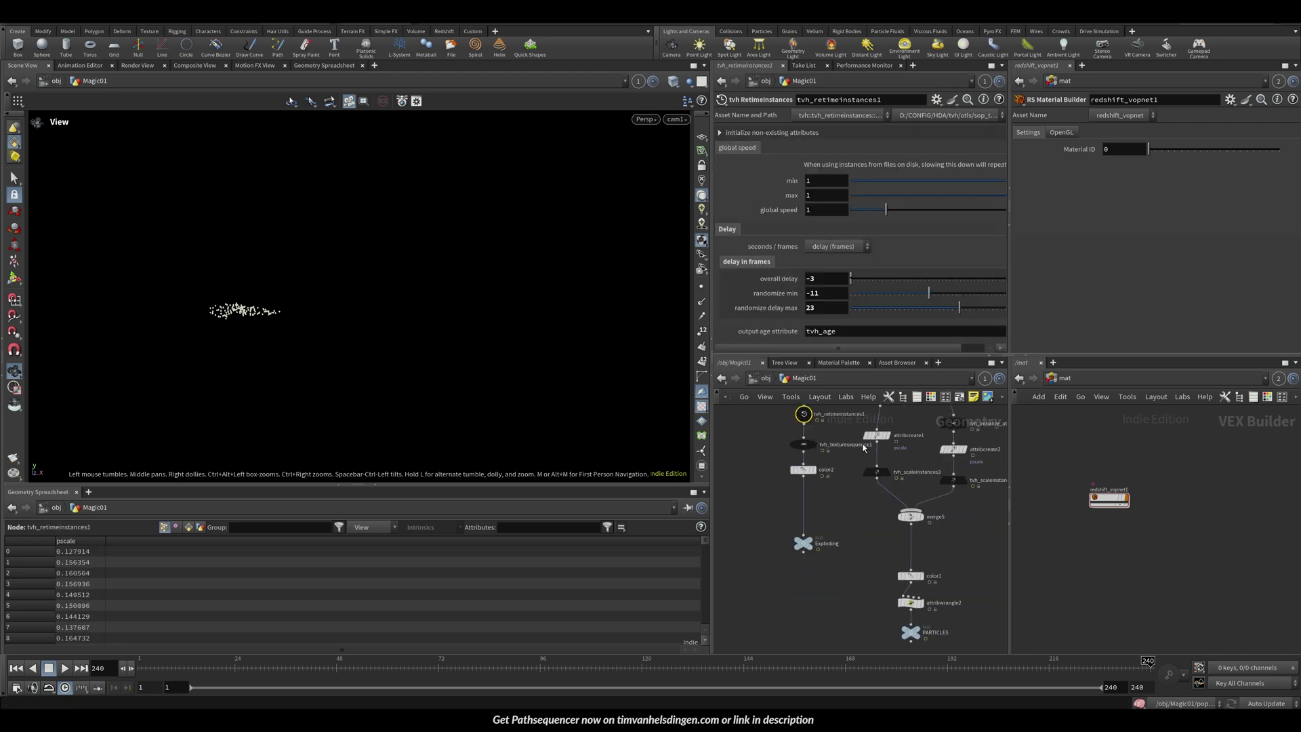
key(Down)
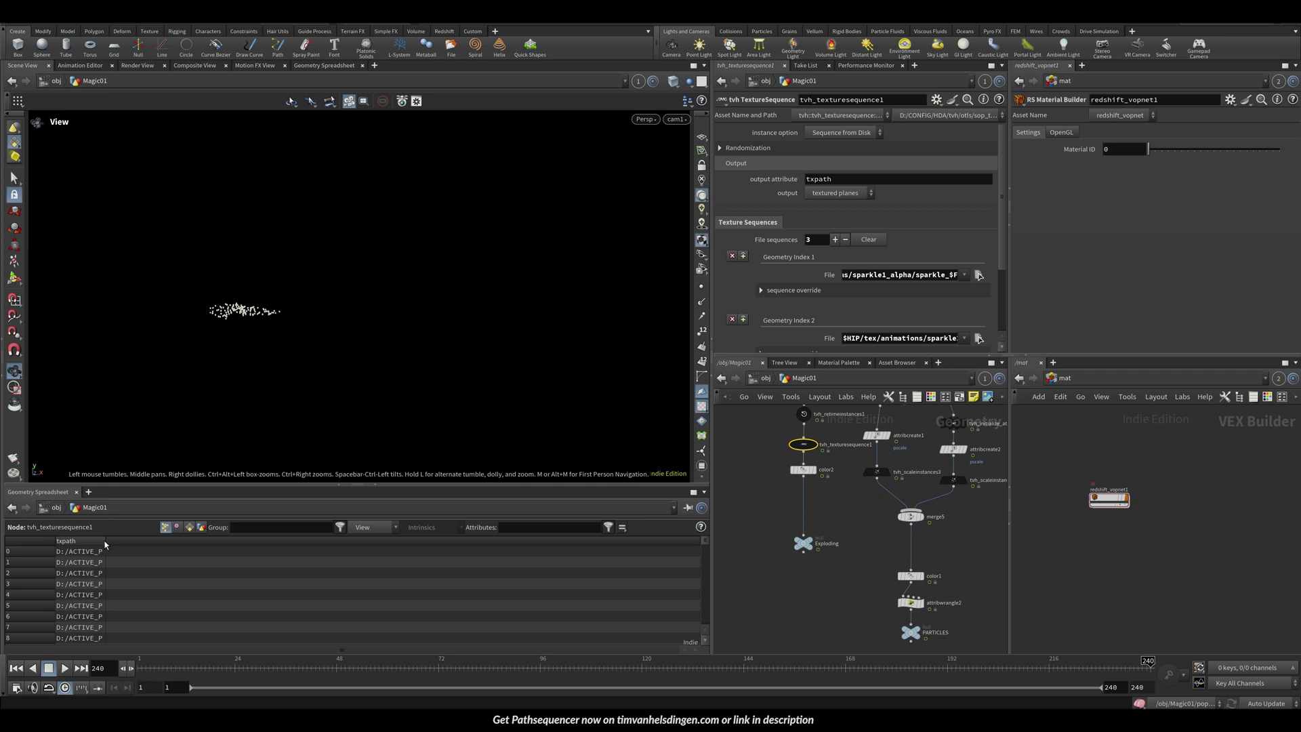
click(102, 542)
drag(106, 542, 600, 547)
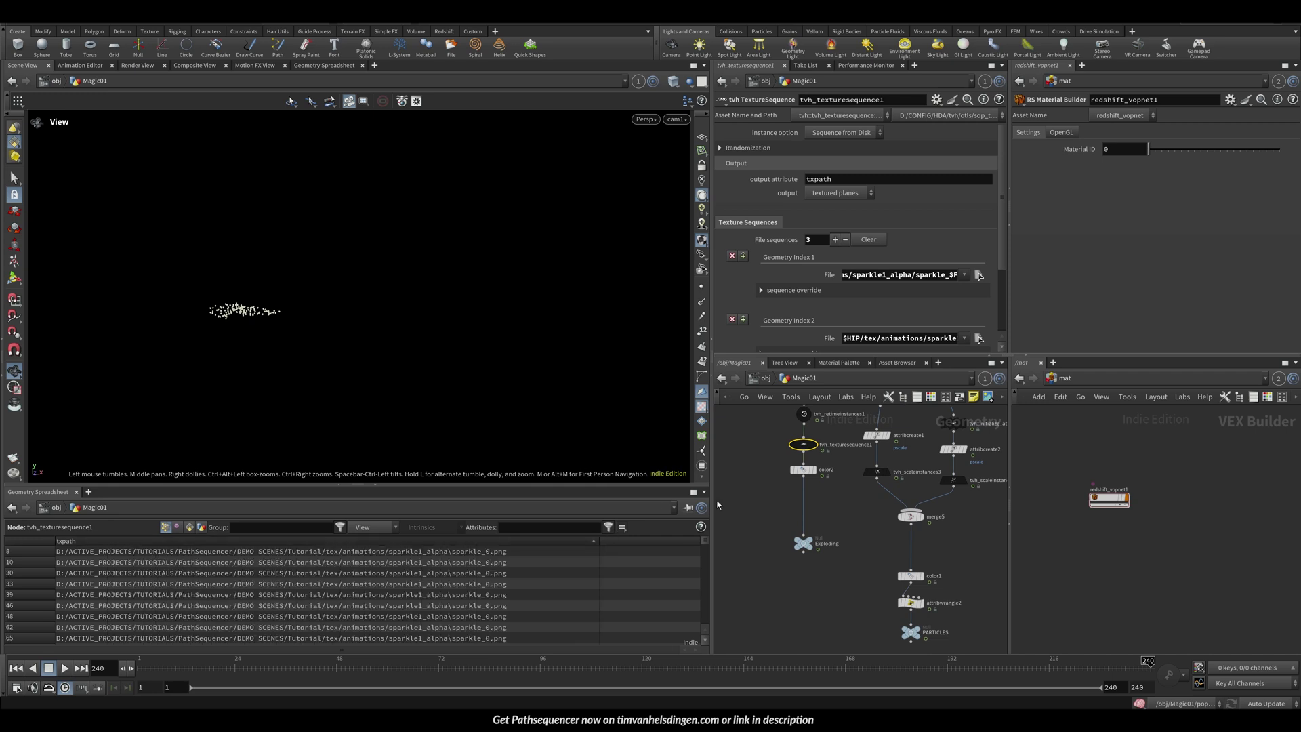
Open lopnet1 in Magic01, scrub the timeline to frame 193 and examine the particle render up close
middle_drag(799, 527, 756, 654)
middle_drag(860, 433, 787, 641)
scroll(912, 474, down, 7)
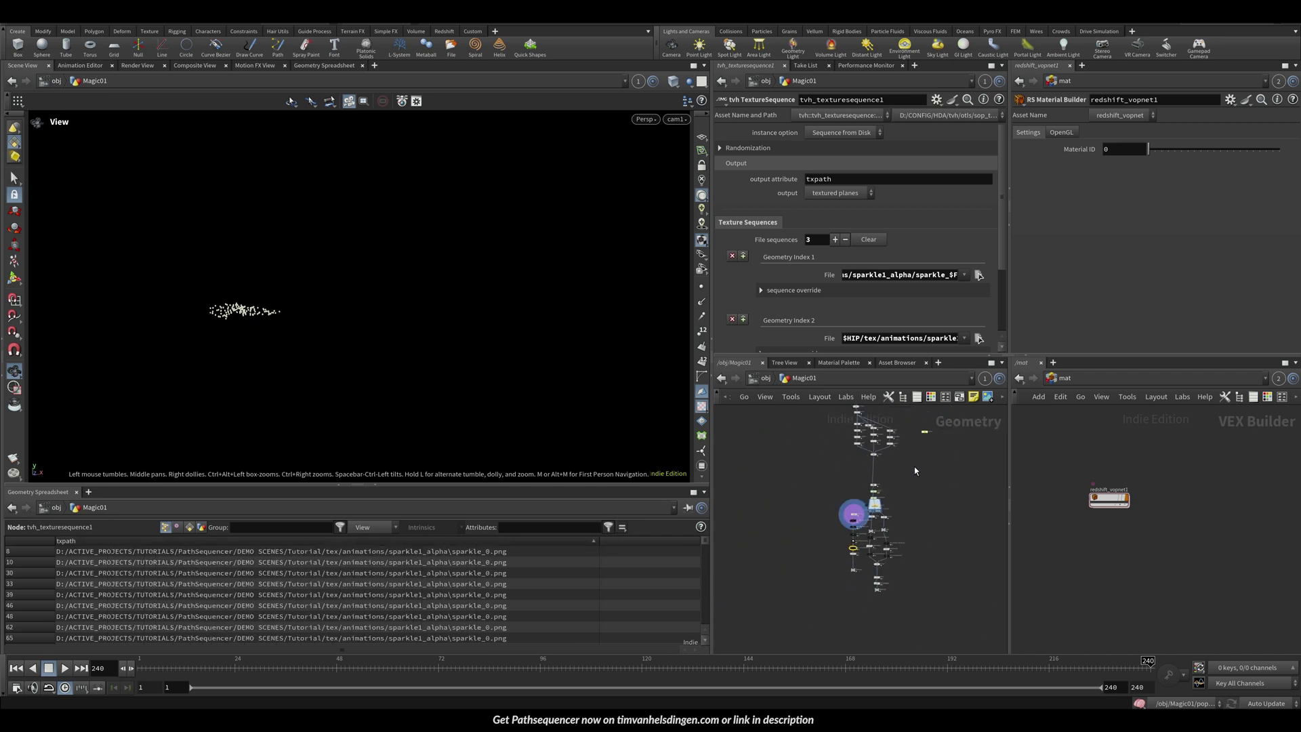
middle_drag(913, 466, 843, 564)
scroll(887, 470, up, 2)
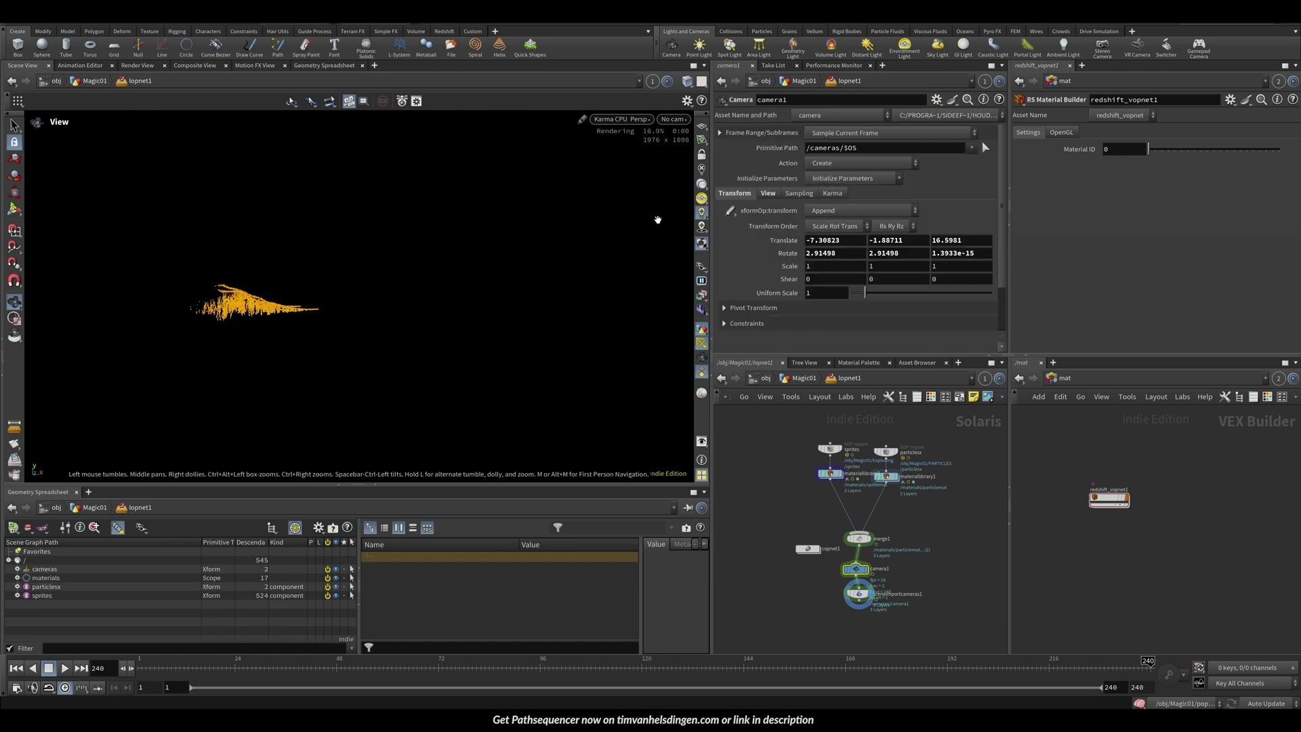
drag(387, 669, 949, 636)
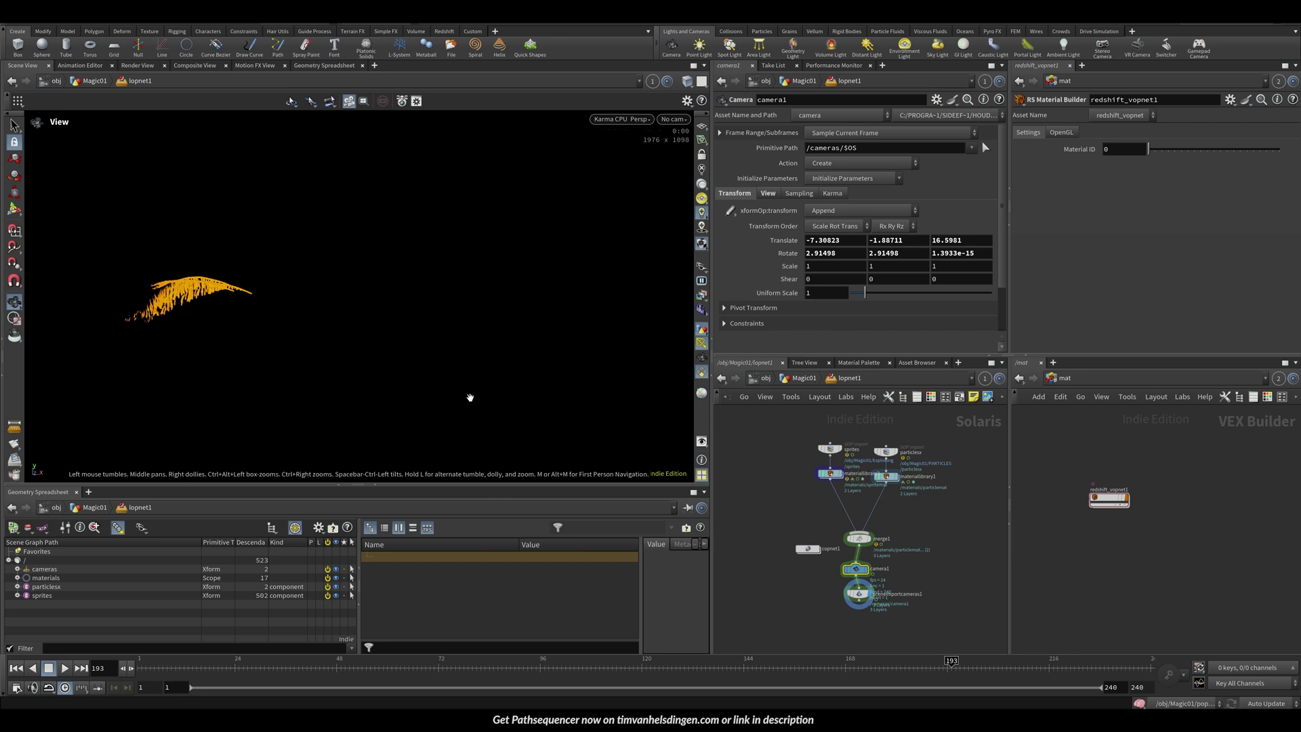
scroll(136, 303, up, 3)
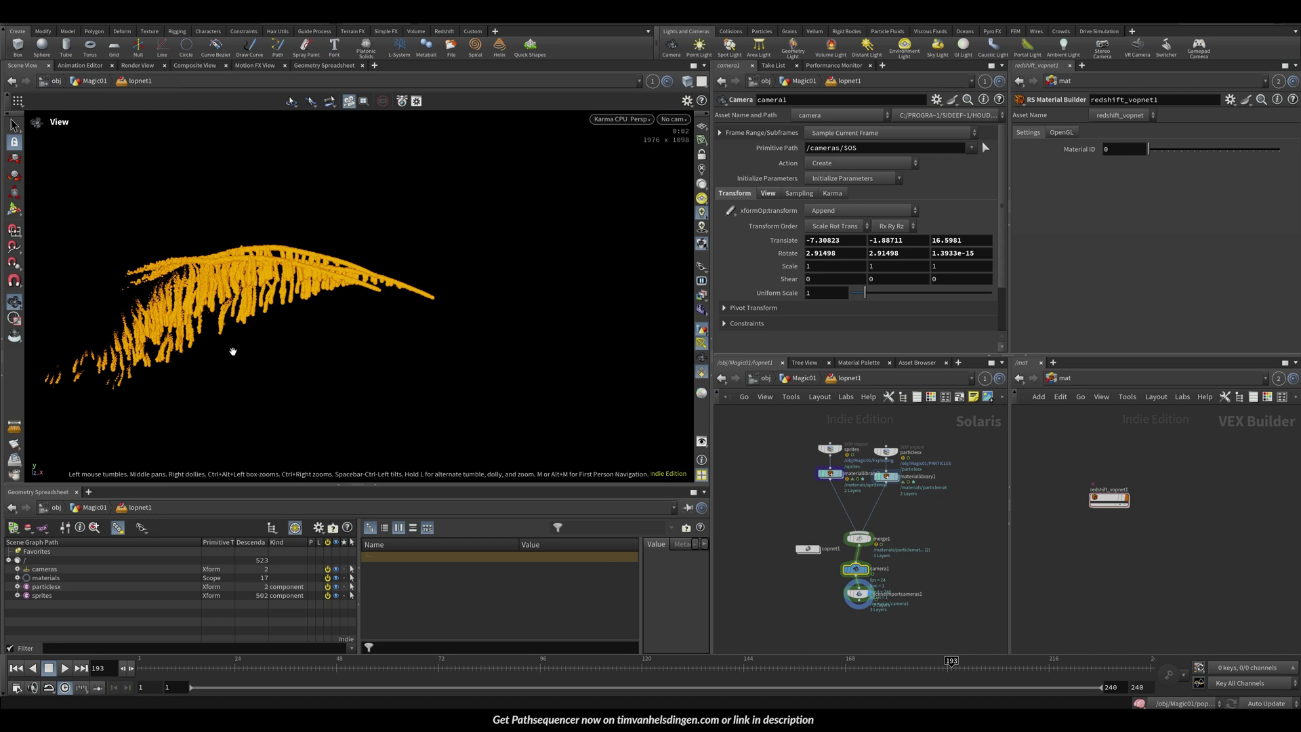
Return to the Magic01 network and make the scale-over-life ramp apply as Multiply on tvh_scaleinstances2 and tvh_scaleinstances3
click(800, 378)
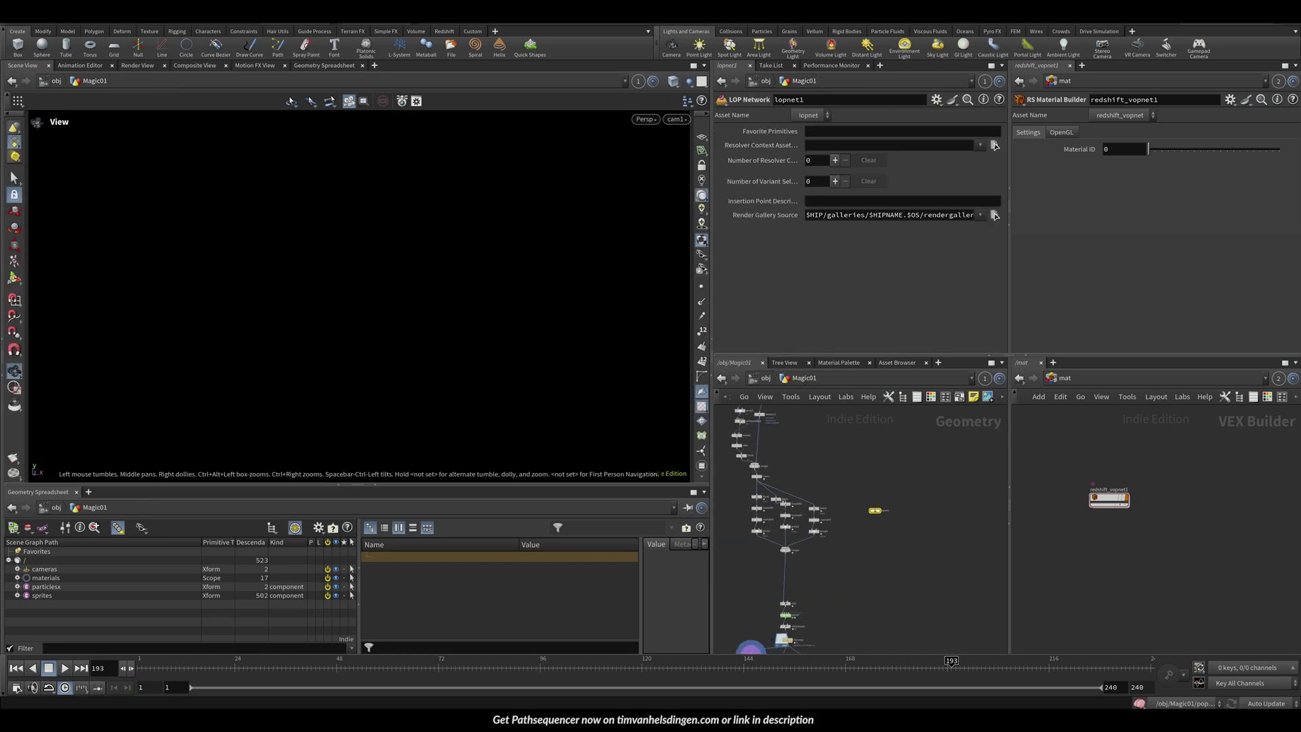
scroll(838, 448, up, 4)
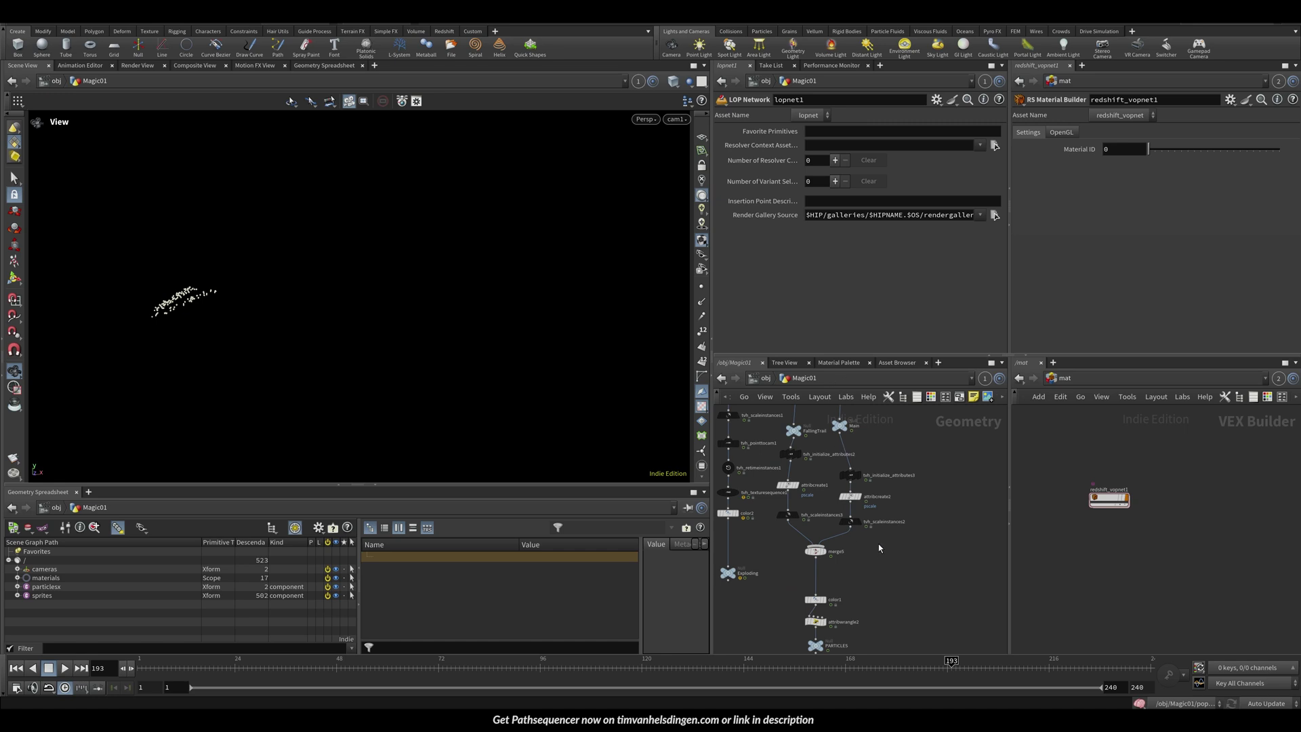
click(850, 521)
click(828, 172)
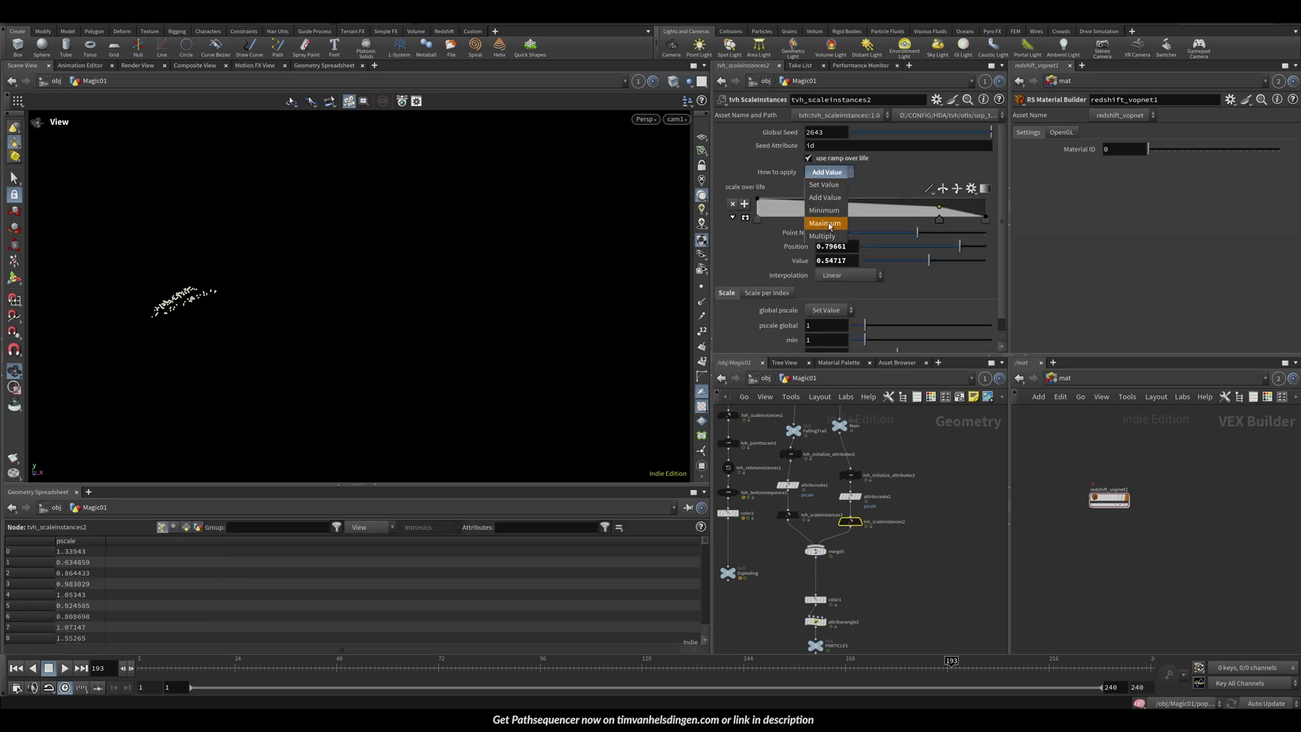
click(833, 235)
click(787, 514)
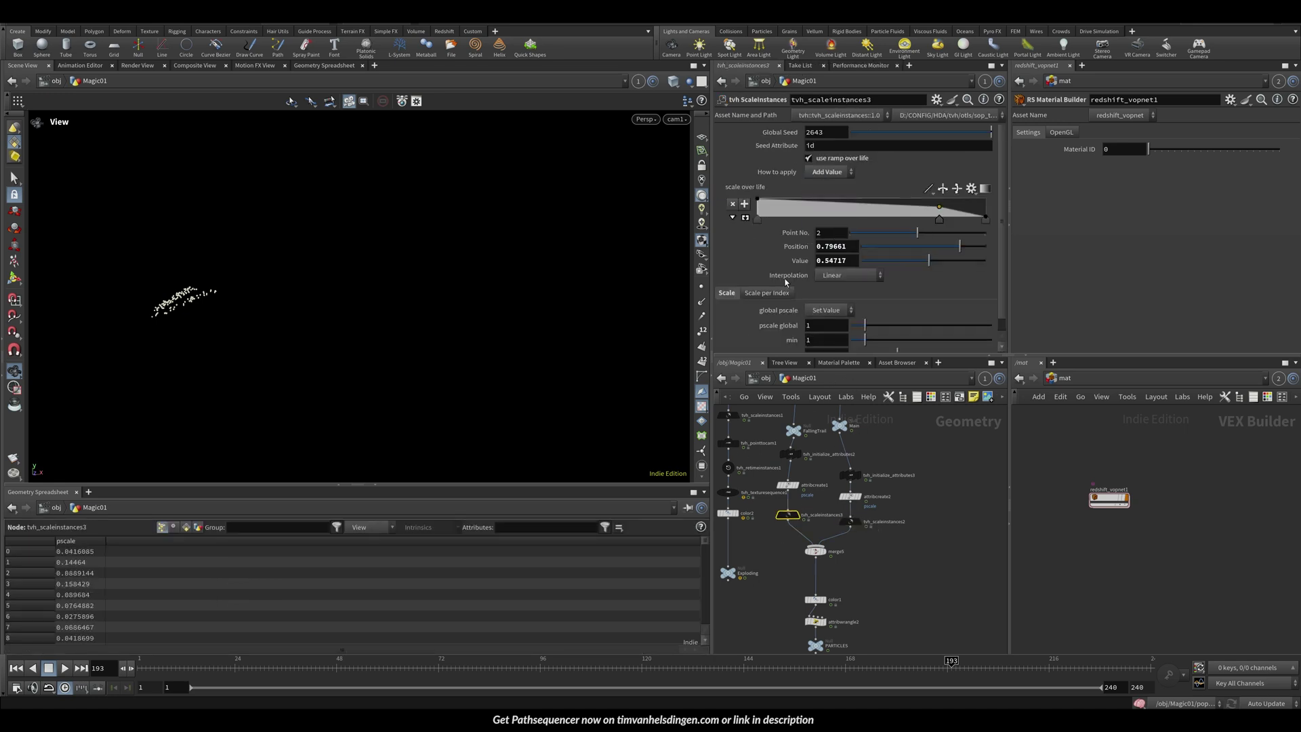
click(827, 172)
click(833, 235)
Reopen lopnet1 to check the Karma render with the multiplied particle scales
middle_drag(912, 475, 857, 588)
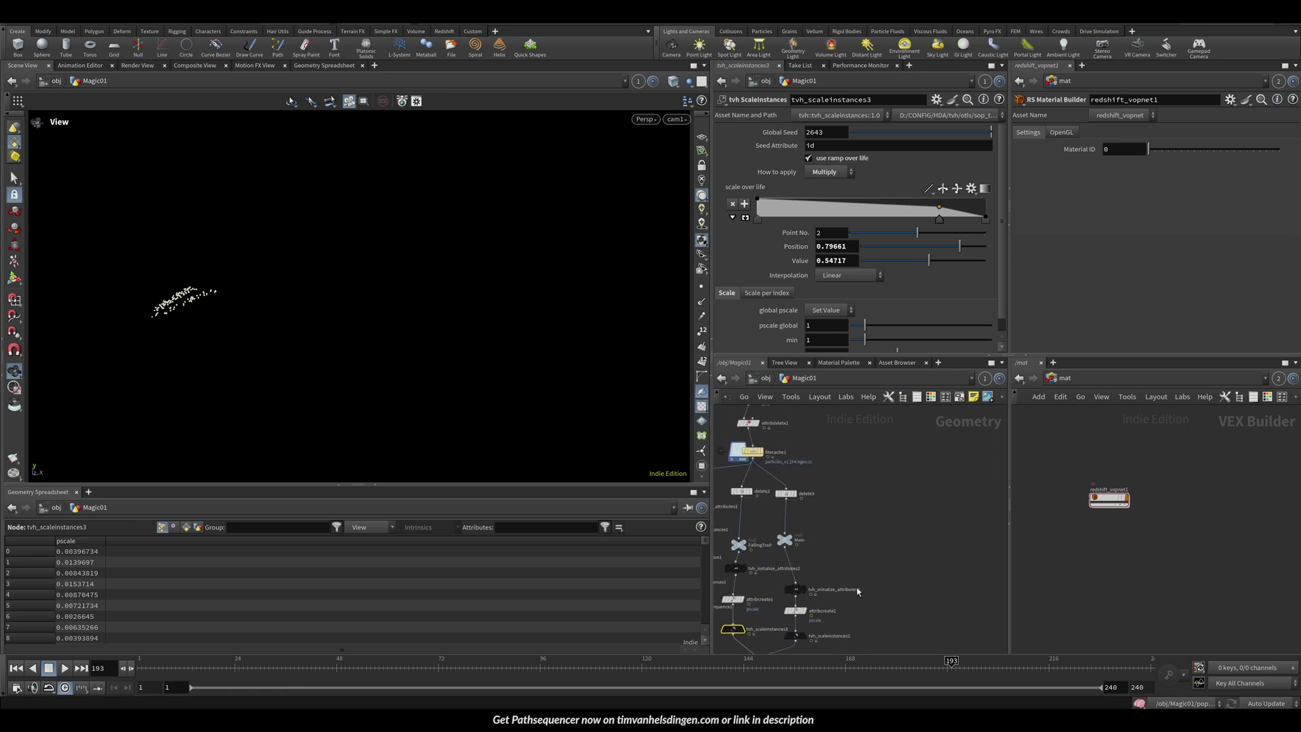
middle_drag(897, 468, 969, 479)
middle_drag(955, 423, 903, 611)
double_click(950, 482)
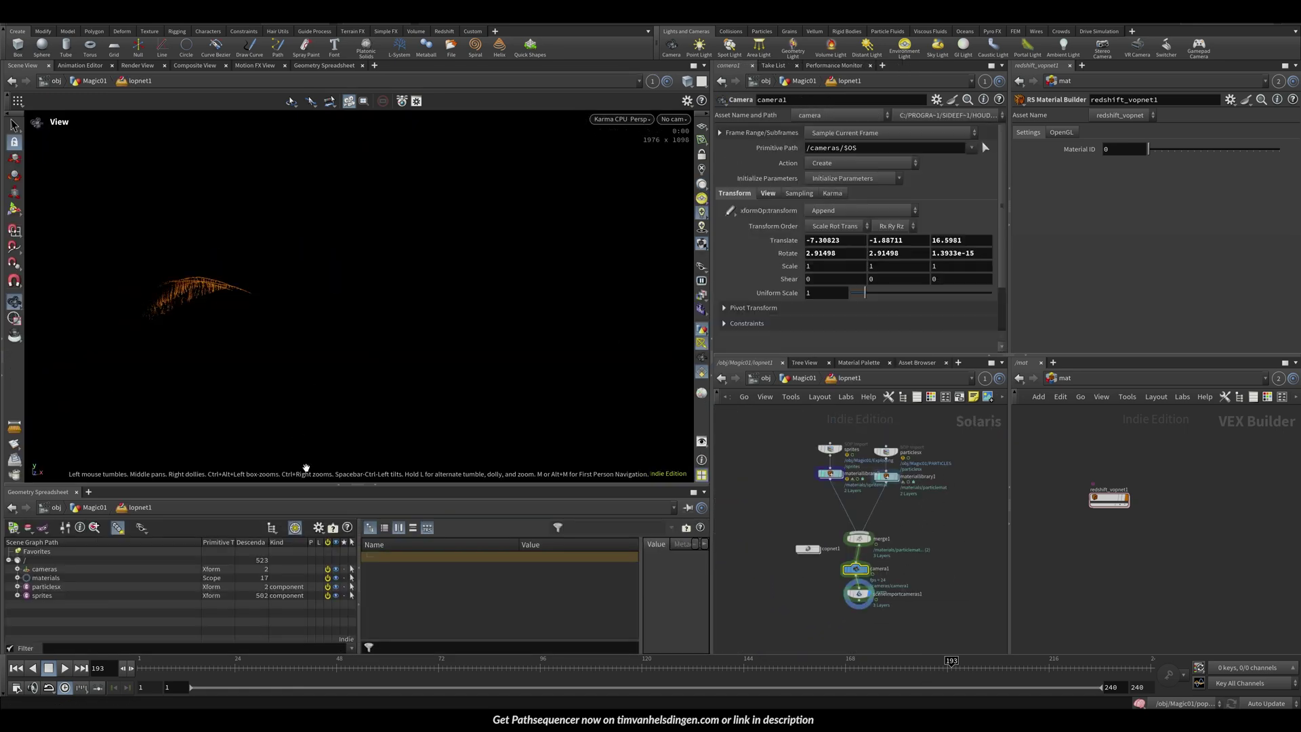
Scrub the timeline to about frame 159, view the Karma render through cam2 and save the scene file
click(559, 661)
click(810, 660)
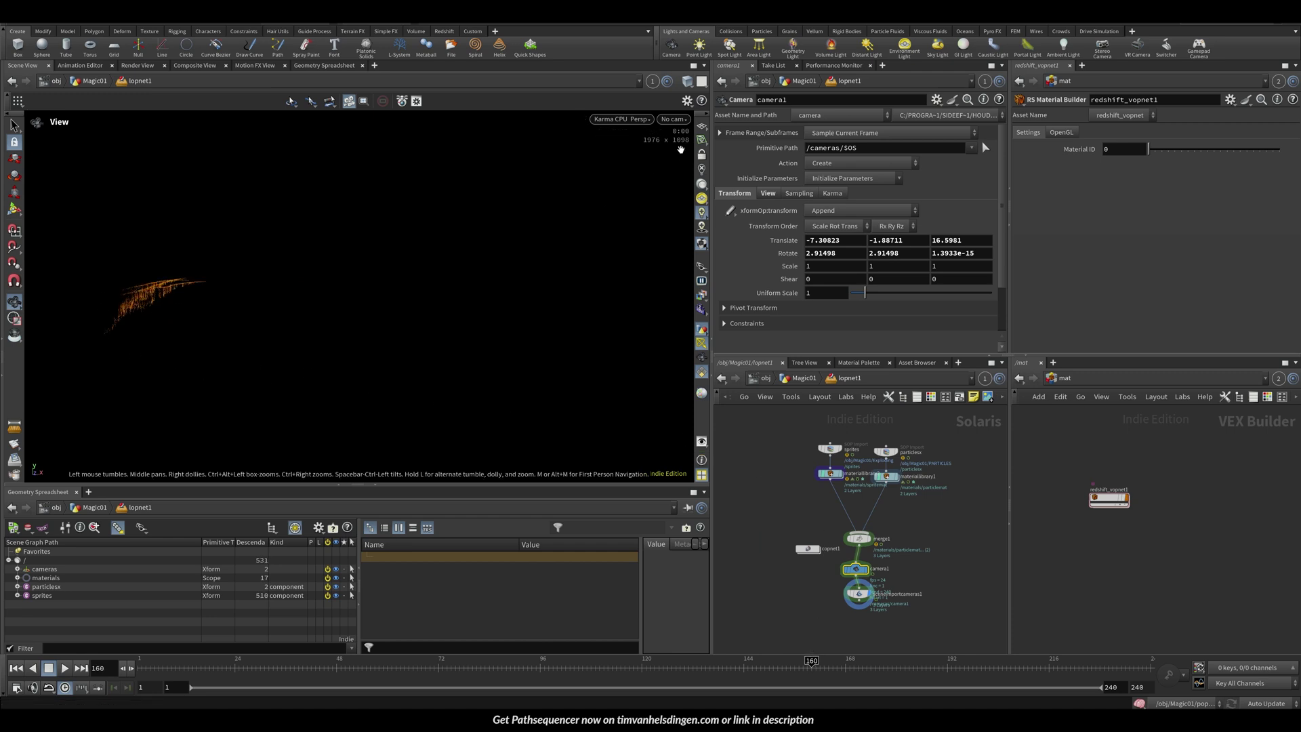
click(673, 119)
click(684, 143)
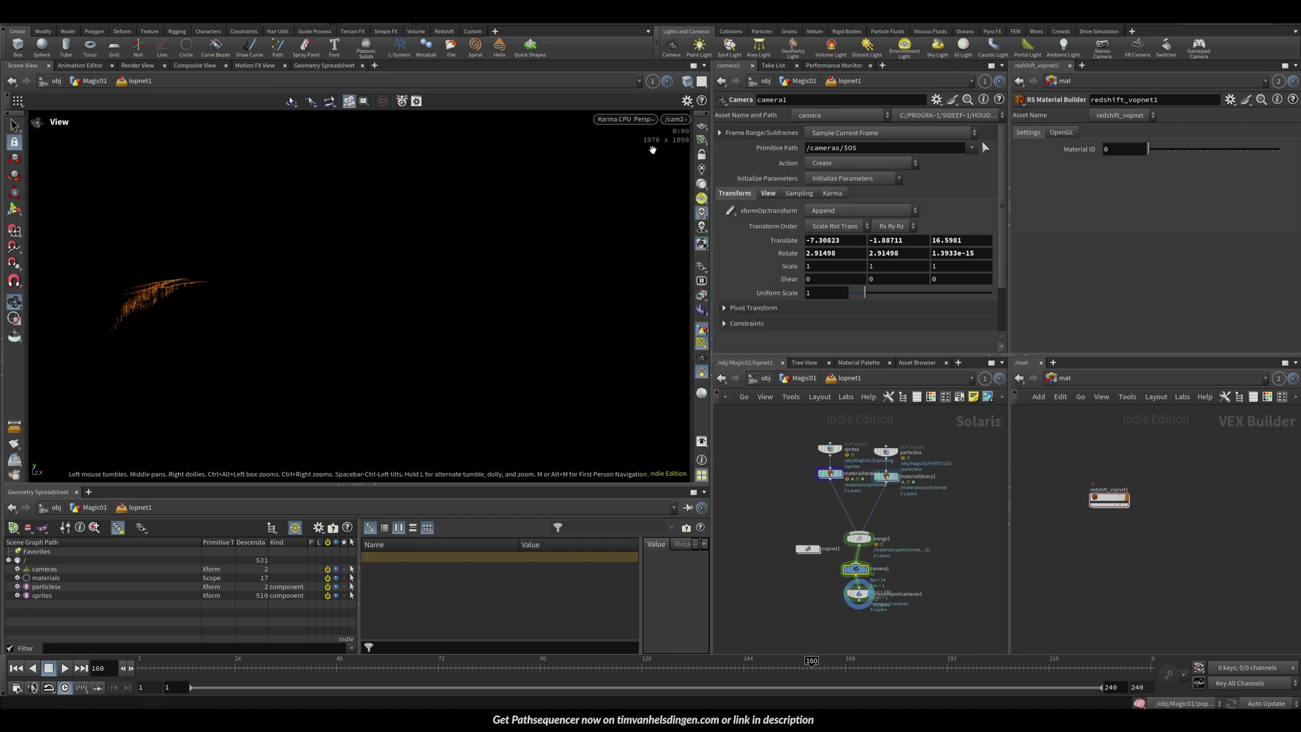
click(671, 122)
click(679, 127)
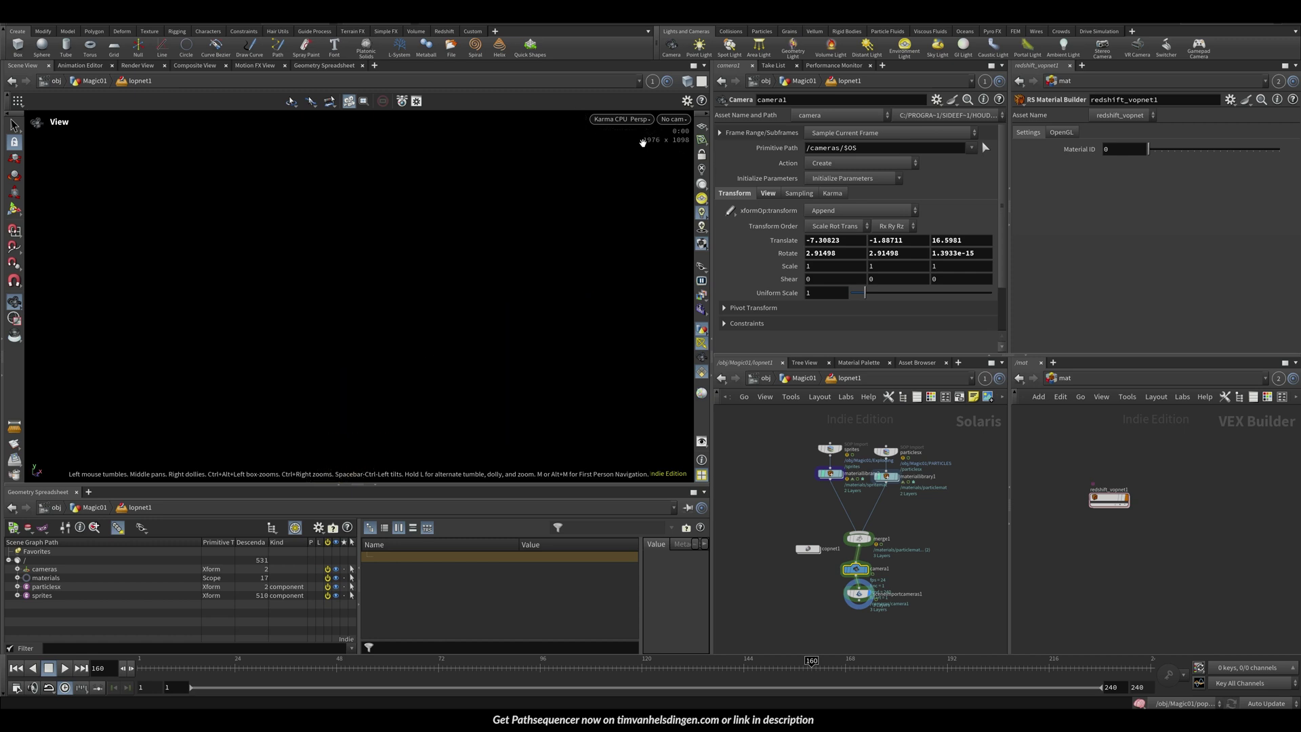
click(673, 119)
click(671, 134)
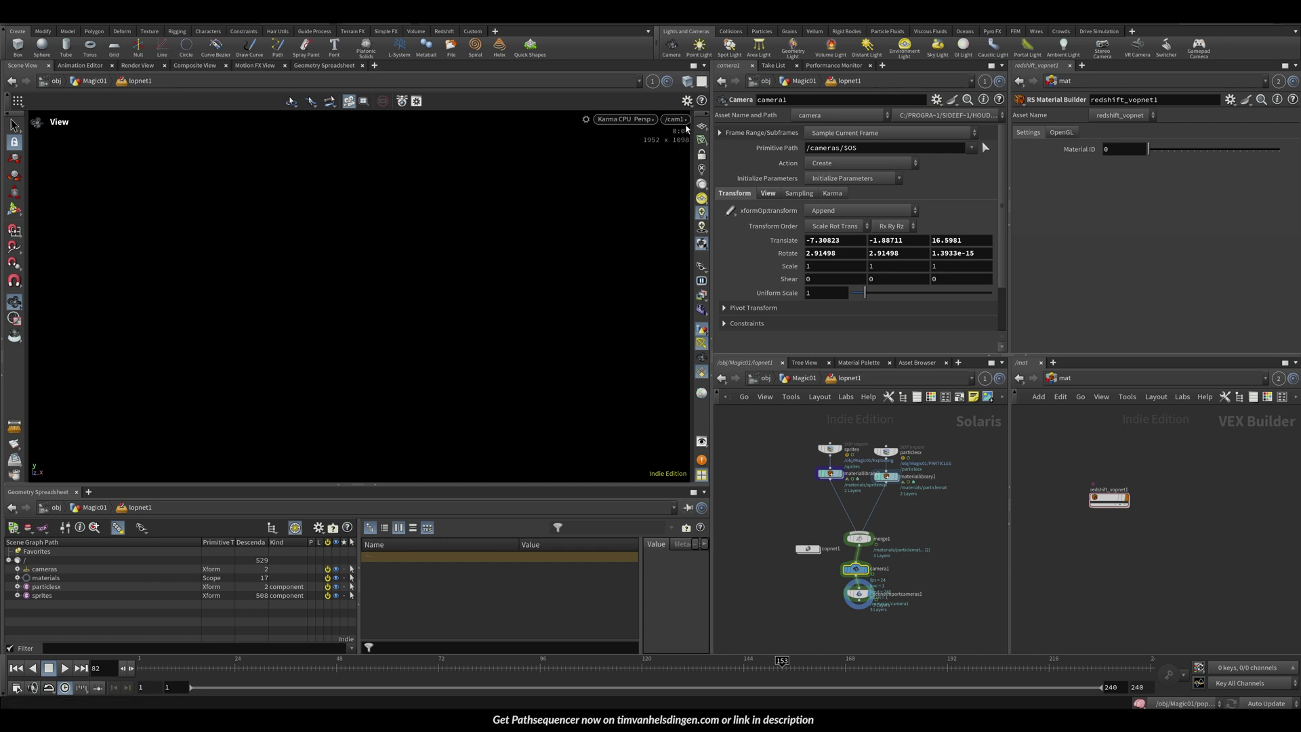
click(681, 120)
click(690, 148)
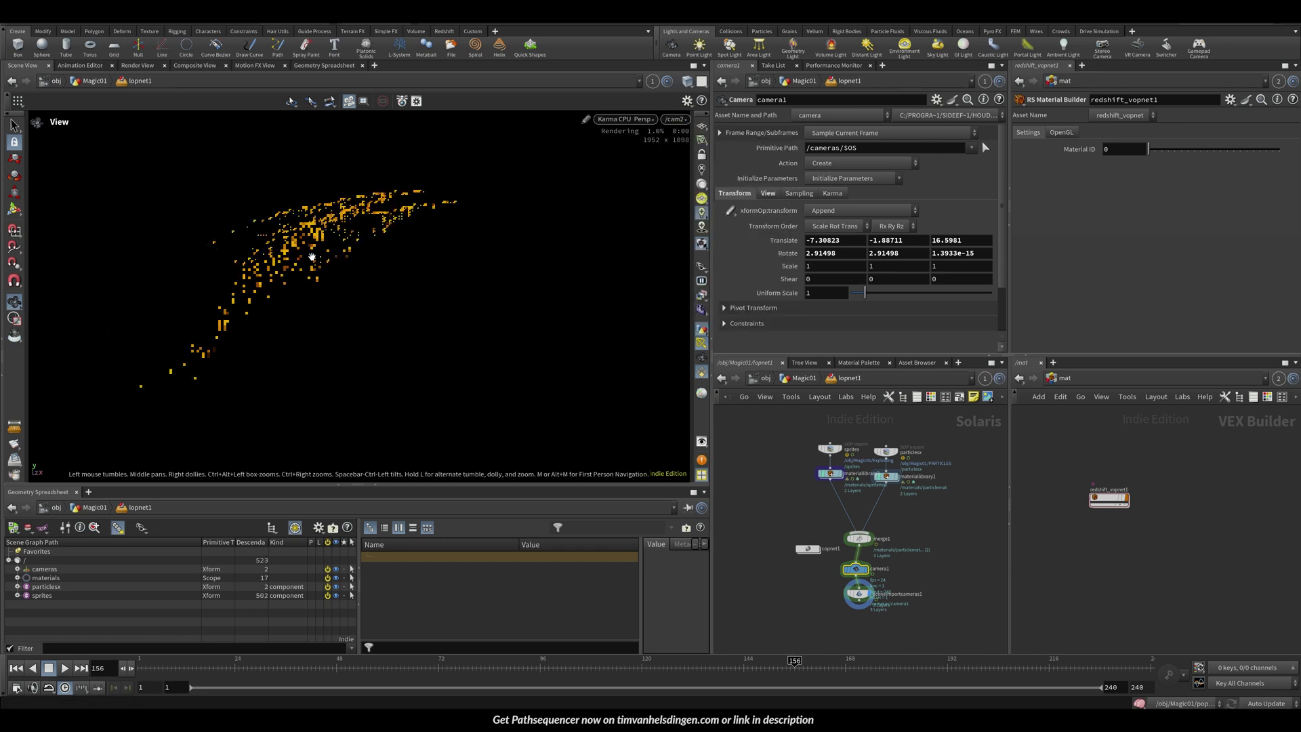
key(ctrl+s)
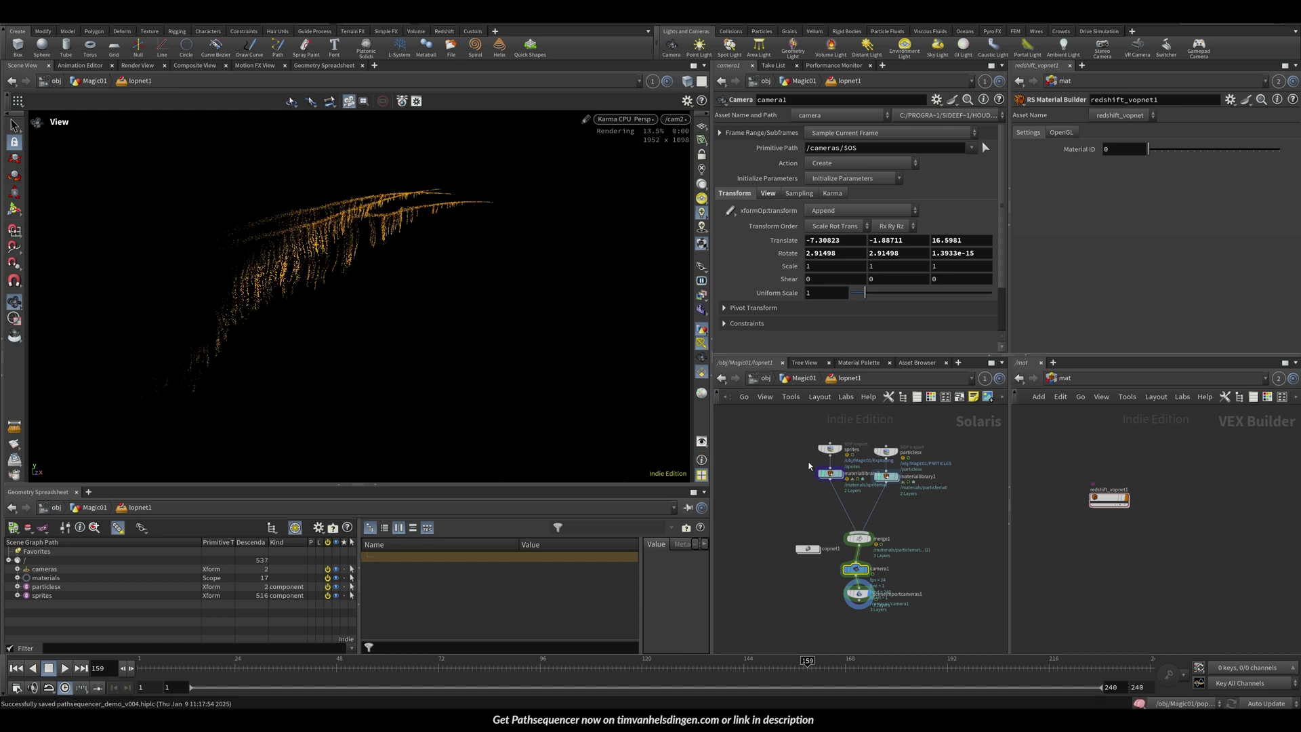
Return from lopnet1 to the Magic01 network and look over its three delete branches and the nodes feeding them
click(799, 380)
middle_drag(855, 611, 911, 510)
scroll(909, 507, down, 6)
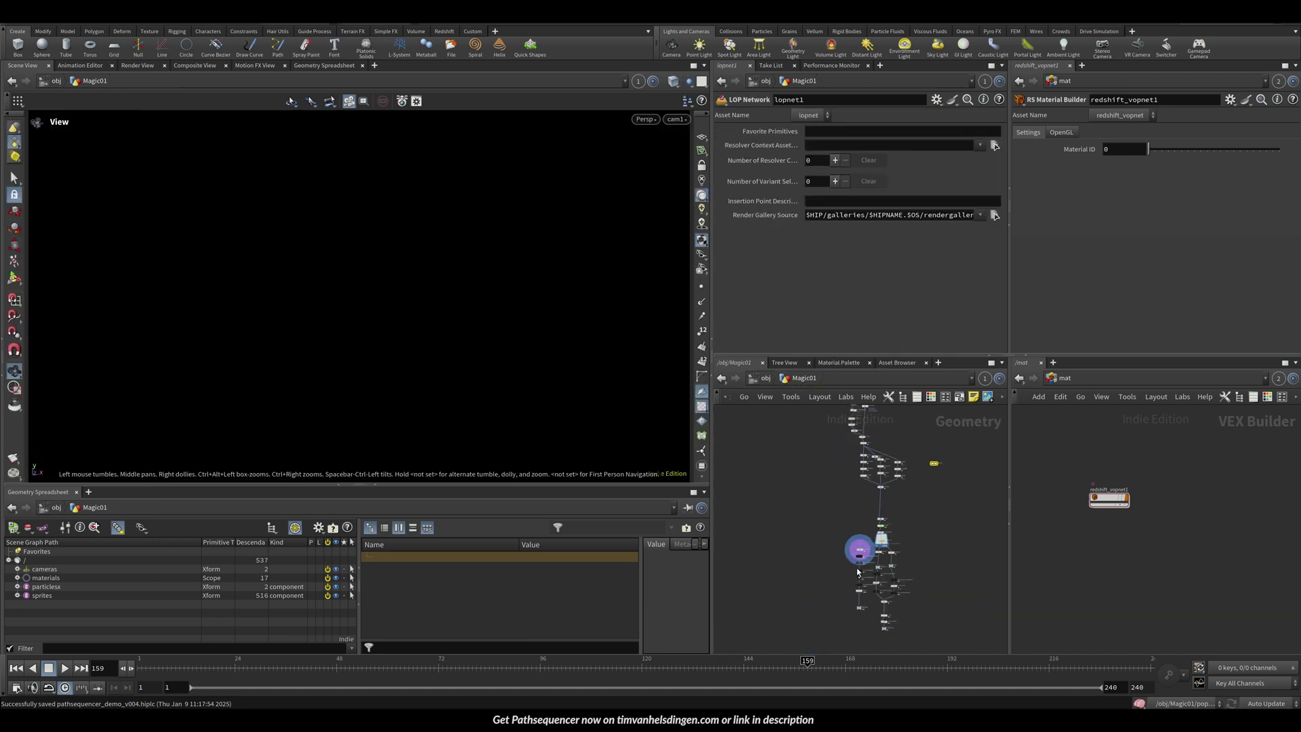
middle_drag(856, 572, 819, 550)
scroll(798, 536, up, 7)
middle_drag(871, 506, 740, 443)
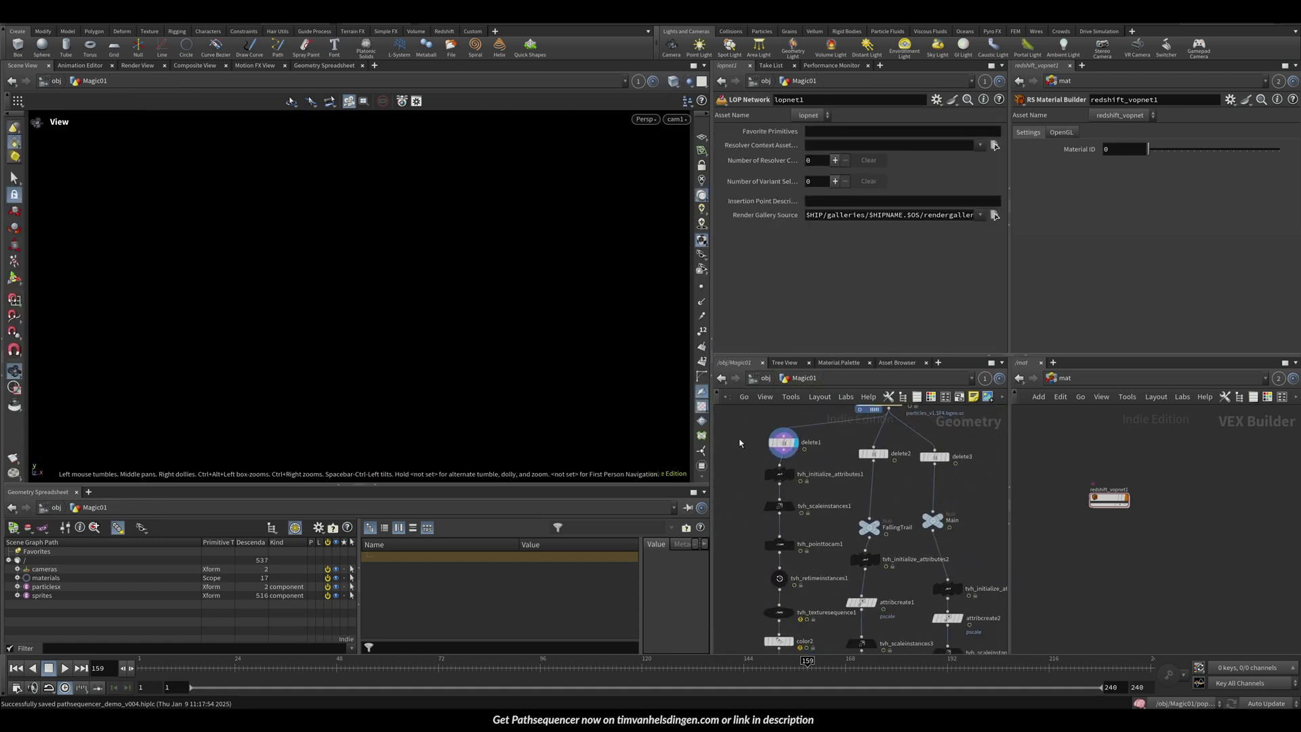
middle_drag(1000, 493, 903, 632)
scroll(932, 518, down, 5)
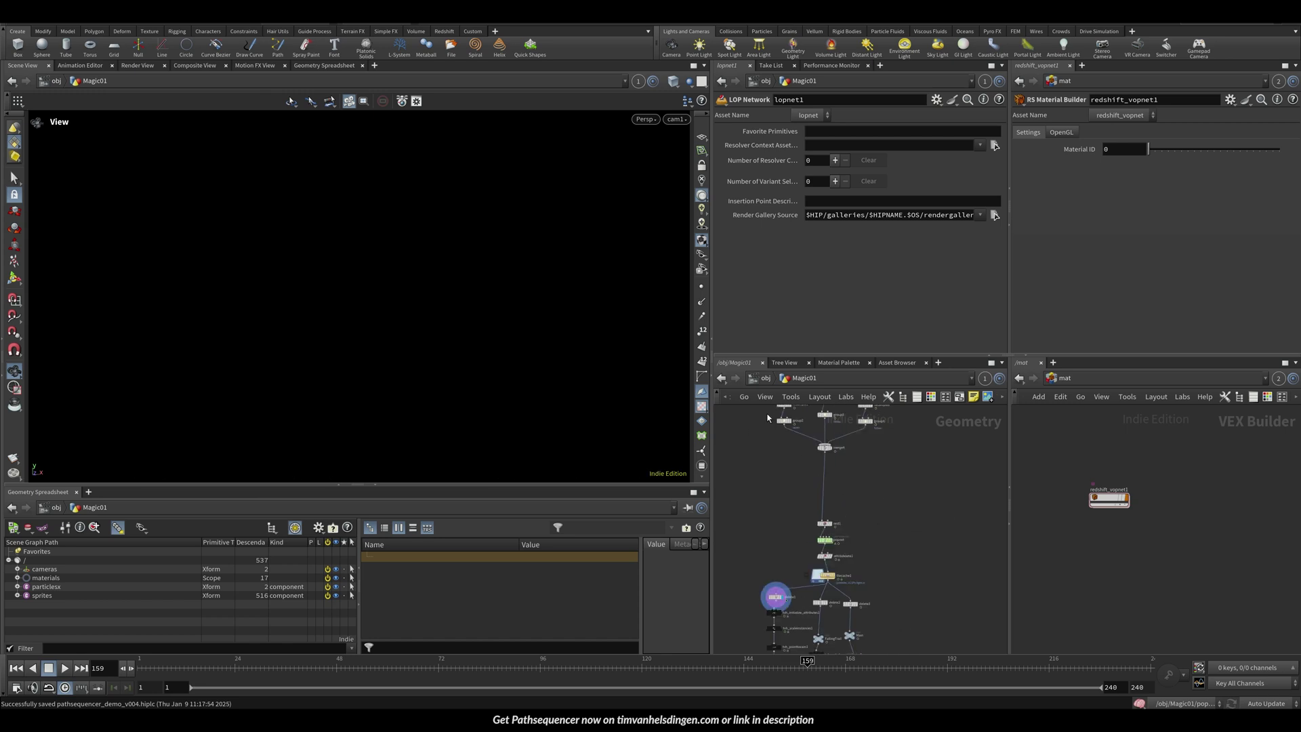
Go up to the object level to view the example setups, and reopen the Magic01 network
click(765, 378)
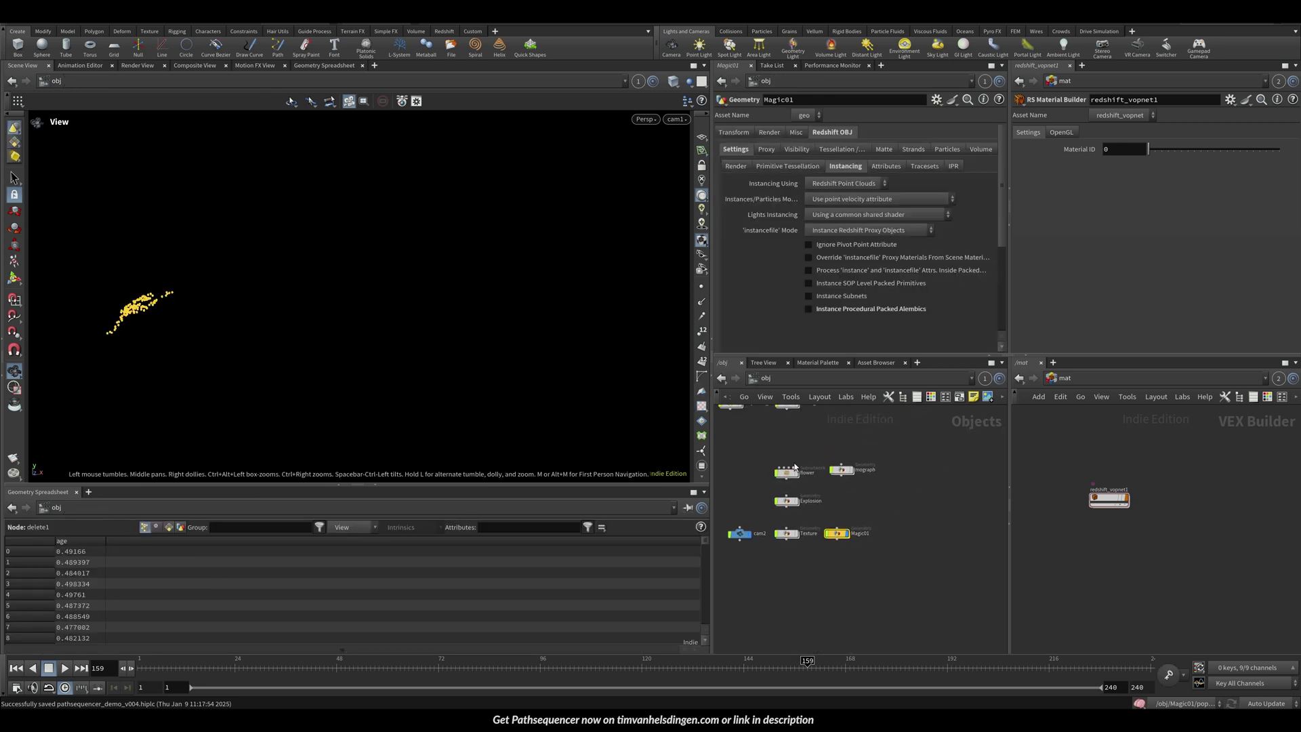
middle_drag(794, 467, 892, 518)
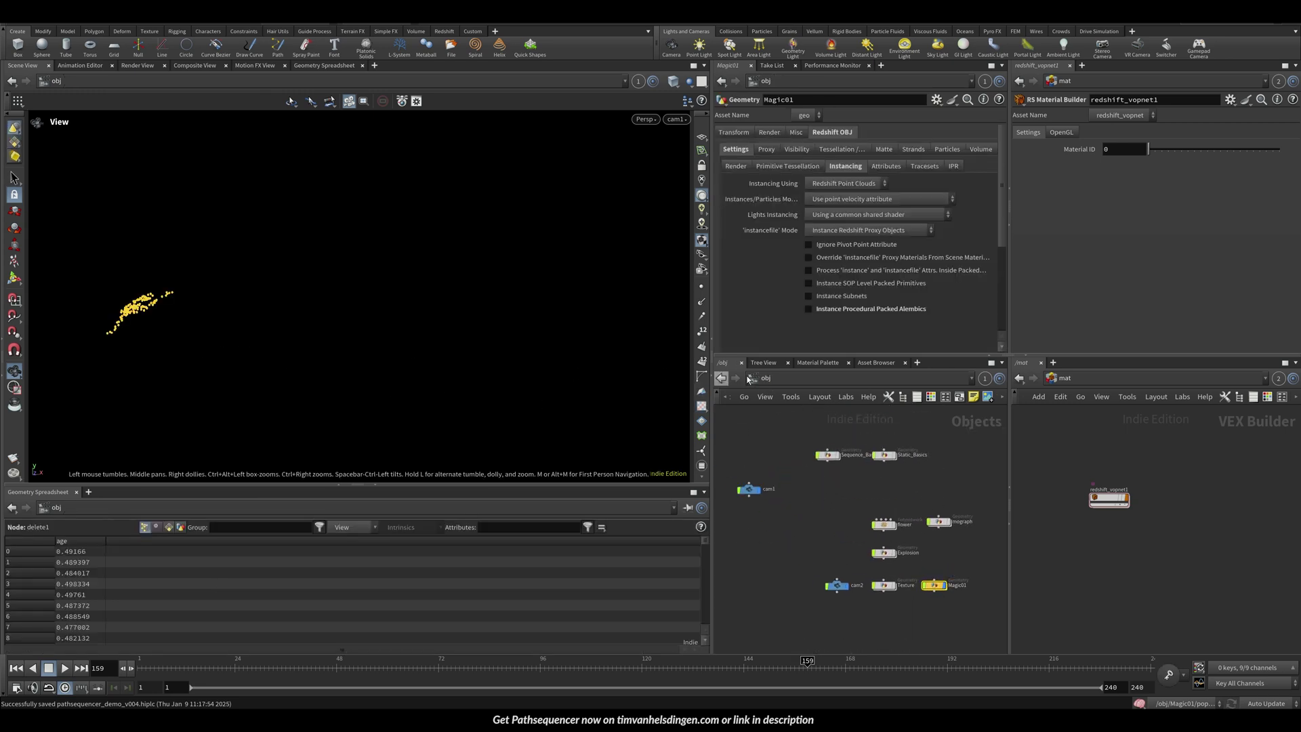
double_click(938, 590)
middle_drag(904, 558, 946, 452)
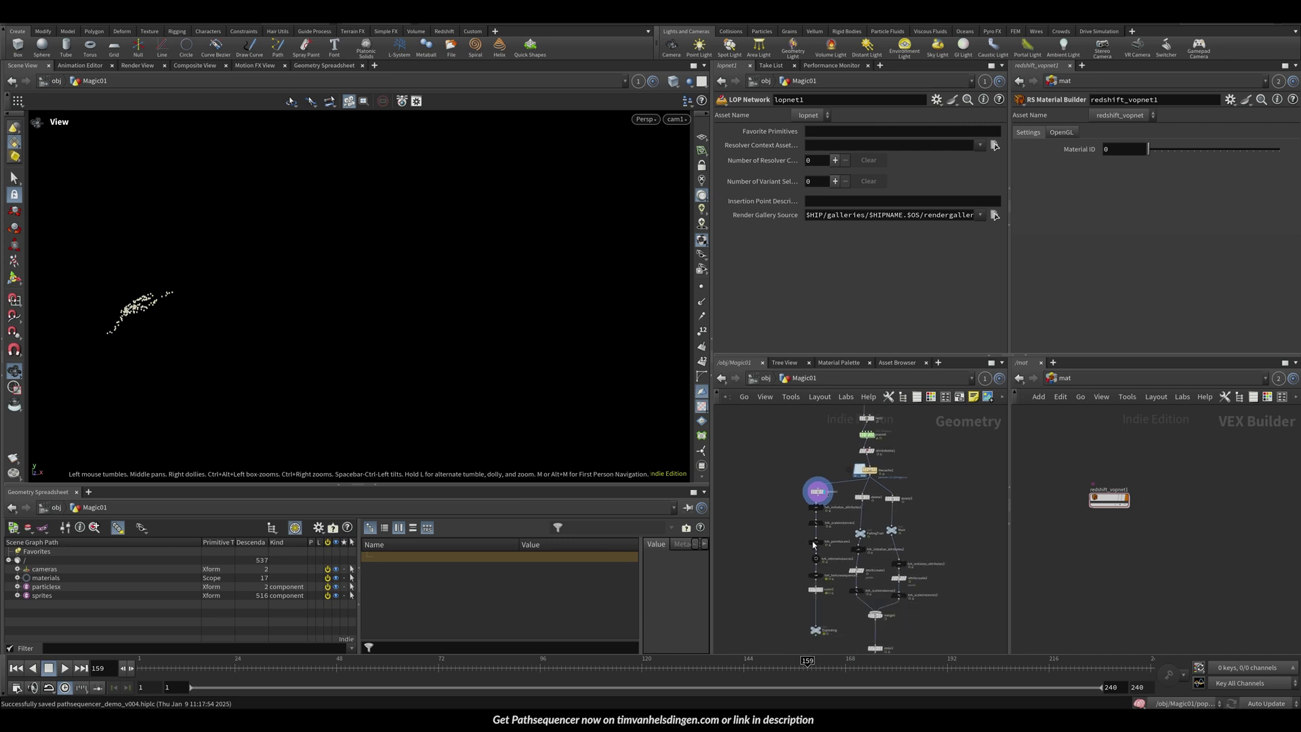
Examine the sprite branch from delete1 through tvh_scaleinstances1, tvh_pointtocam1 and tvh_retimeinstances1 to tvh_texturesequence1
scroll(805, 514, up, 5)
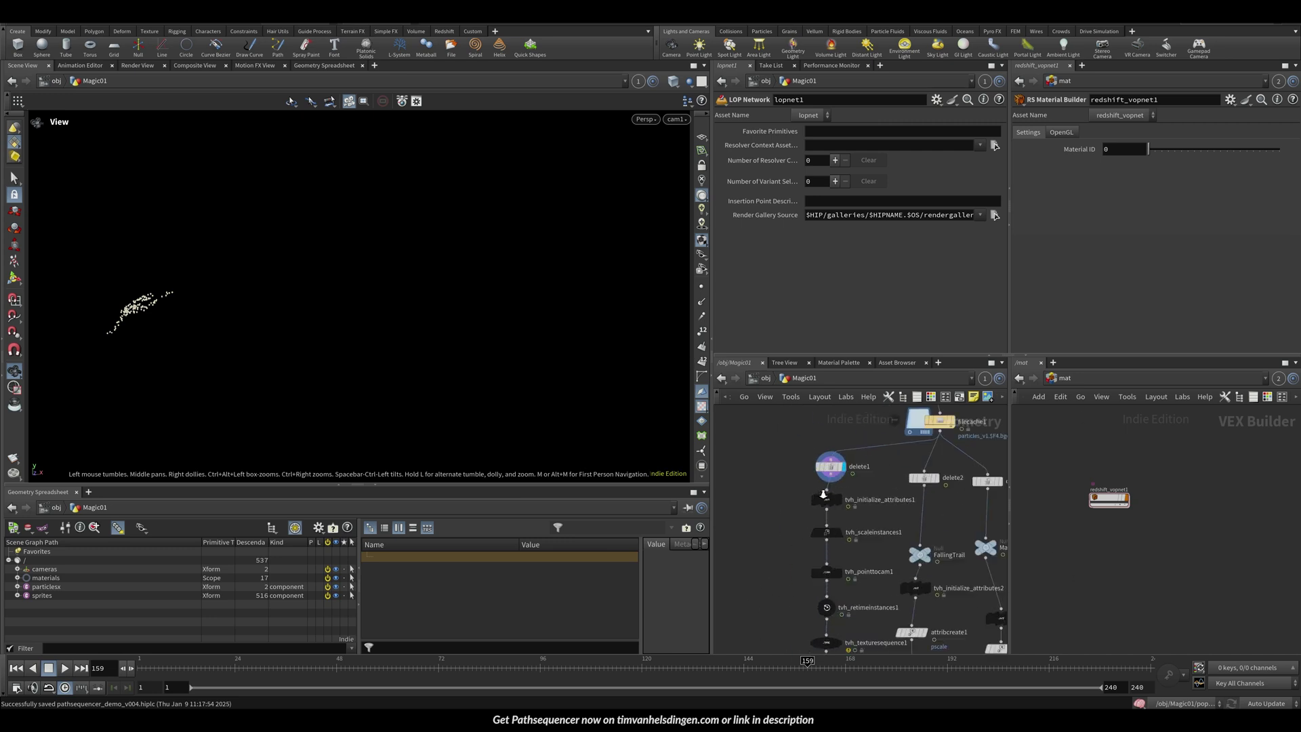
middle_click(830, 535)
middle_drag(855, 603, 843, 461)
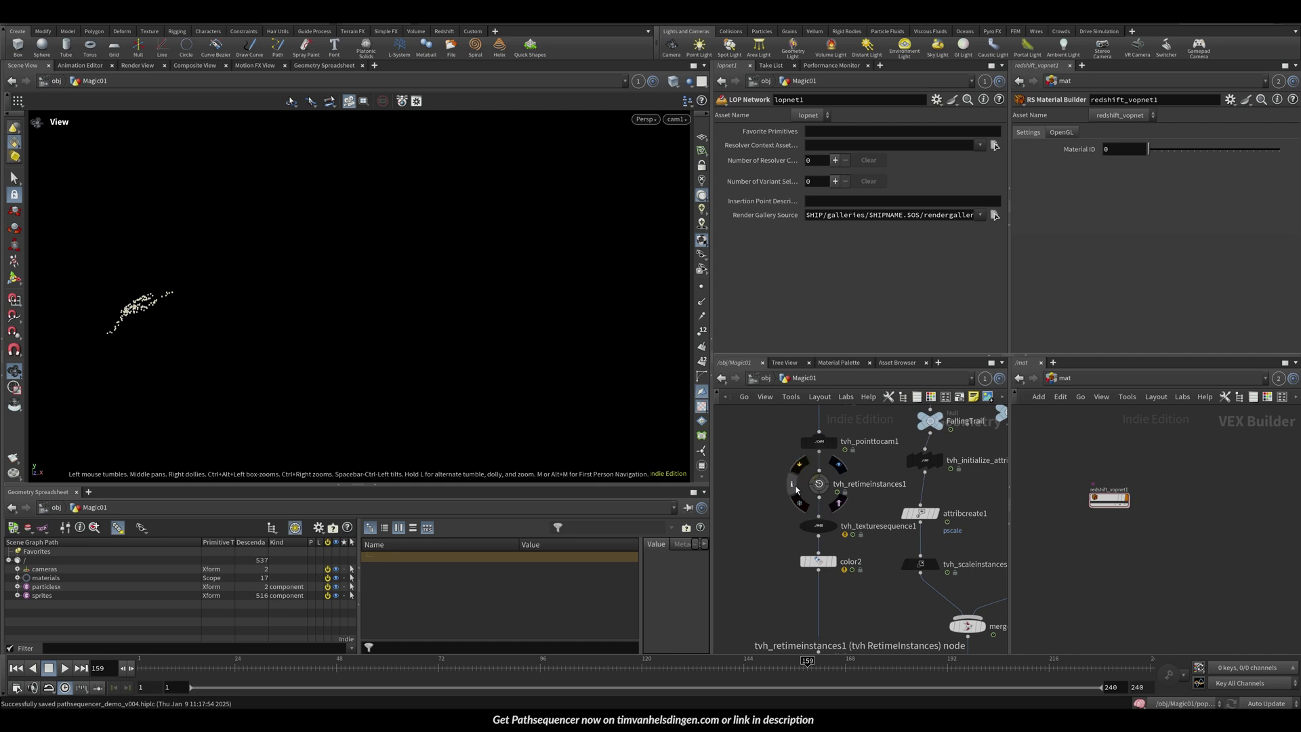
mouse_move(838, 459)
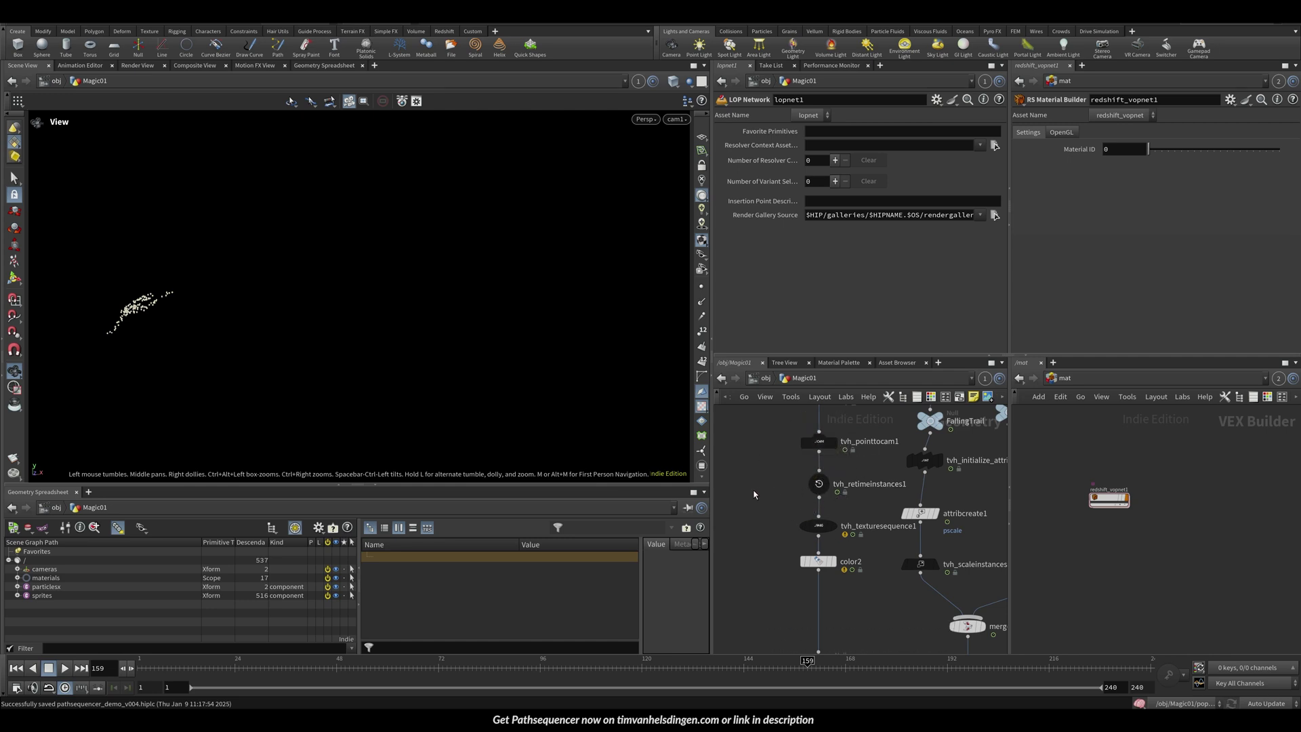
middle_drag(794, 455, 790, 497)
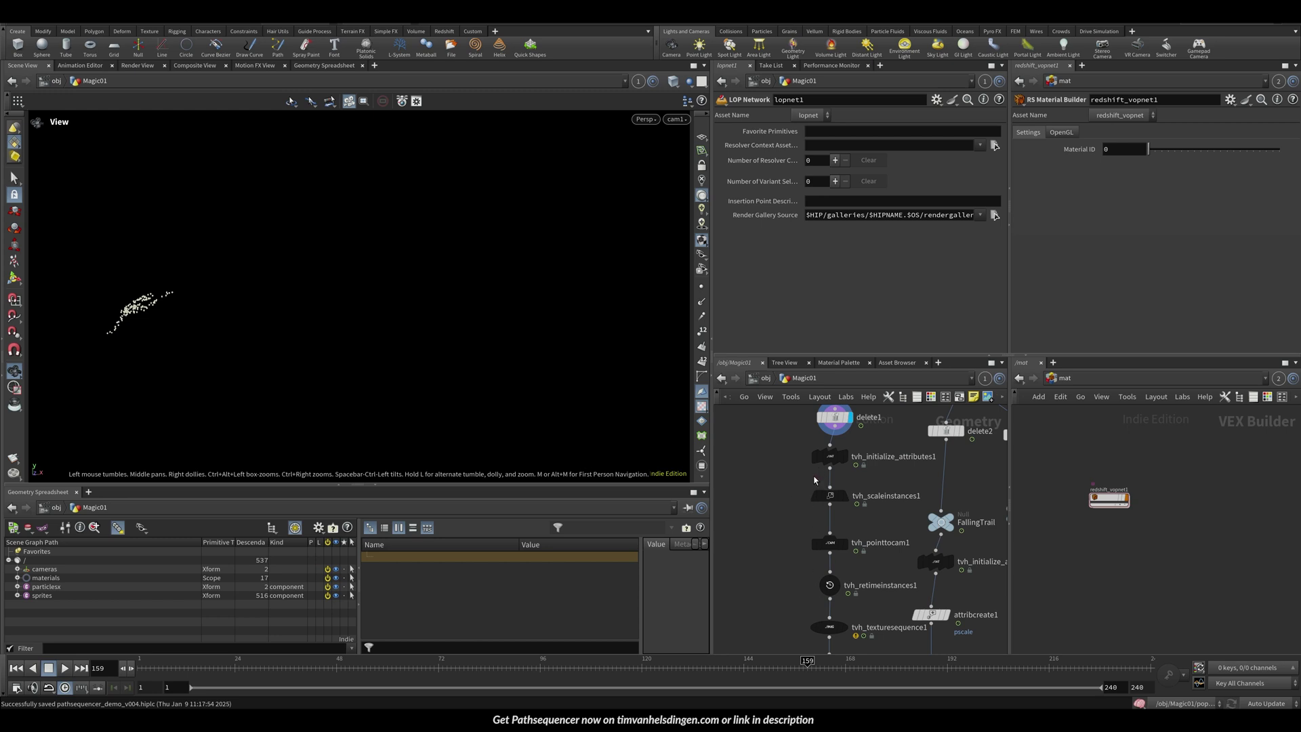
scroll(778, 461, down, 3)
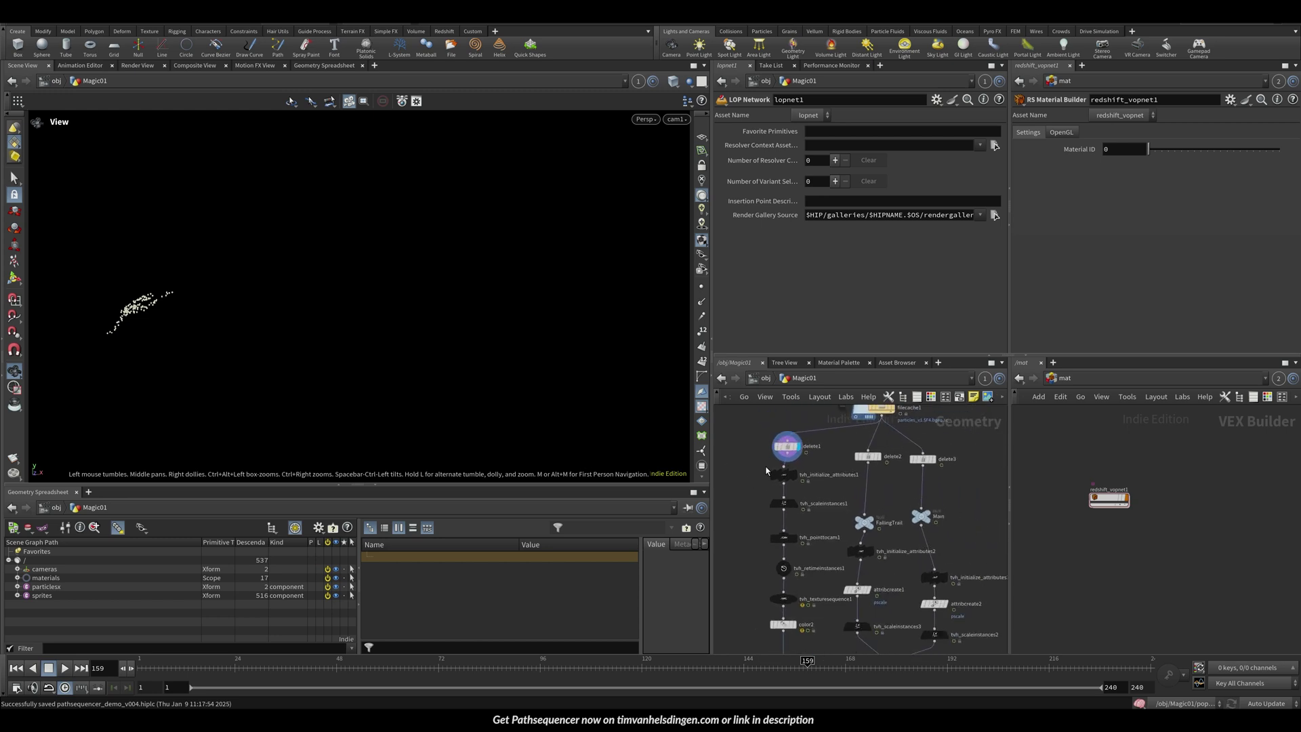
Point out the tvh nodes below delete1 and show tvh_texturesequence1's parameters and point data
click(782, 474)
drag(747, 501, 784, 599)
click(784, 599)
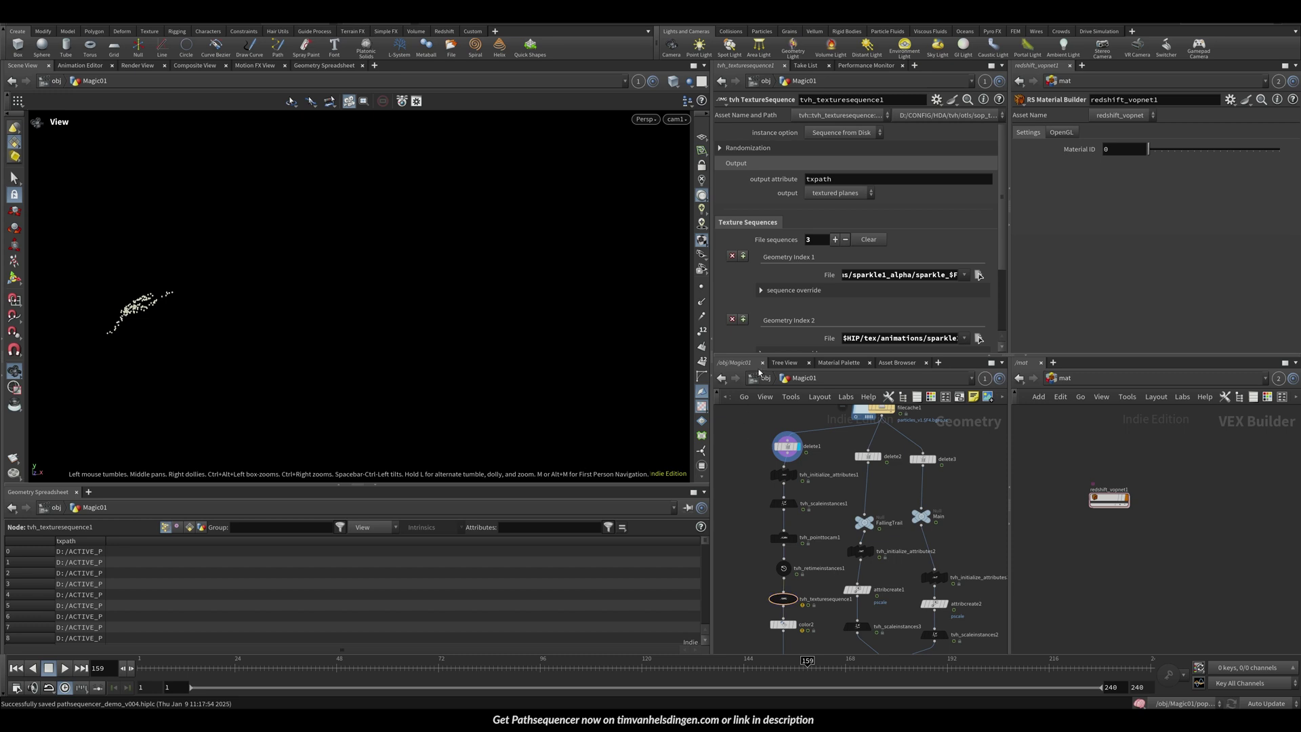
middle_drag(752, 427, 792, 442)
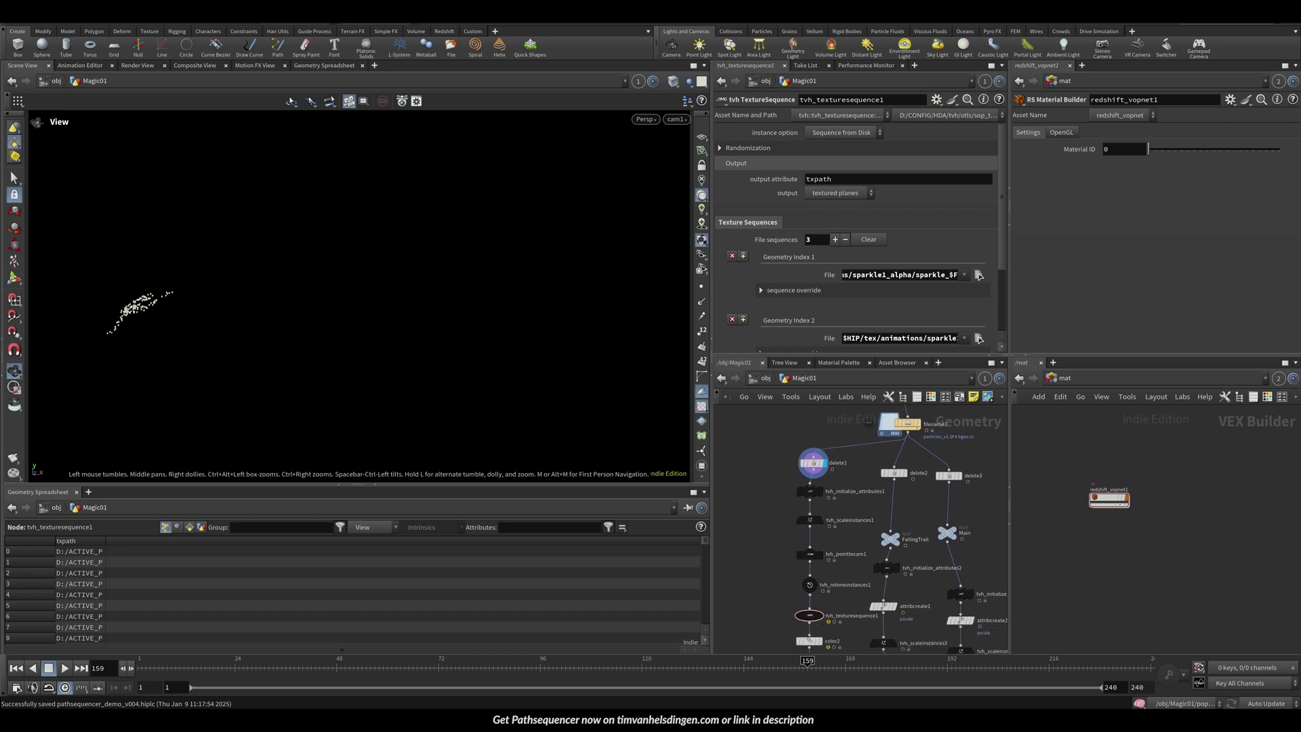